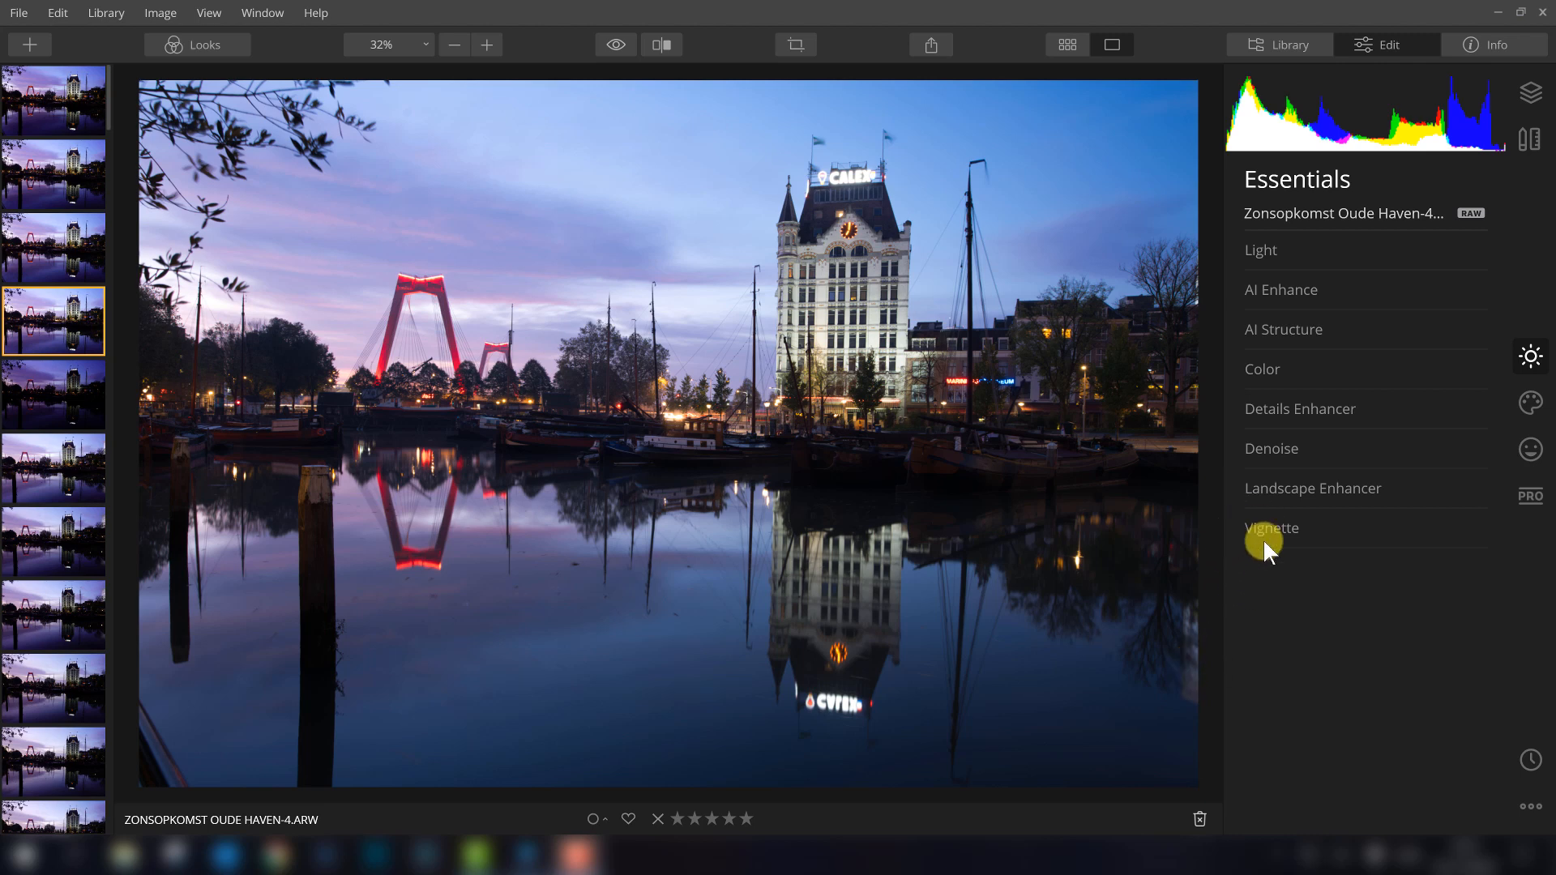
Step: Apply the Camera Landscape profile to the photo in the advanced Color settings
{"action": "left_click", "coordinate": [1273, 373]}
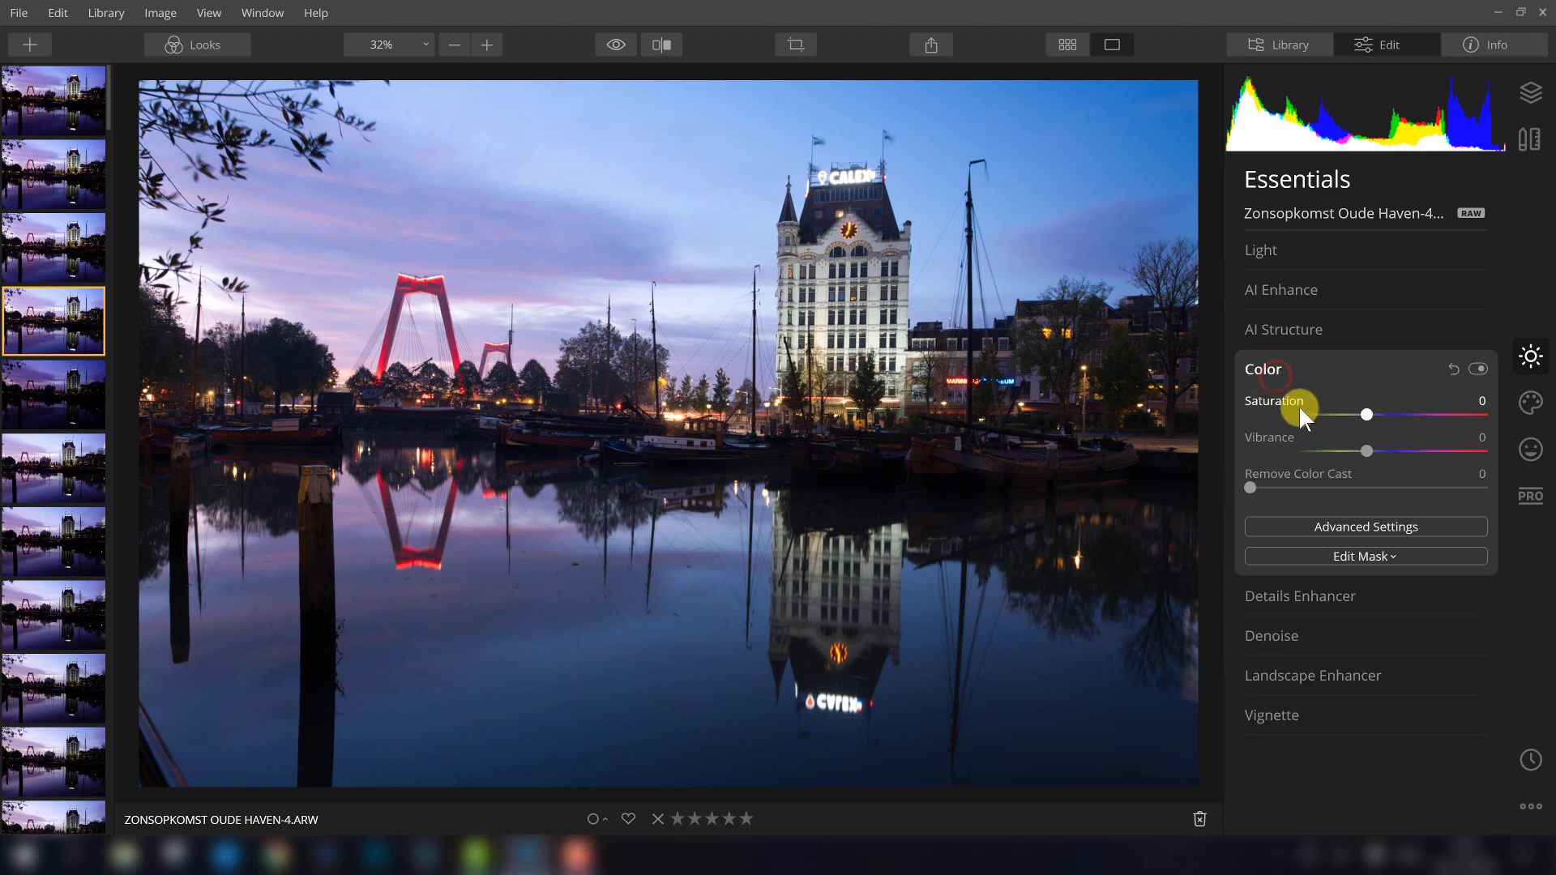
{"action": "left_click", "coordinate": [1376, 529]}
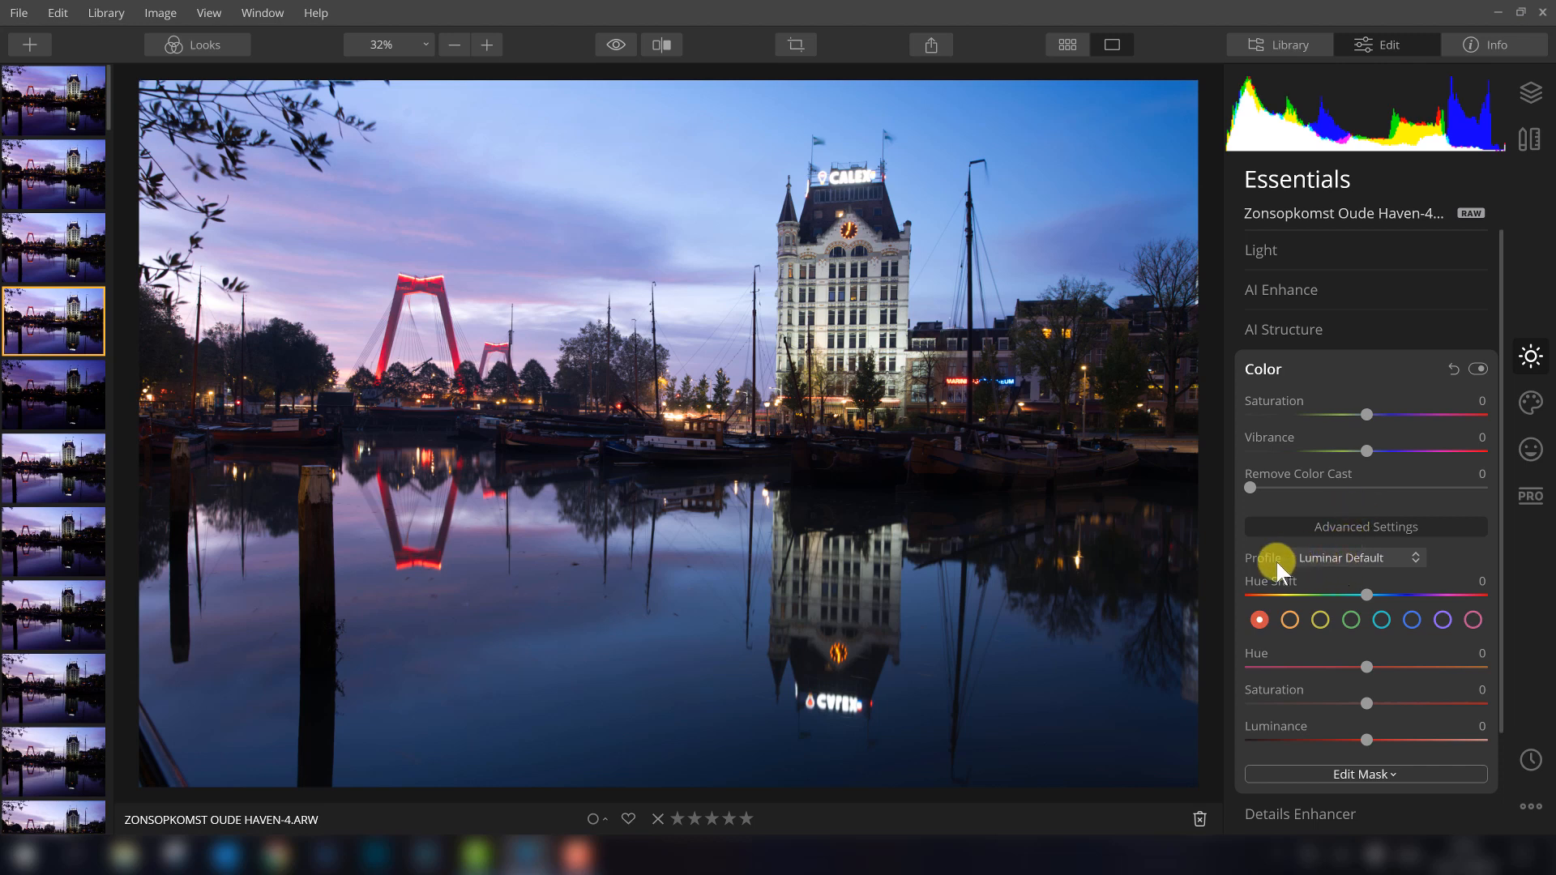
{"action": "left_click", "coordinate": [1357, 559]}
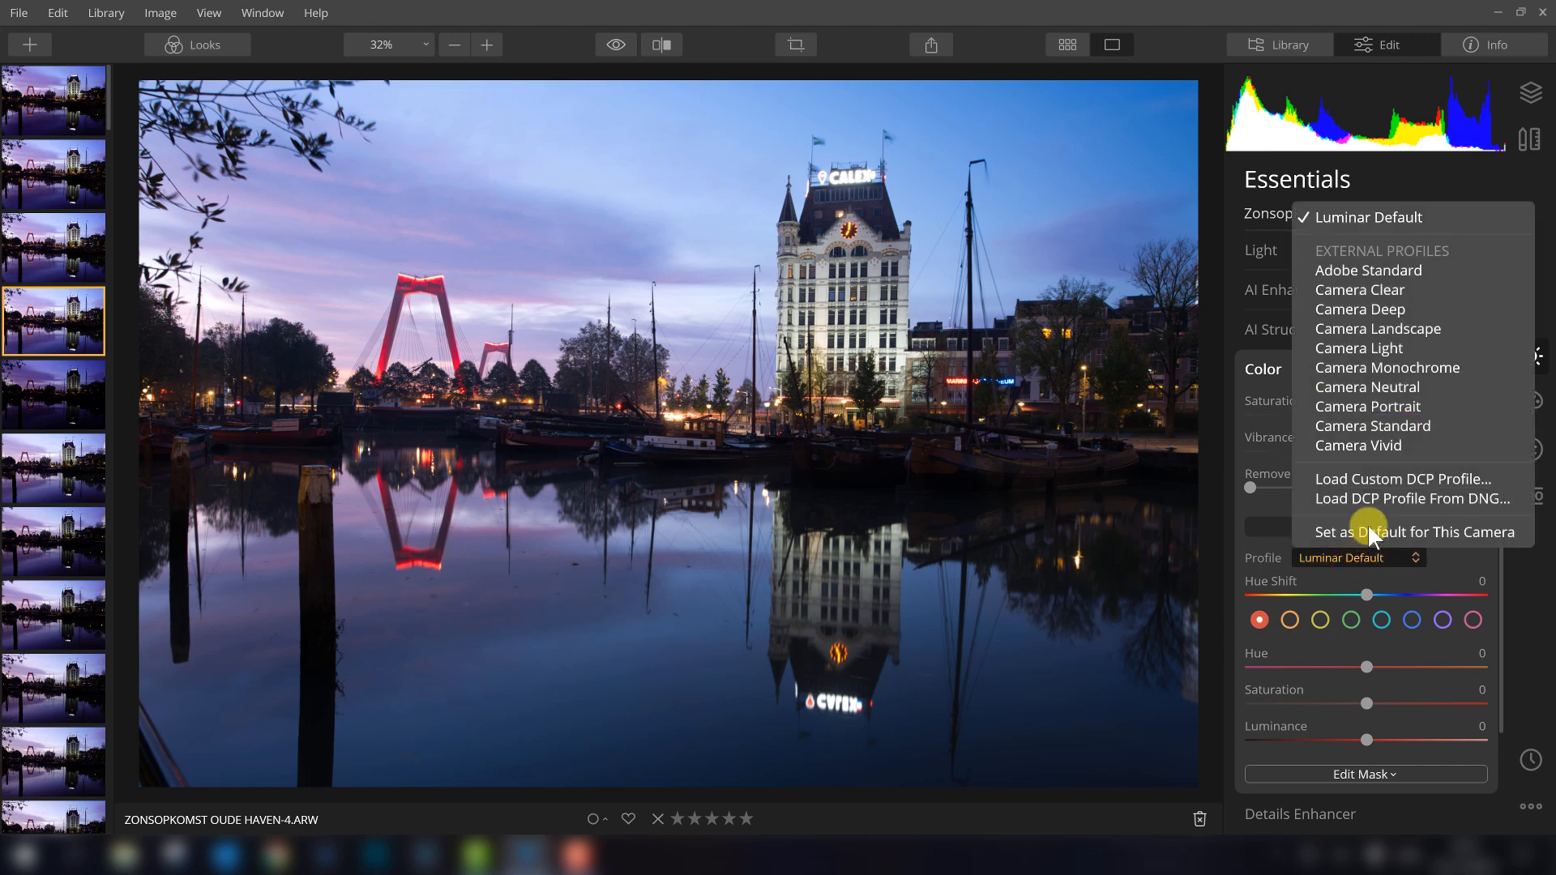
{"action": "left_click", "coordinate": [1354, 328]}
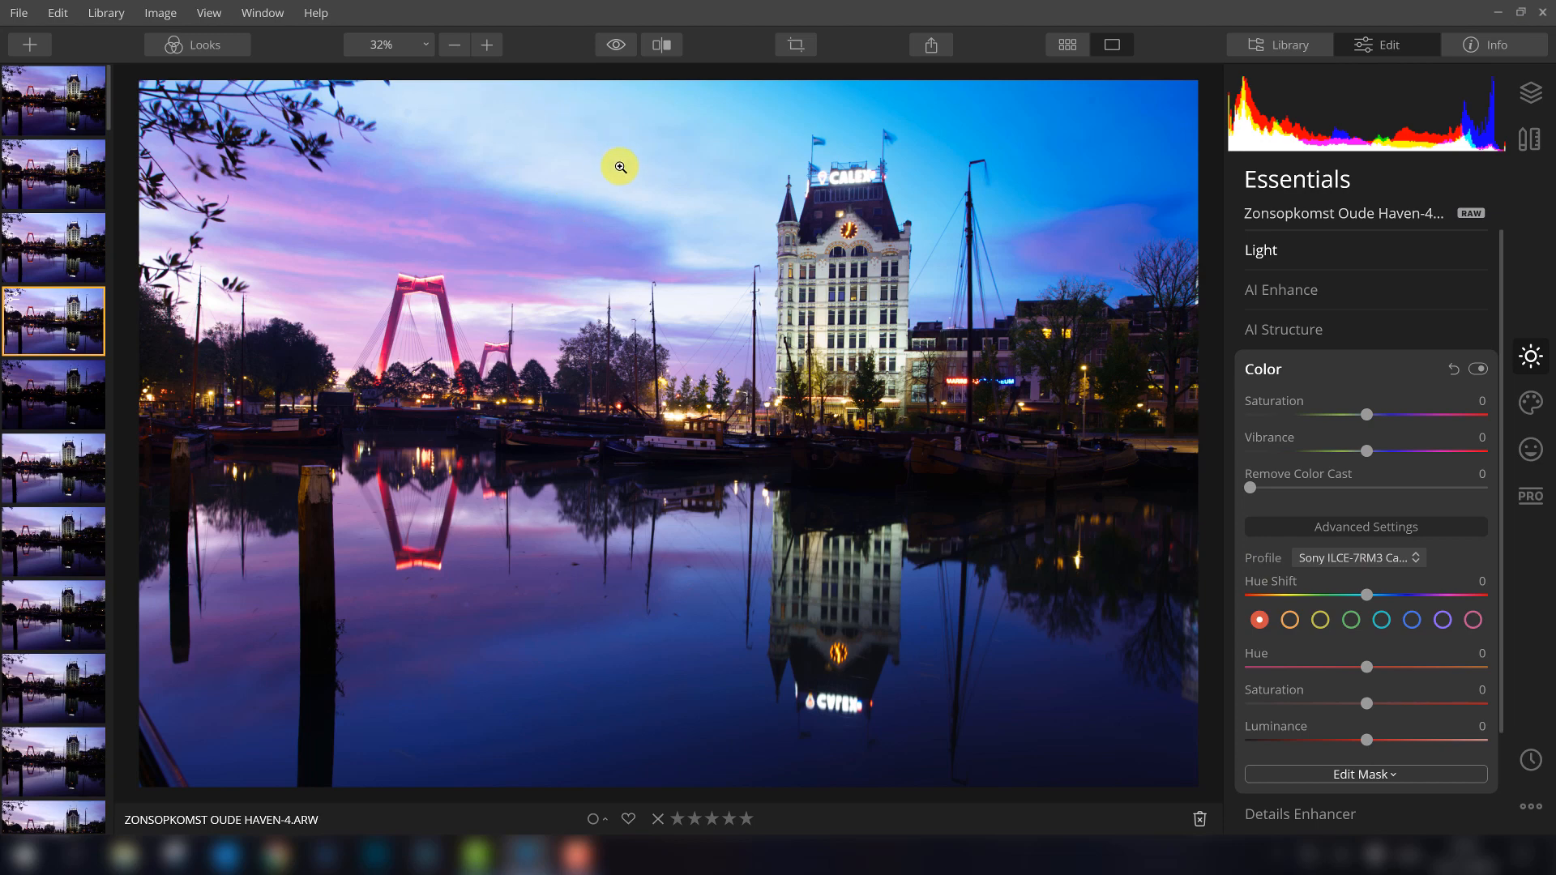
Step: Switch the photo's color profile to Camera Deep
{"action": "left_click", "coordinate": [1377, 554]}
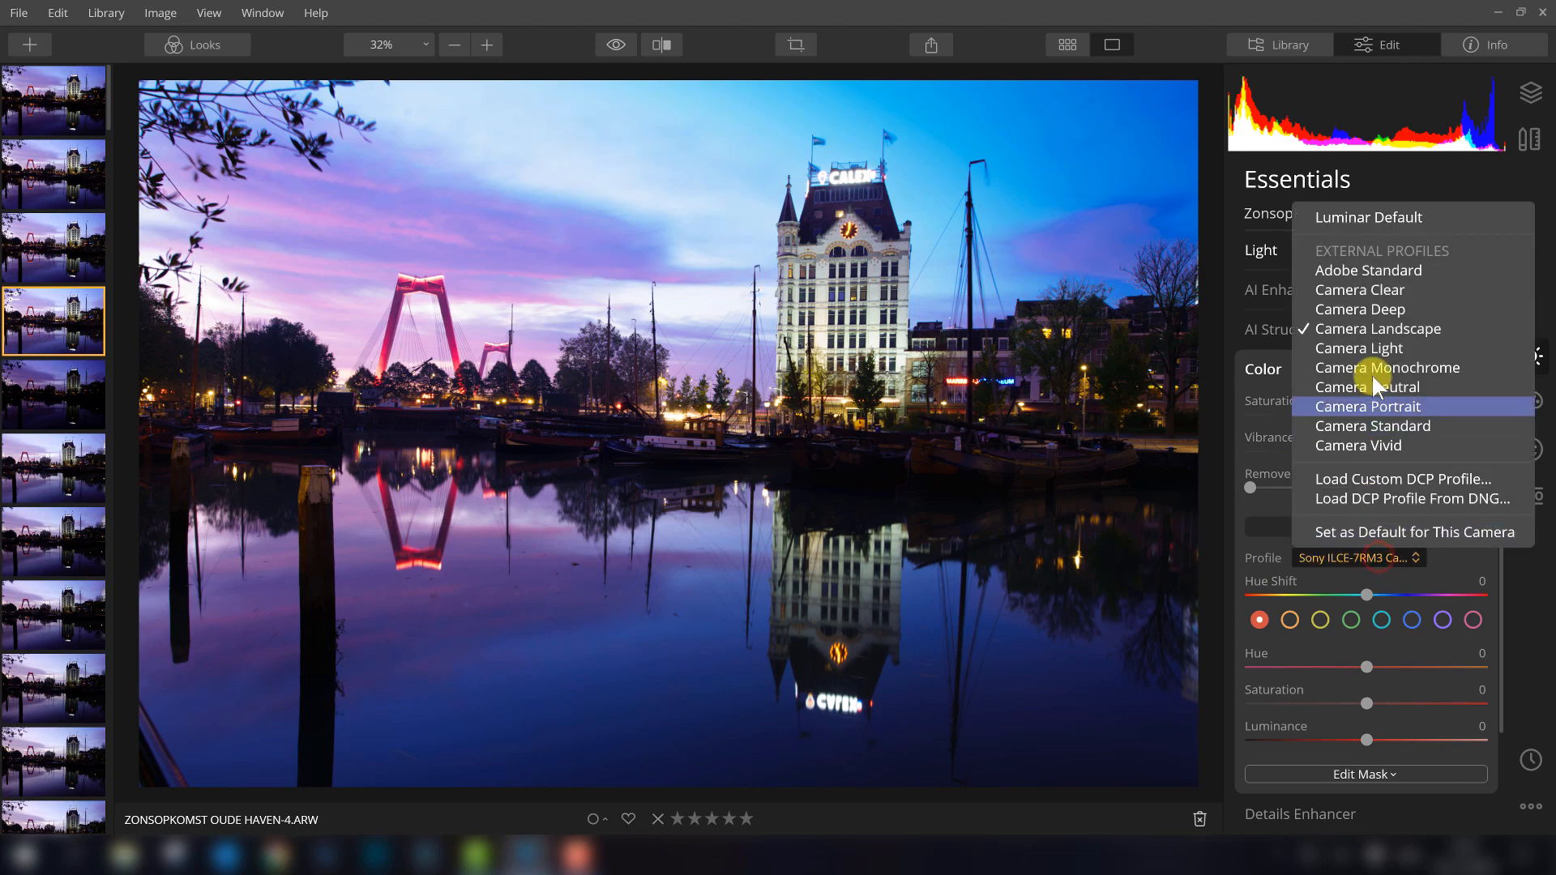
{"action": "left_click", "coordinate": [1362, 306]}
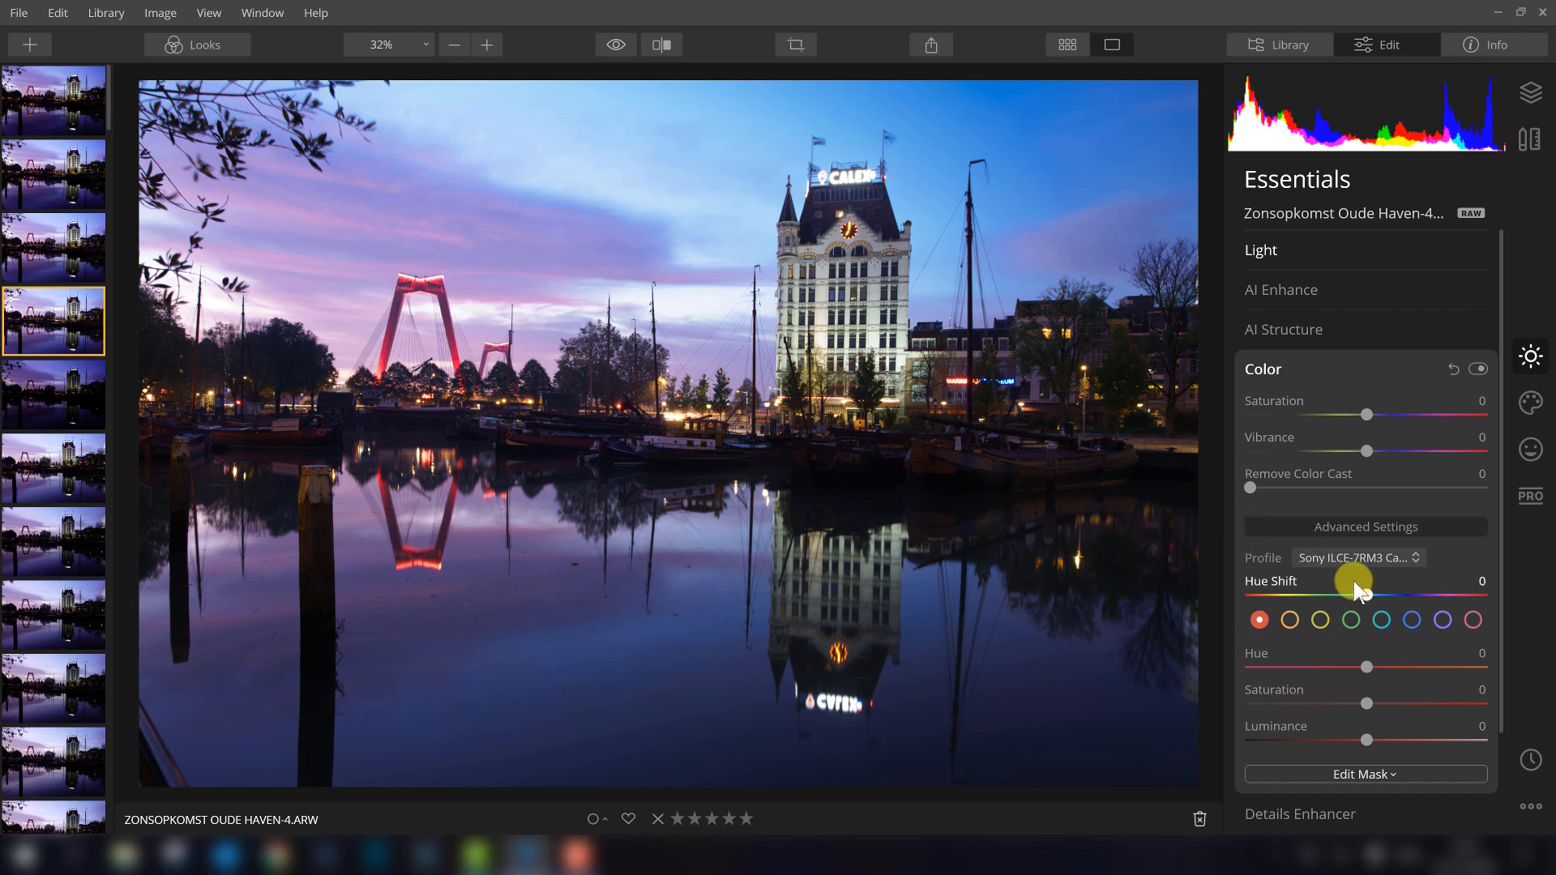
{"action": "left_click", "coordinate": [1355, 557]}
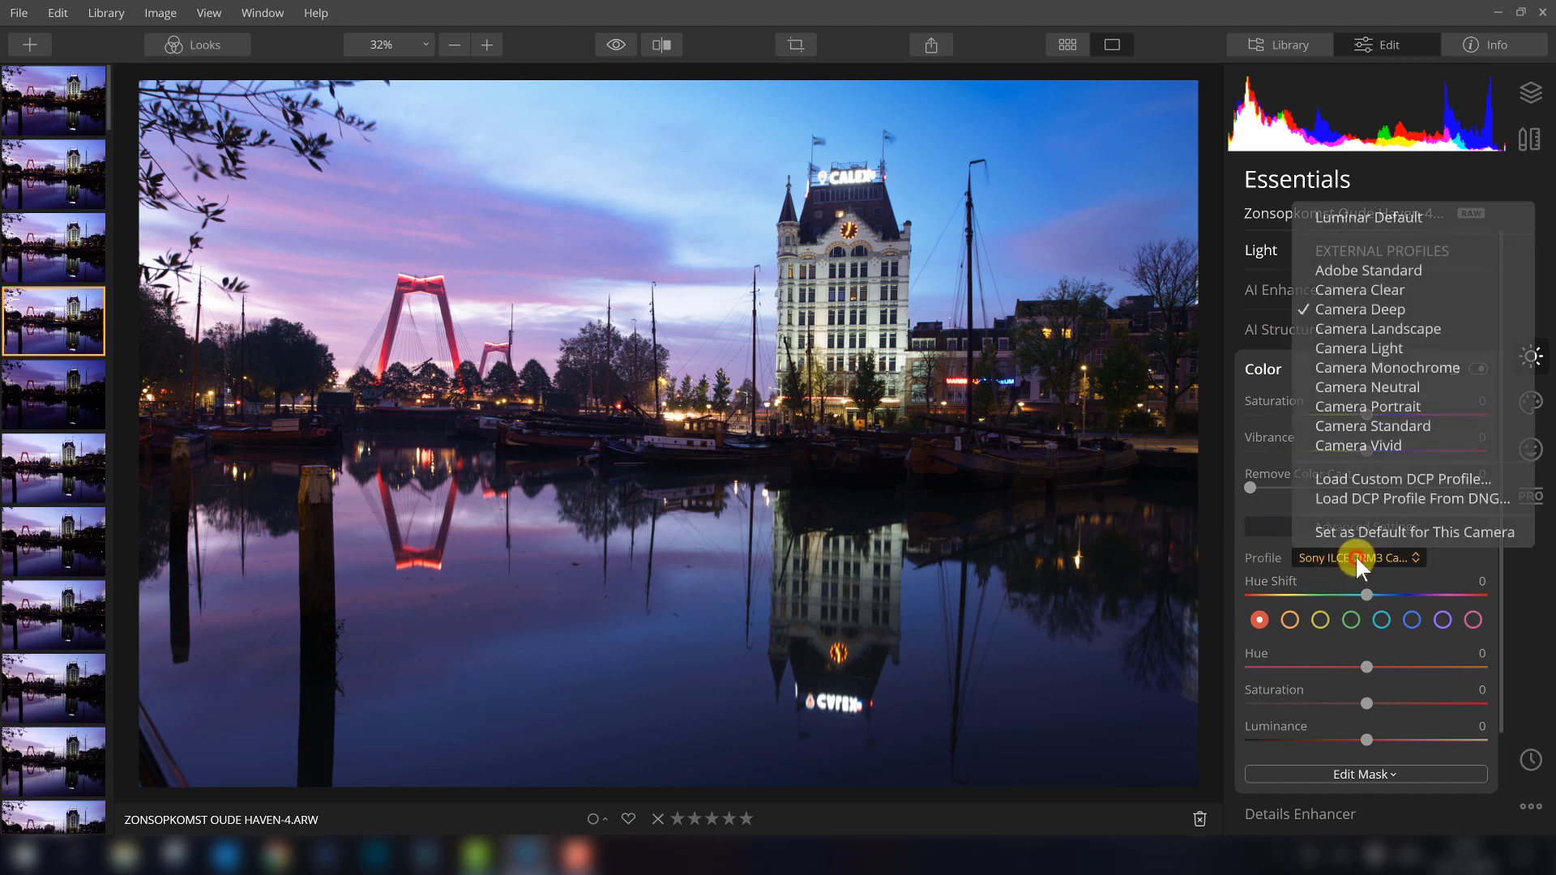
{"action": "left_click", "coordinate": [1355, 556]}
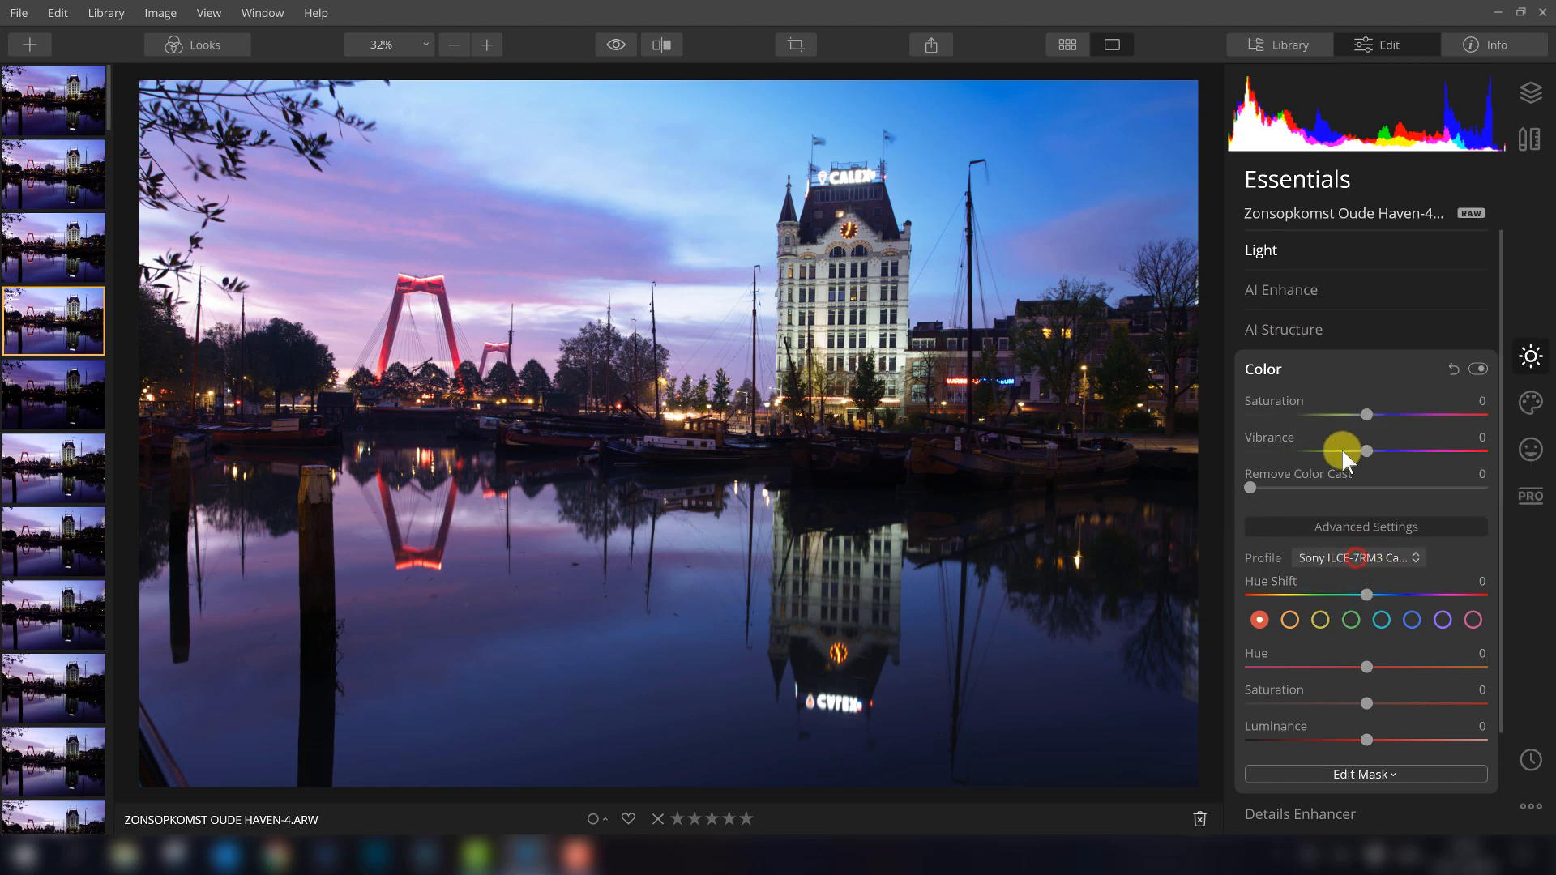
Step: Compare the photo with the Color adjustments off and on, and switch the profile back to Camera Landscape
{"action": "left_click", "coordinate": [1474, 367]}
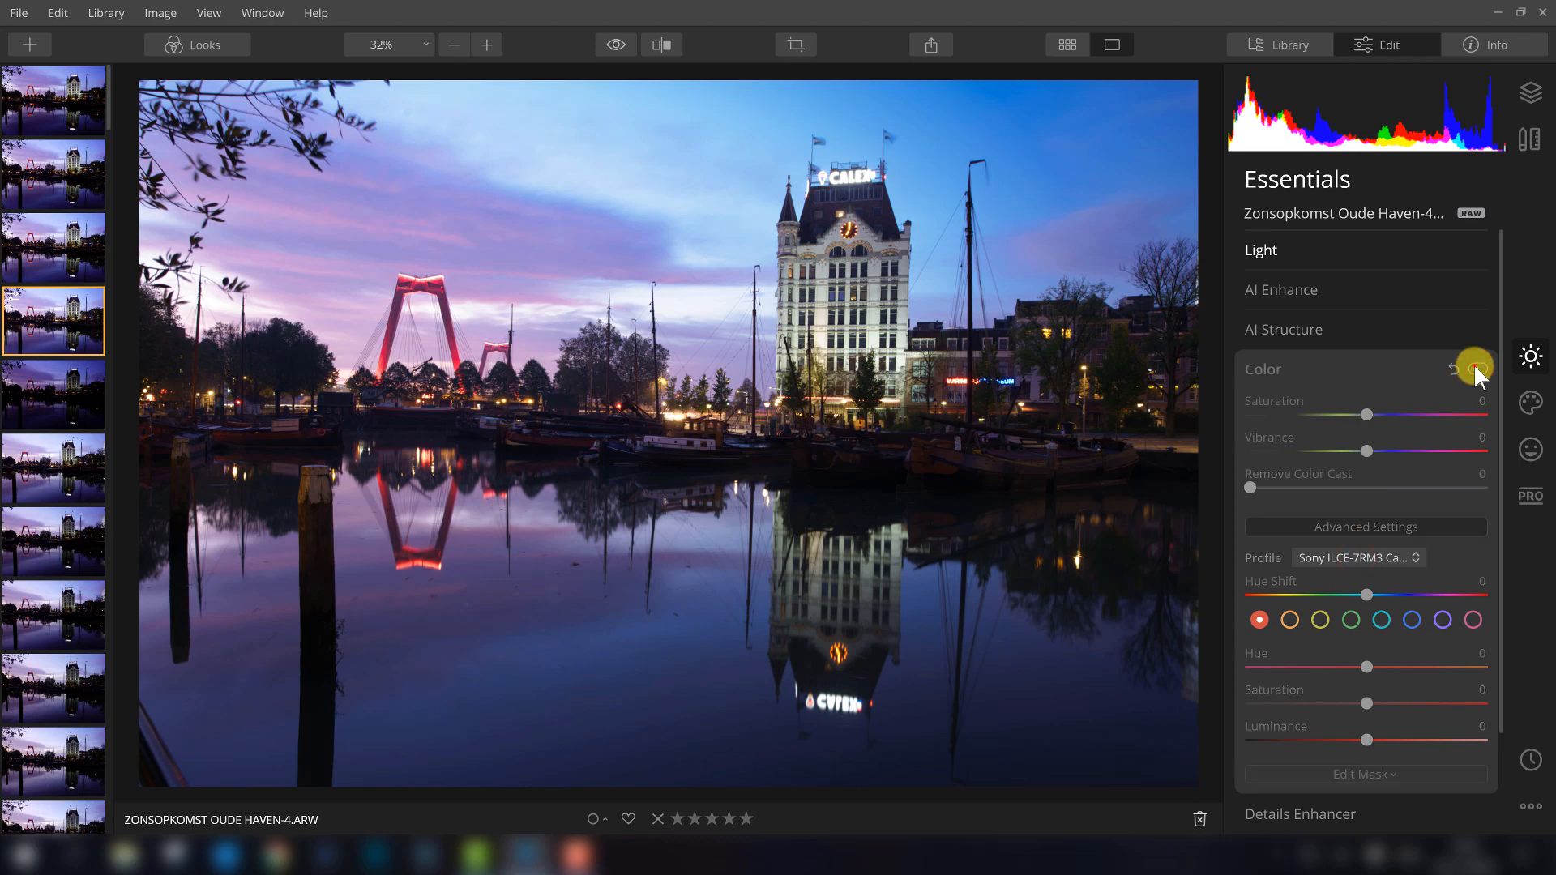
{"action": "left_click", "coordinate": [1474, 367]}
{"action": "left_click", "coordinate": [1474, 367]}
{"action": "left_click", "coordinate": [1473, 367]}
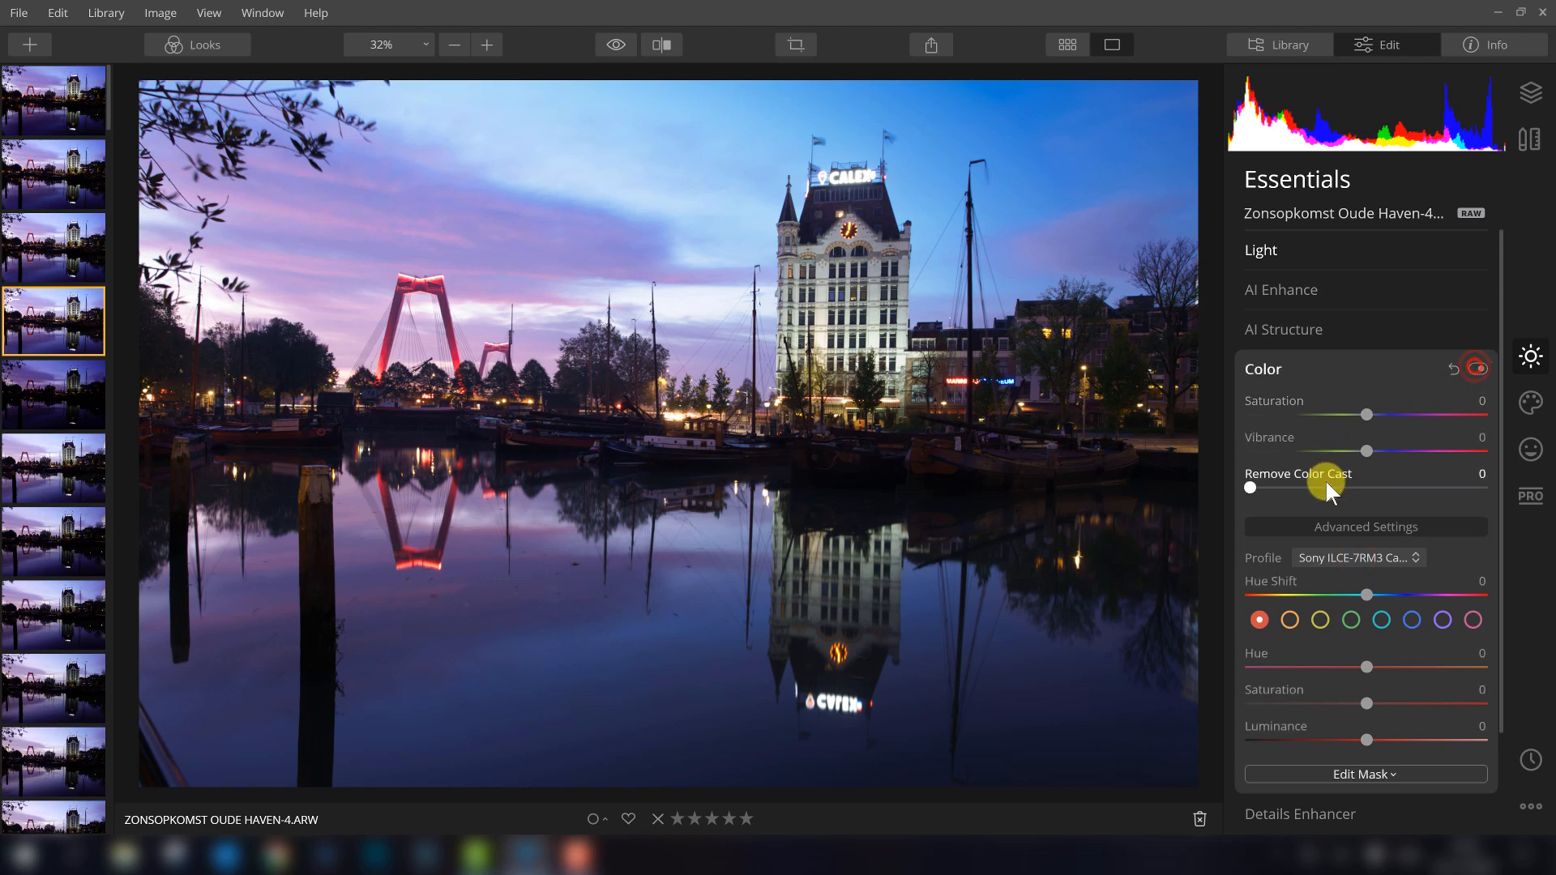
{"action": "left_click", "coordinate": [1345, 558]}
{"action": "left_click", "coordinate": [1398, 332]}
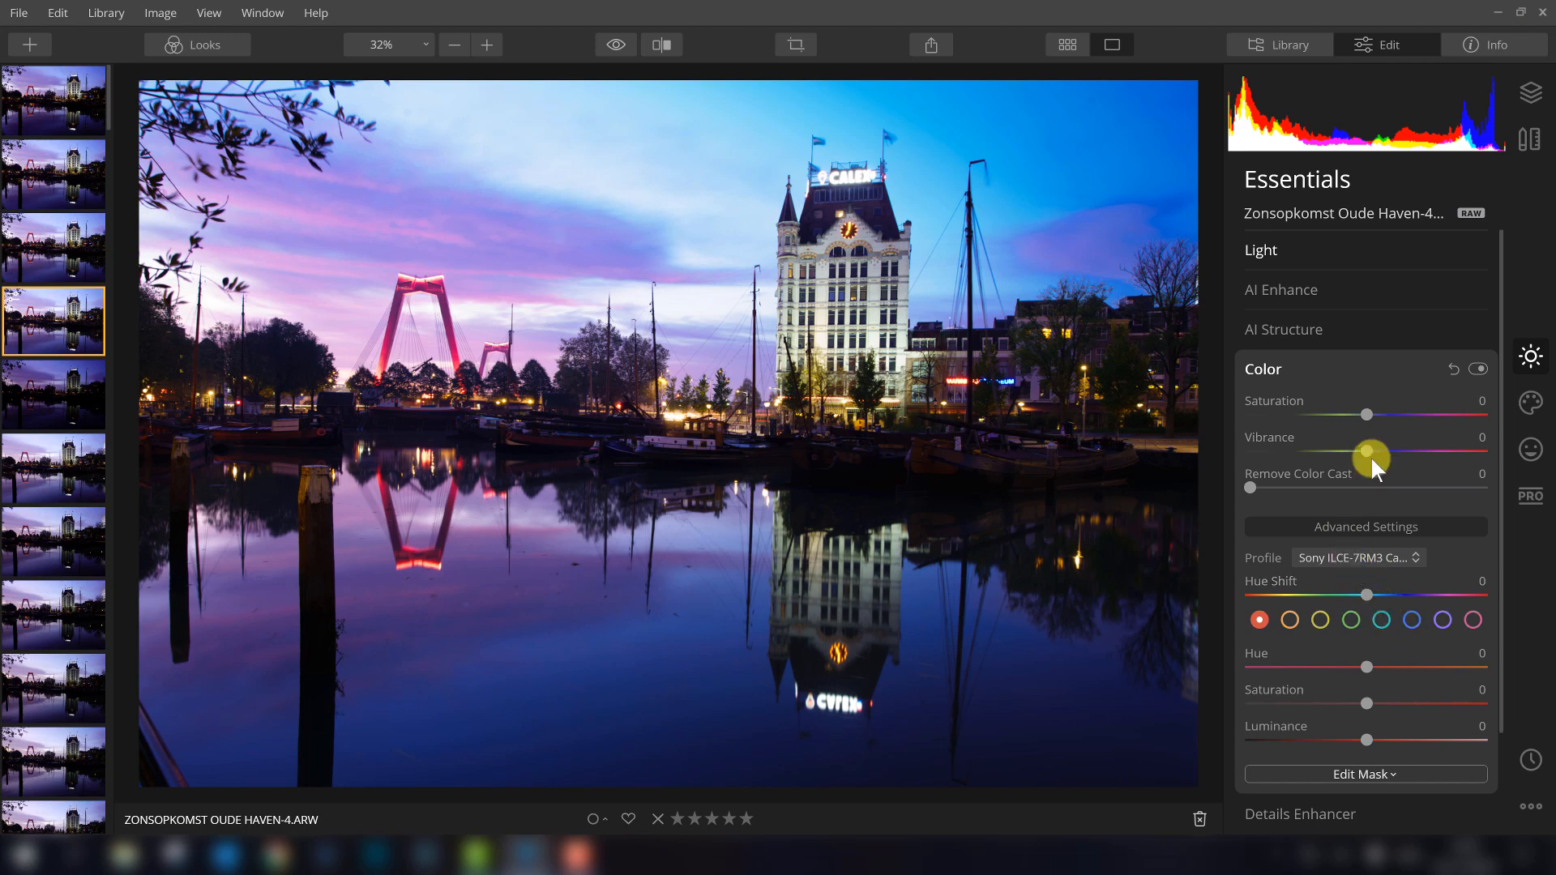
Step: Try lowering Highlights to -73 in the Light settings, and reset the value to its default
{"action": "left_click", "coordinate": [1300, 251]}
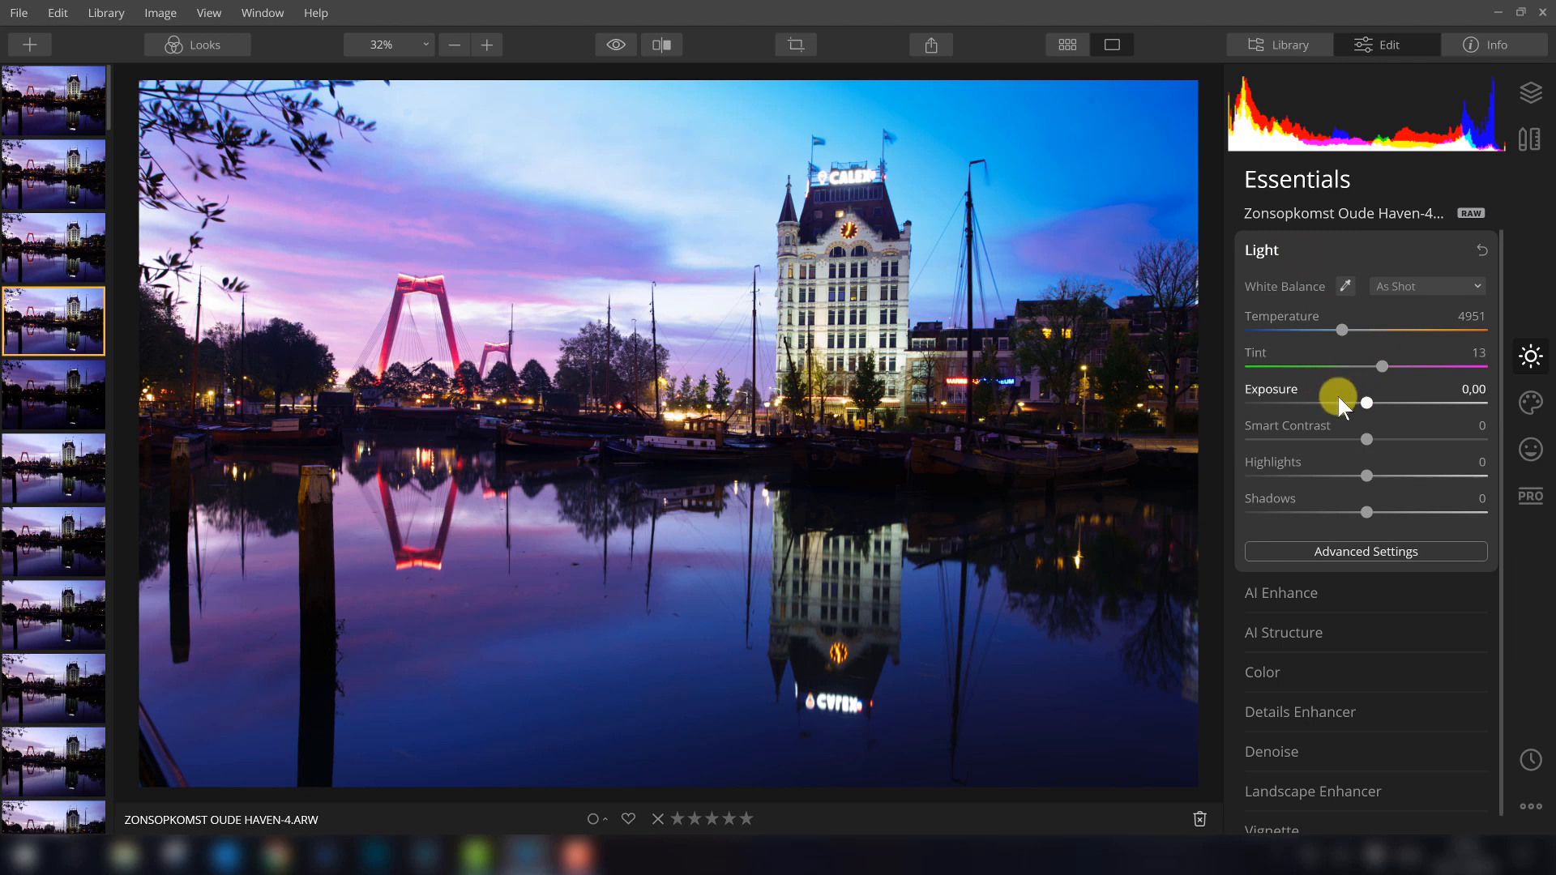
{"action": "left_click", "coordinate": [1371, 551]}
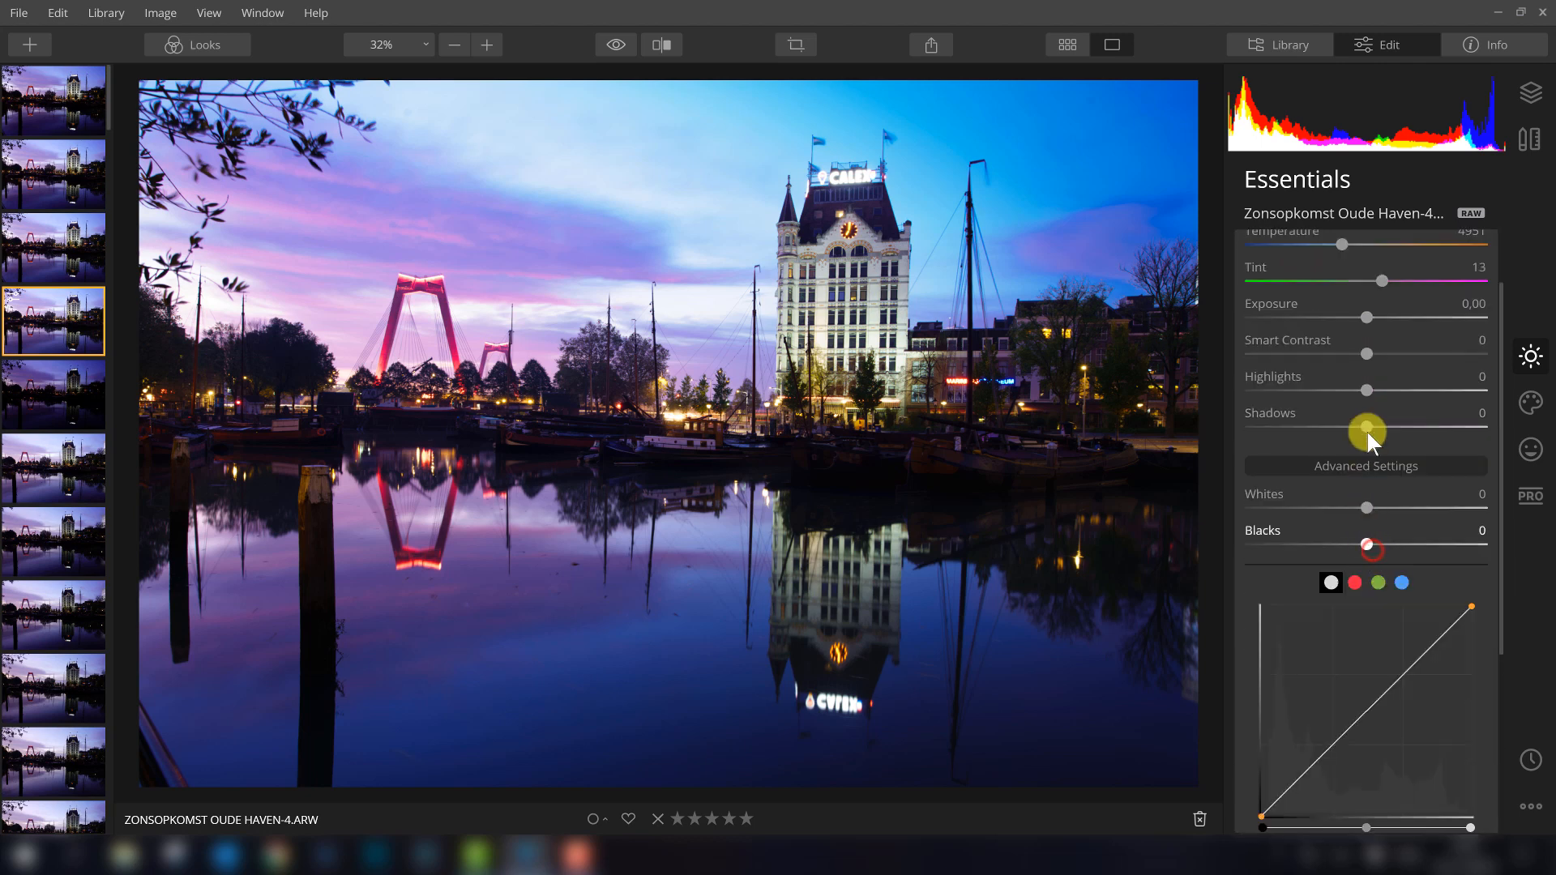
{"action": "scroll", "coordinate": [1392, 402], "scroll_direction": "up", "scroll_amount": 2}
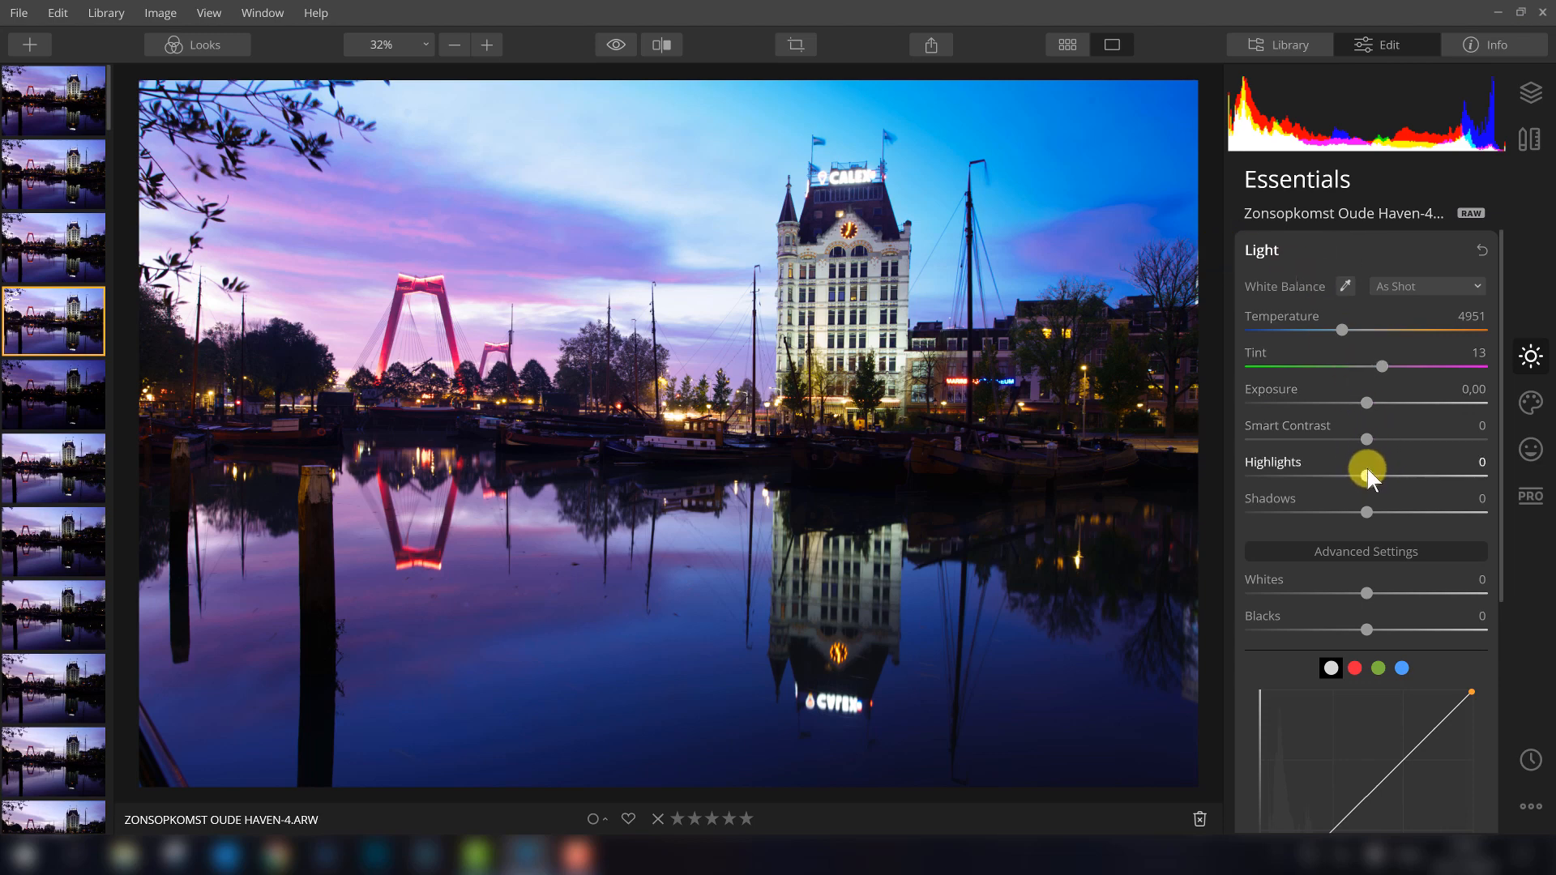
{"action": "left_click_drag", "start_coordinate": [1365, 474], "coordinate": [1282, 478]}
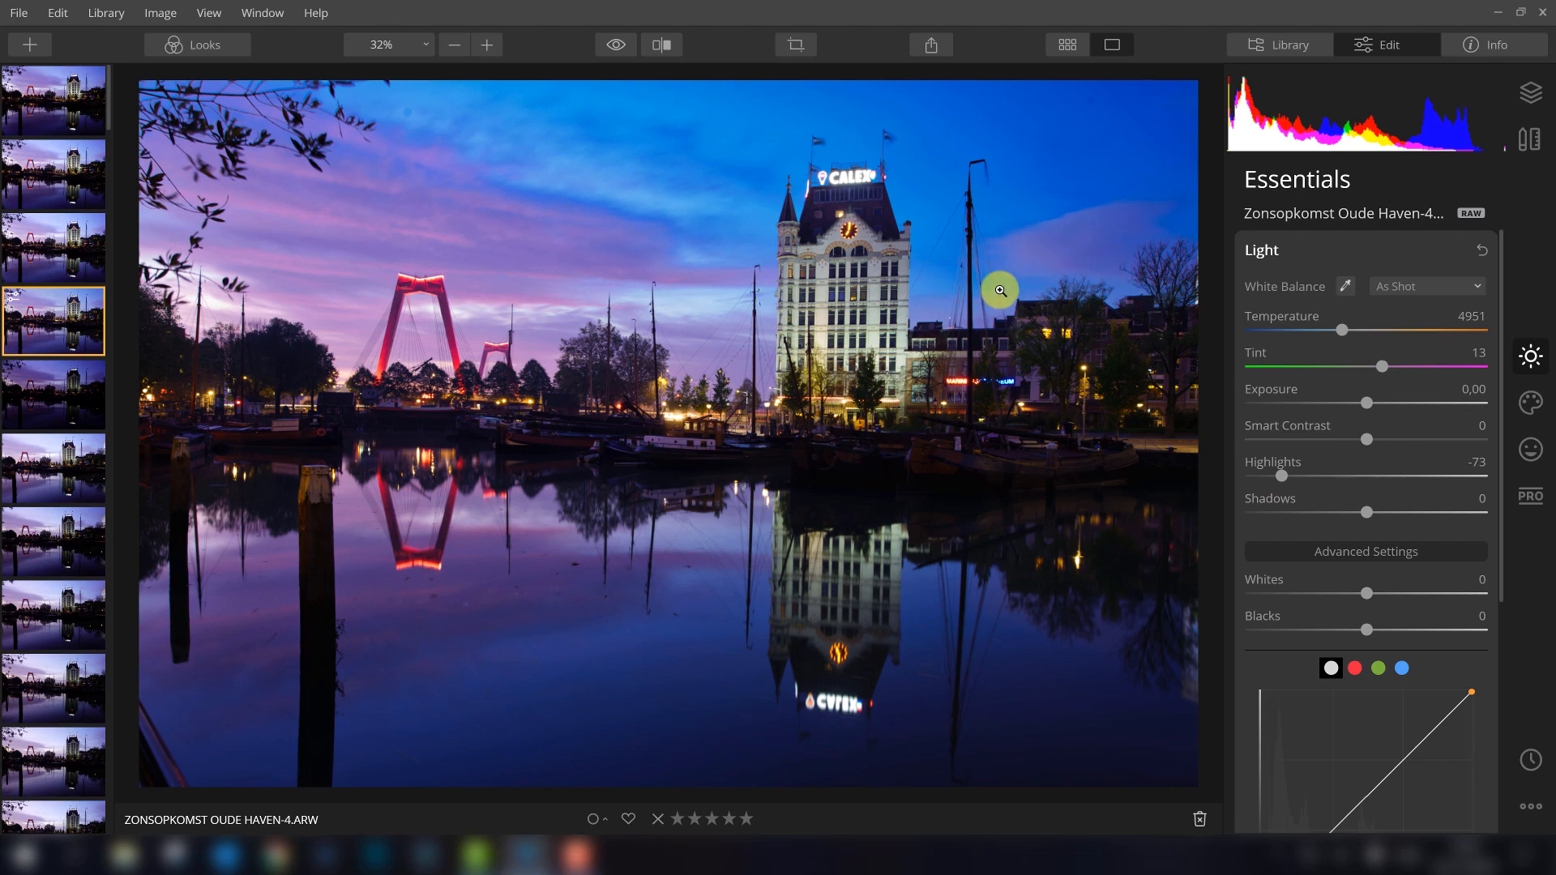
{"action": "left_click_drag", "start_coordinate": [1281, 476], "coordinate": [1354, 468]}
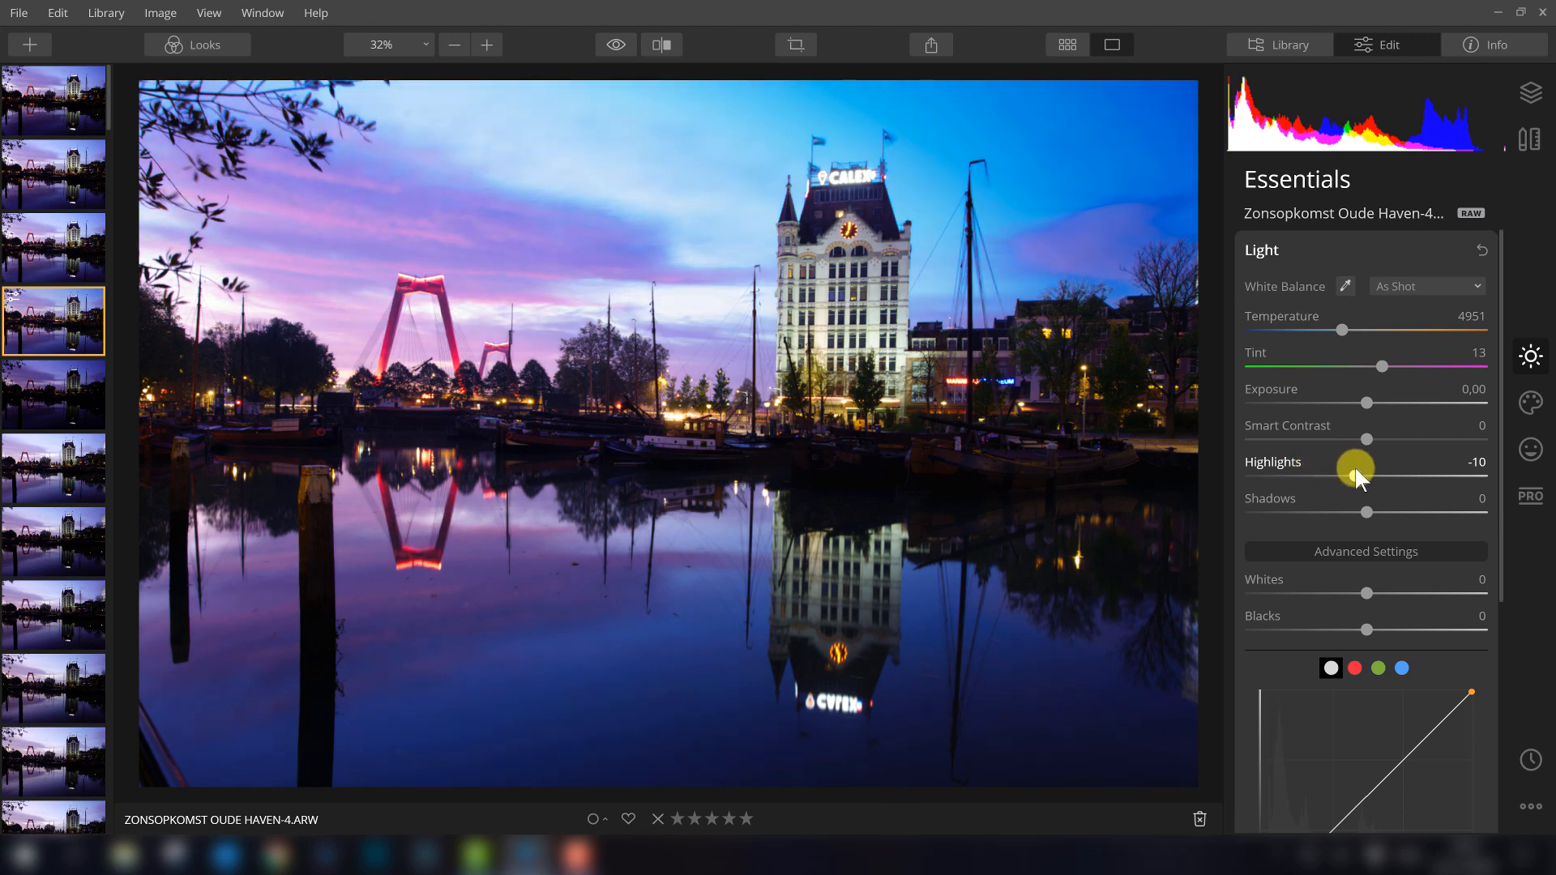
{"action": "double_click", "coordinate": [1354, 470]}
Step: Change the color profile from Camera Landscape to Camera Deep in the Color settings
{"action": "scroll", "coordinate": [1317, 449], "scroll_direction": "down", "scroll_amount": 6}
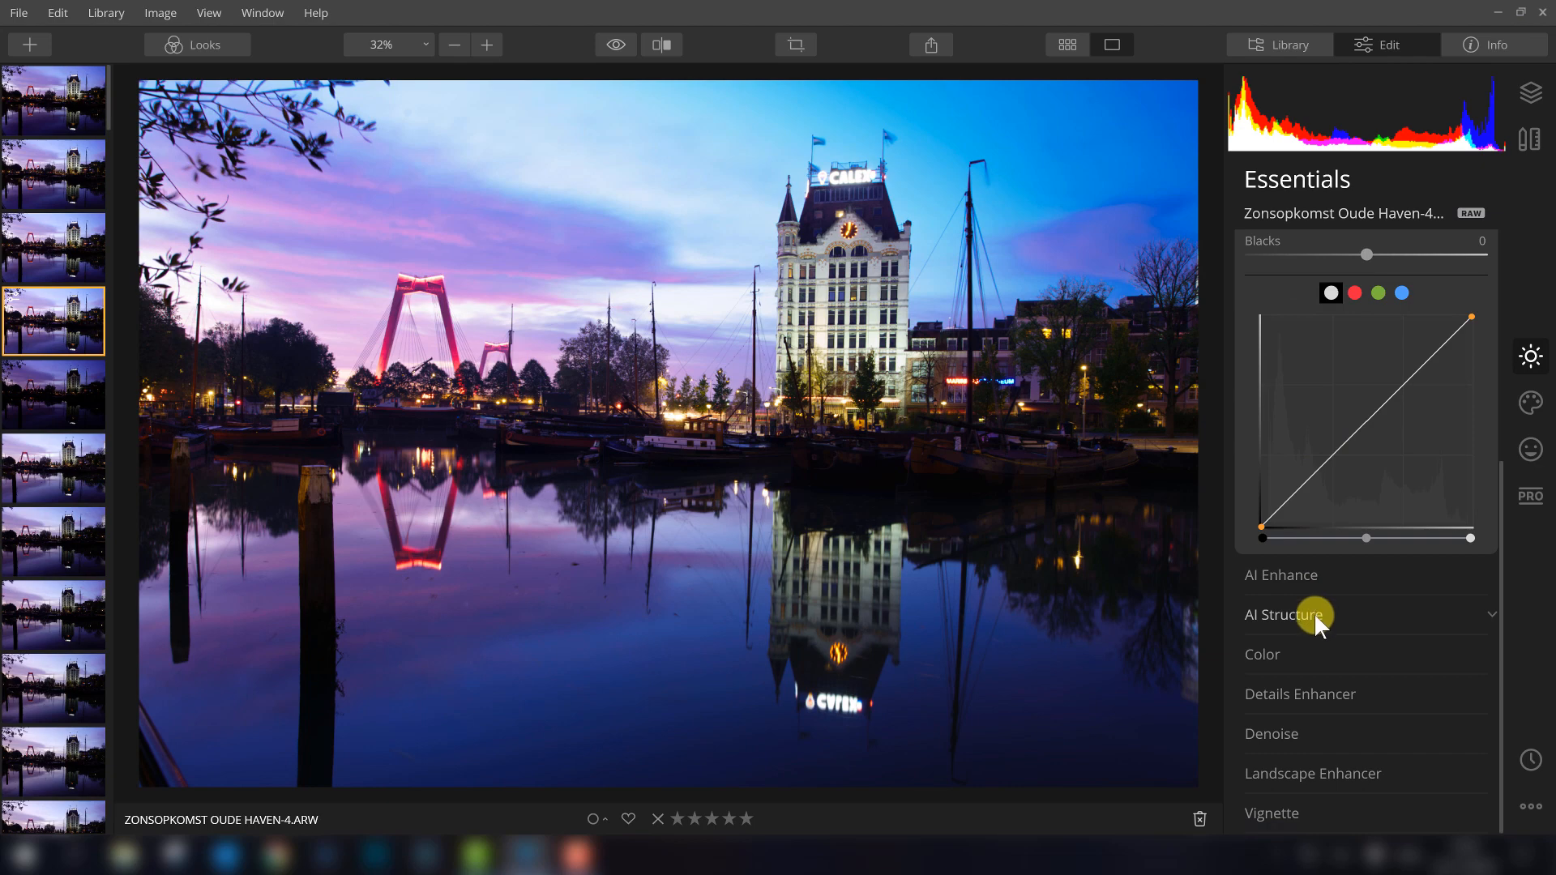
{"action": "left_click", "coordinate": [1295, 656]}
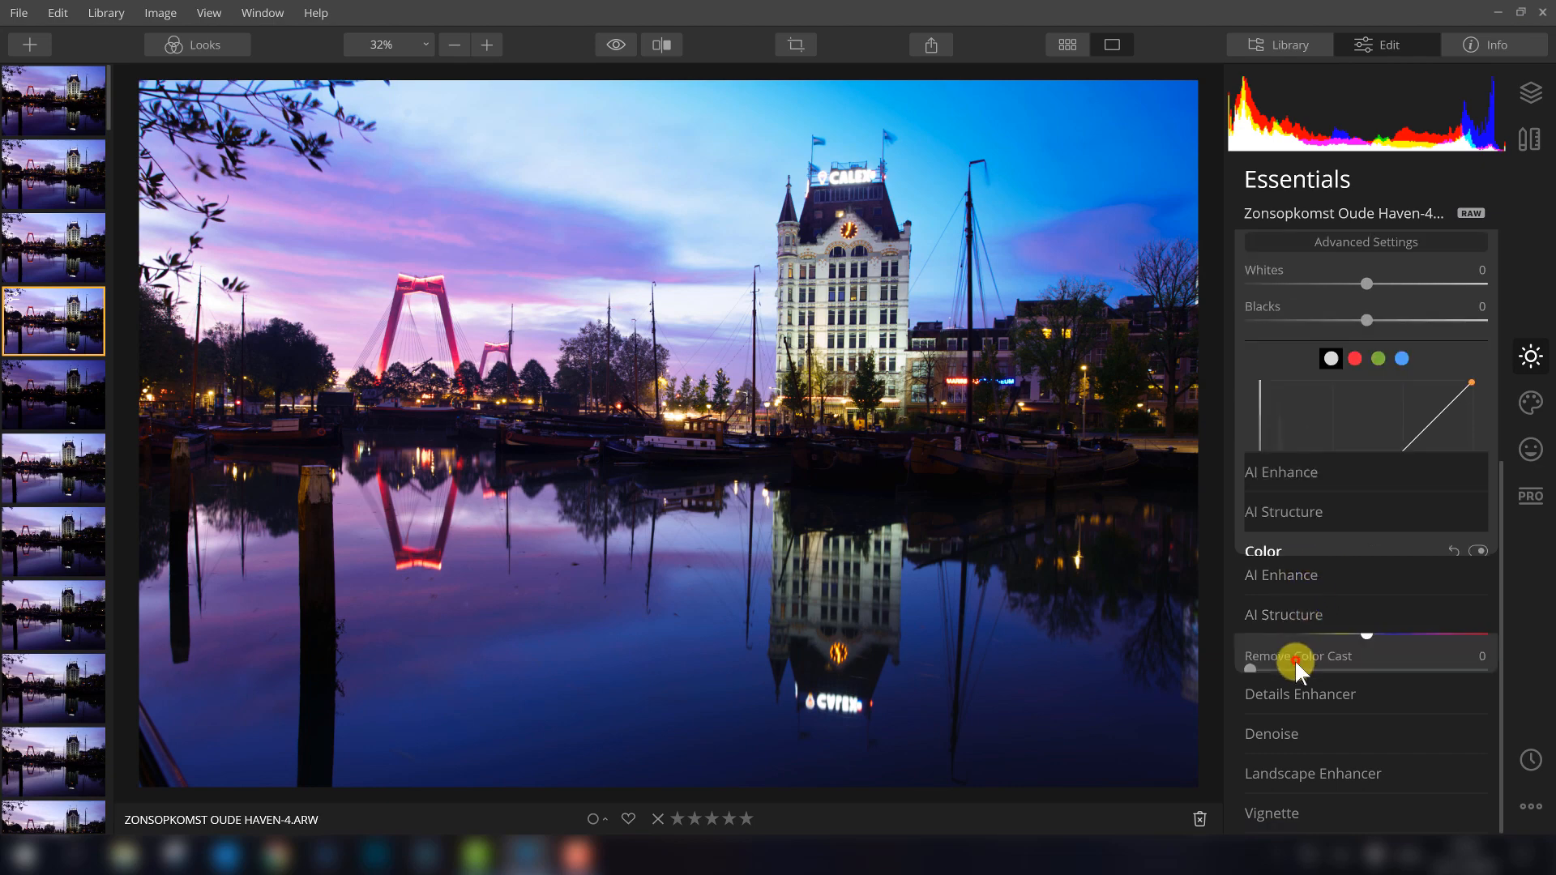
{"action": "left_click", "coordinate": [1376, 440]}
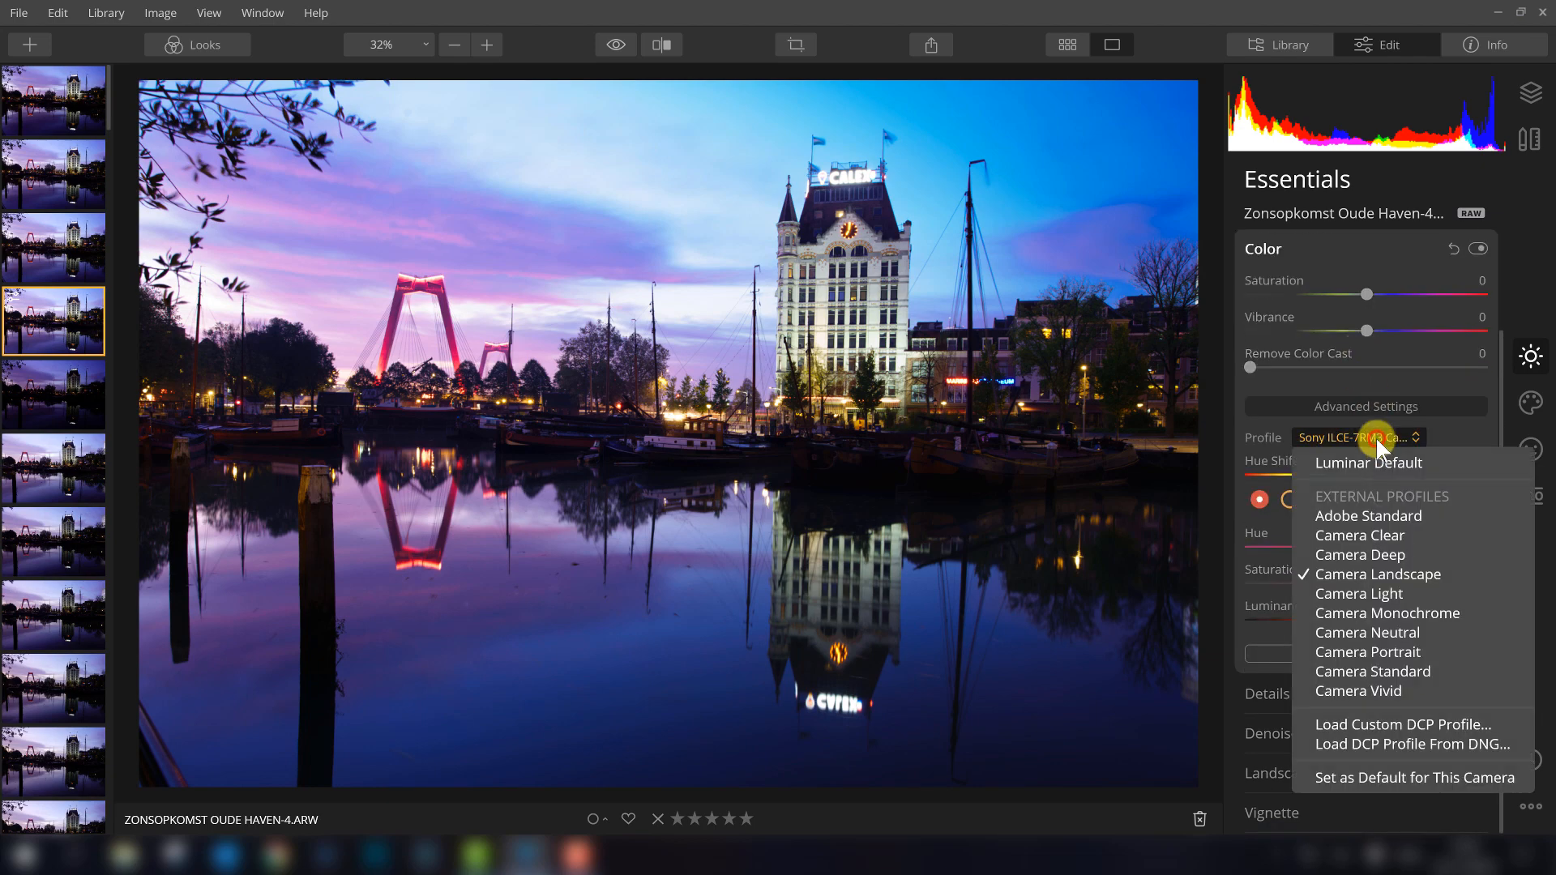
{"action": "left_click", "coordinate": [1375, 555]}
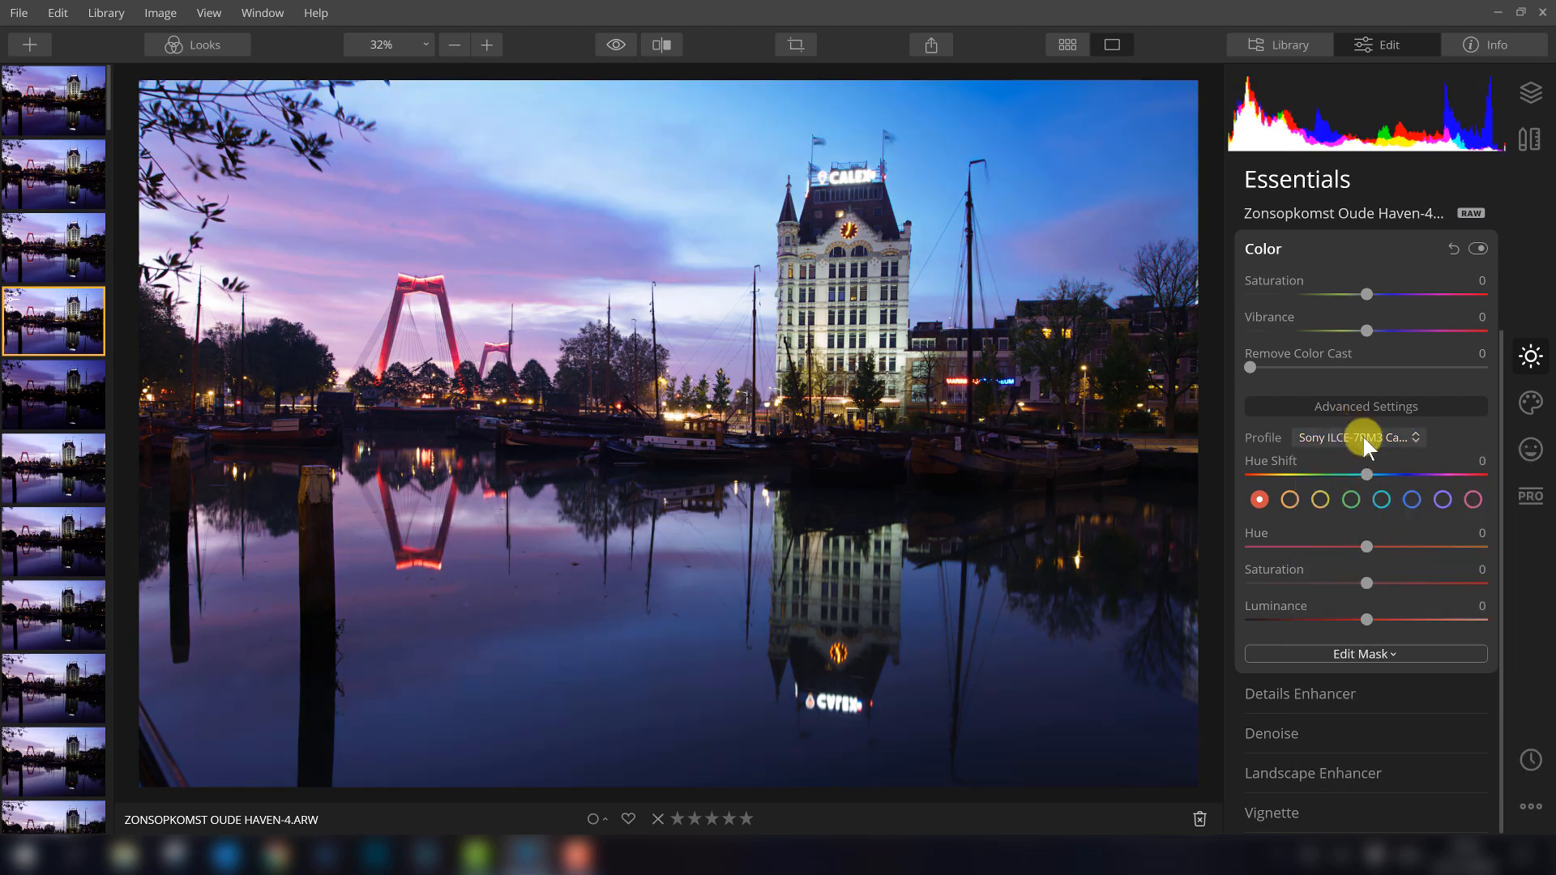
Step: Lower Highlights to -12 in the Light settings
{"action": "scroll", "coordinate": [1349, 454], "scroll_direction": "up", "scroll_amount": 3}
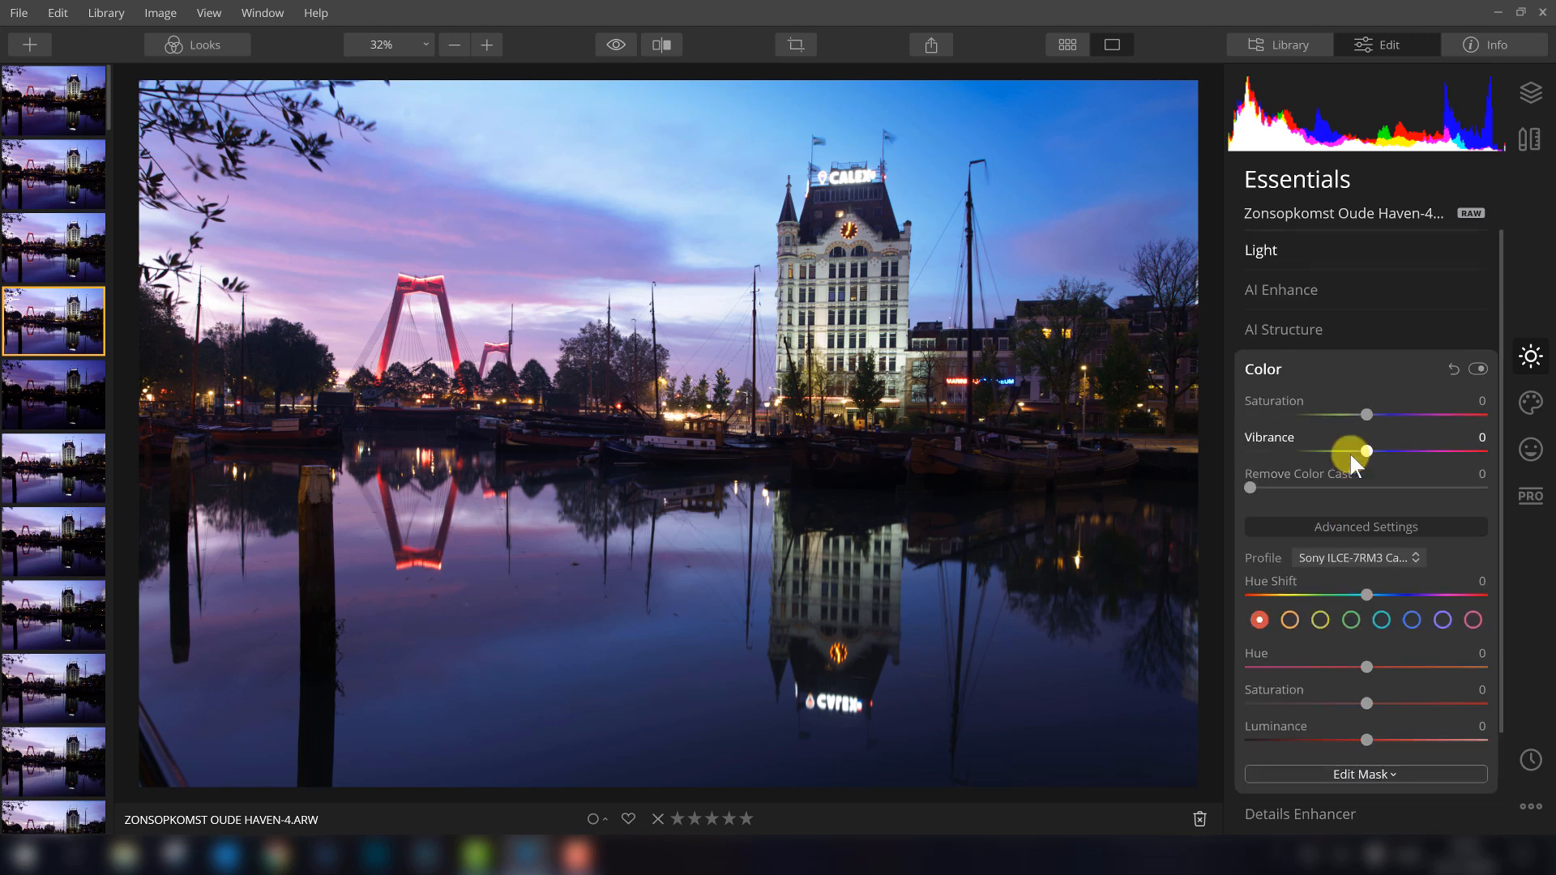
{"action": "left_click", "coordinate": [1290, 252]}
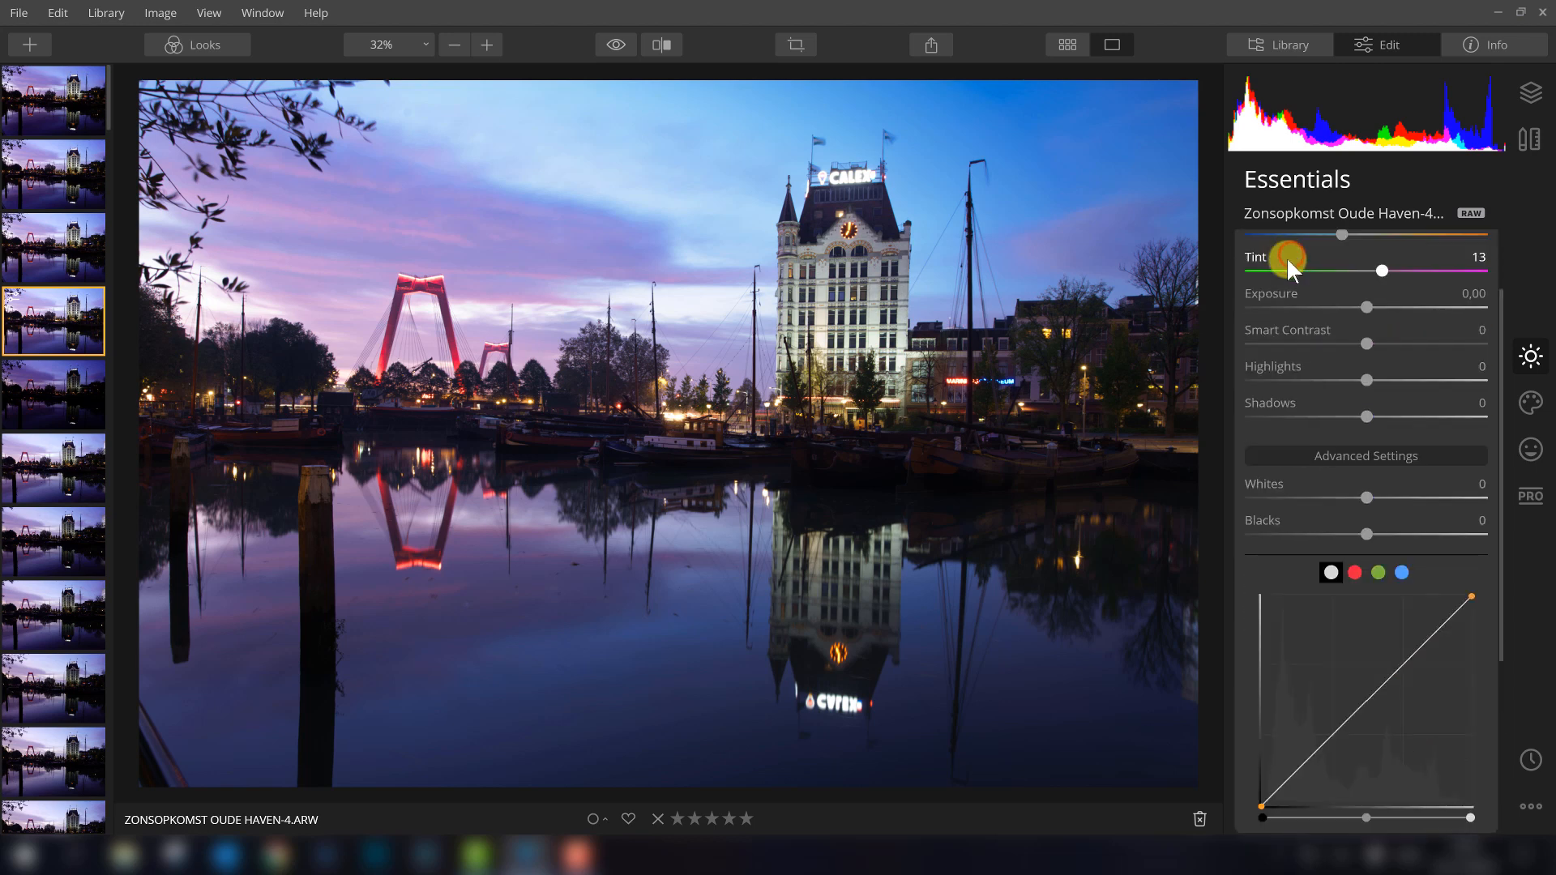
{"action": "scroll", "coordinate": [1390, 452], "scroll_direction": "down", "scroll_amount": 2}
{"action": "scroll", "coordinate": [1391, 350], "scroll_direction": "up", "scroll_amount": 2}
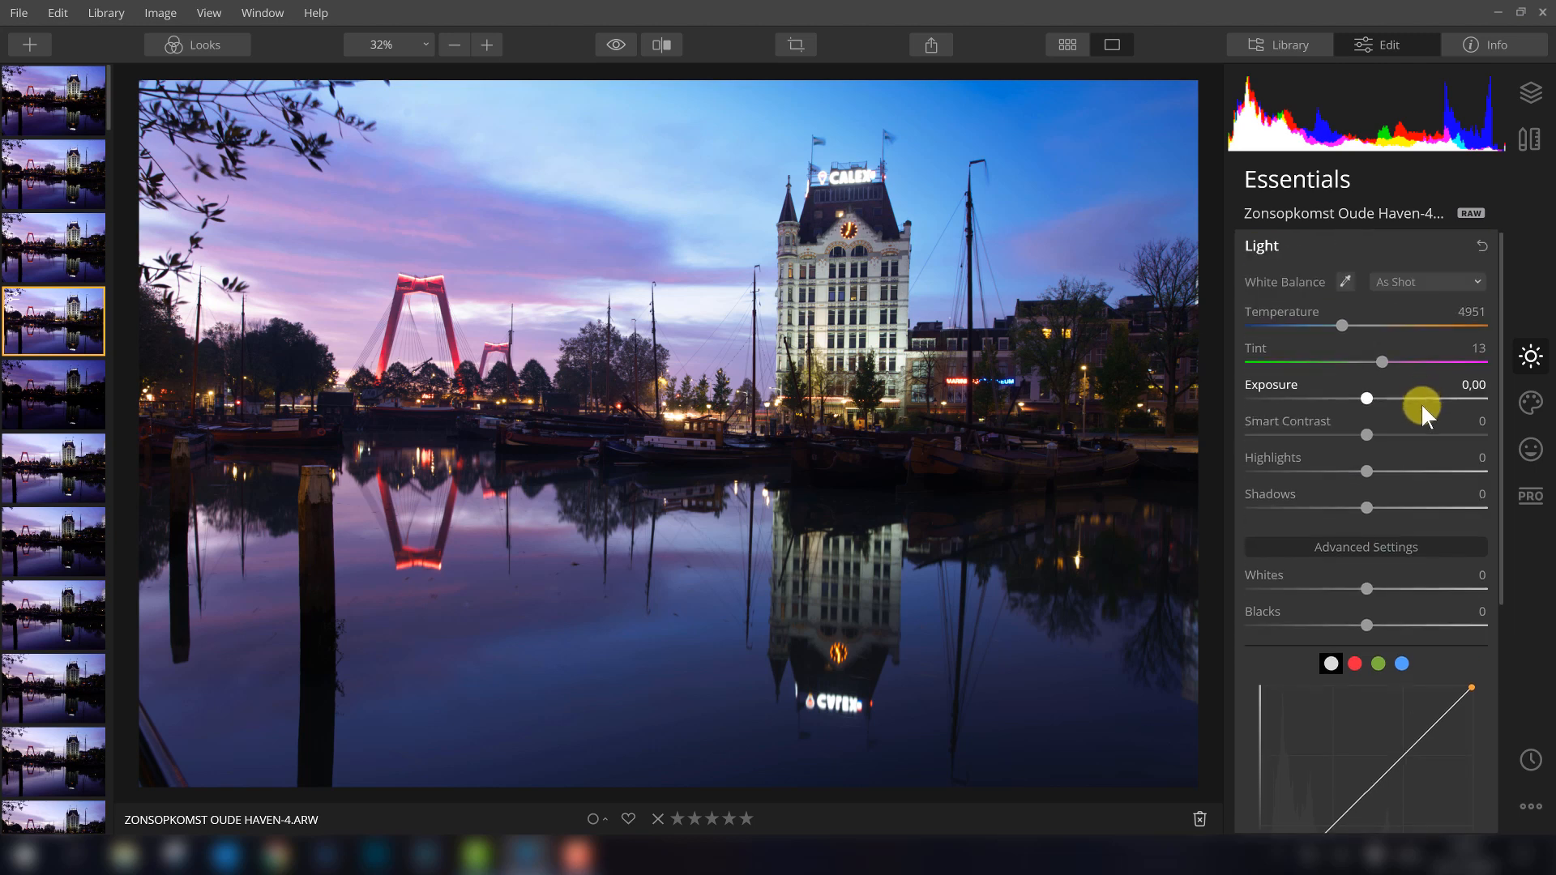
{"action": "left_click_drag", "start_coordinate": [1366, 476], "coordinate": [1352, 476]}
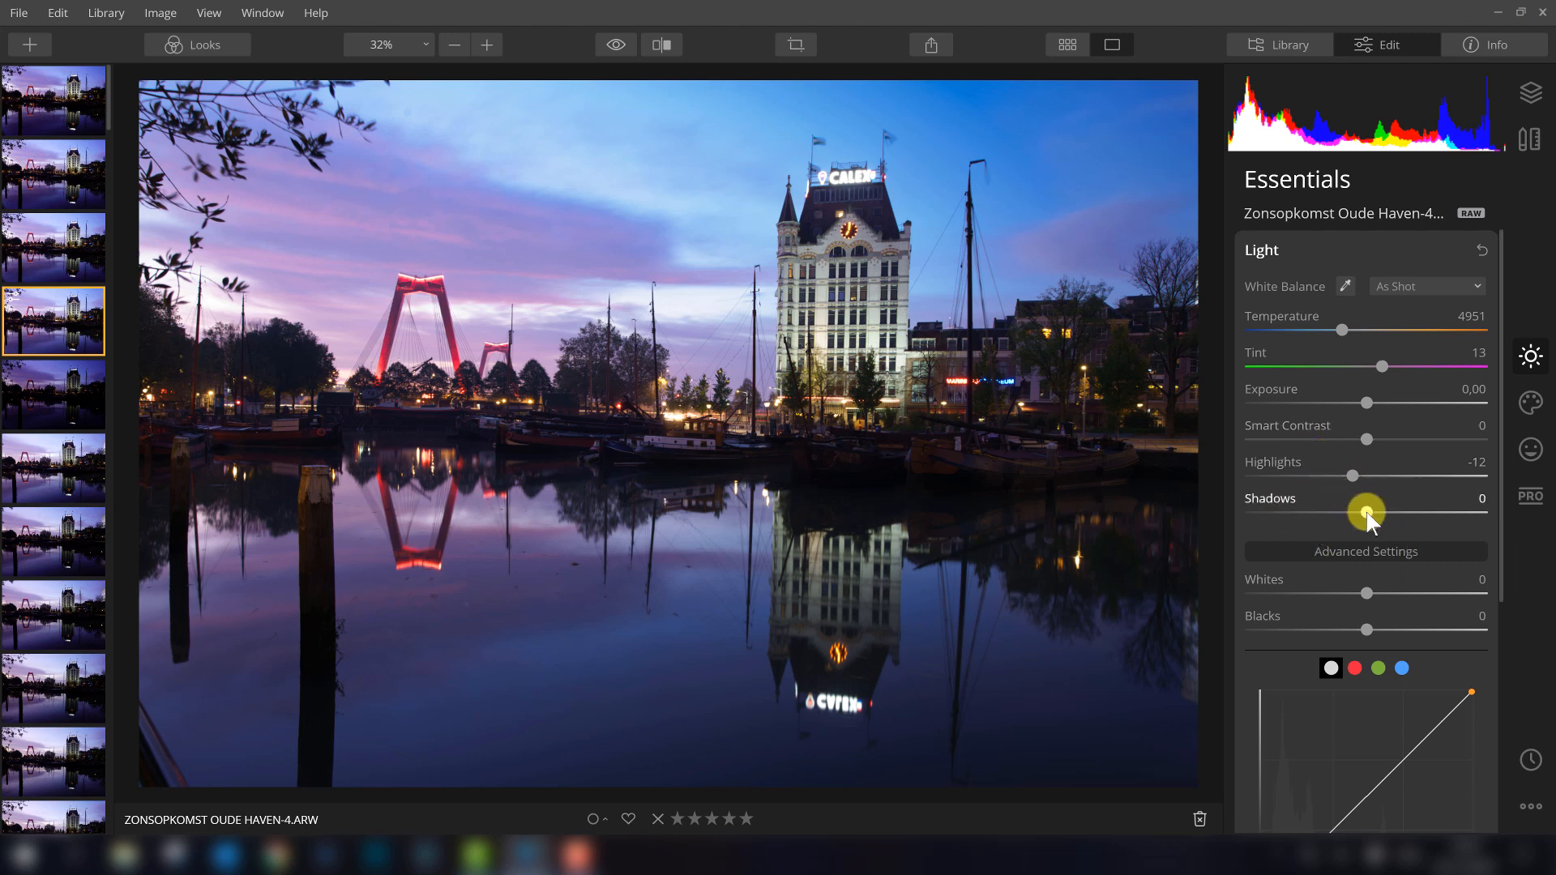
Step: Try a strong Shadows boost on the photo and settle on a Shadows value of 9
{"action": "left_click_drag", "start_coordinate": [1395, 512], "coordinate": [1374, 512]}
{"action": "left_click_drag", "start_coordinate": [1395, 514], "coordinate": [1445, 512]}
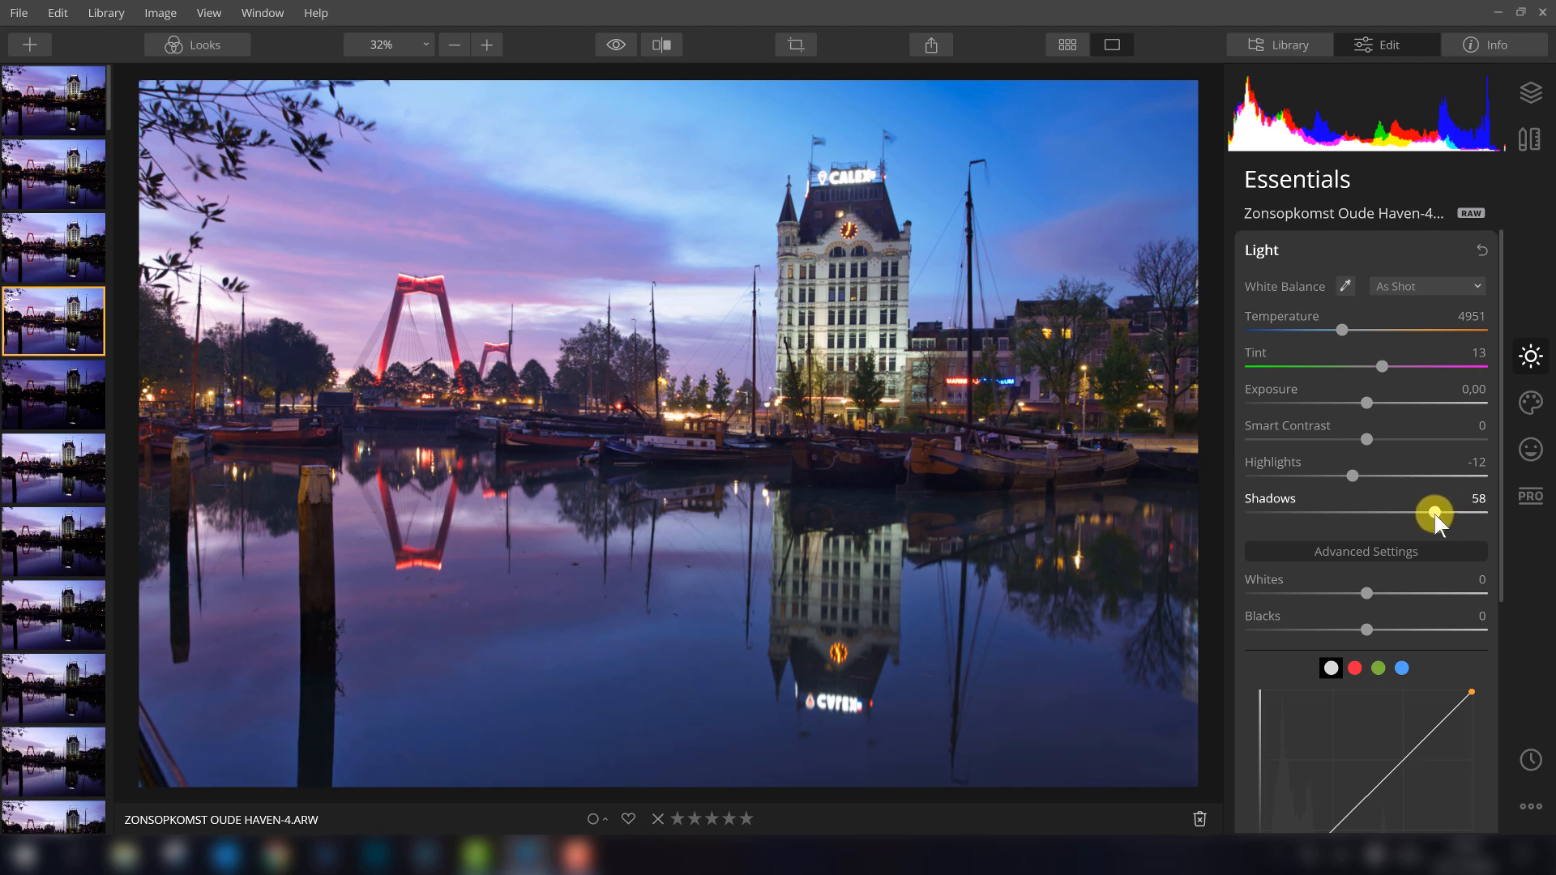
{"action": "left_click_drag", "start_coordinate": [1429, 513], "coordinate": [1368, 516]}
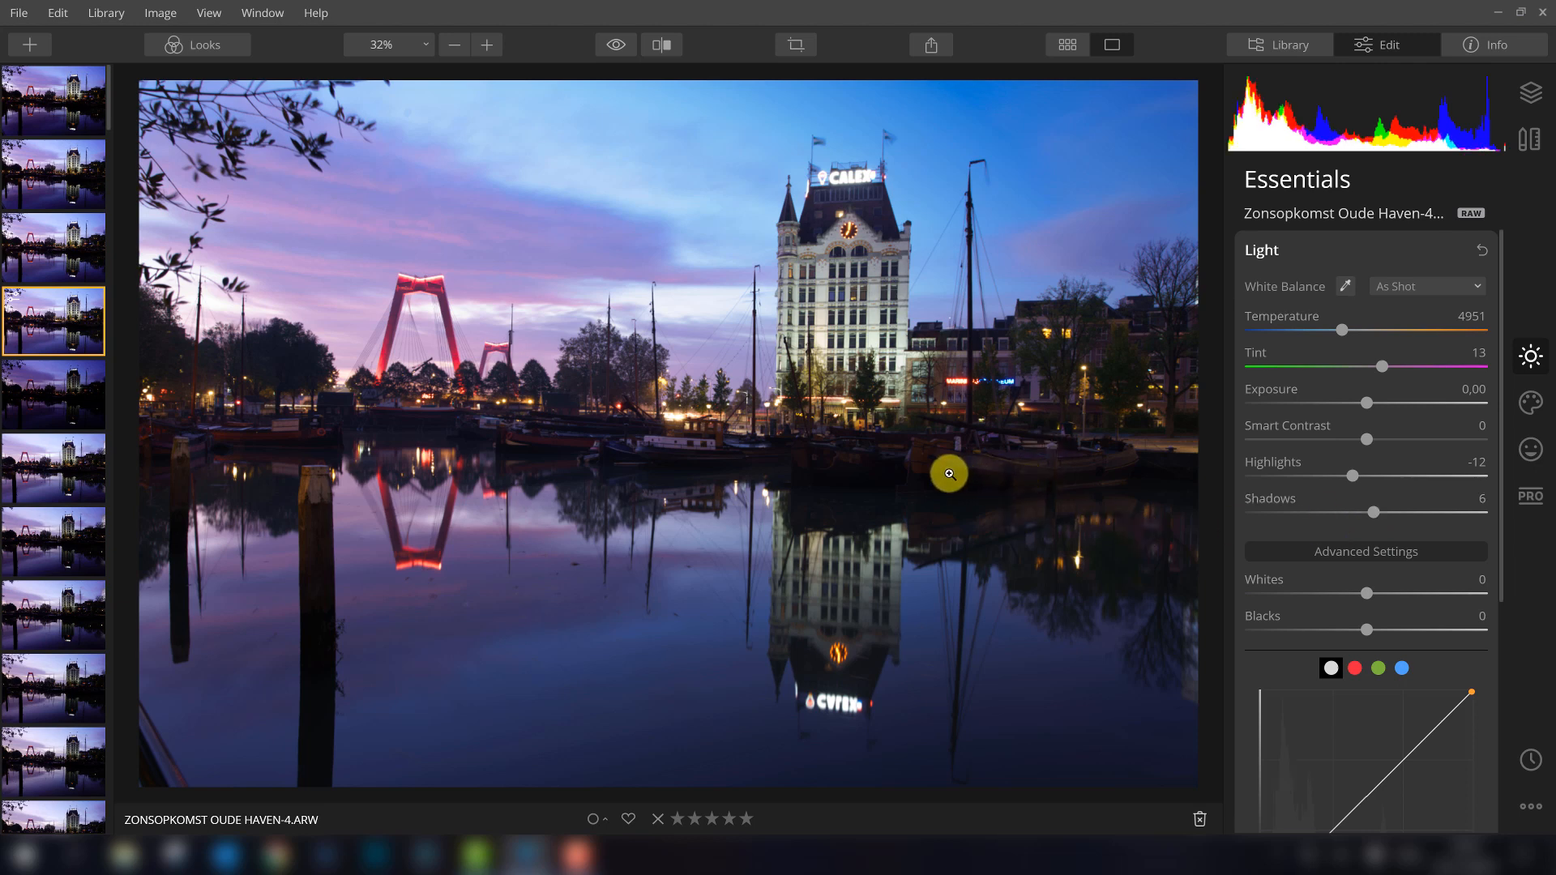
{"action": "left_click_drag", "start_coordinate": [1372, 511], "coordinate": [1377, 511]}
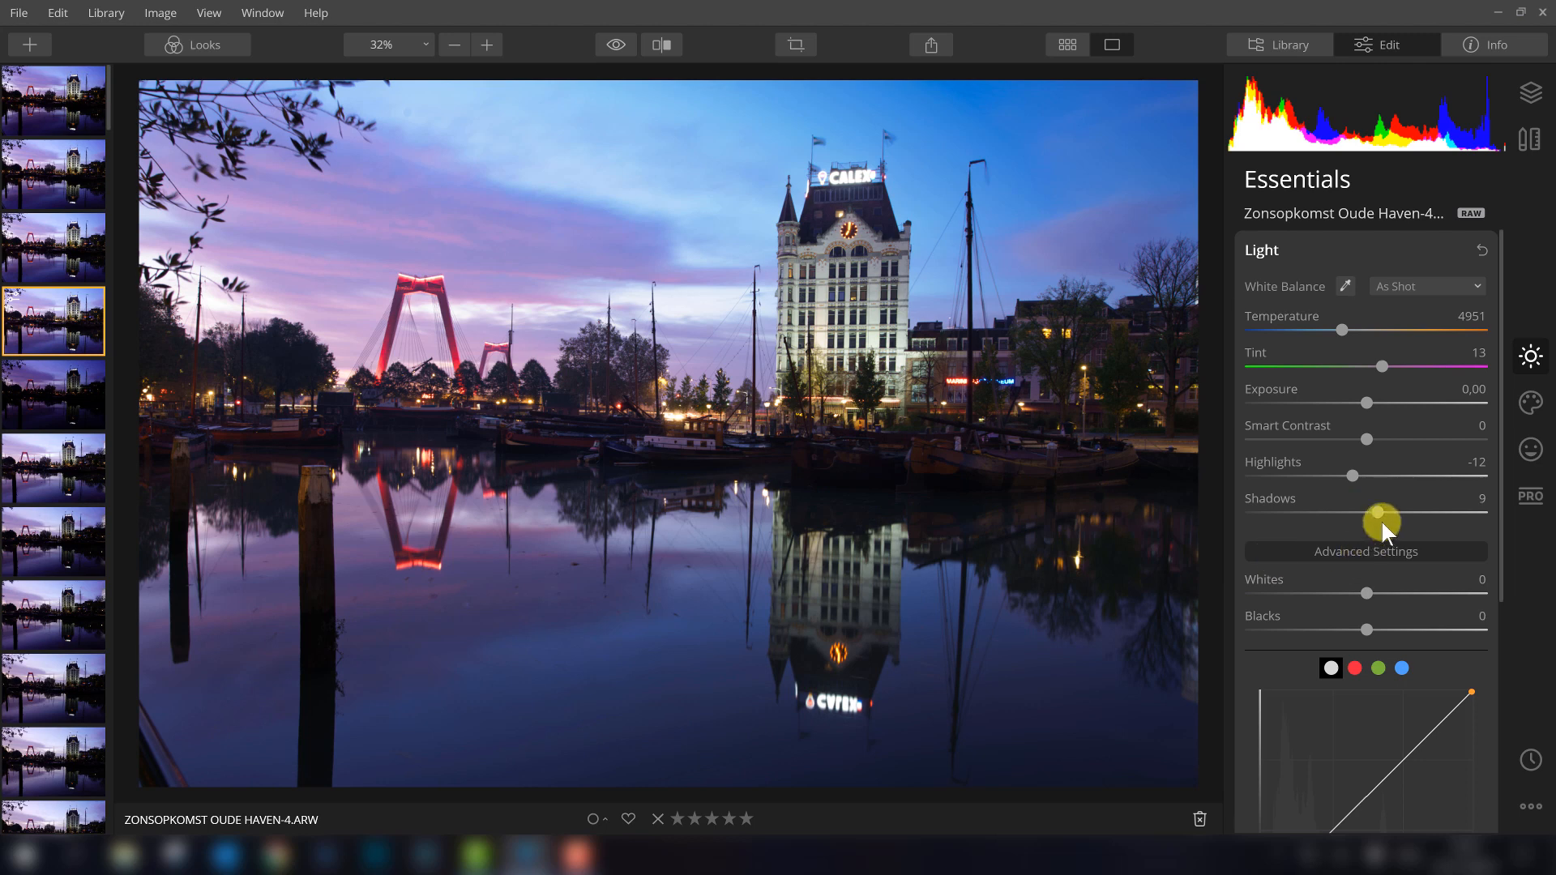
{"action": "left_click_drag", "start_coordinate": [1381, 524], "coordinate": [1376, 517]}
Step: Try raising Whites to 32 in the advanced Light settings, and reset it to 0
{"action": "scroll", "coordinate": [1305, 502], "scroll_direction": "down", "scroll_amount": 3}
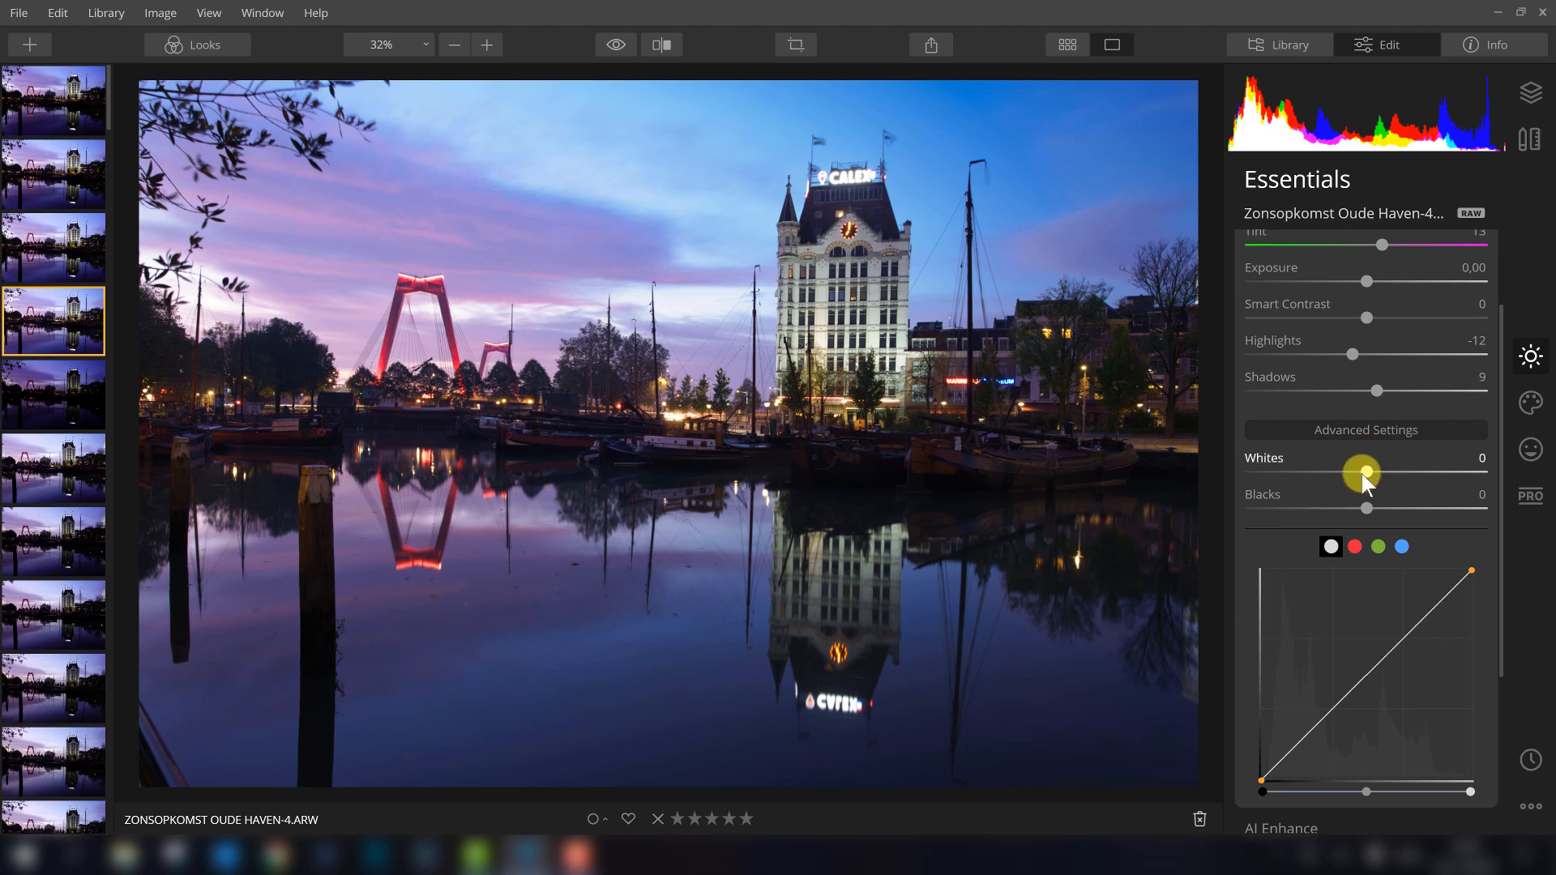
{"action": "left_click_drag", "start_coordinate": [1363, 473], "coordinate": [1400, 472]}
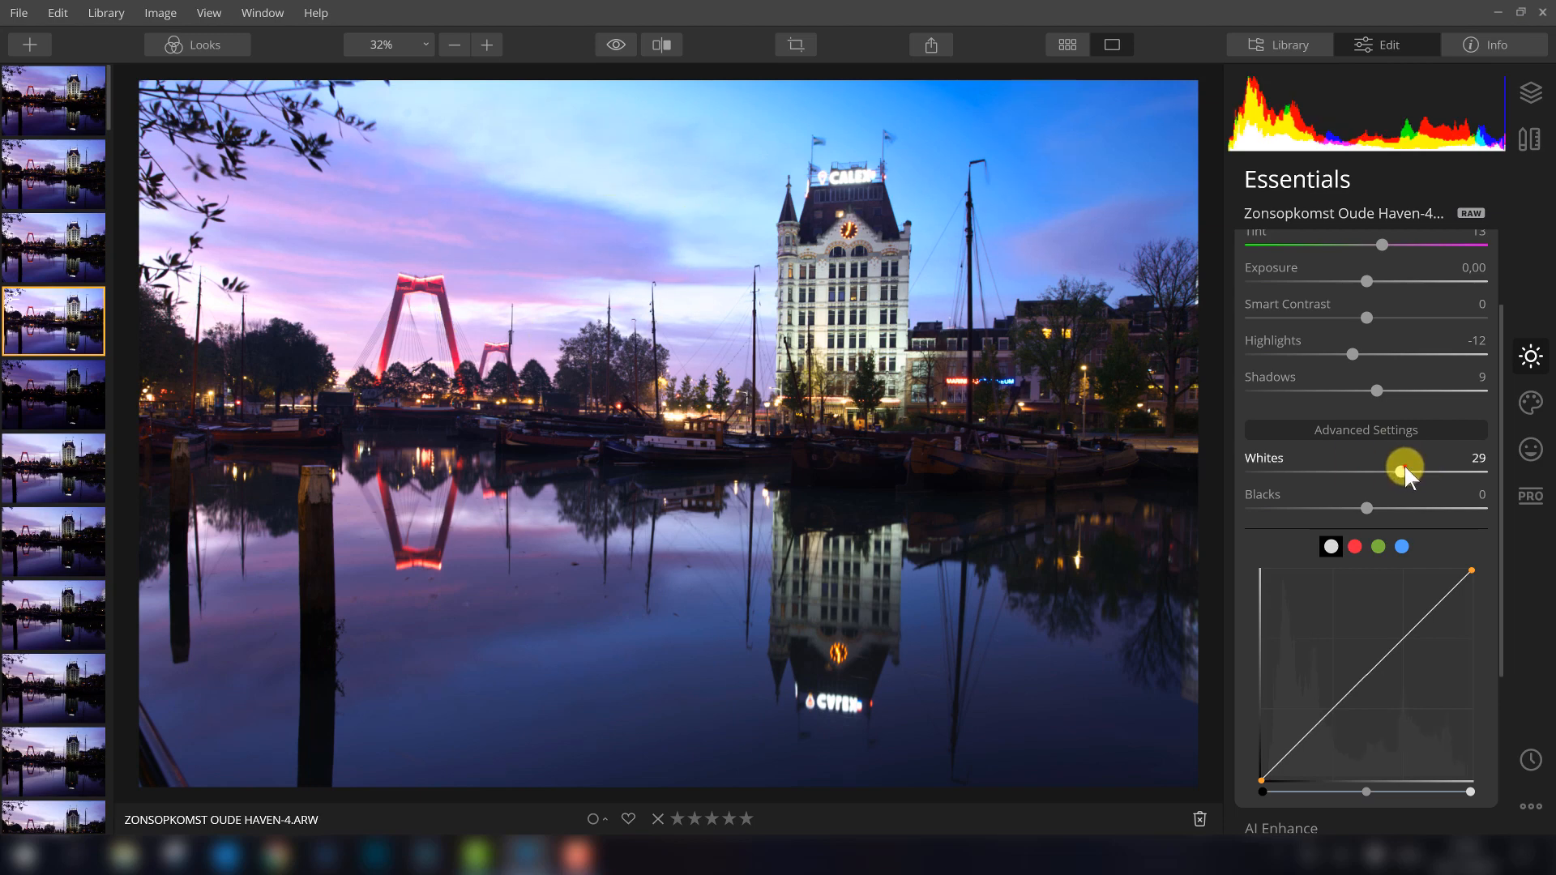
{"action": "double_click", "coordinate": [1403, 466]}
{"action": "left_click", "coordinate": [1404, 466]}
{"action": "scroll", "coordinate": [1399, 463], "scroll_direction": "up", "scroll_amount": 1}
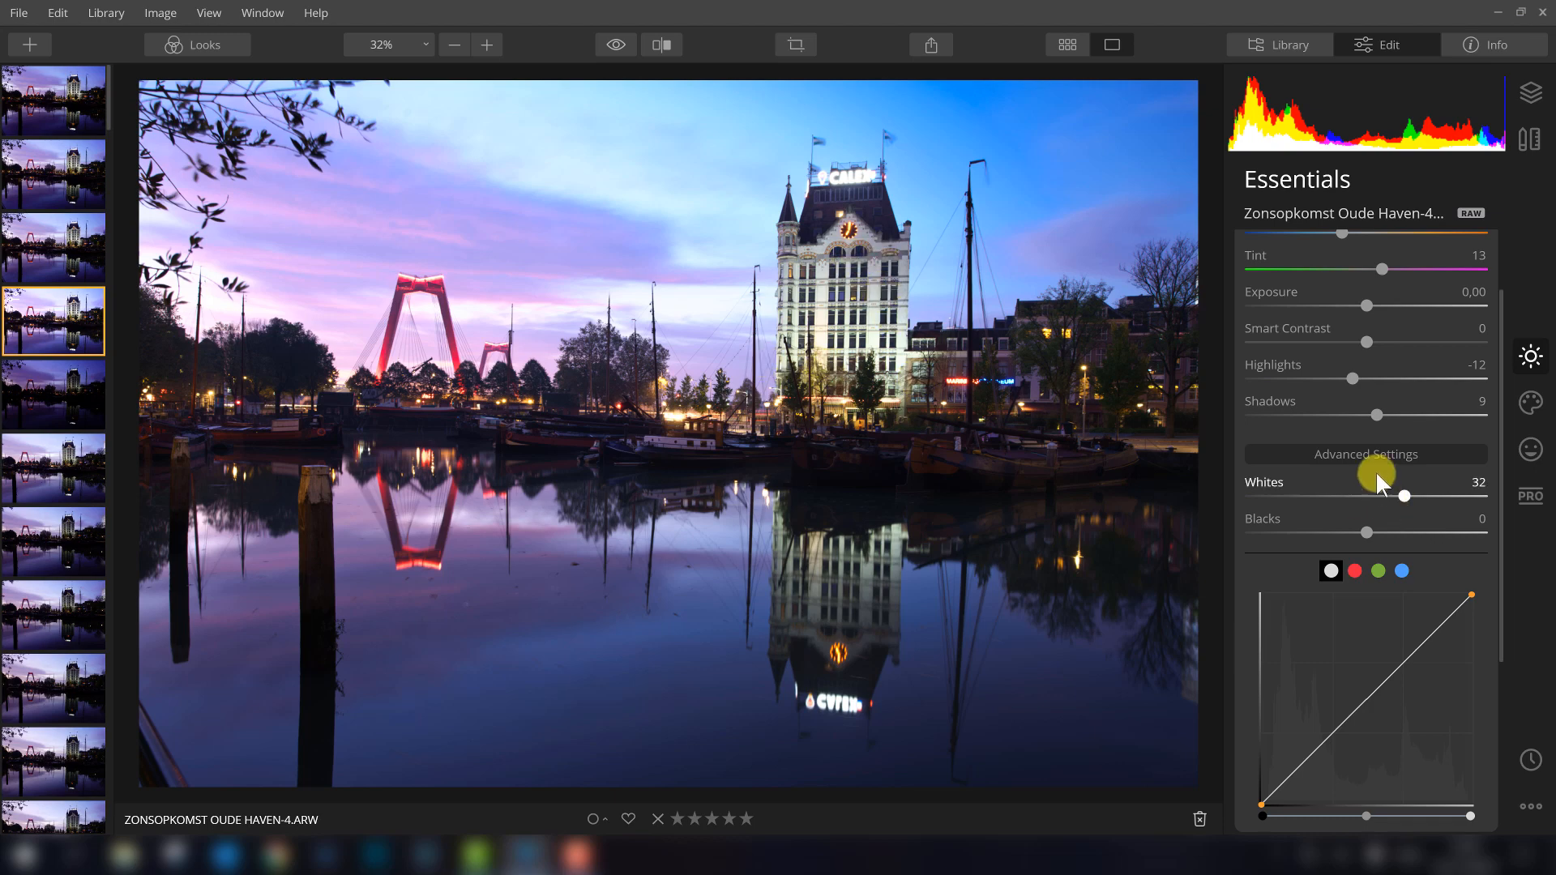
{"action": "double_click", "coordinate": [1407, 489]}
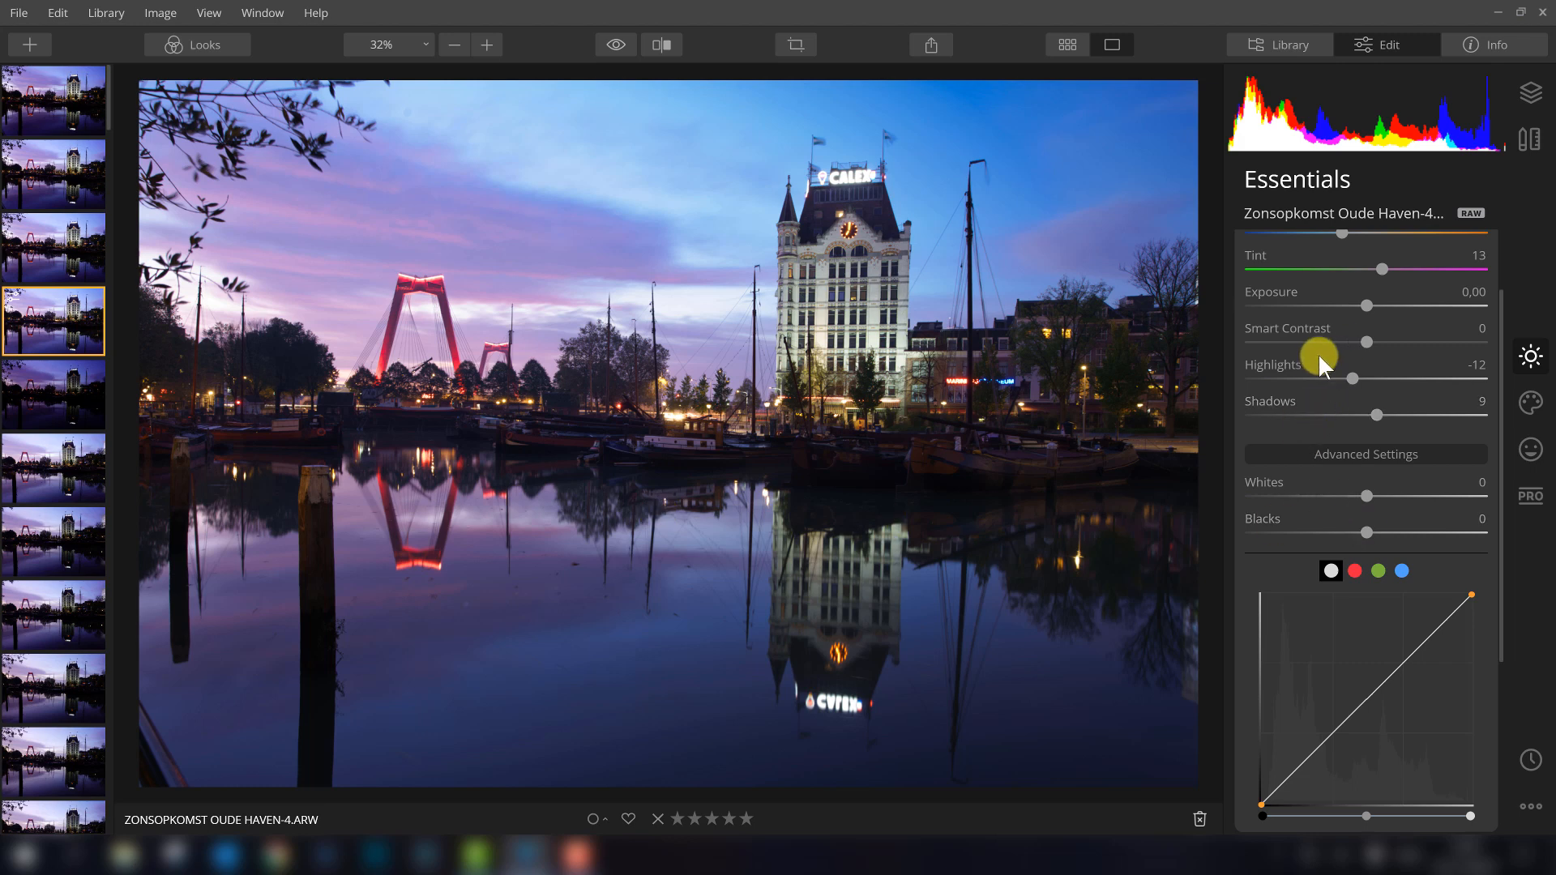
Step: Adjust the white balance to a Tint of 9 and a Temperature of 5240
{"action": "scroll", "coordinate": [1317, 358], "scroll_direction": "up", "scroll_amount": 3}
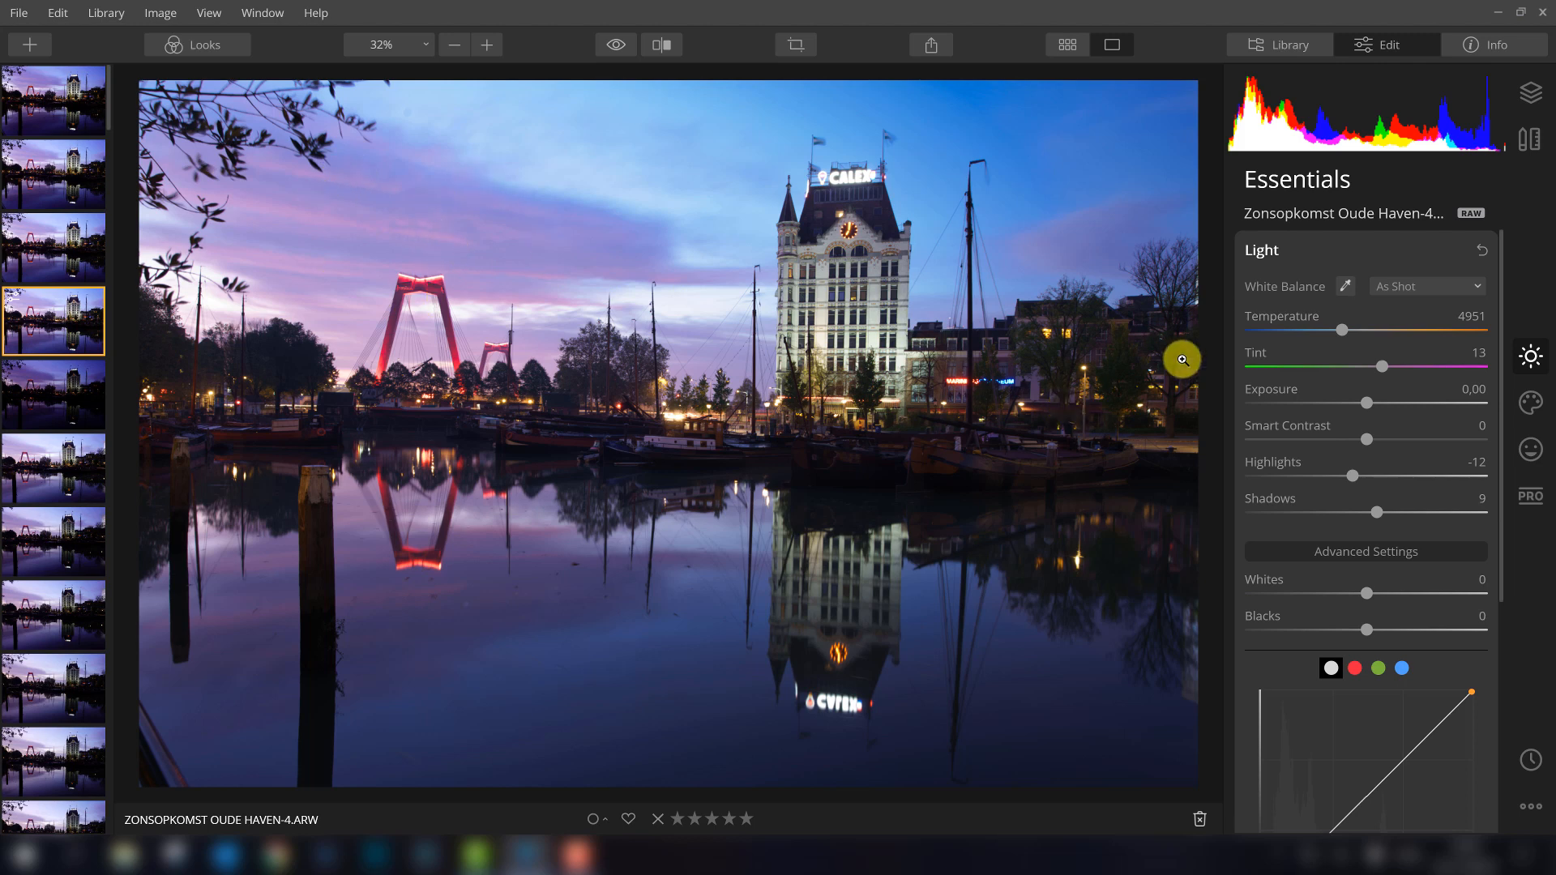
{"action": "left_click_drag", "start_coordinate": [1383, 366], "coordinate": [1345, 329]}
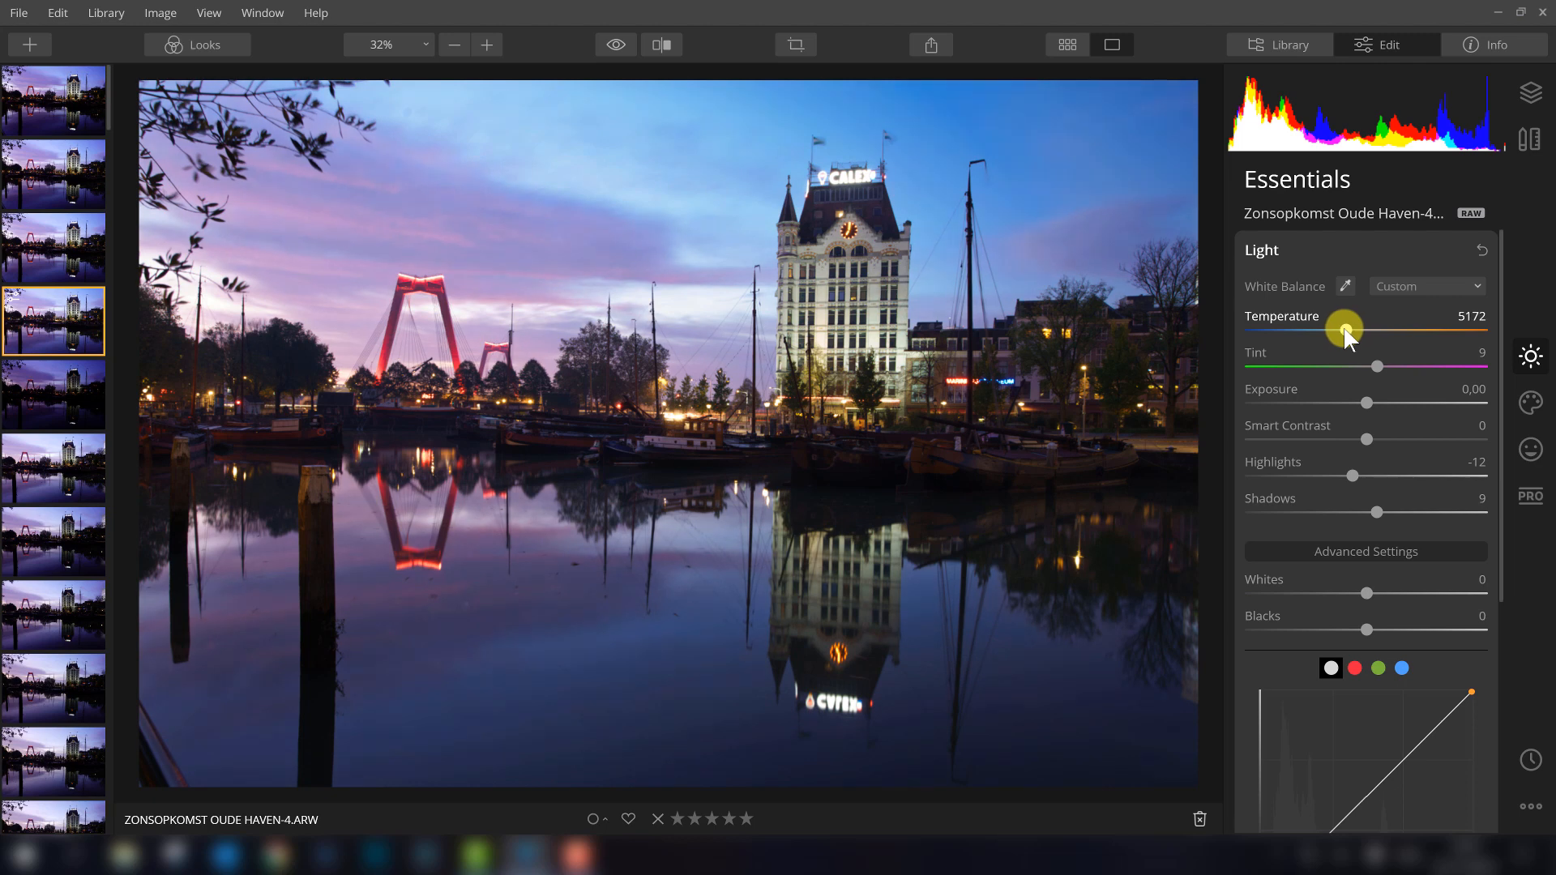
{"action": "left_click_drag", "start_coordinate": [1345, 329], "coordinate": [1347, 334]}
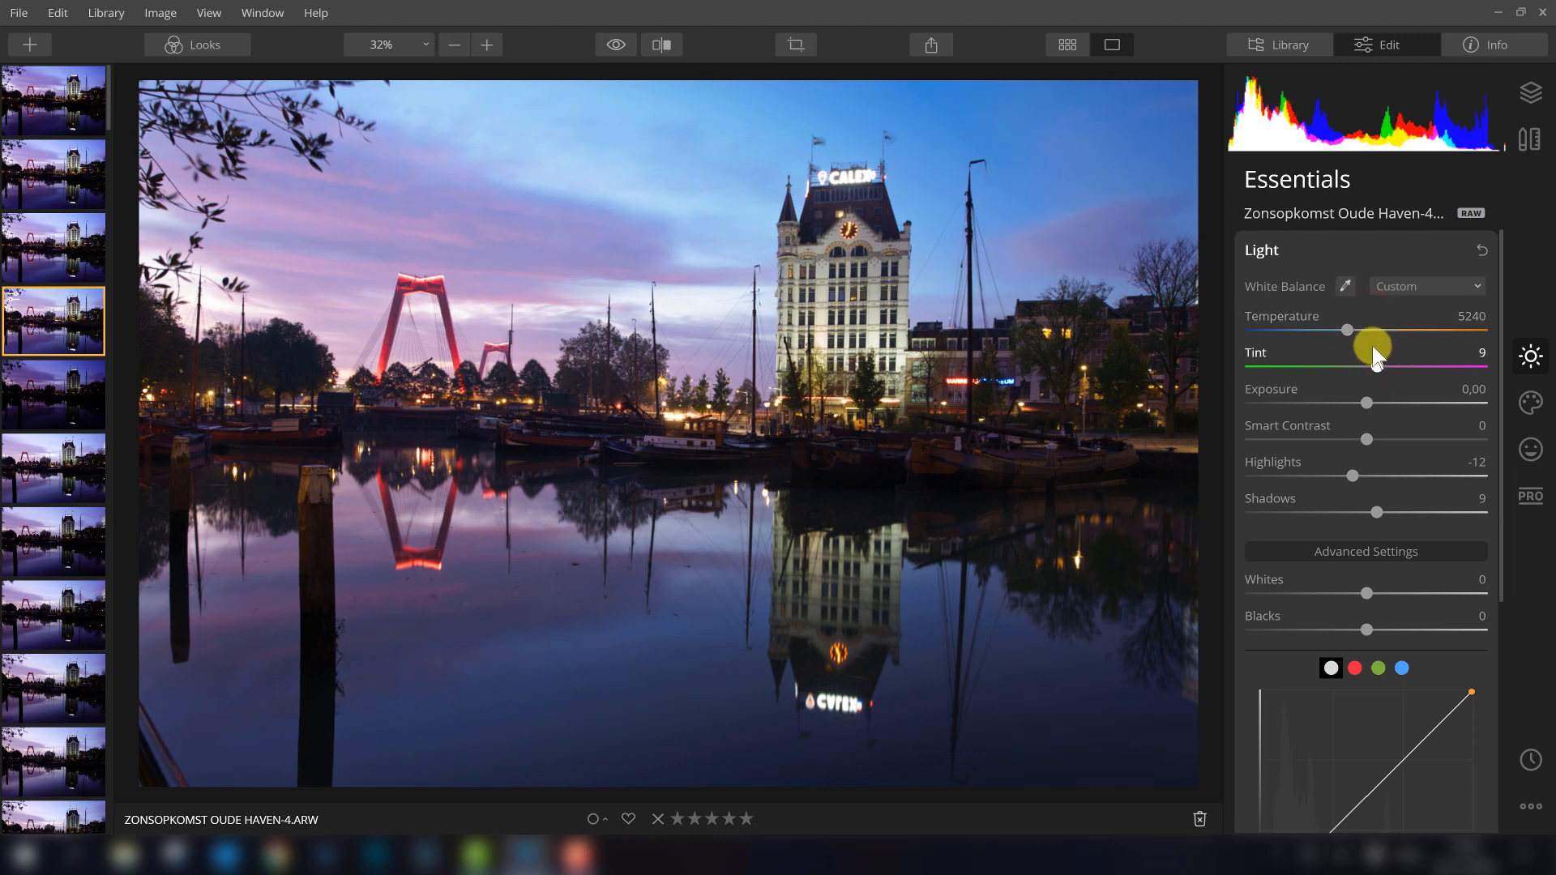
Step: In AI Enhance, set AI Accent to 23 and AI Sky Enhancer to 24
{"action": "left_click", "coordinate": [1332, 252]}
{"action": "left_click", "coordinate": [1282, 287]}
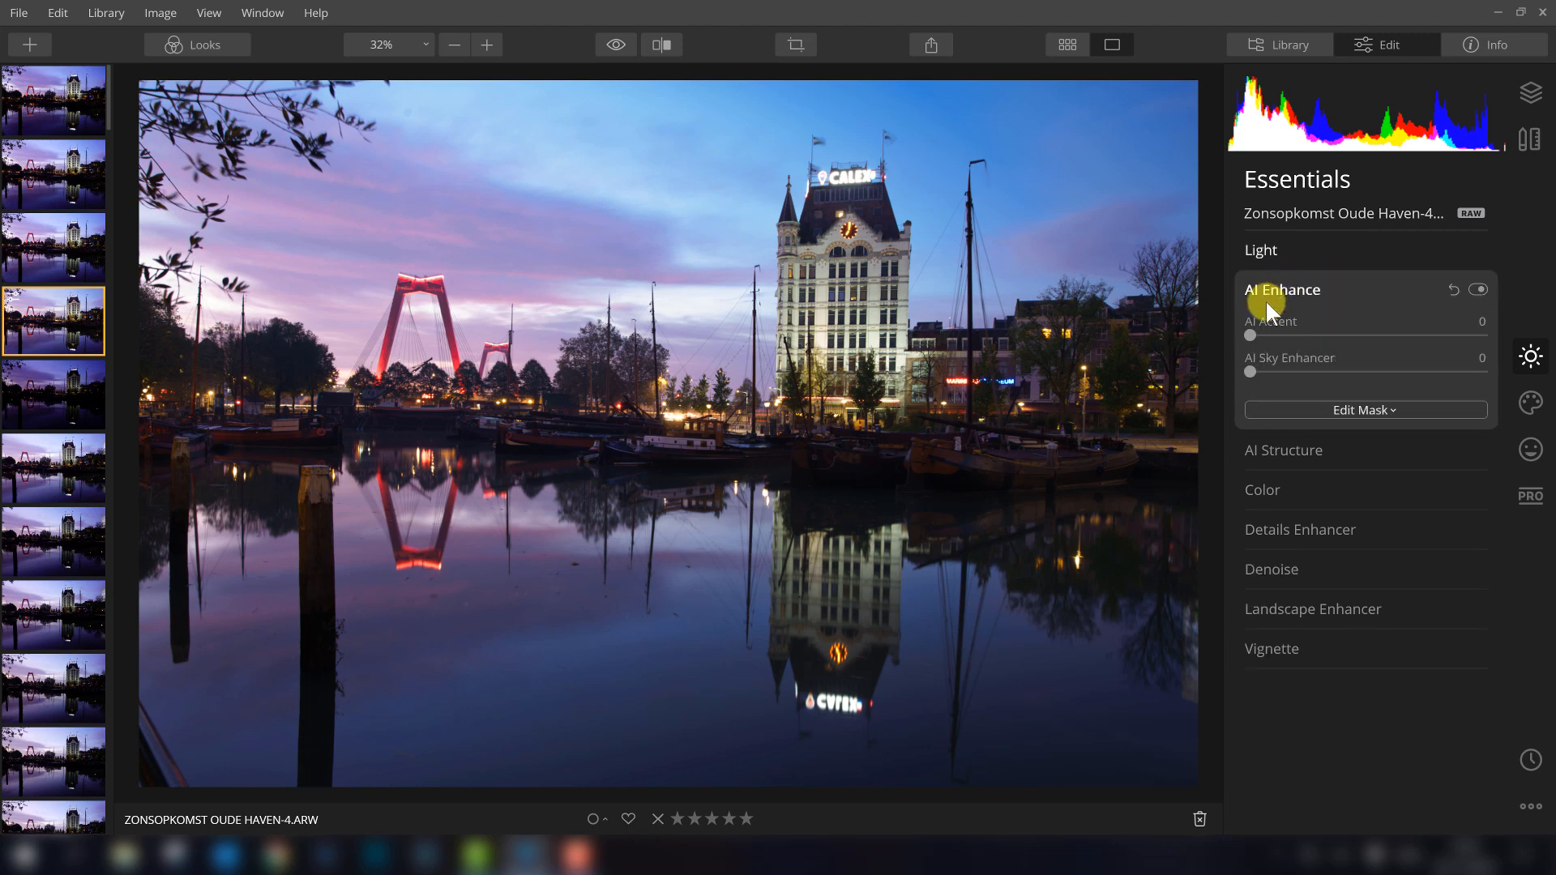
{"action": "left_click_drag", "start_coordinate": [1251, 339], "coordinate": [1307, 337]}
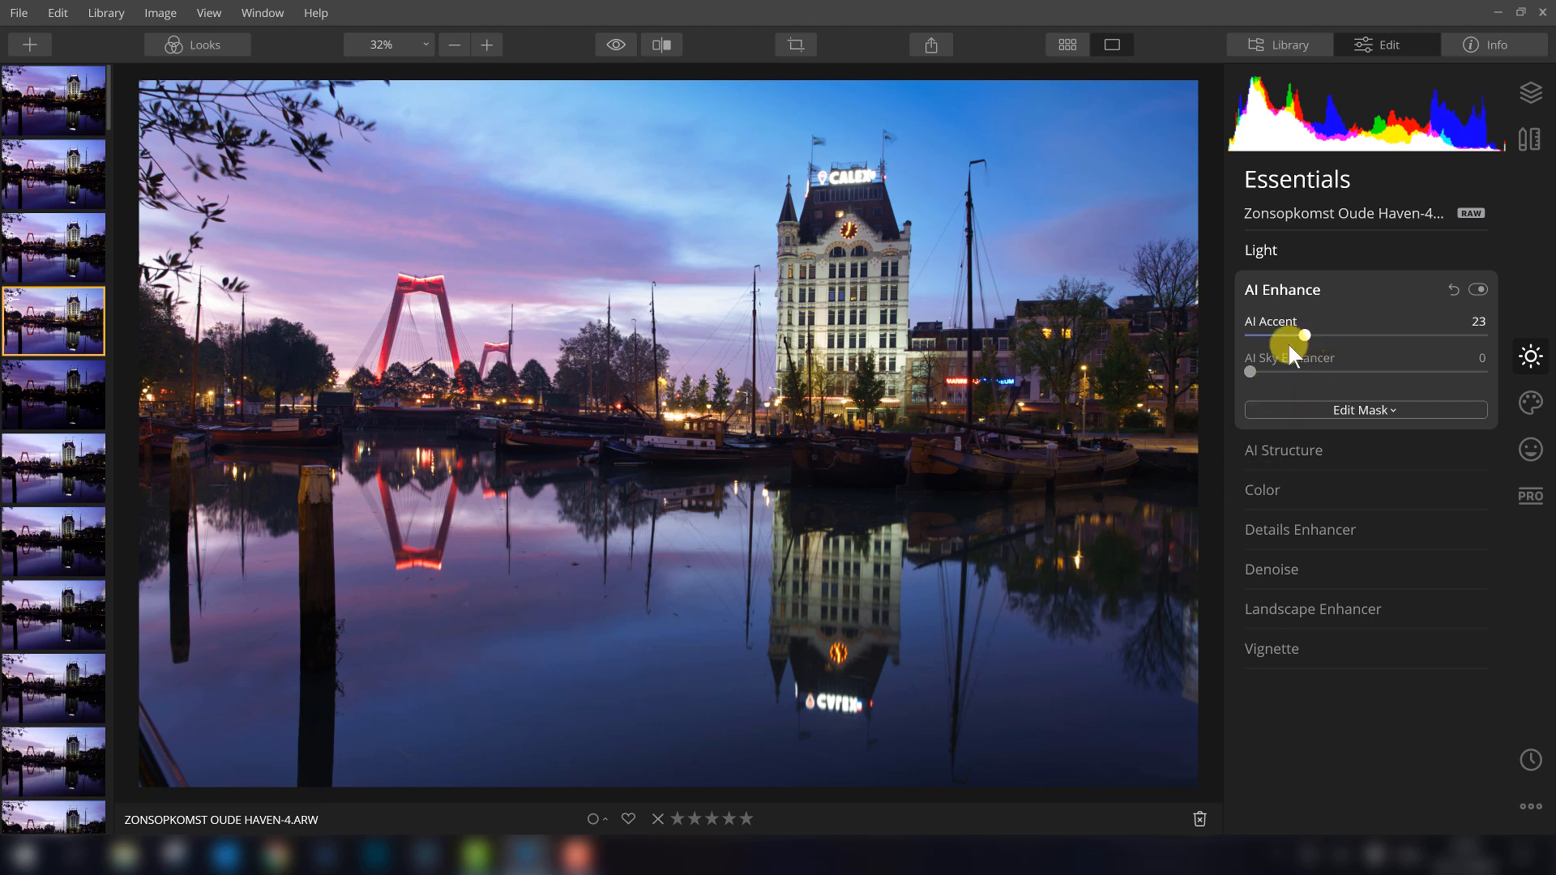
{"action": "mouse_move", "coordinate": [1248, 371]}
{"action": "left_mouse_down"}
{"action": "mouse_move", "coordinate": [1325, 371]}
{"action": "mouse_move", "coordinate": [1276, 371]}
{"action": "mouse_move", "coordinate": [1314, 371]}
{"action": "mouse_move", "coordinate": [1293, 371]}
{"action": "left_mouse_up"}
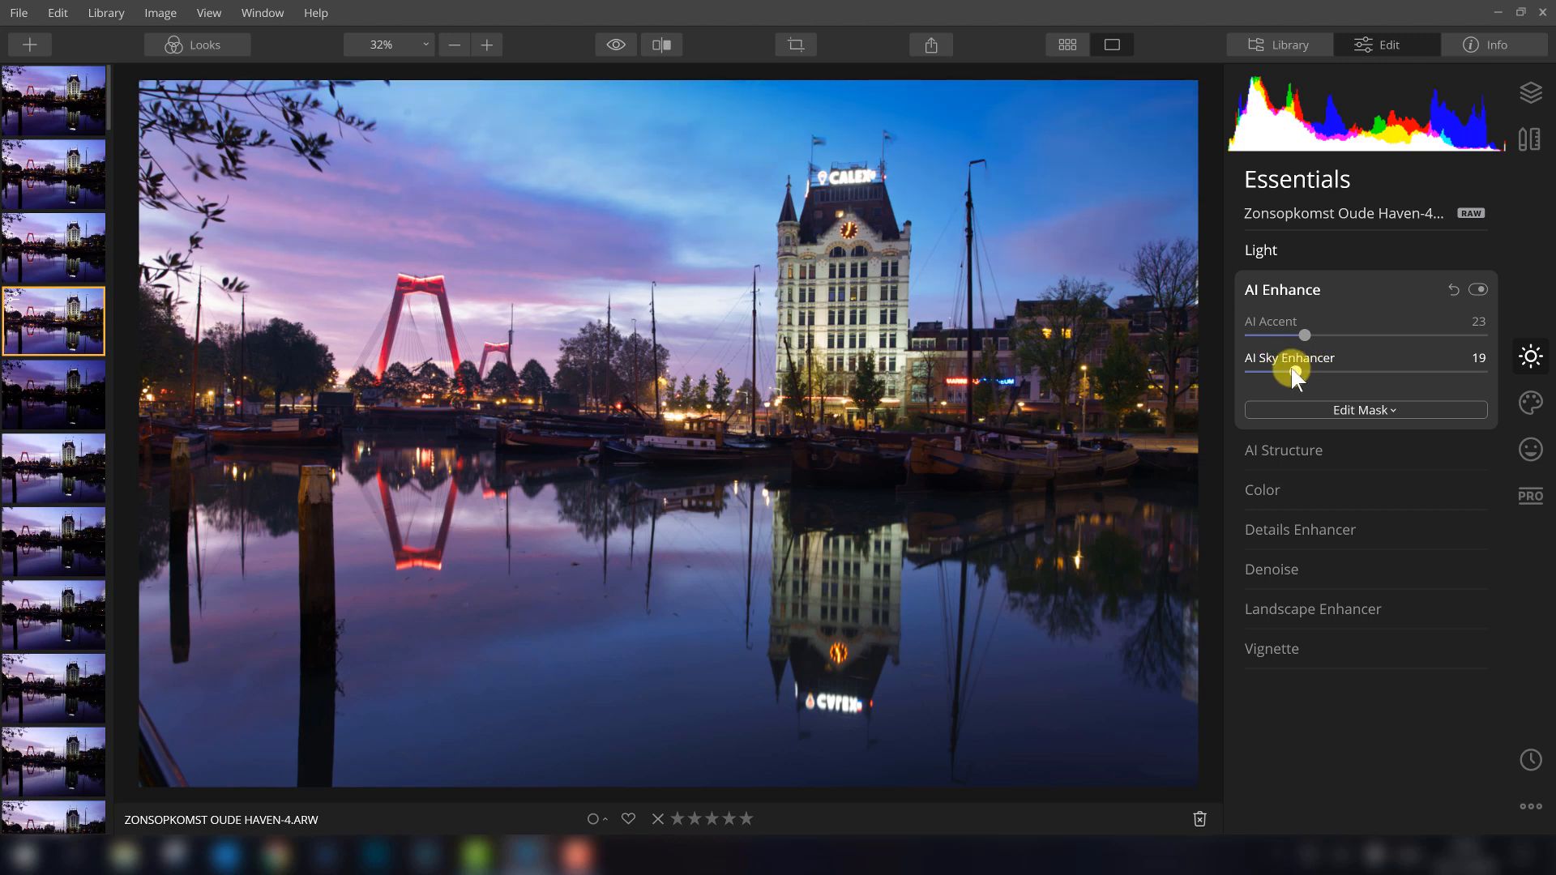
{"action": "left_click_drag", "start_coordinate": [1294, 371], "coordinate": [1306, 371]}
Step: Compare the photo with and without the AI Enhance adjustments, and close that group of settings
{"action": "left_click", "coordinate": [1479, 290]}
{"action": "left_click", "coordinate": [1479, 289]}
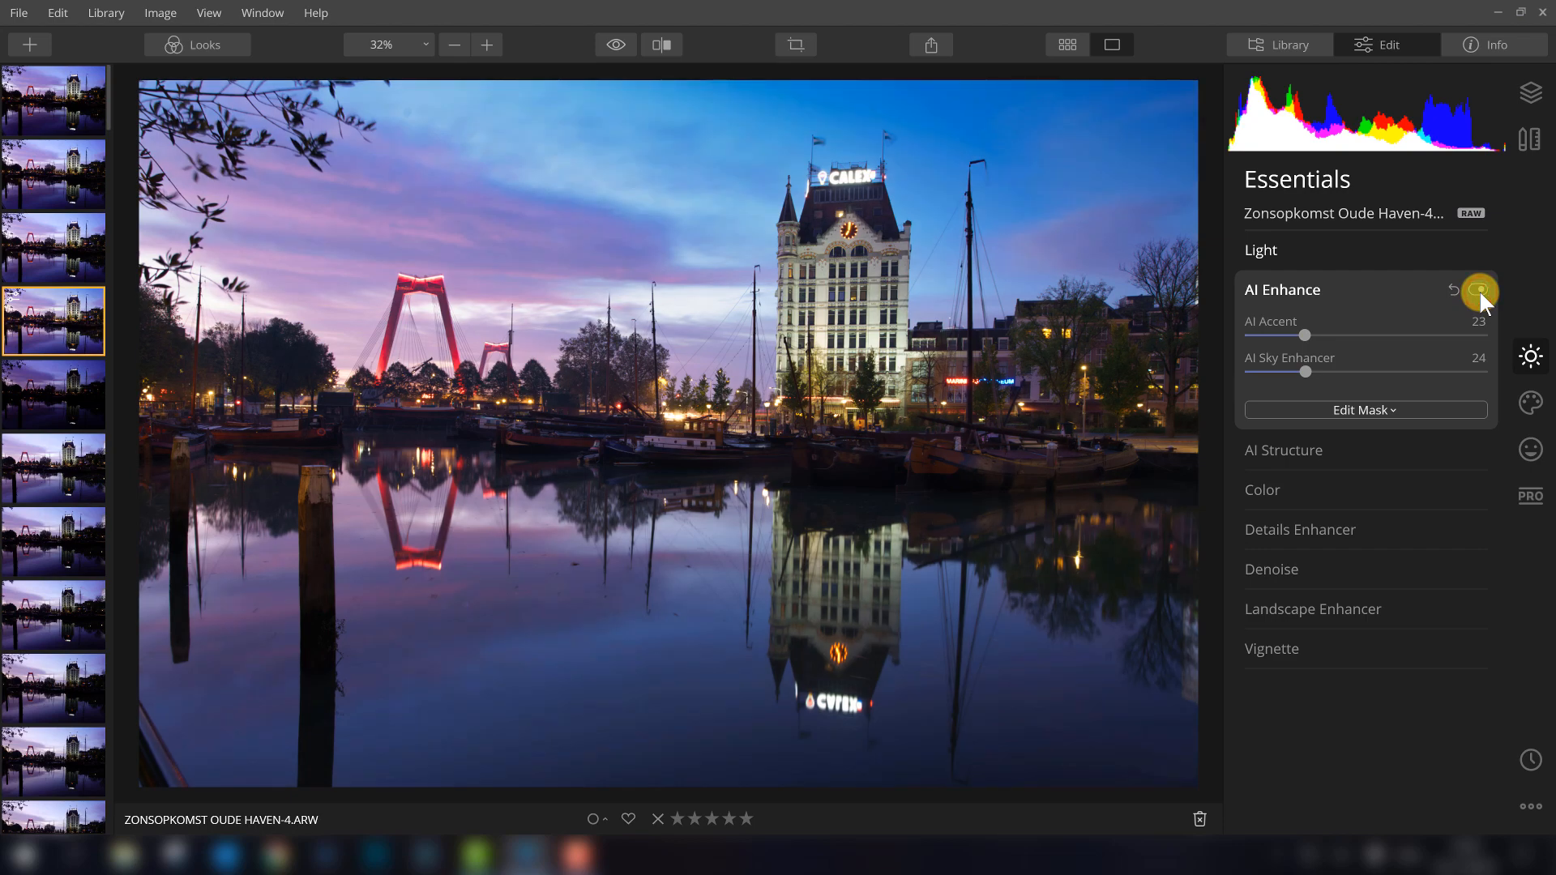
{"action": "left_click", "coordinate": [1480, 289]}
{"action": "left_click", "coordinate": [1479, 290]}
{"action": "left_click", "coordinate": [1353, 284]}
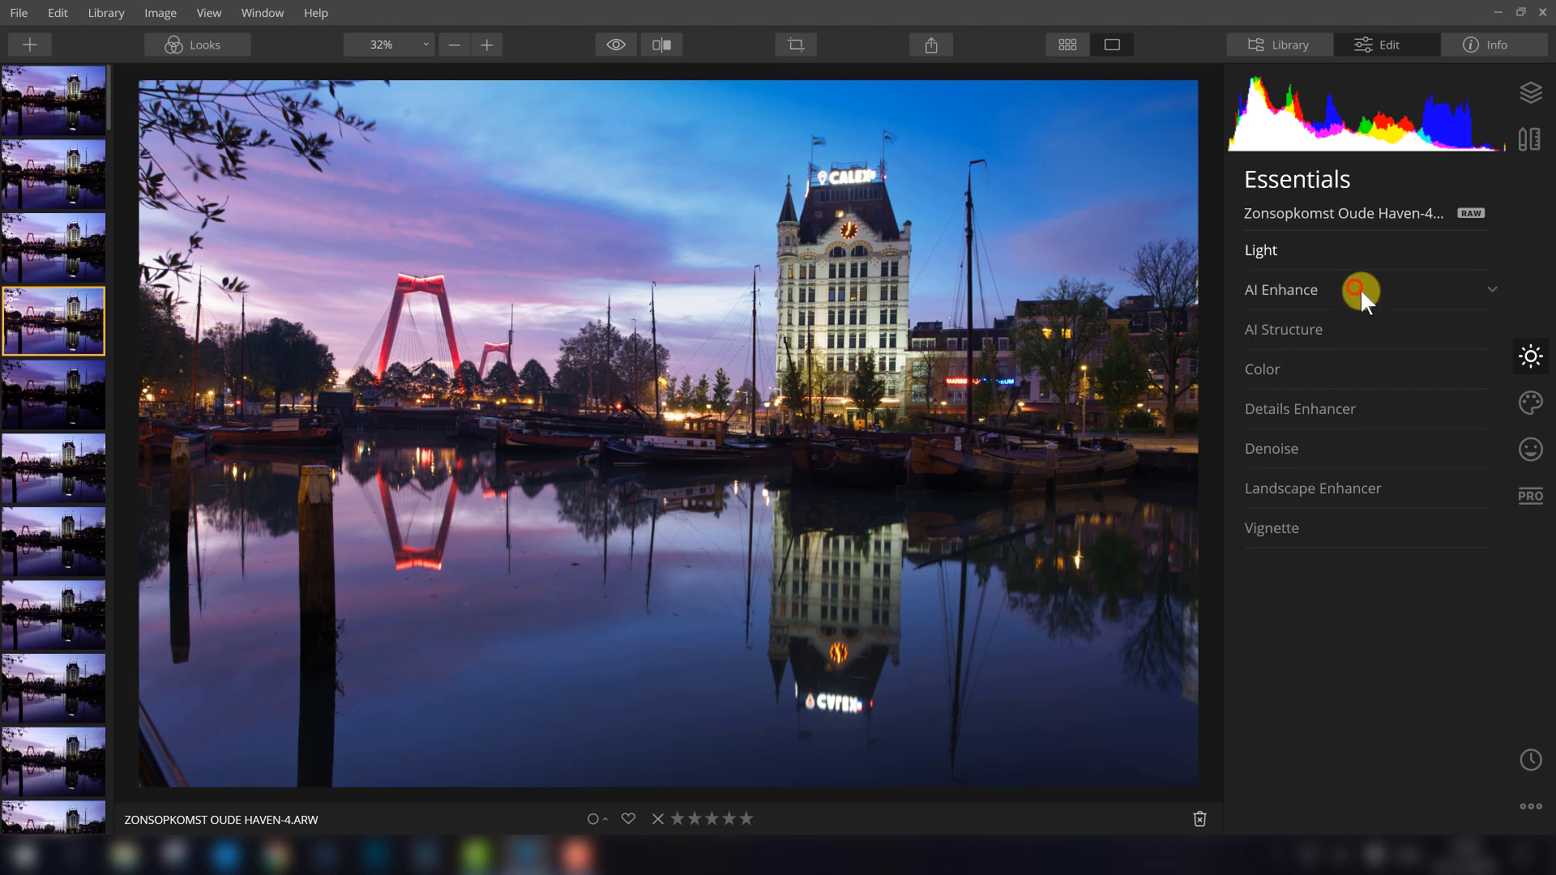
Step: Set the AI Structure Amount to 24
{"action": "left_click", "coordinate": [1296, 329]}
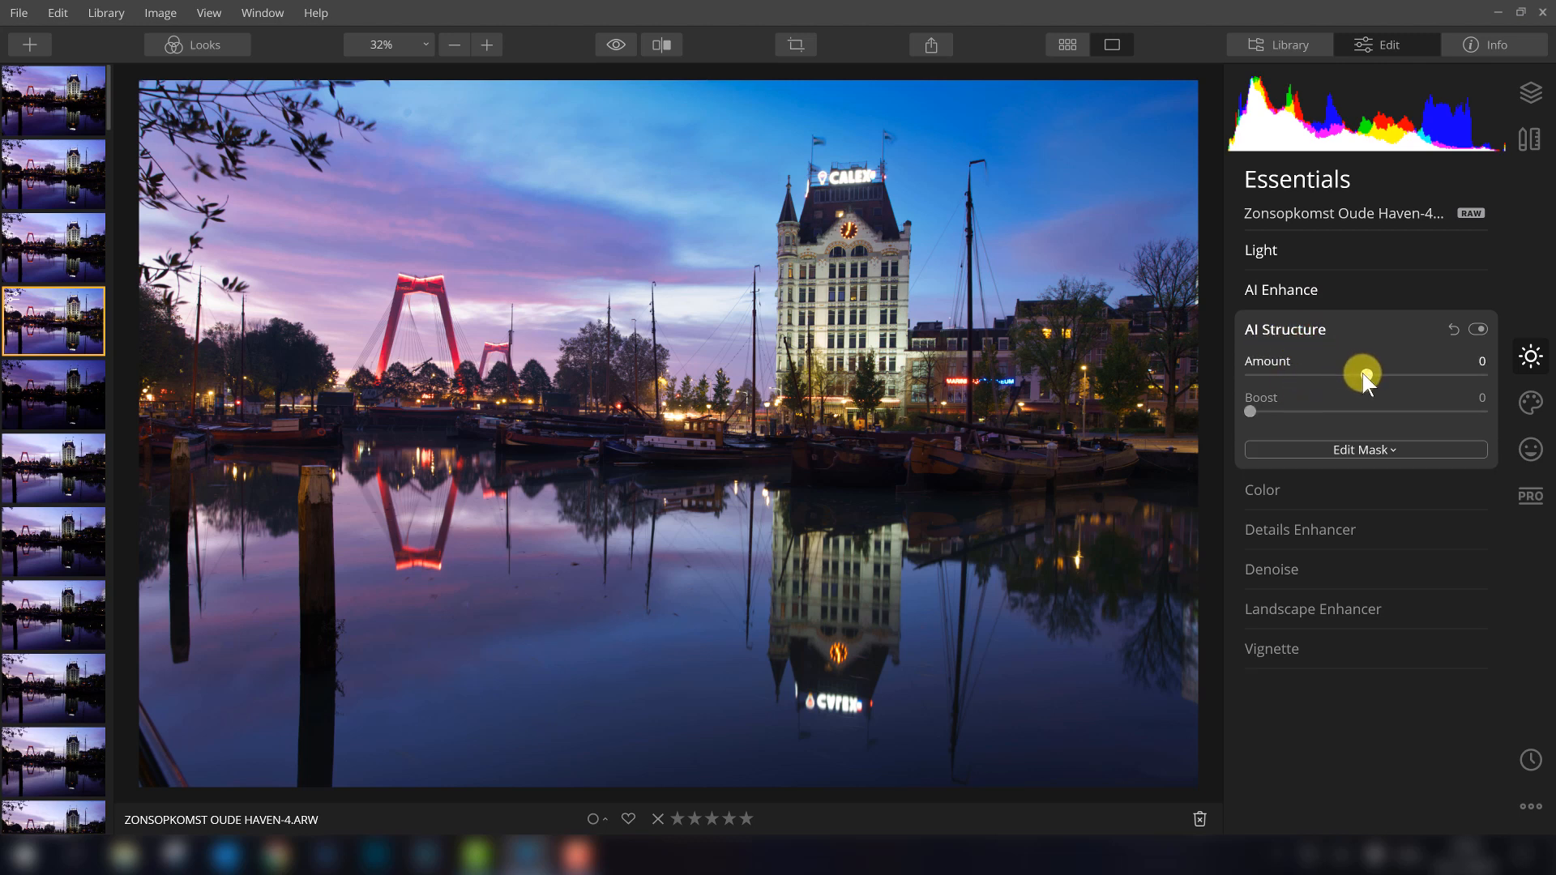
{"action": "mouse_move", "coordinate": [1363, 372]}
{"action": "left_mouse_down"}
{"action": "mouse_move", "coordinate": [1394, 387]}
{"action": "mouse_move", "coordinate": [1385, 378]}
{"action": "left_mouse_up"}
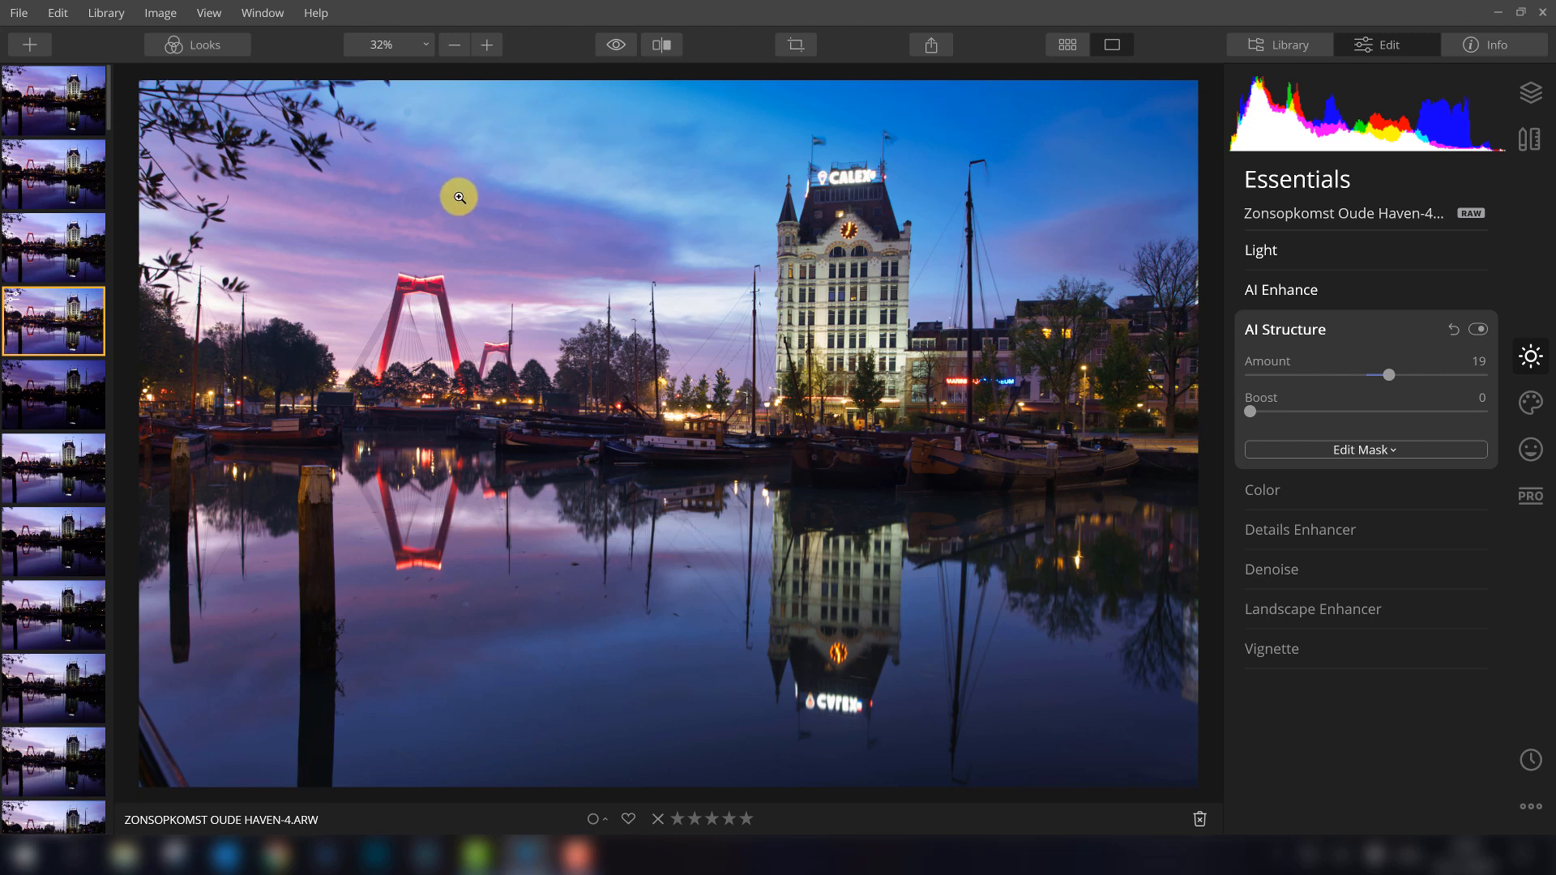
{"action": "left_click_drag", "start_coordinate": [1389, 373], "coordinate": [1393, 376]}
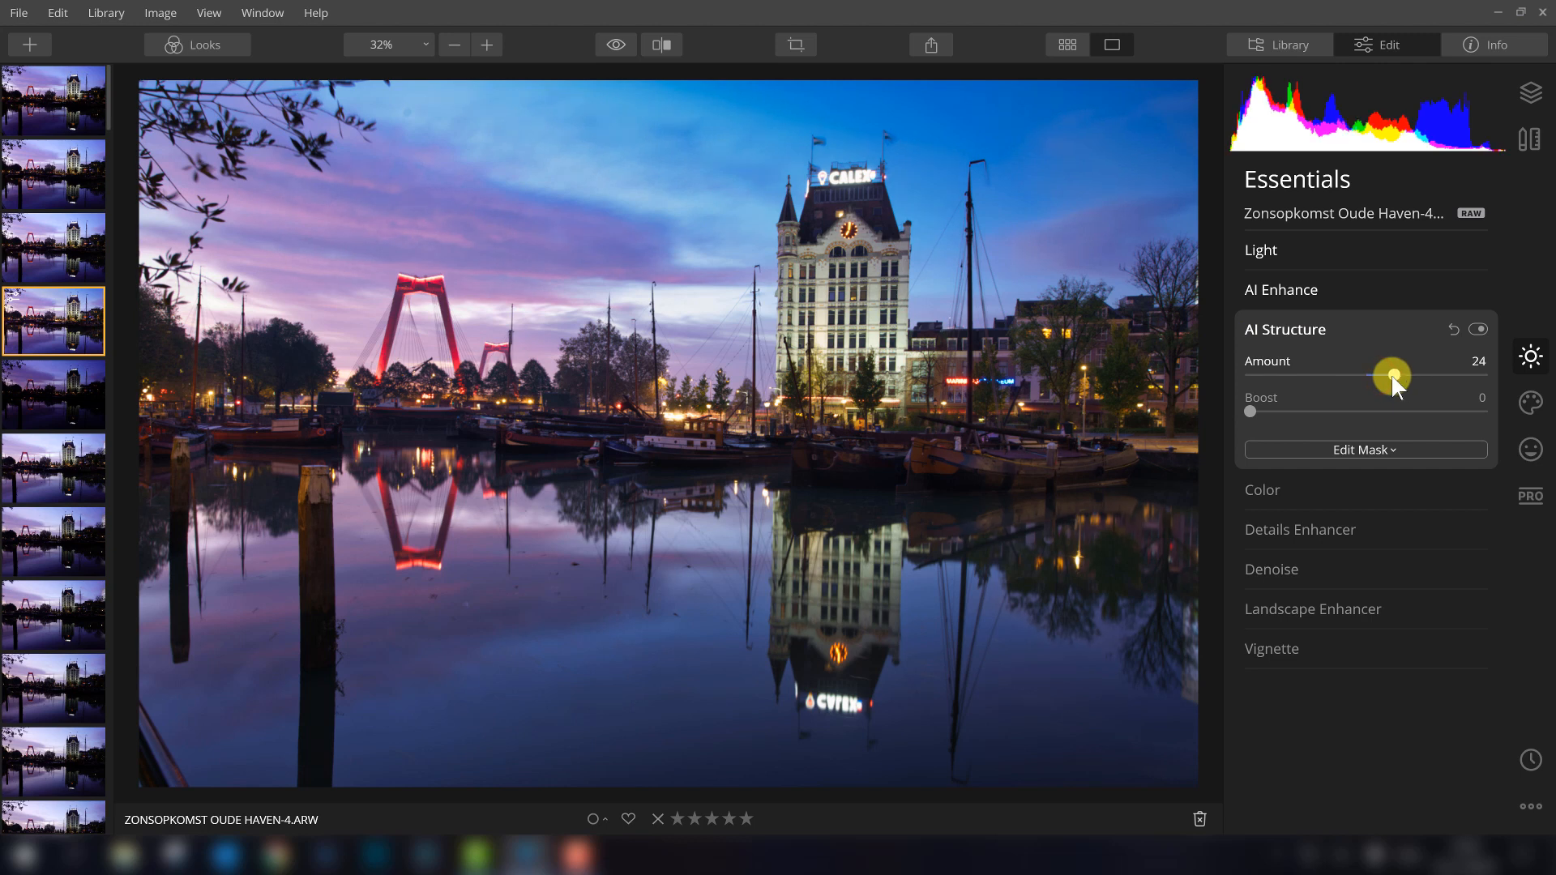
Step: Examine the tower and sky at 100% zoom with AI Structure switched off and on, and return to the full photo
{"action": "left_click", "coordinate": [828, 252]}
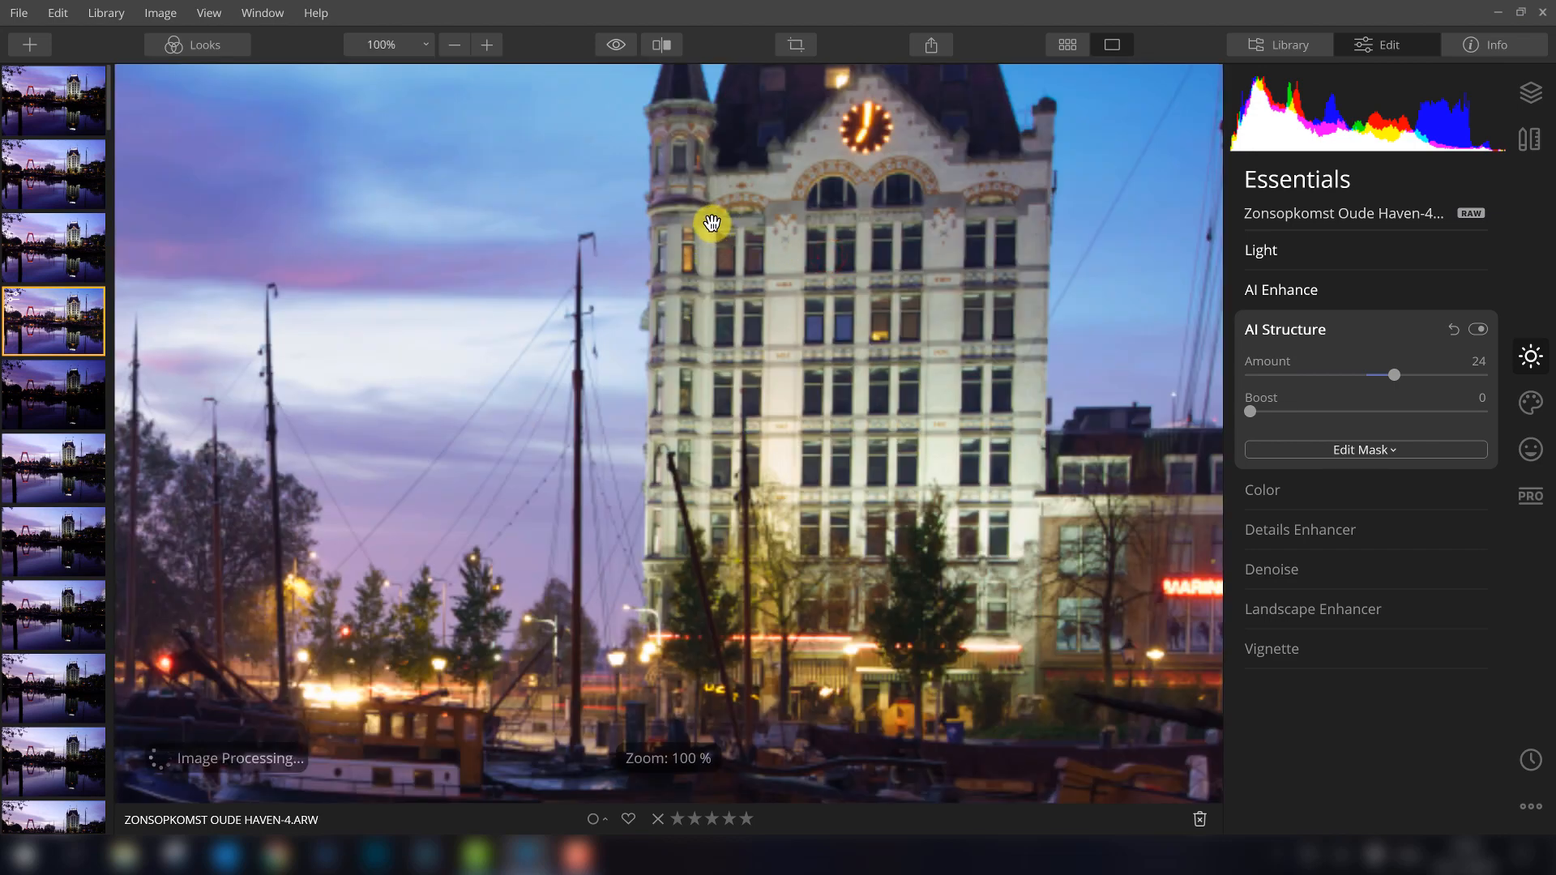
{"action": "left_click_drag", "start_coordinate": [699, 209], "coordinate": [716, 323]}
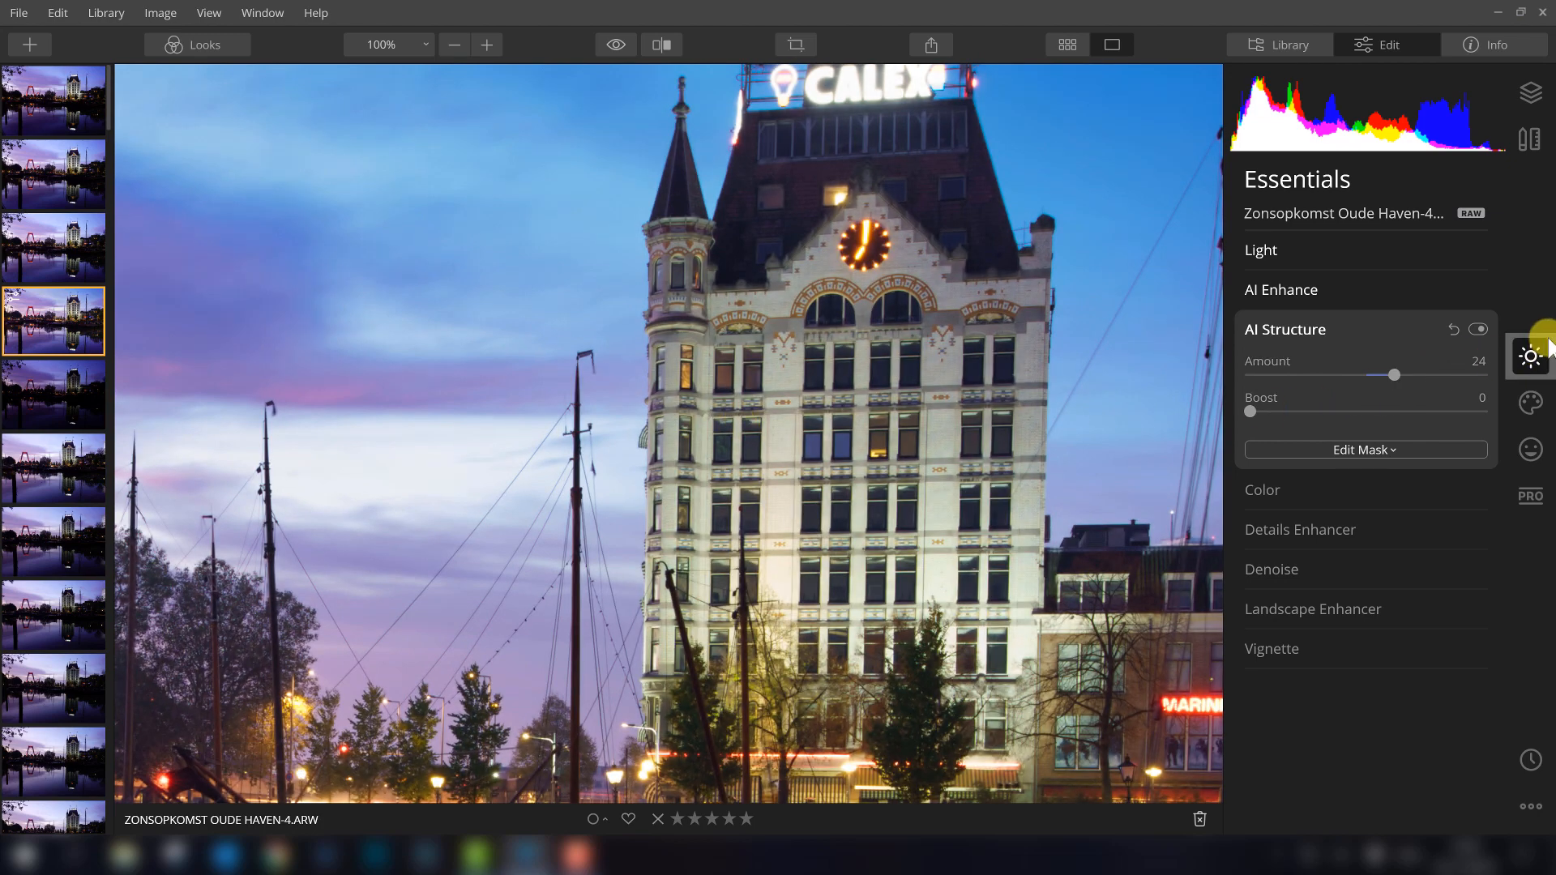
{"action": "left_click", "coordinate": [1476, 328]}
{"action": "left_click", "coordinate": [1475, 328]}
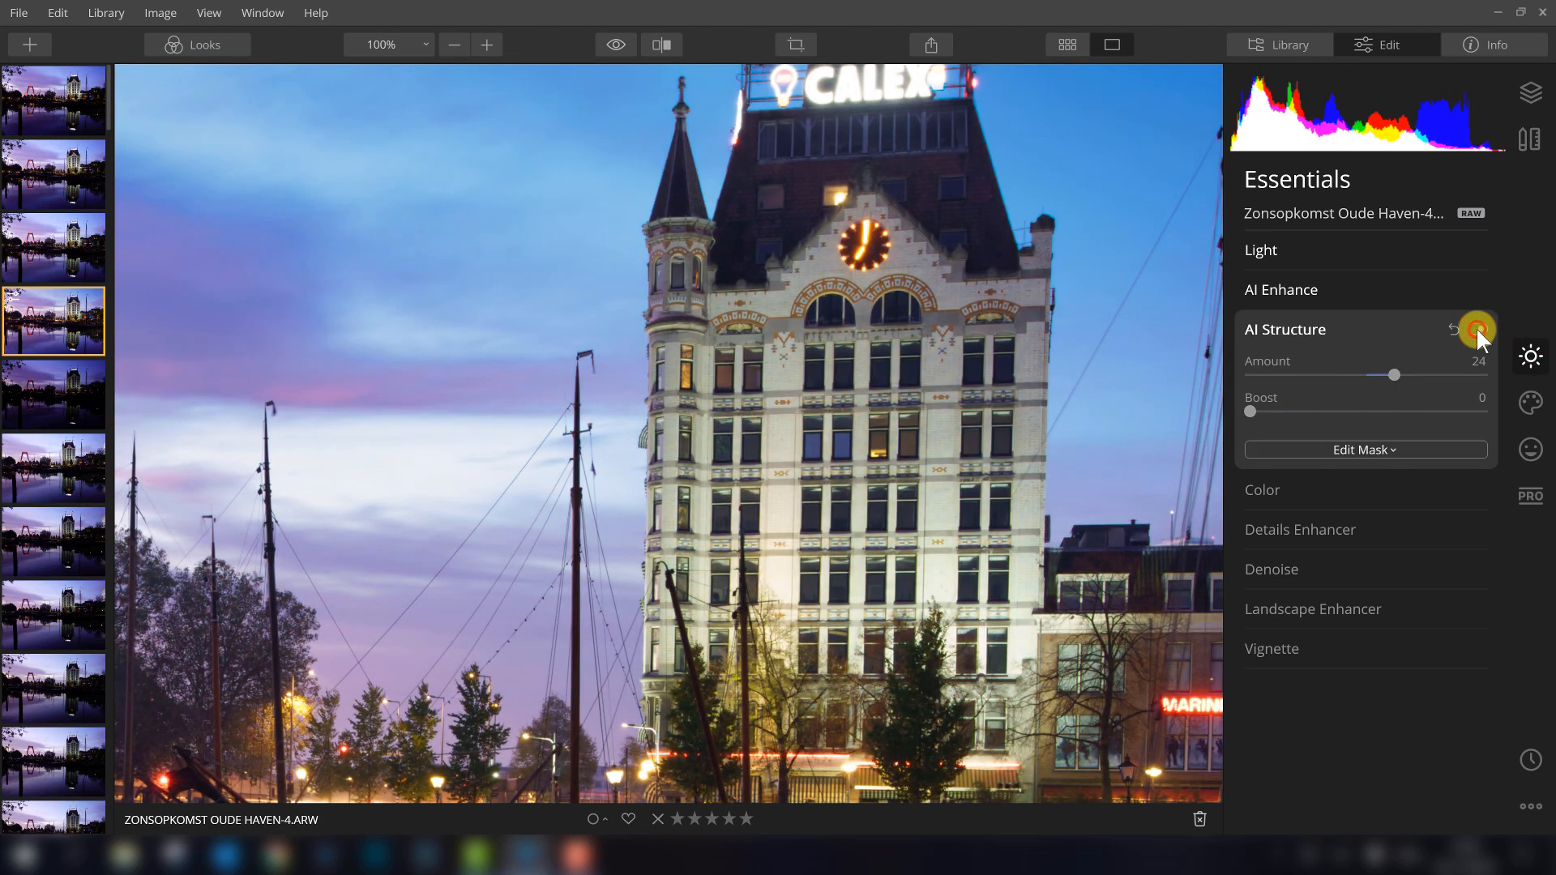
{"action": "left_click", "coordinate": [1476, 329]}
{"action": "left_click", "coordinate": [1475, 328]}
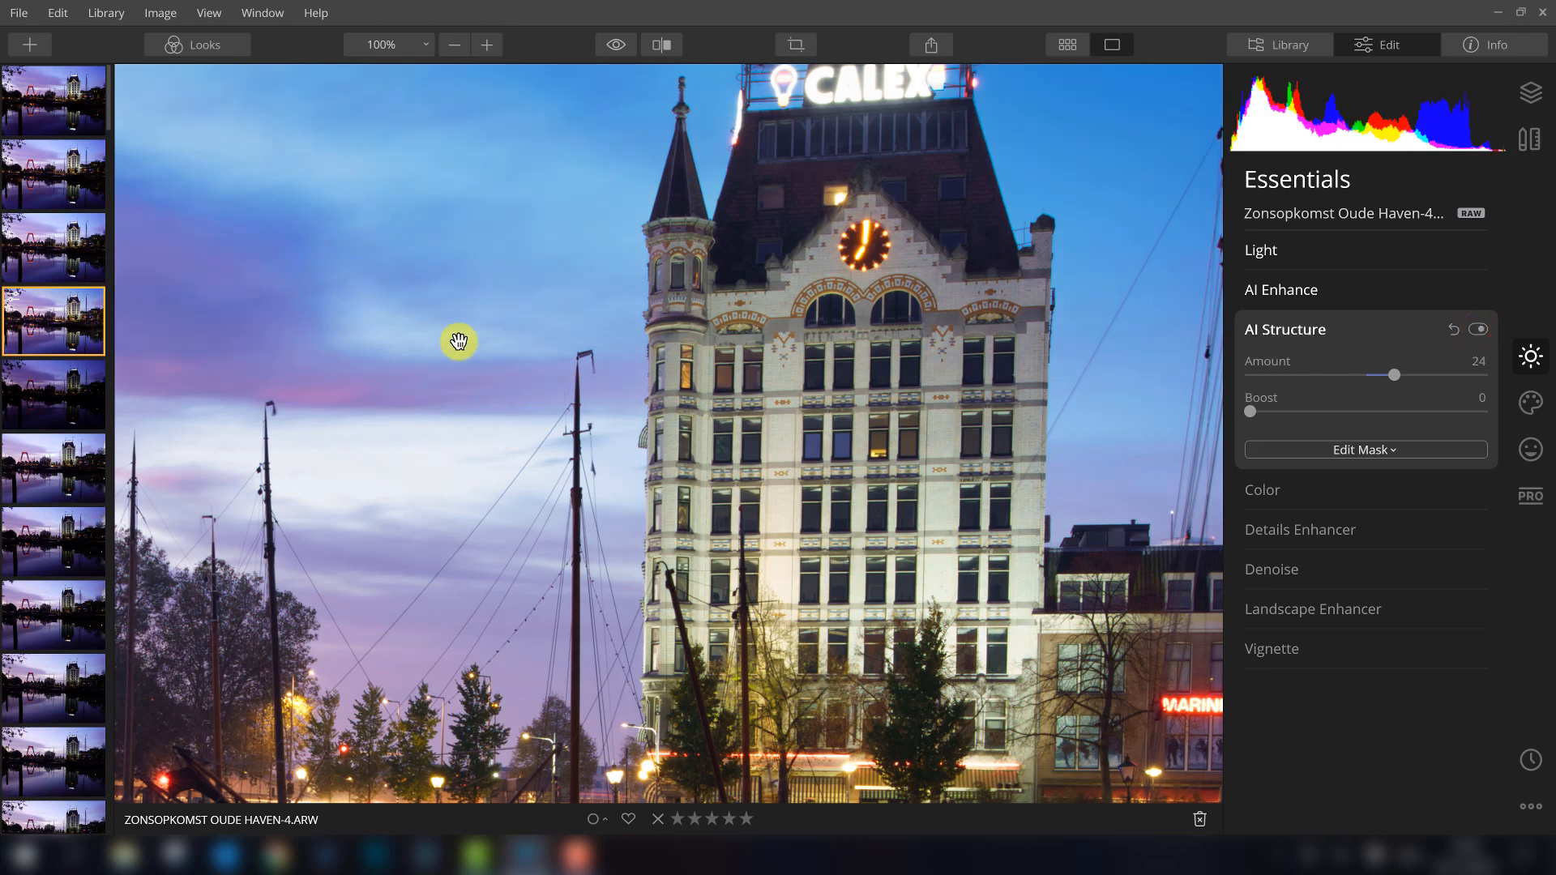
{"action": "left_click_drag", "start_coordinate": [415, 338], "coordinate": [667, 368]}
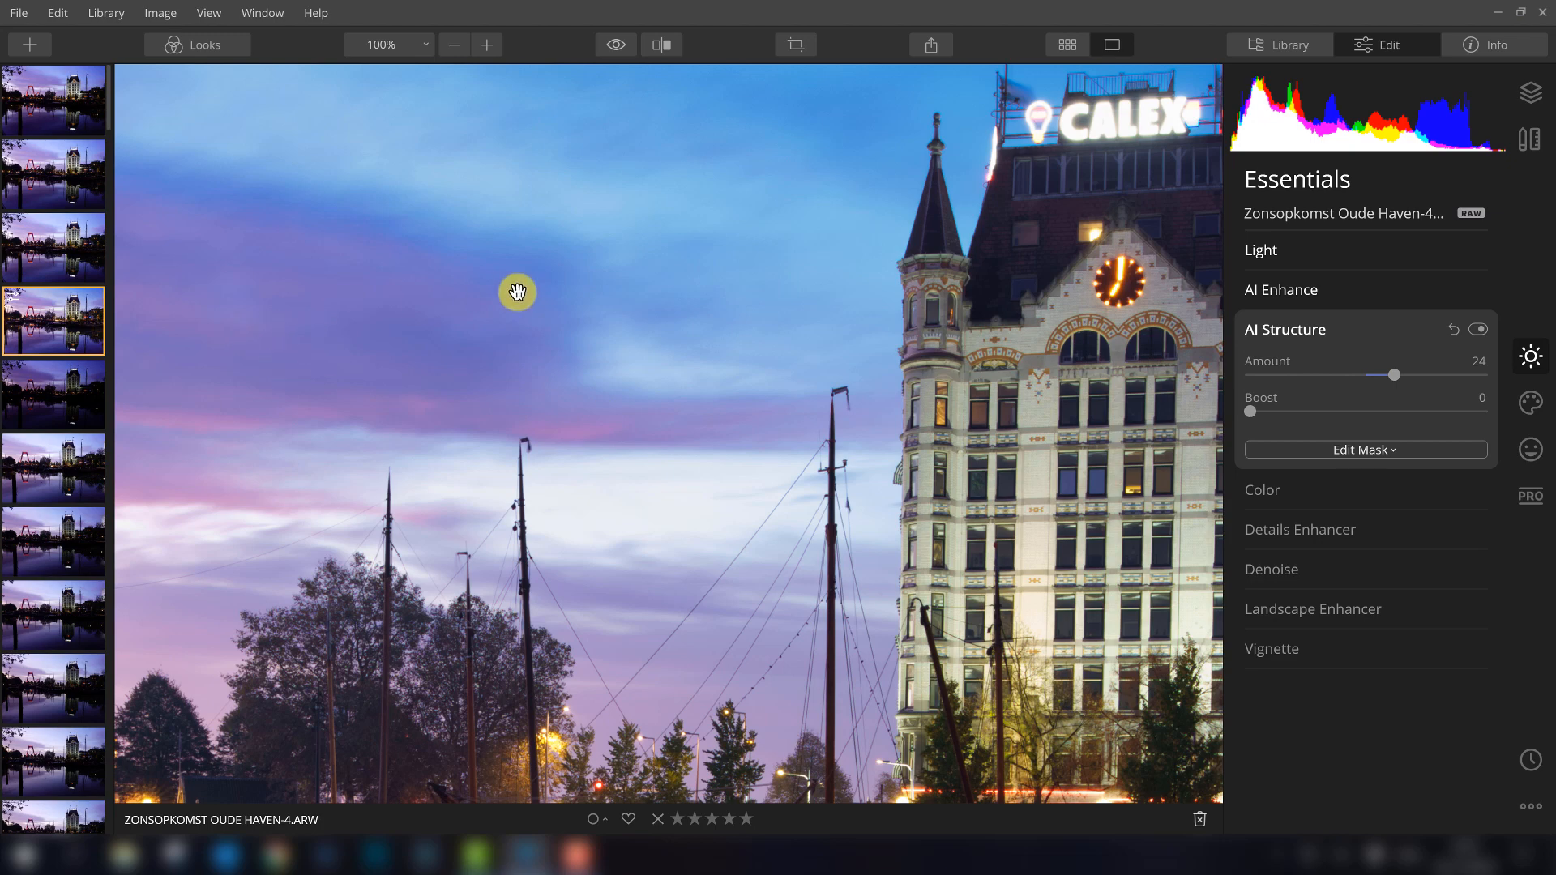
{"action": "left_click_drag", "start_coordinate": [958, 361], "coordinate": [586, 356]}
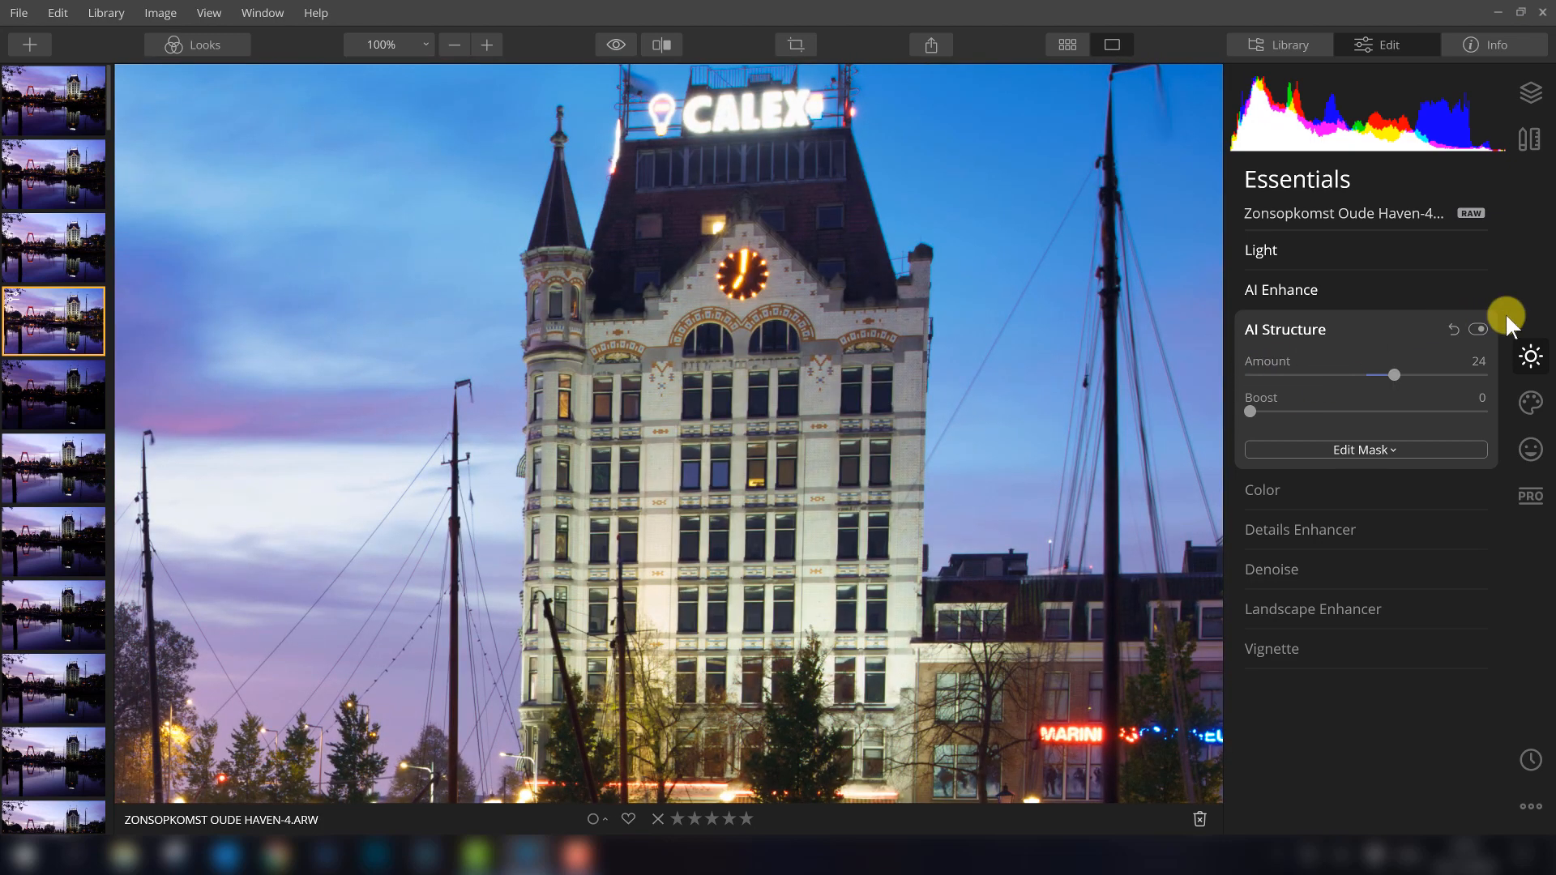
{"action": "left_click", "coordinate": [1476, 328]}
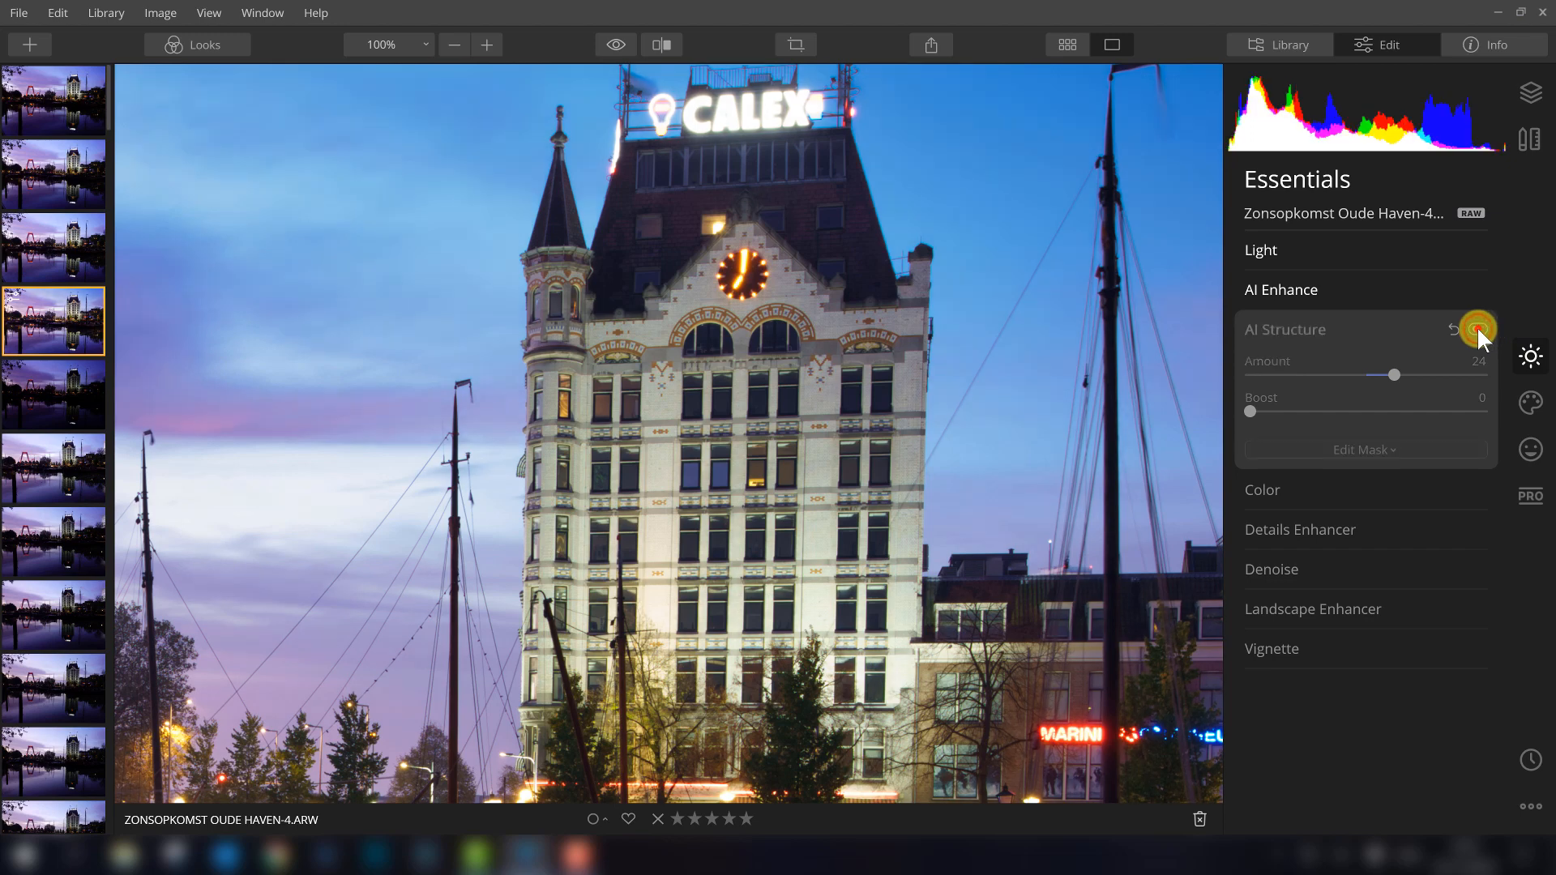
{"action": "left_click", "coordinate": [1476, 329]}
{"action": "left_click", "coordinate": [1476, 328]}
{"action": "left_click", "coordinate": [1476, 328]}
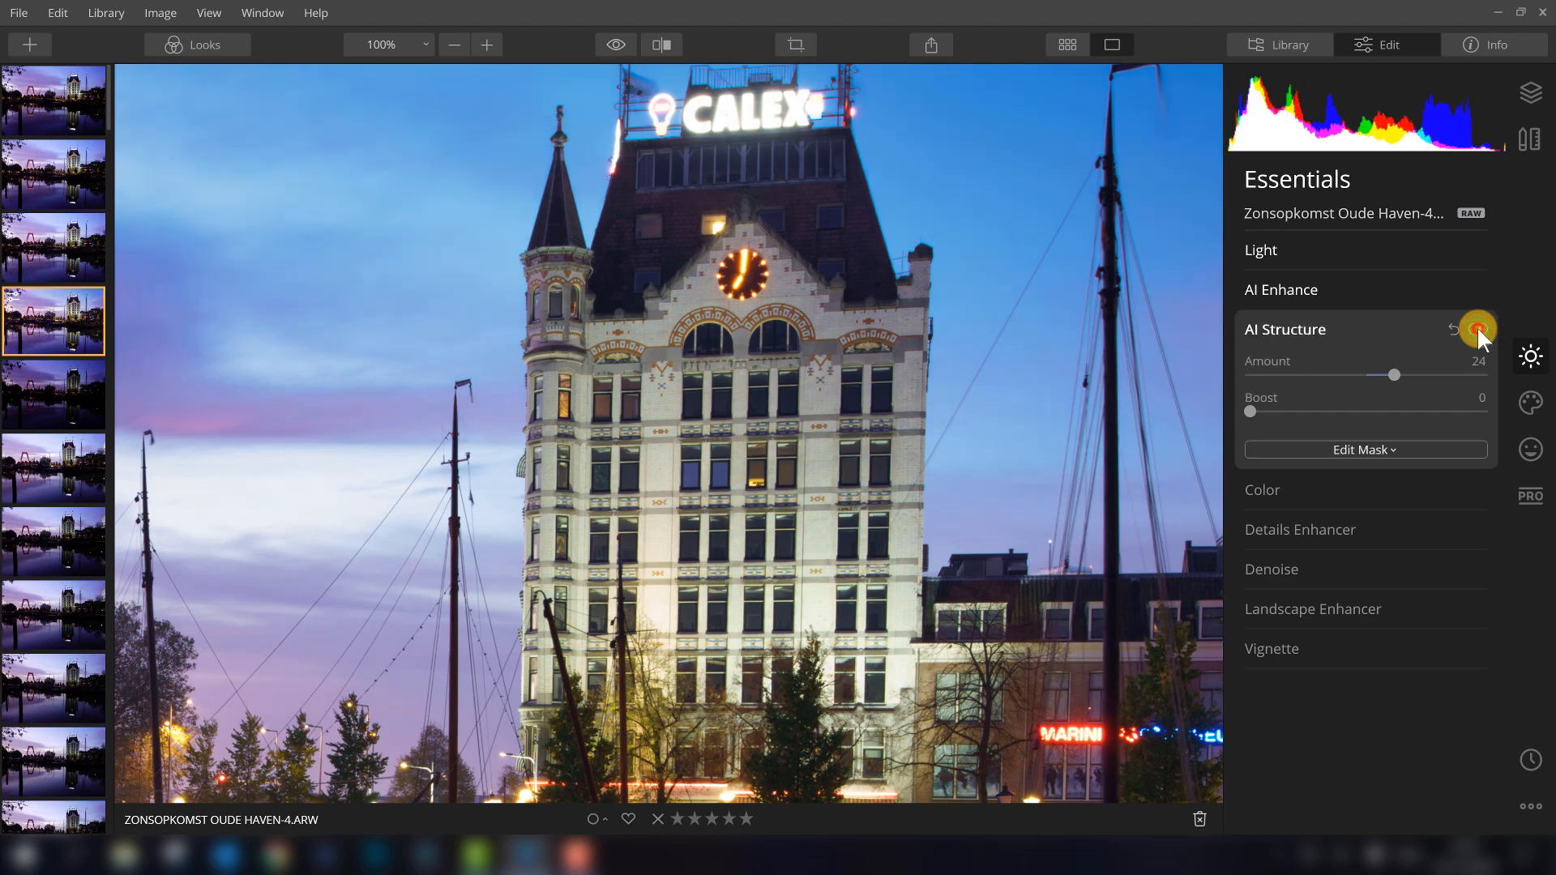
{"action": "left_click", "coordinate": [694, 521]}
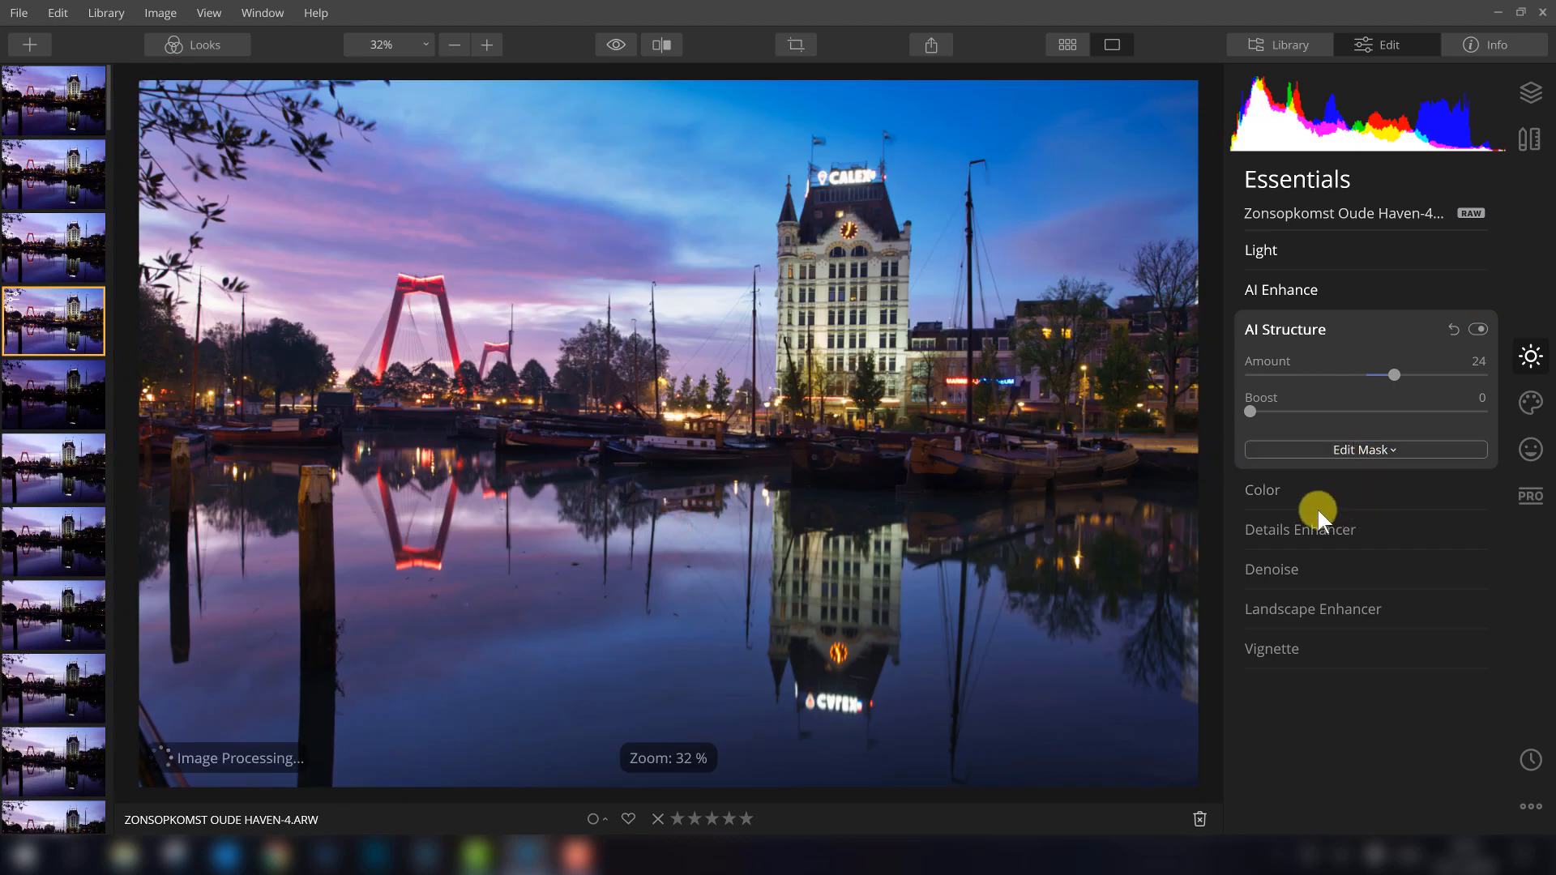
Step: Try a Vibrance of 19 and a Saturation of 24 in the Color settings, and reset both to 0
{"action": "left_click", "coordinate": [1280, 489]}
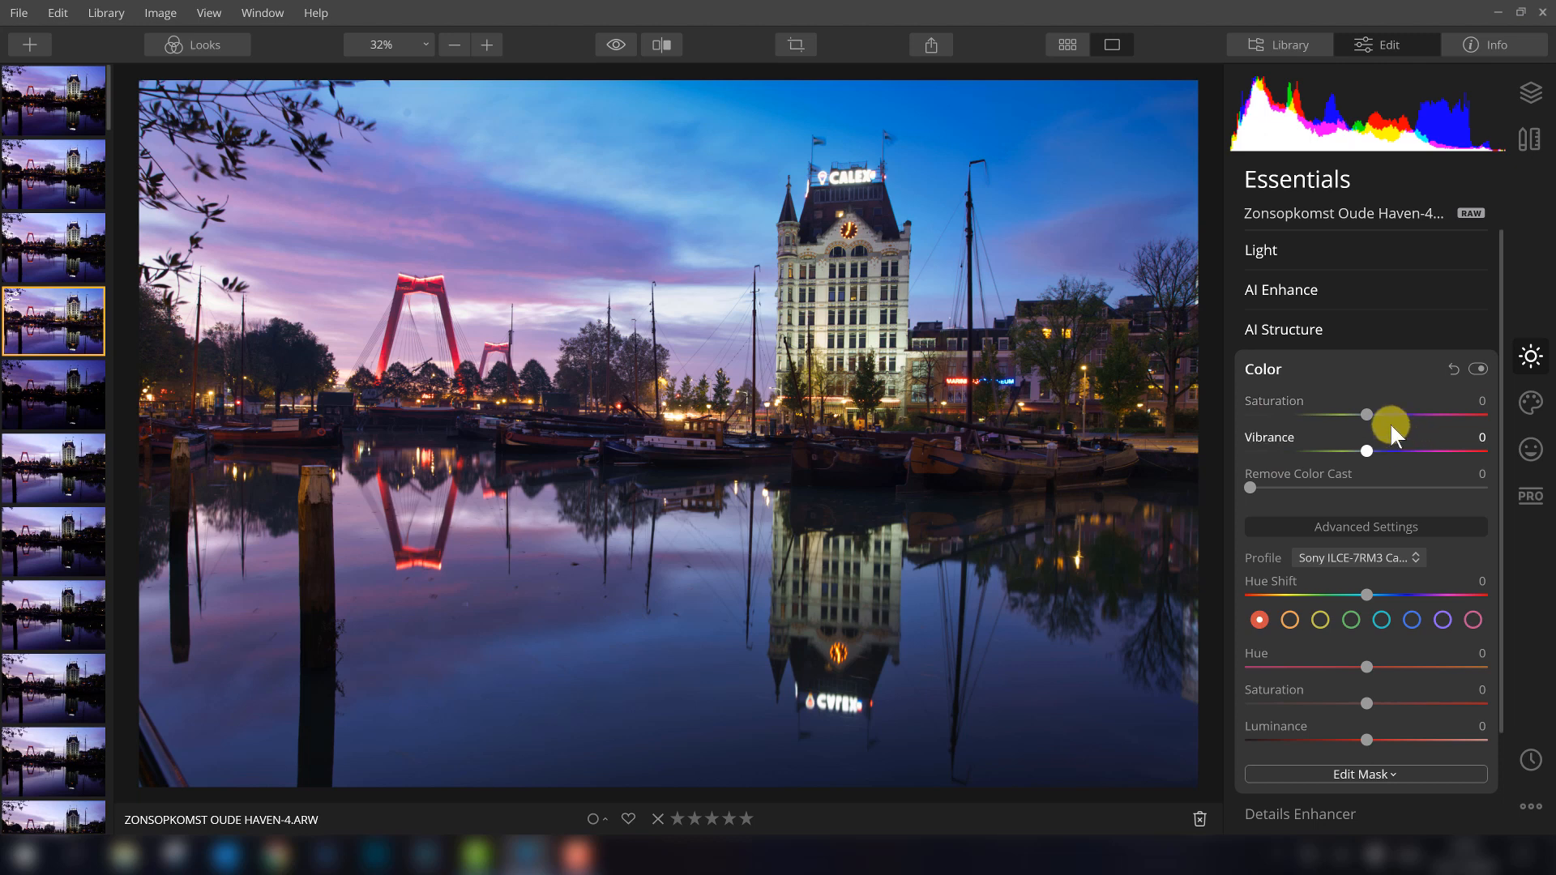
{"action": "left_click_drag", "start_coordinate": [1366, 451], "coordinate": [1385, 452]}
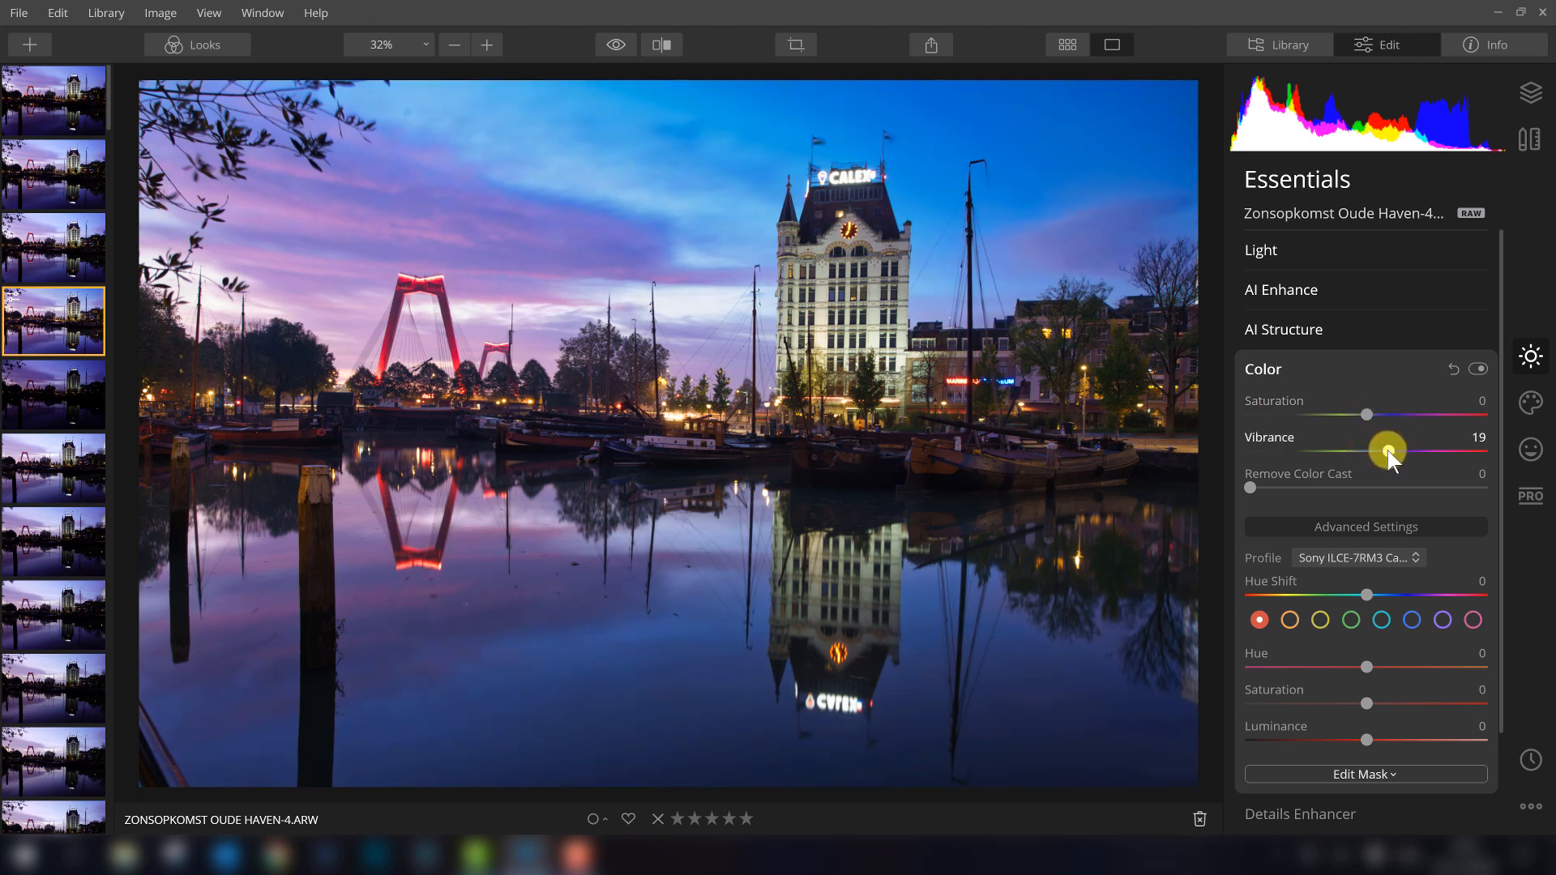
{"action": "mouse_move", "coordinate": [1387, 450]}
{"action": "left_mouse_down"}
{"action": "mouse_move", "coordinate": [1371, 452]}
{"action": "mouse_move", "coordinate": [1417, 454]}
{"action": "mouse_move", "coordinate": [1366, 458]}
{"action": "left_mouse_up"}
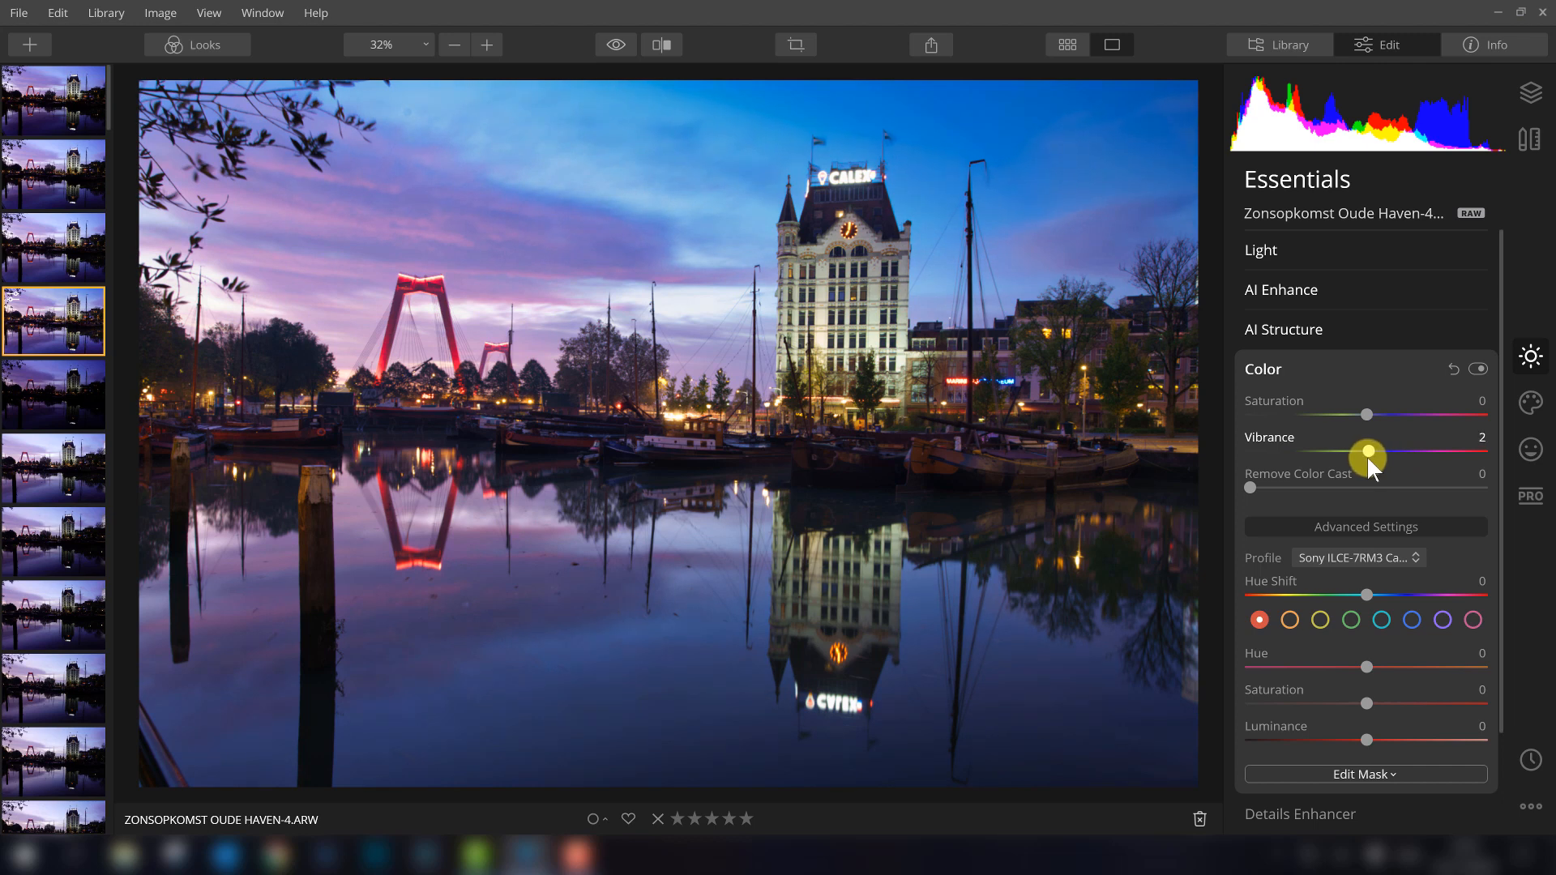
{"action": "left_click_drag", "start_coordinate": [1370, 451], "coordinate": [1367, 452]}
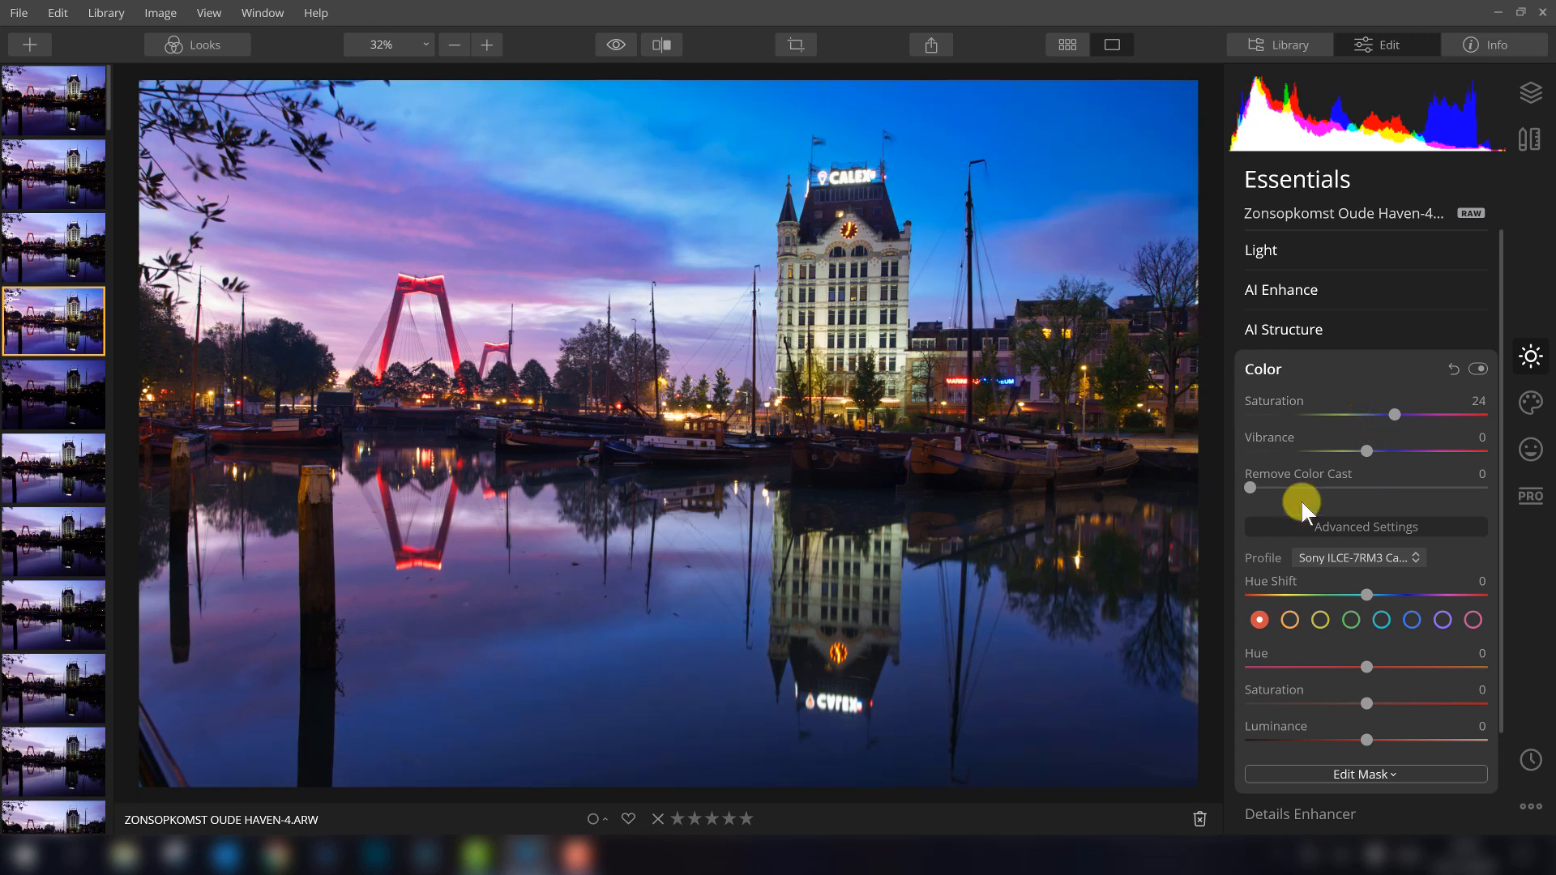
{"action": "double_click", "coordinate": [1395, 413]}
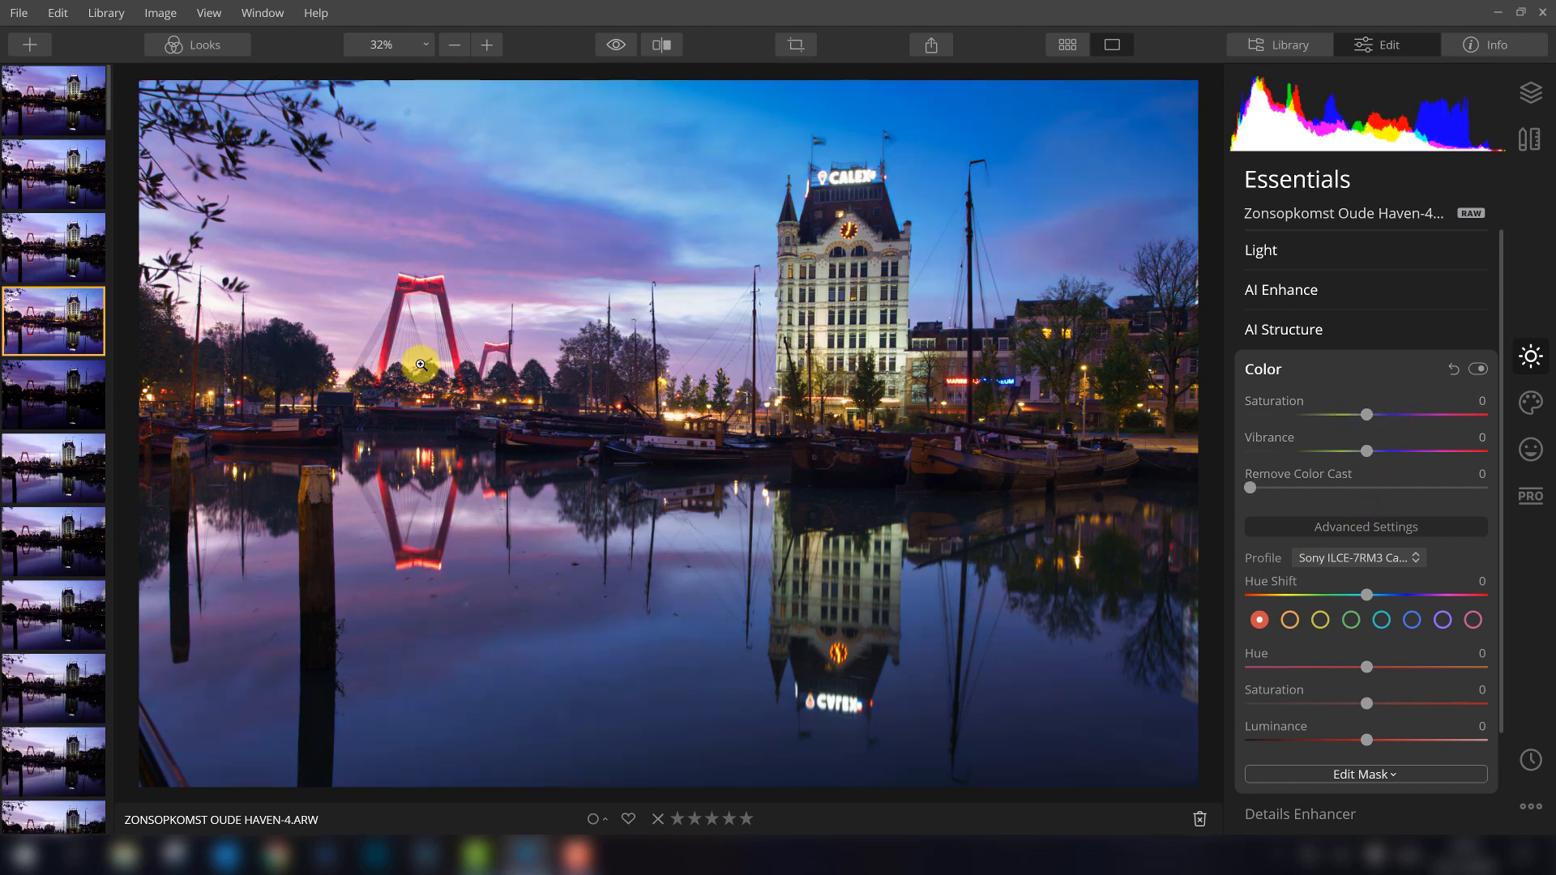
Step: In the advanced Color settings, set the saturation of orange to 25, red to 18 and yellow to 13
{"action": "scroll", "coordinate": [1363, 437], "scroll_direction": "down", "scroll_amount": 2}
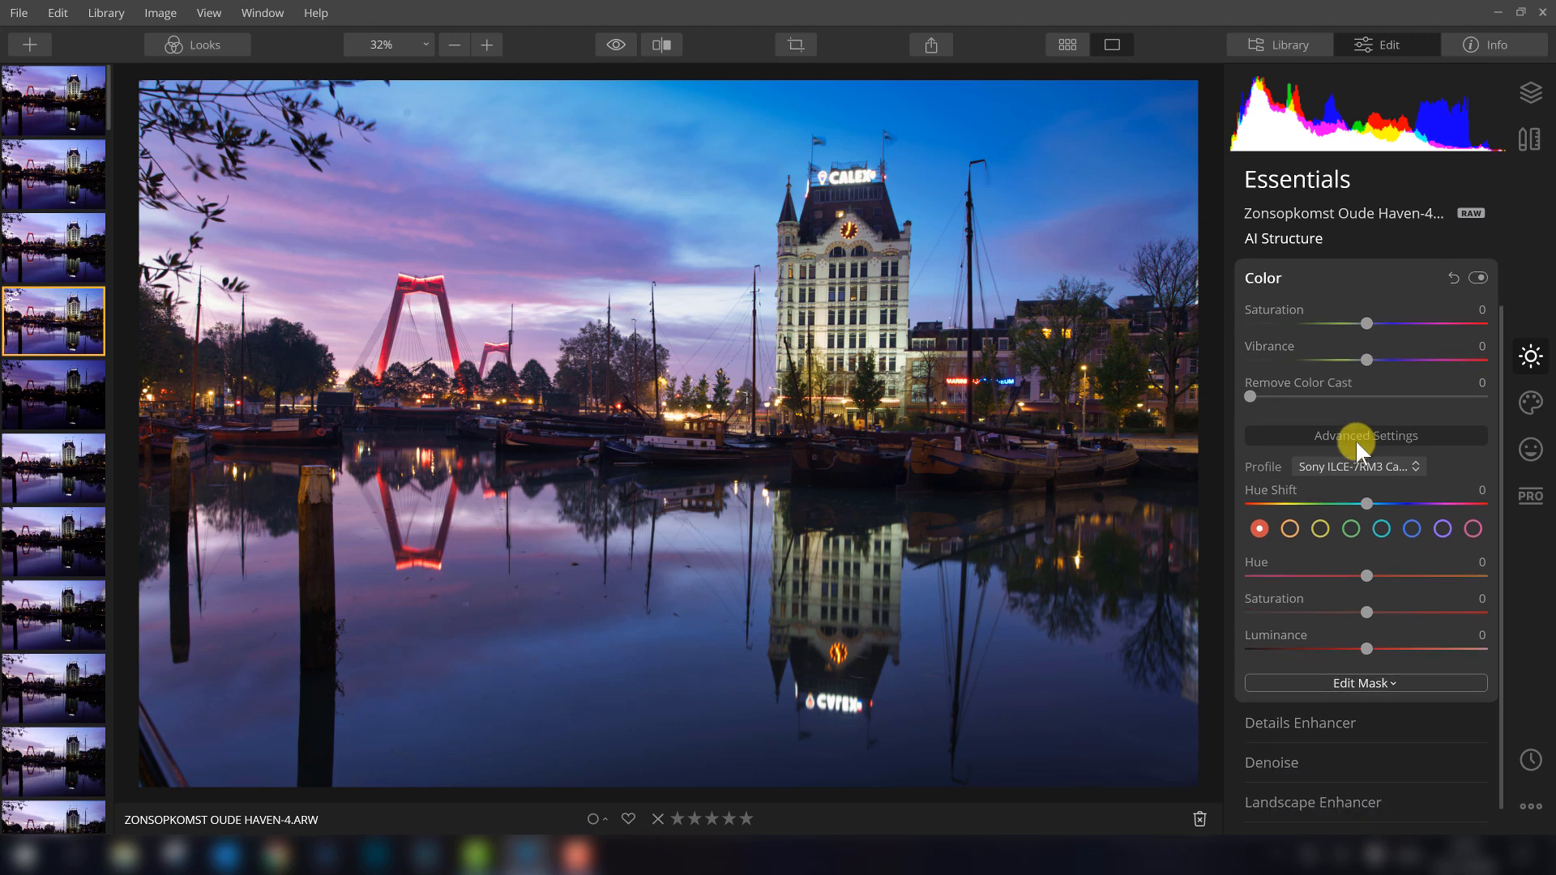
{"action": "scroll", "coordinate": [1354, 439], "scroll_direction": "down", "scroll_amount": 1}
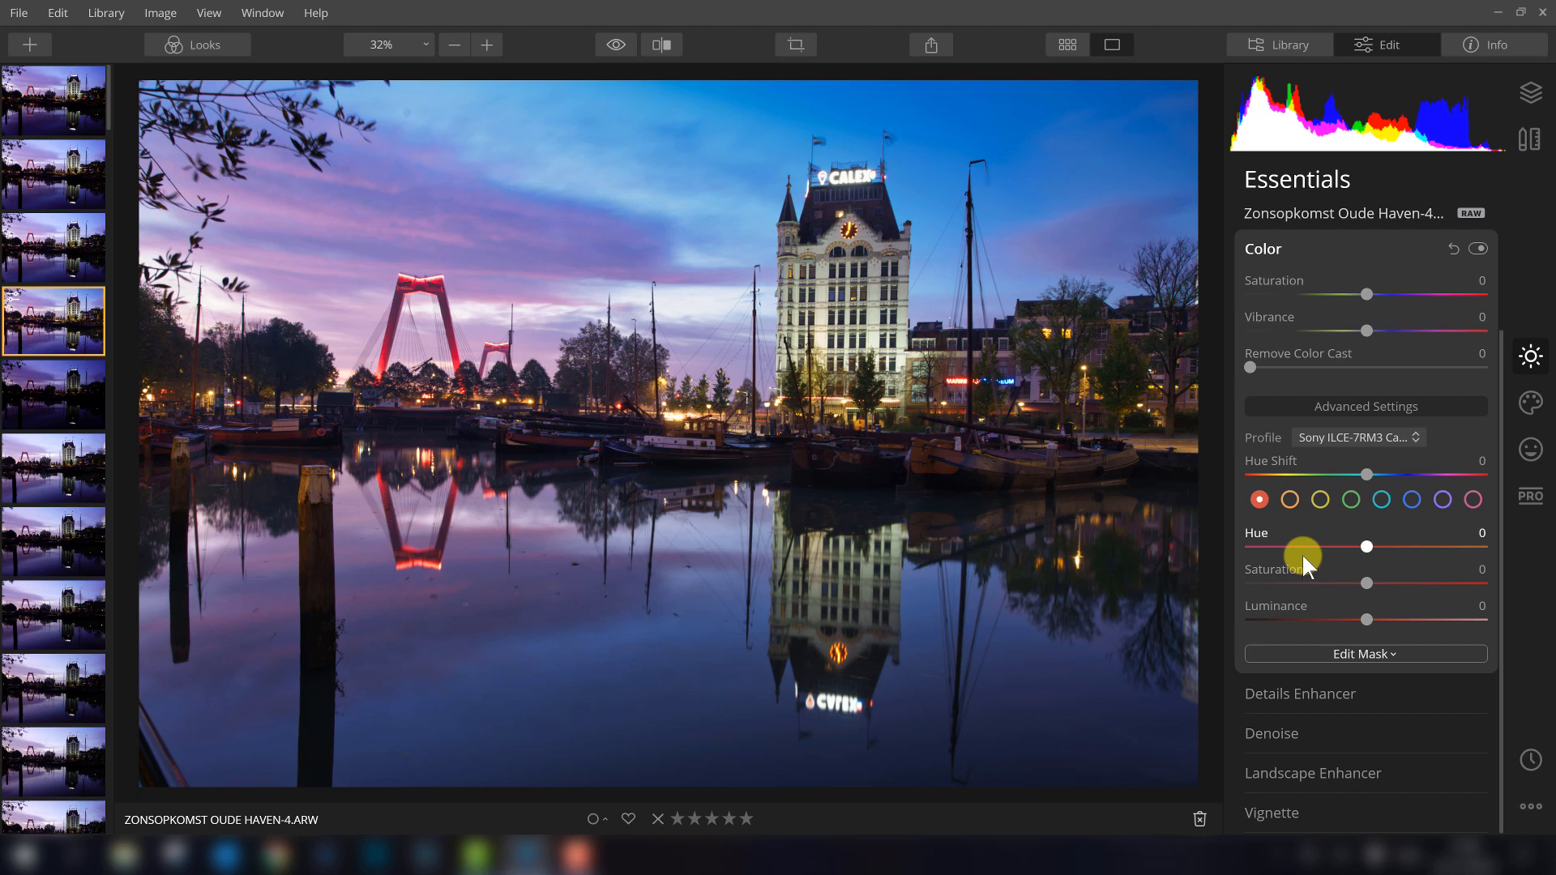
{"action": "left_click", "coordinate": [1289, 499]}
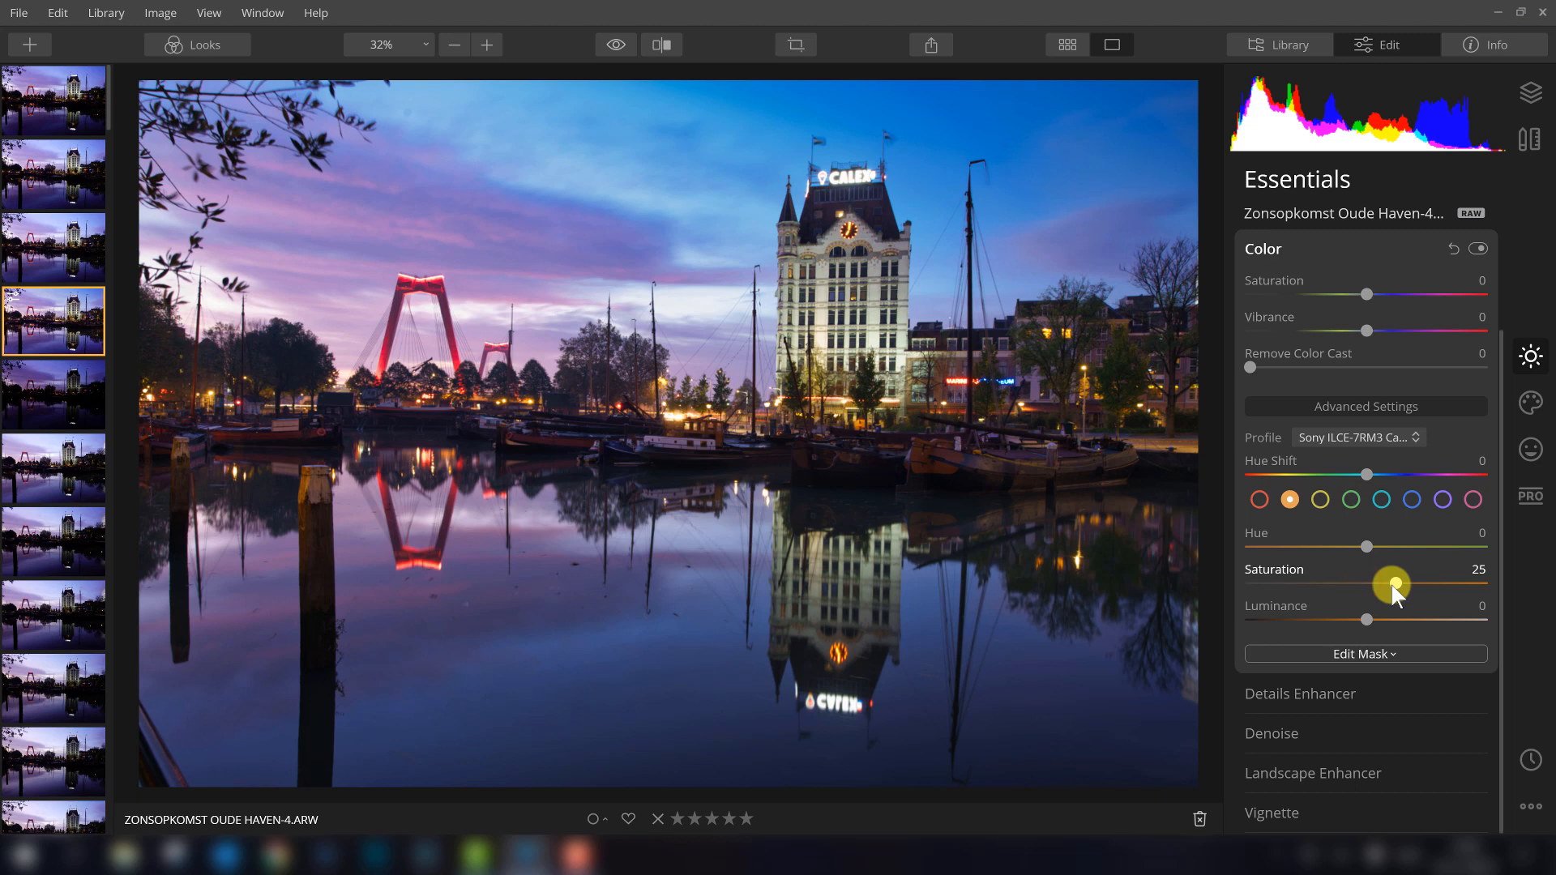
{"action": "left_click", "coordinate": [1260, 500]}
{"action": "left_click_drag", "start_coordinate": [1366, 584], "coordinate": [1387, 584]}
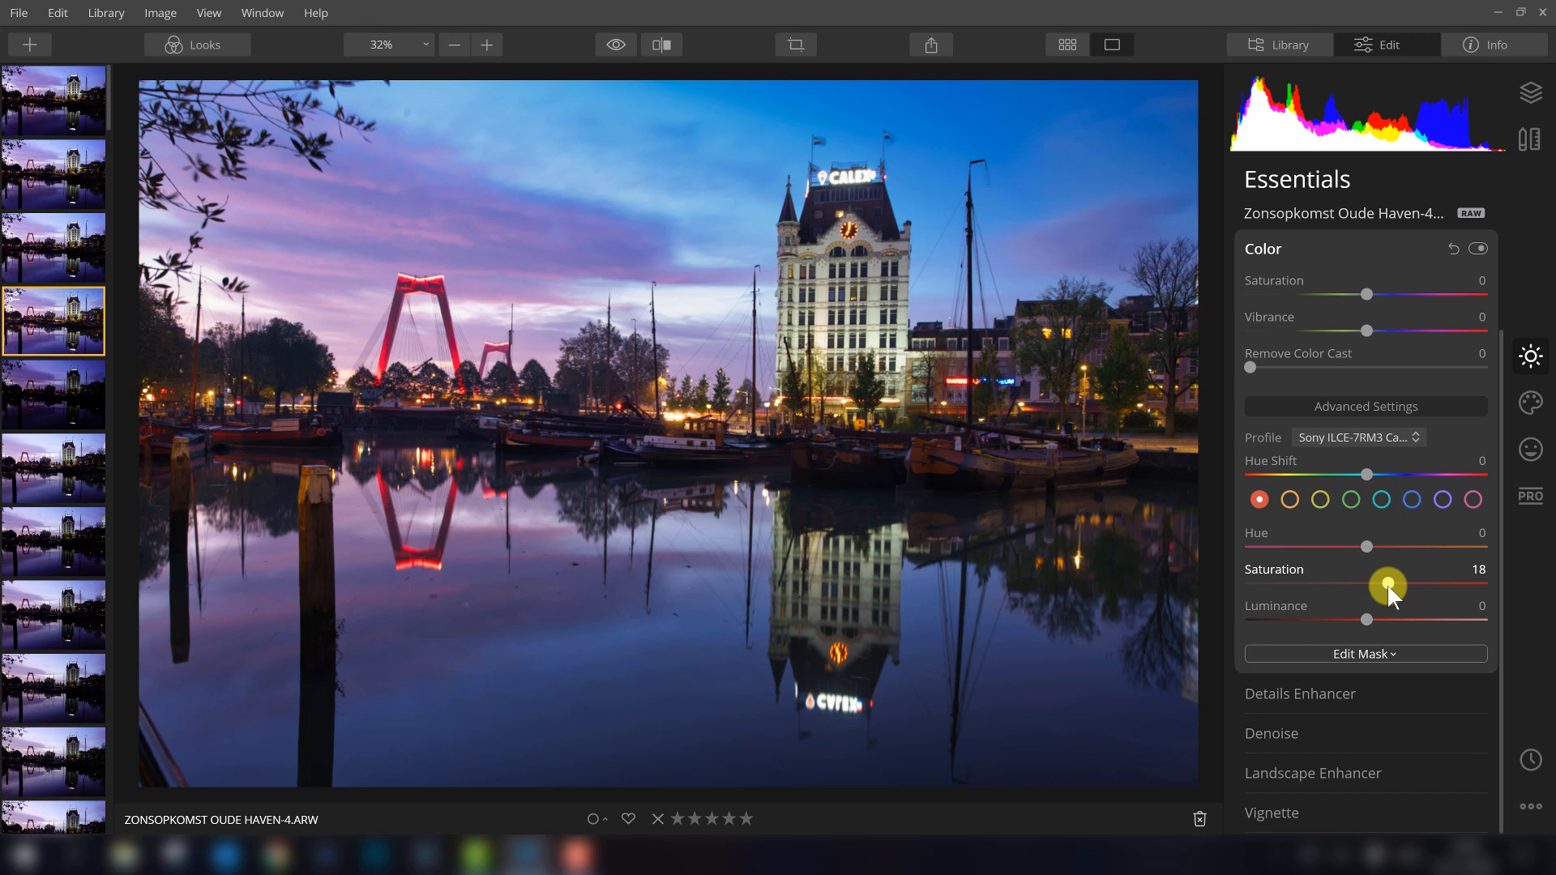
{"action": "left_click", "coordinate": [1321, 499]}
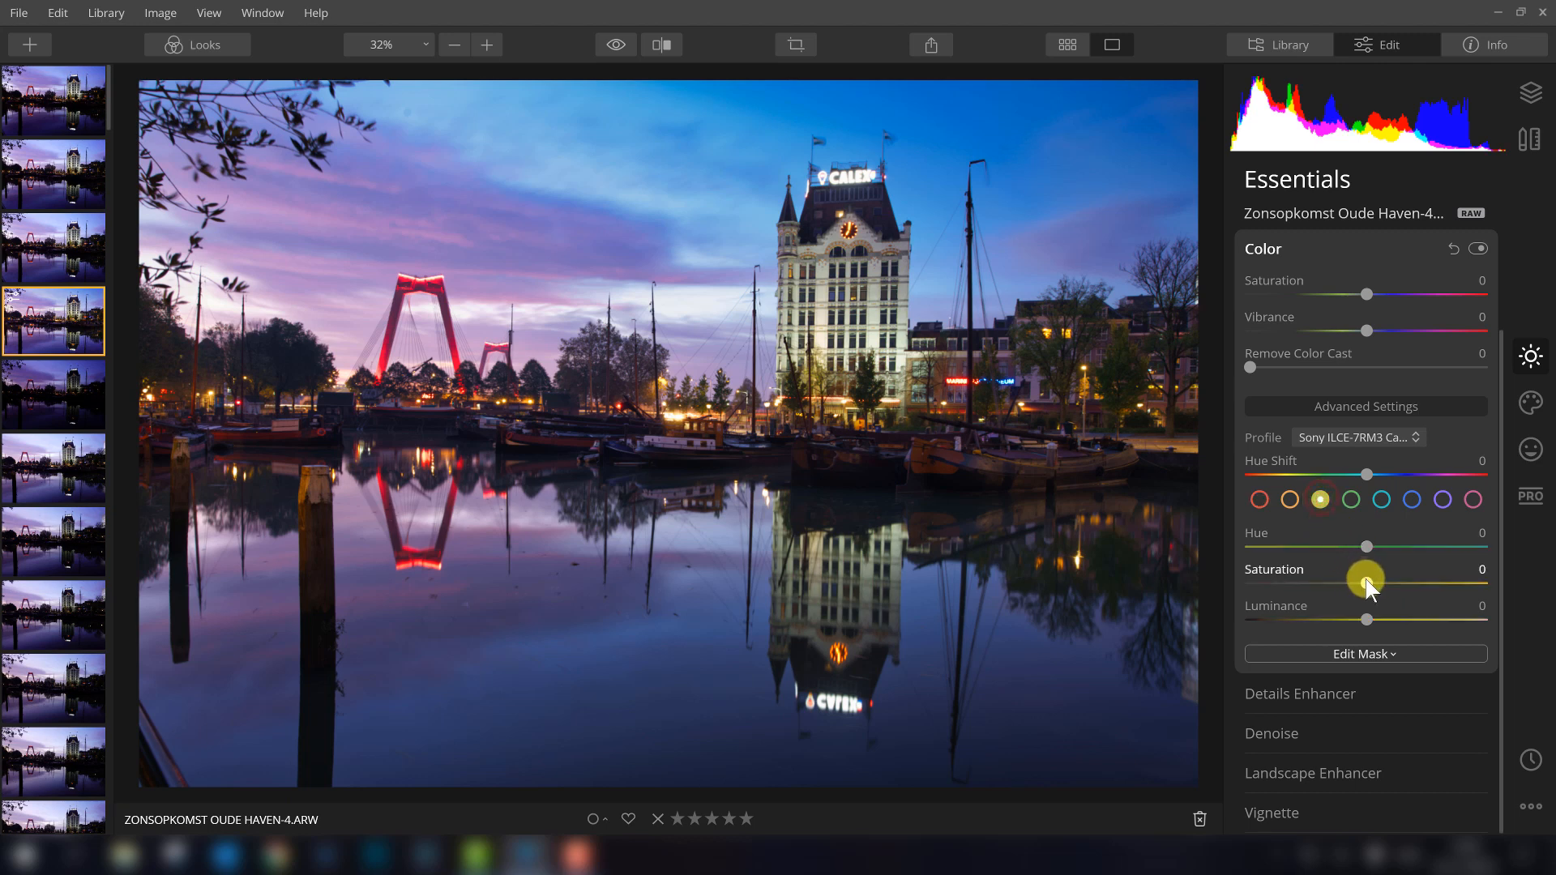
{"action": "left_click_drag", "start_coordinate": [1403, 580], "coordinate": [1382, 580]}
Step: Compare the photo with and without the Color adjustments, leaving them switched on
{"action": "scroll", "coordinate": [1466, 306], "scroll_direction": "up", "scroll_amount": 1}
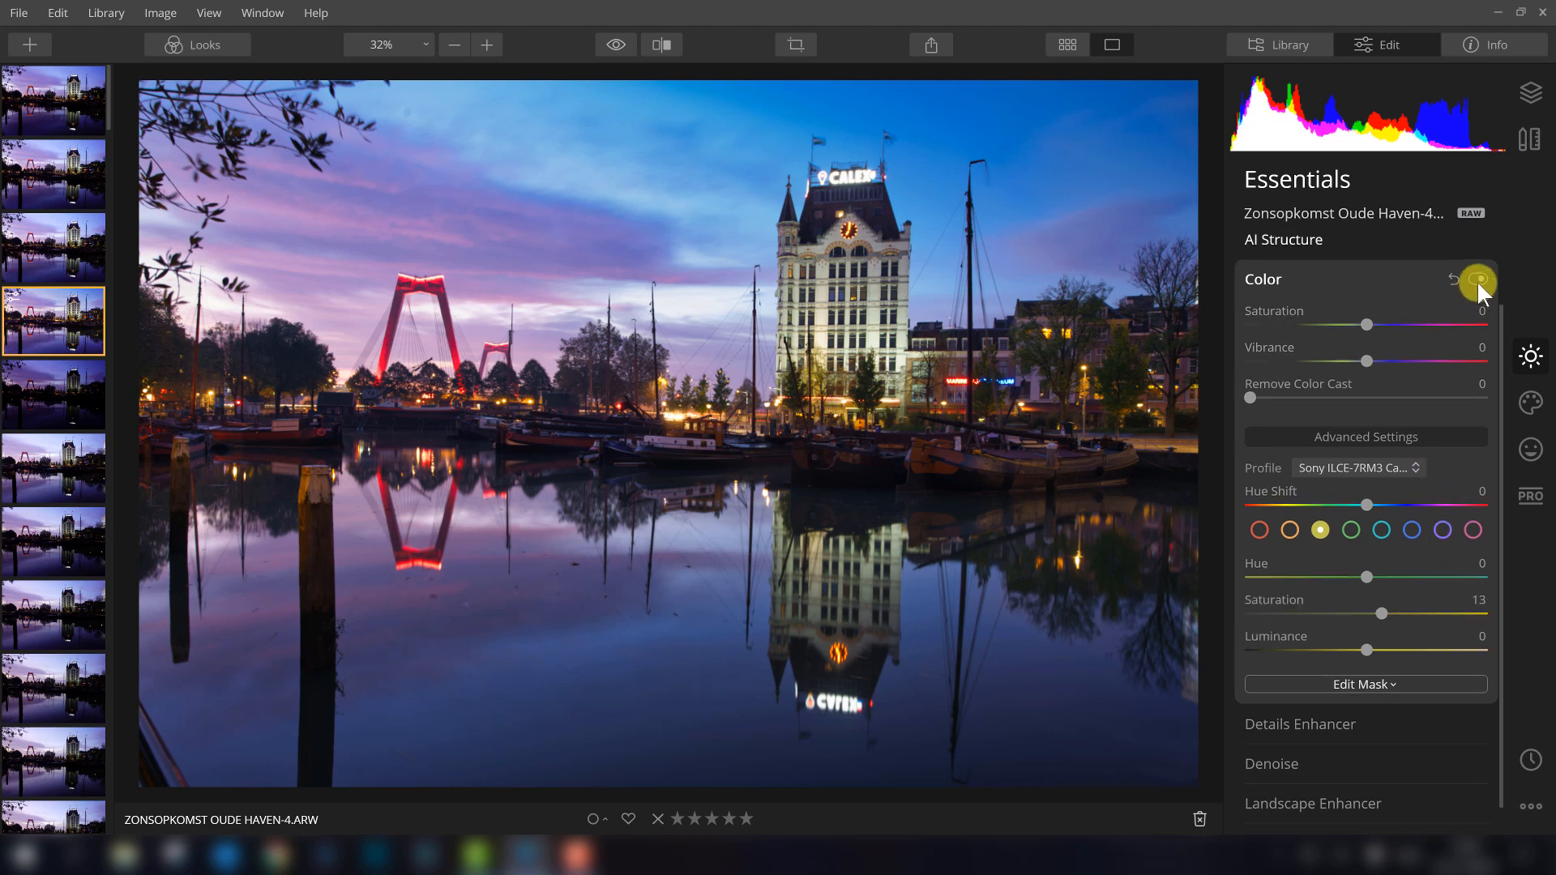
{"action": "left_click", "coordinate": [1476, 278]}
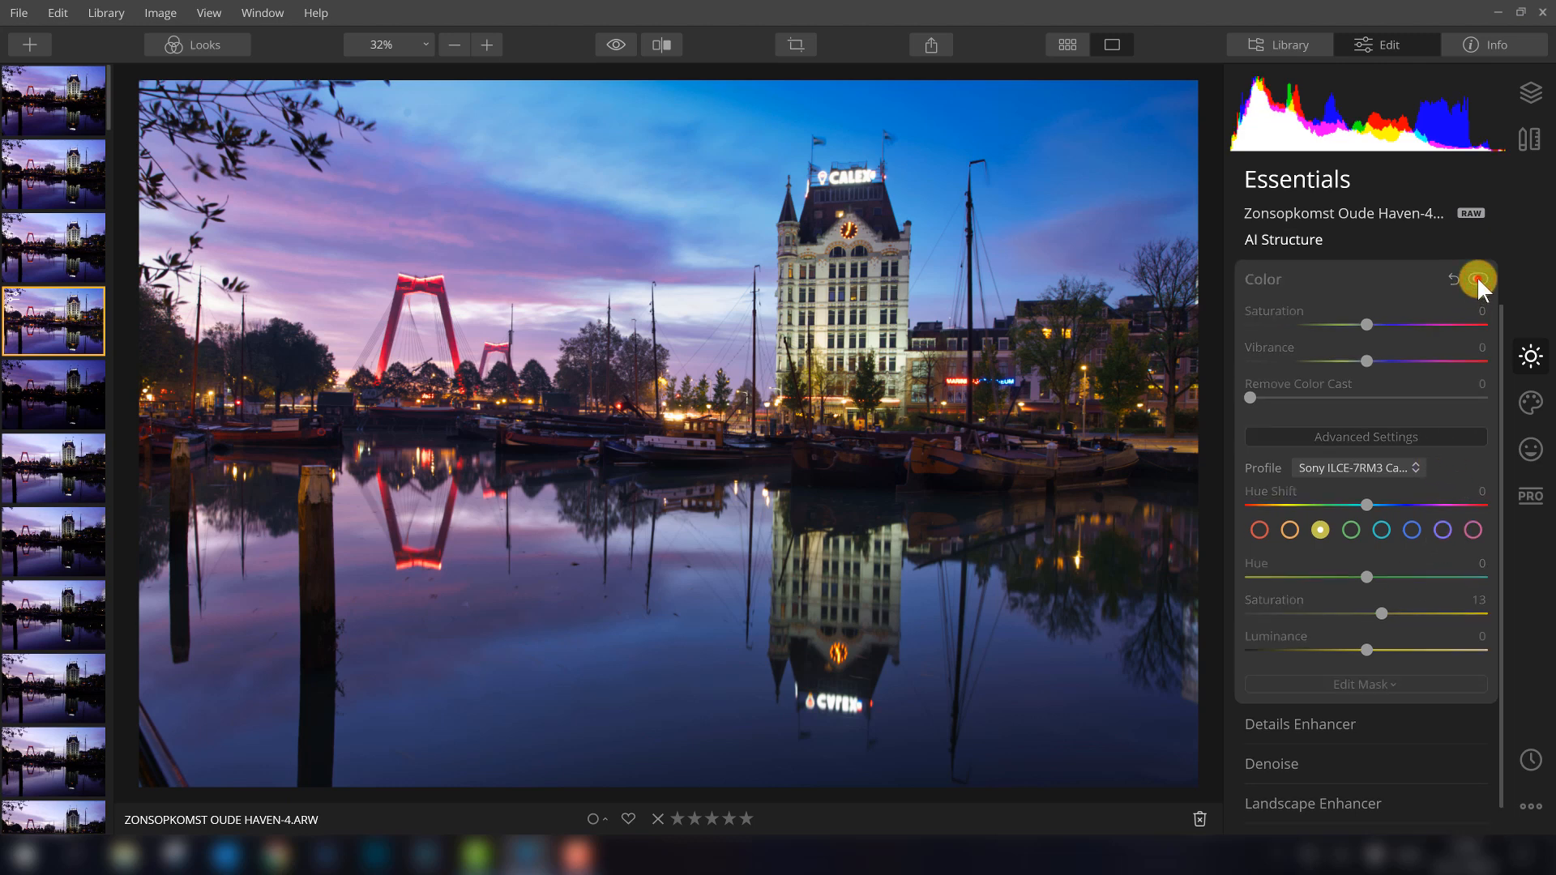
{"action": "left_click", "coordinate": [1476, 278]}
{"action": "left_click", "coordinate": [1476, 278]}
{"action": "left_click", "coordinate": [1477, 278]}
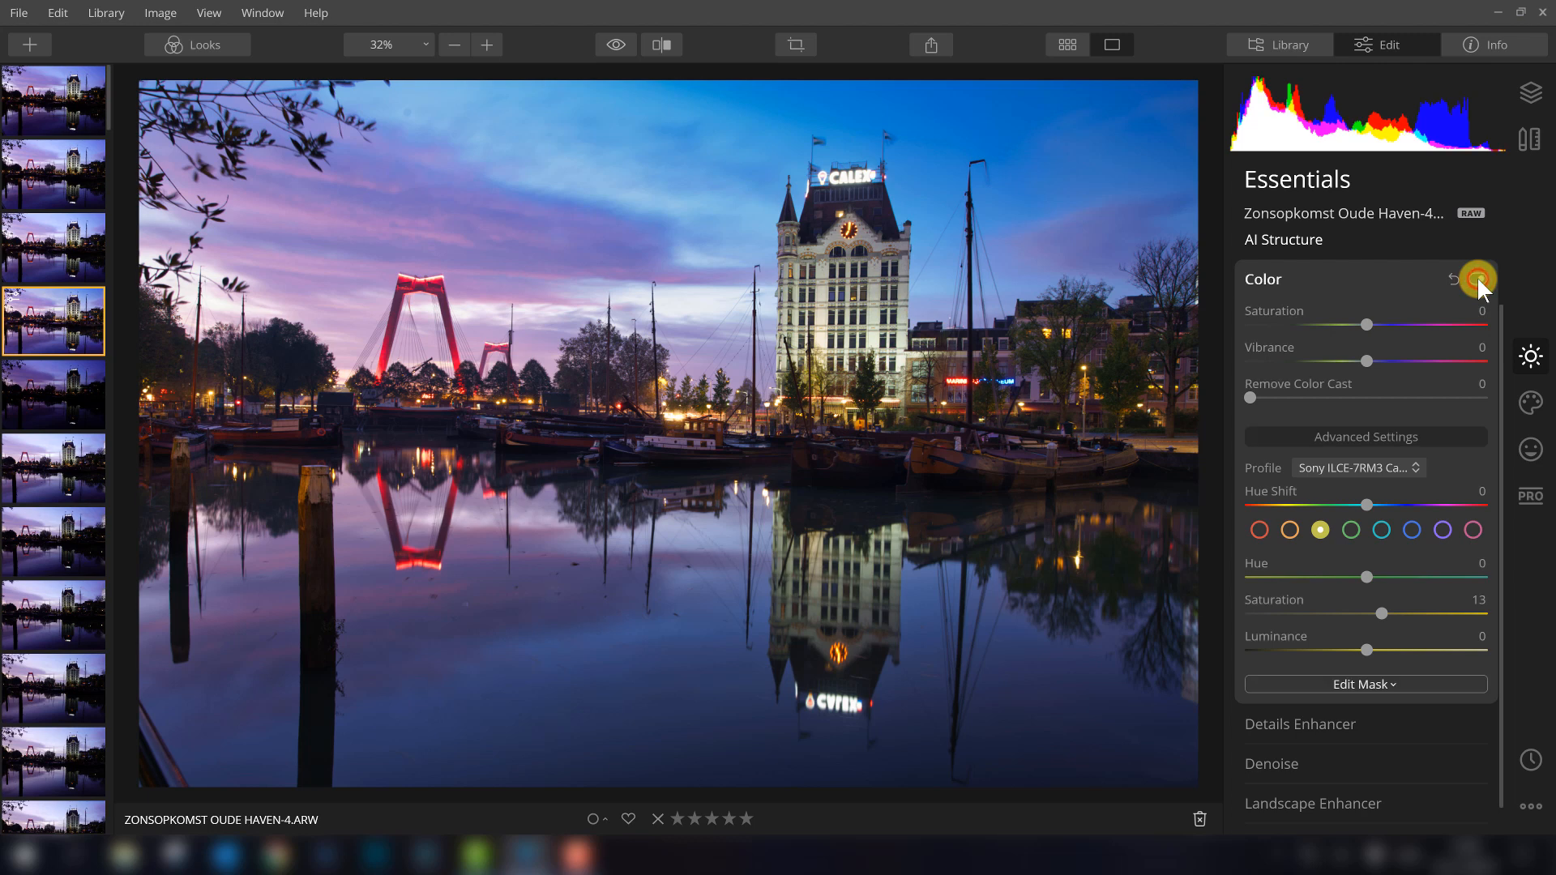
{"action": "left_click", "coordinate": [1476, 278]}
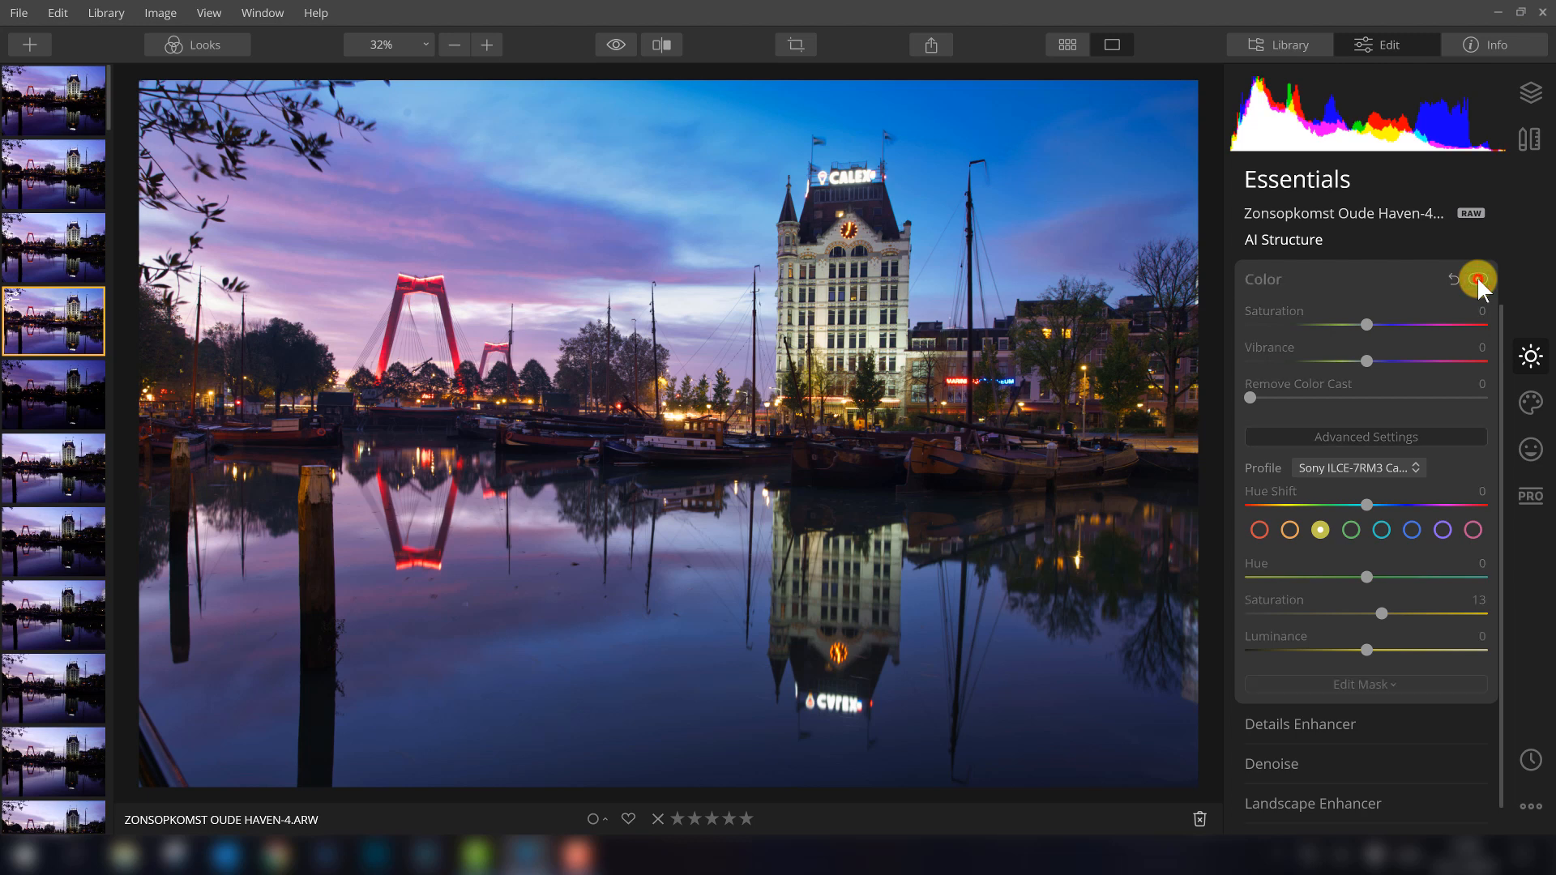
{"action": "left_click", "coordinate": [1476, 277]}
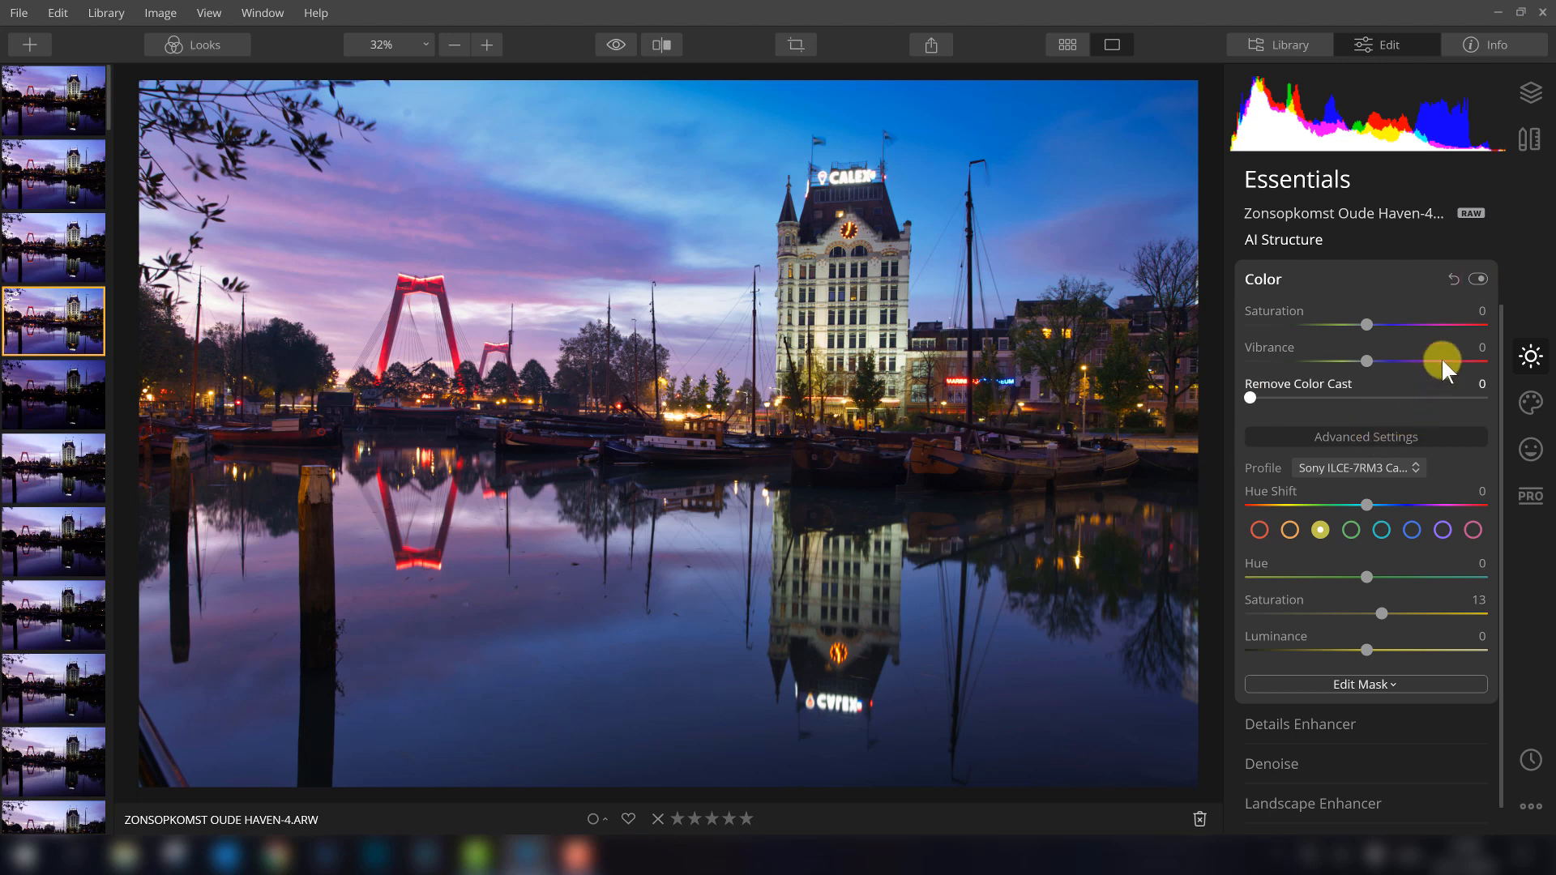
Step: View the tower at 100% zoom and set Medium Details in the Details Enhancer to 26
{"action": "scroll", "coordinate": [1426, 291], "scroll_direction": "down", "scroll_amount": 1}
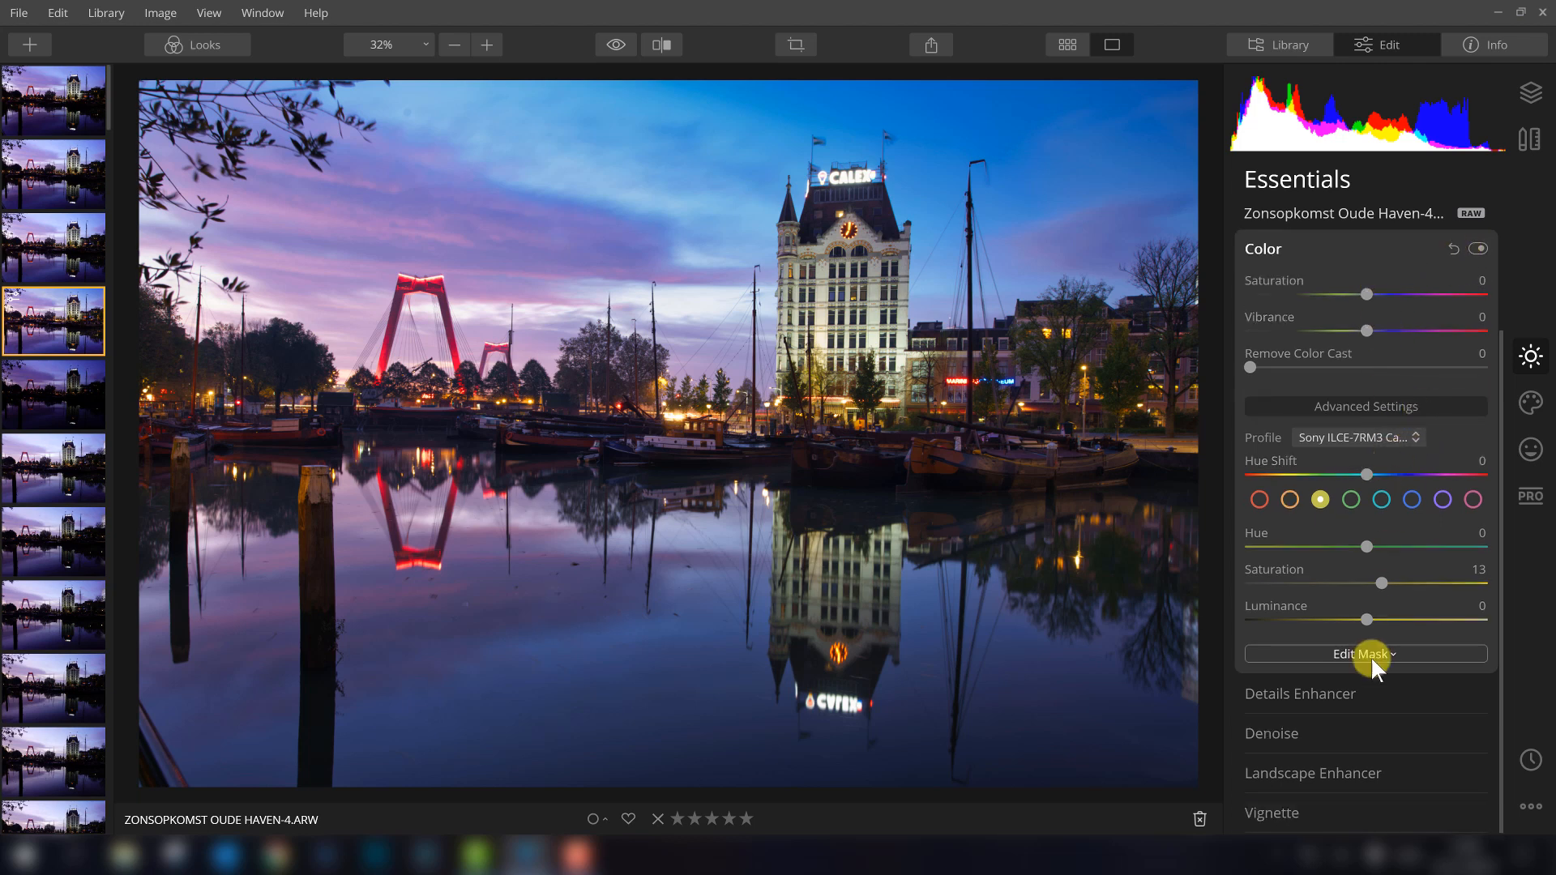
{"action": "left_click", "coordinate": [1350, 694]}
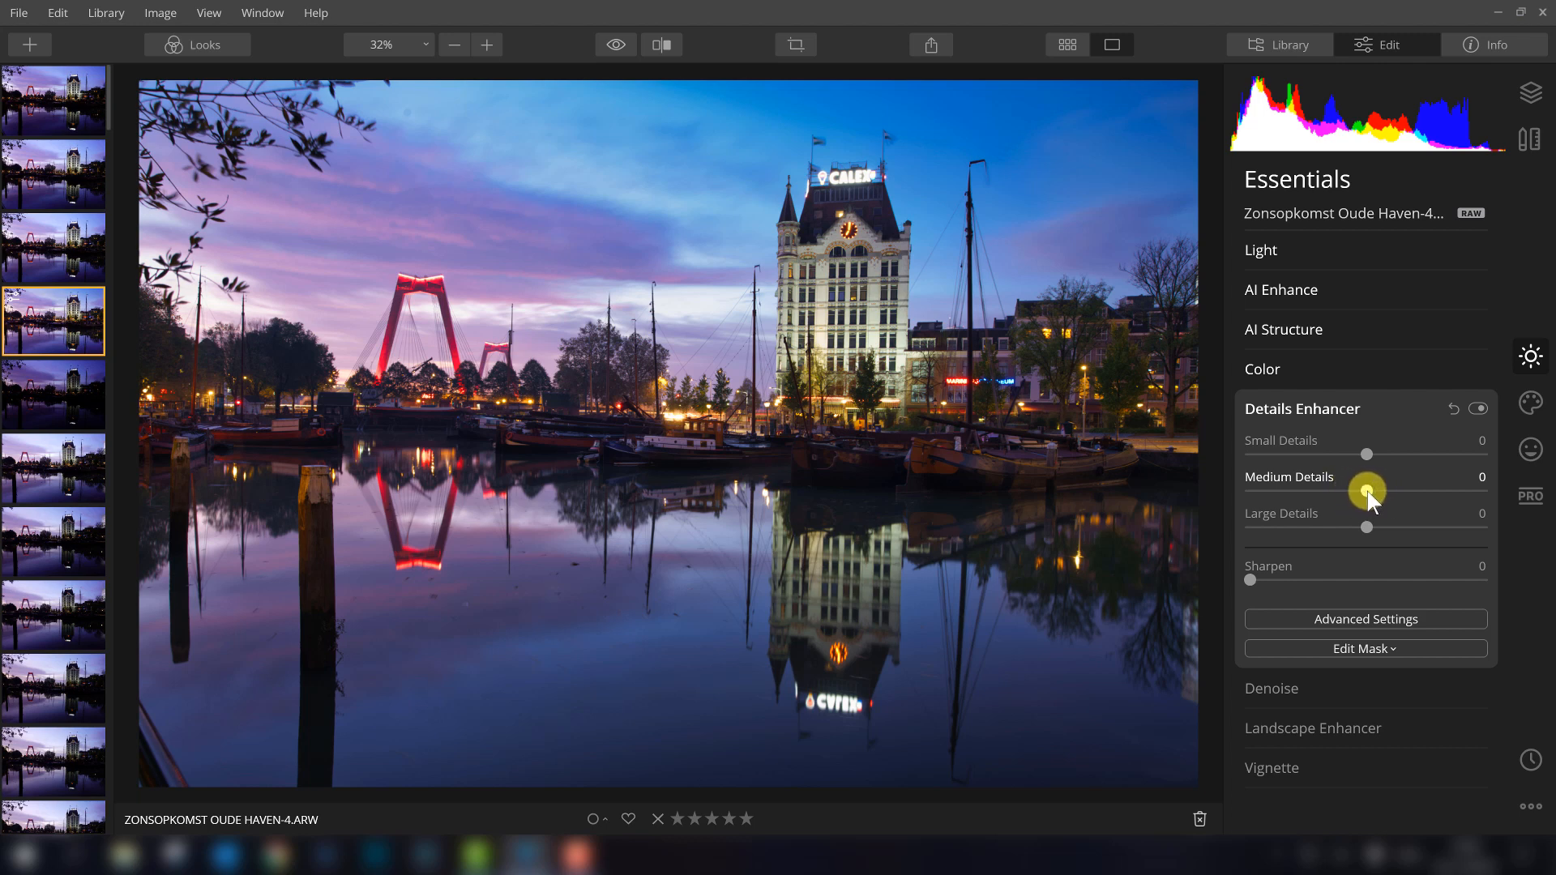
{"action": "left_click", "coordinate": [841, 249]}
{"action": "left_click_drag", "start_coordinate": [832, 243], "coordinate": [729, 358]}
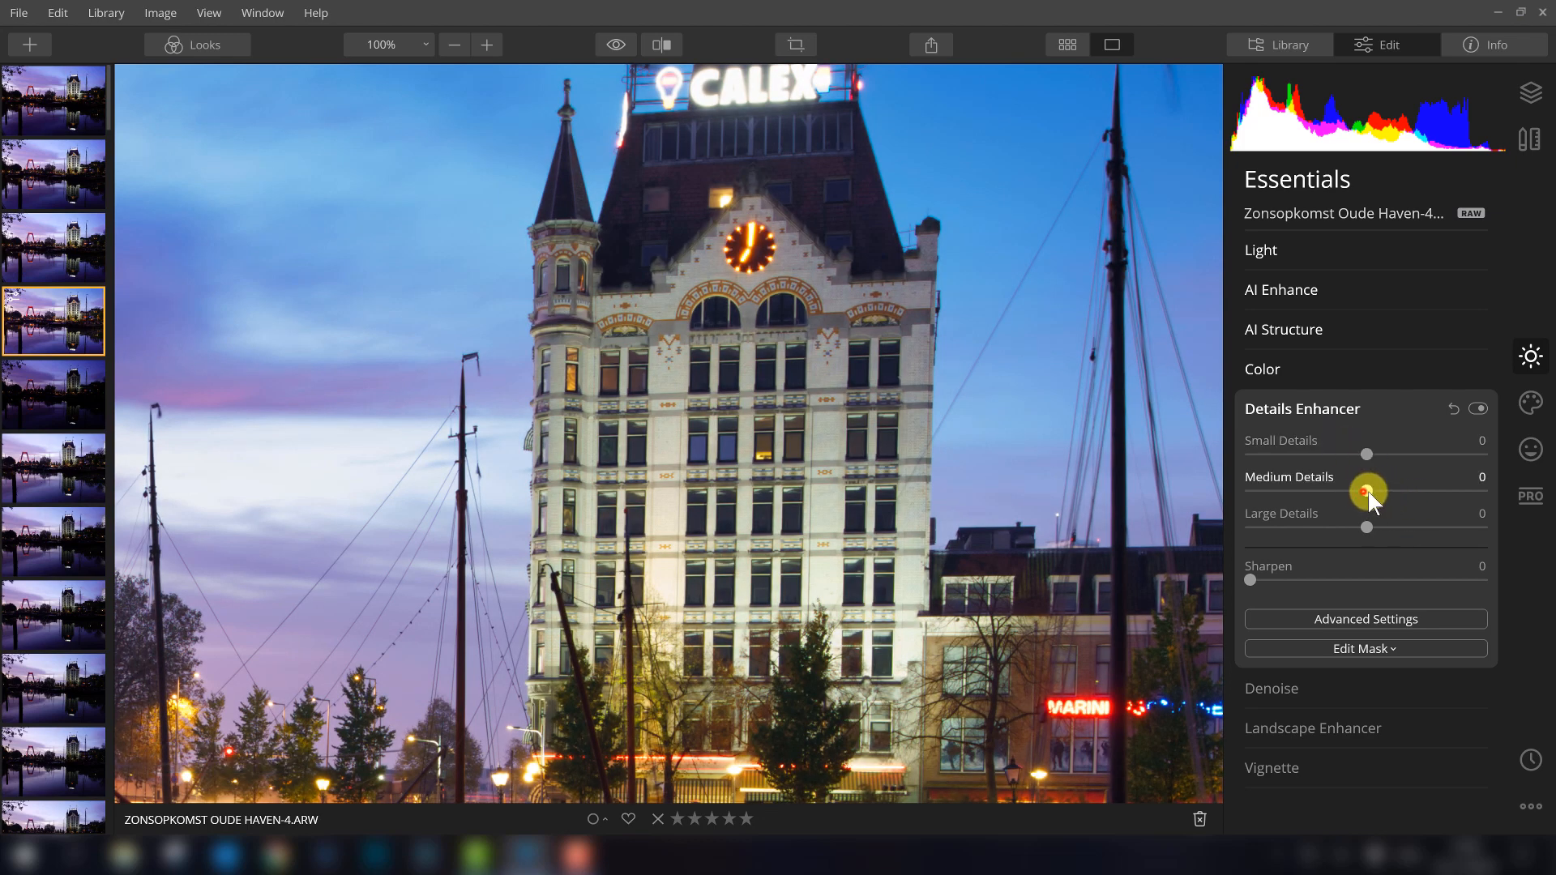
{"action": "left_click_drag", "start_coordinate": [1366, 491], "coordinate": [1396, 492]}
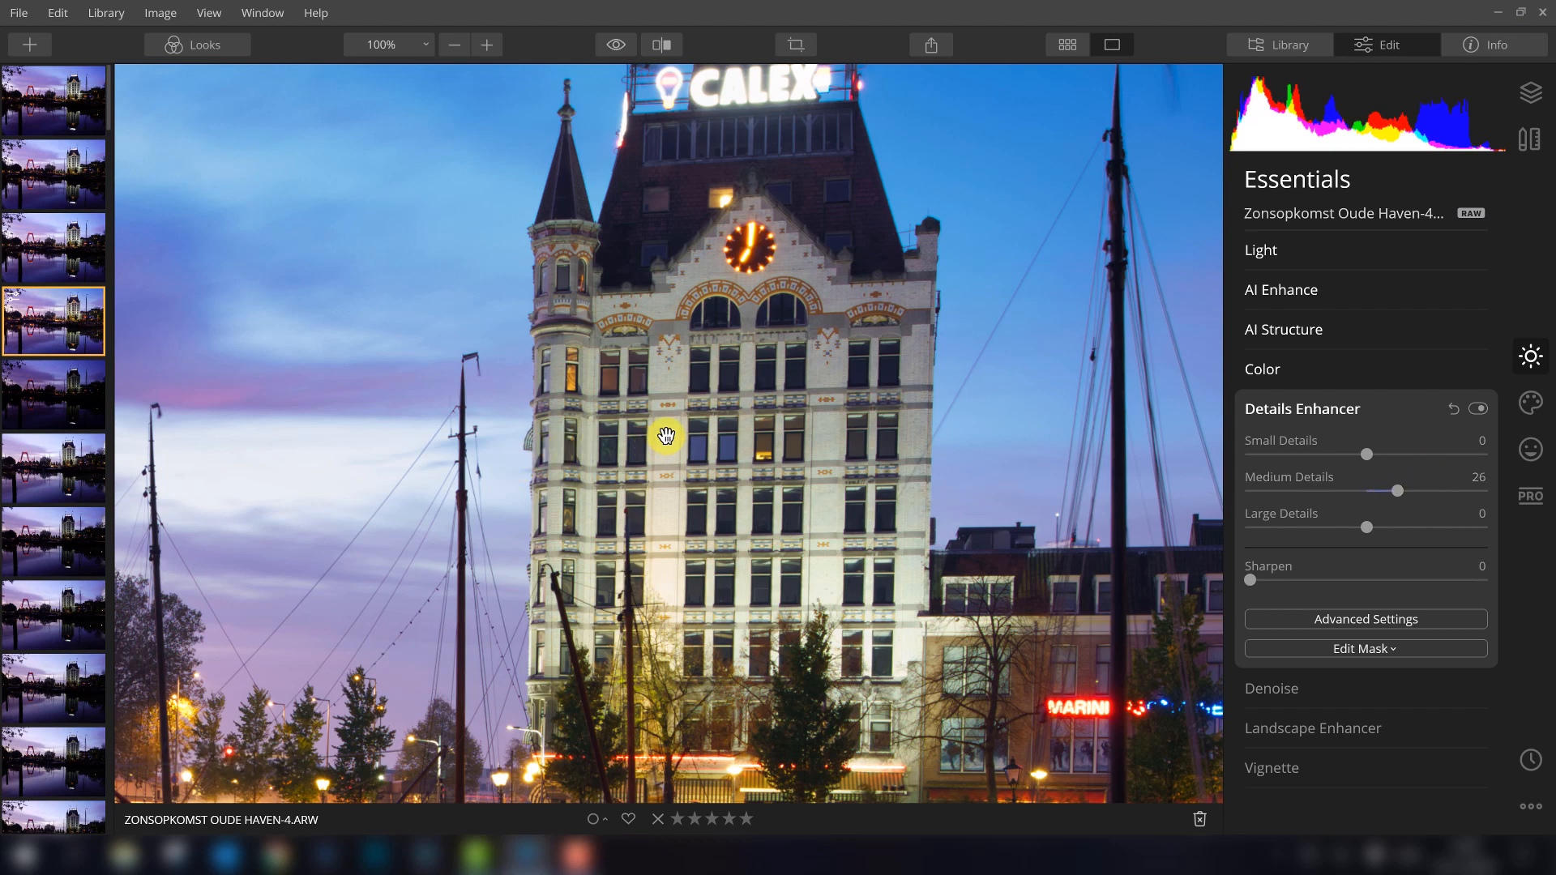
Step: Compare the tower with the Details Enhancer switched off and on, inspect the quayside below, and return to the full photo
{"action": "left_click_drag", "start_coordinate": [745, 405], "coordinate": [734, 525]}
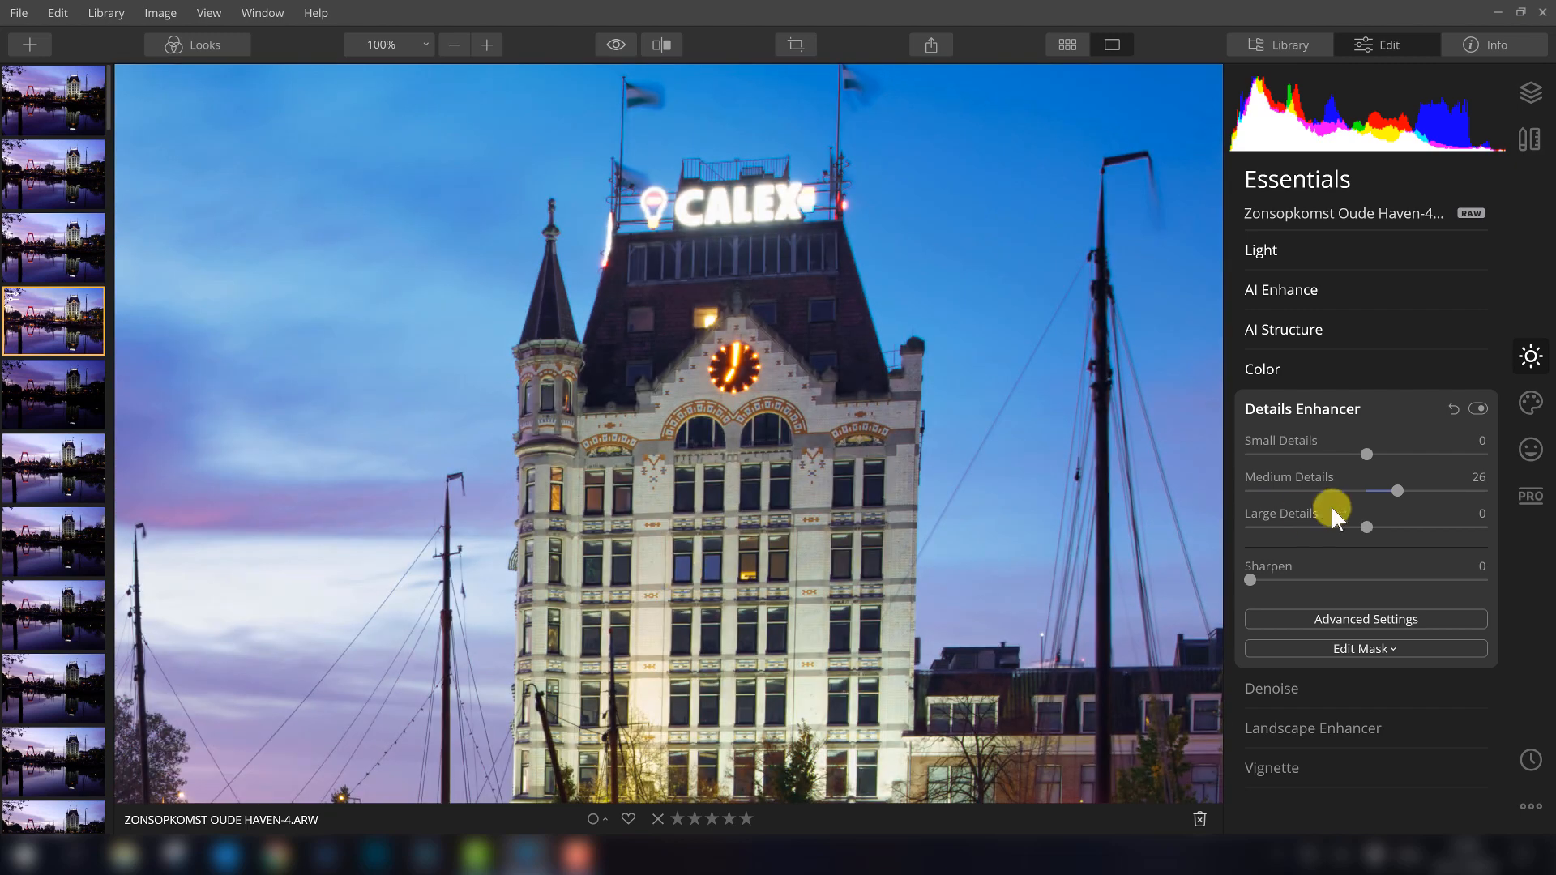
{"action": "left_click", "coordinate": [1475, 409]}
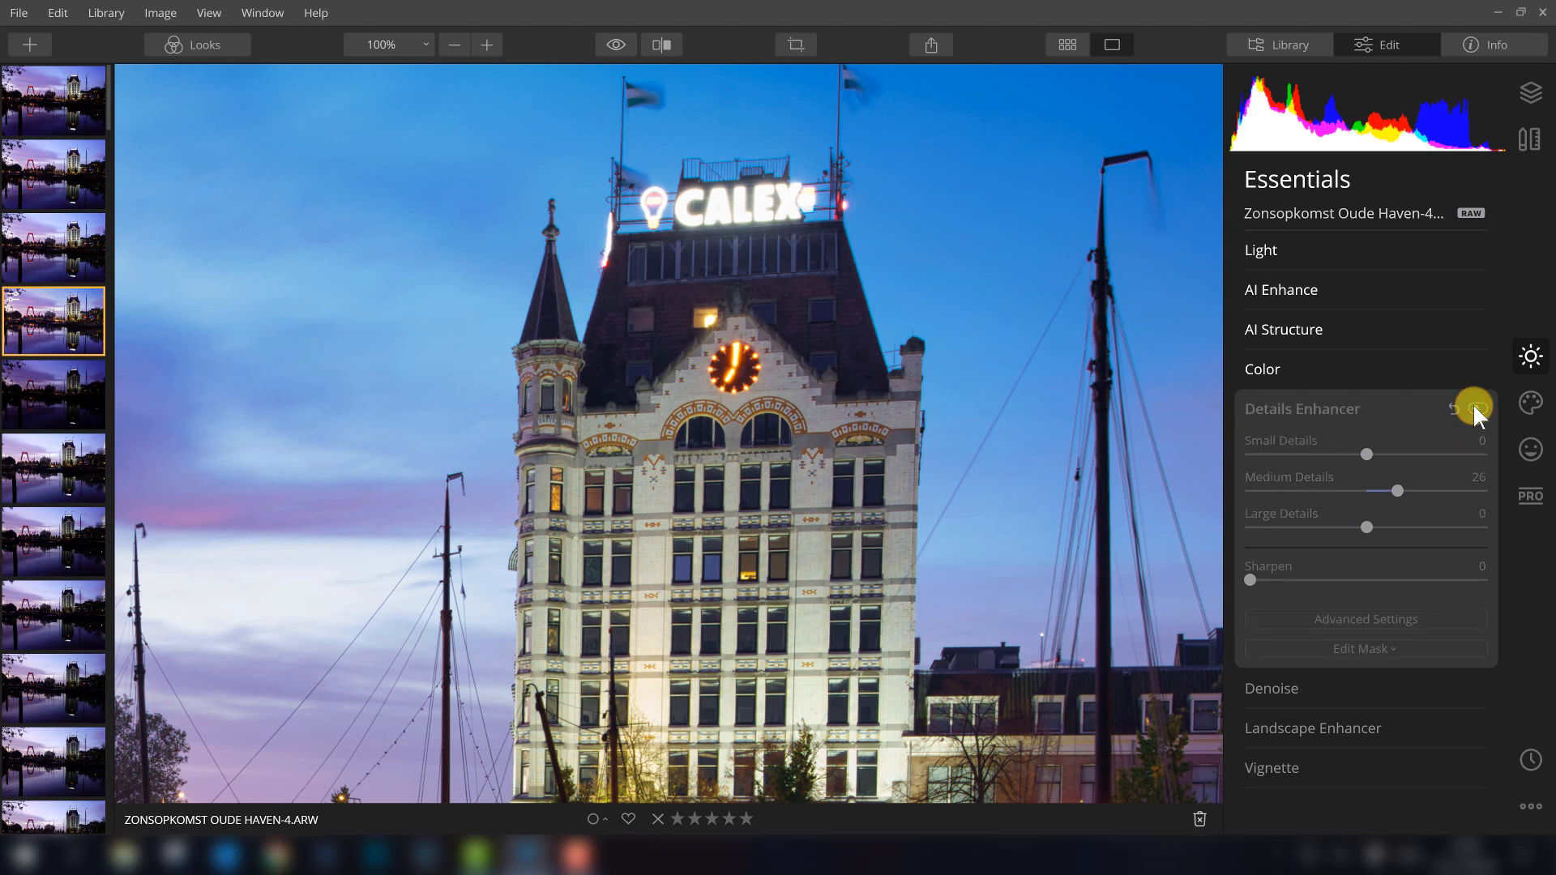
{"action": "left_click", "coordinate": [1474, 409]}
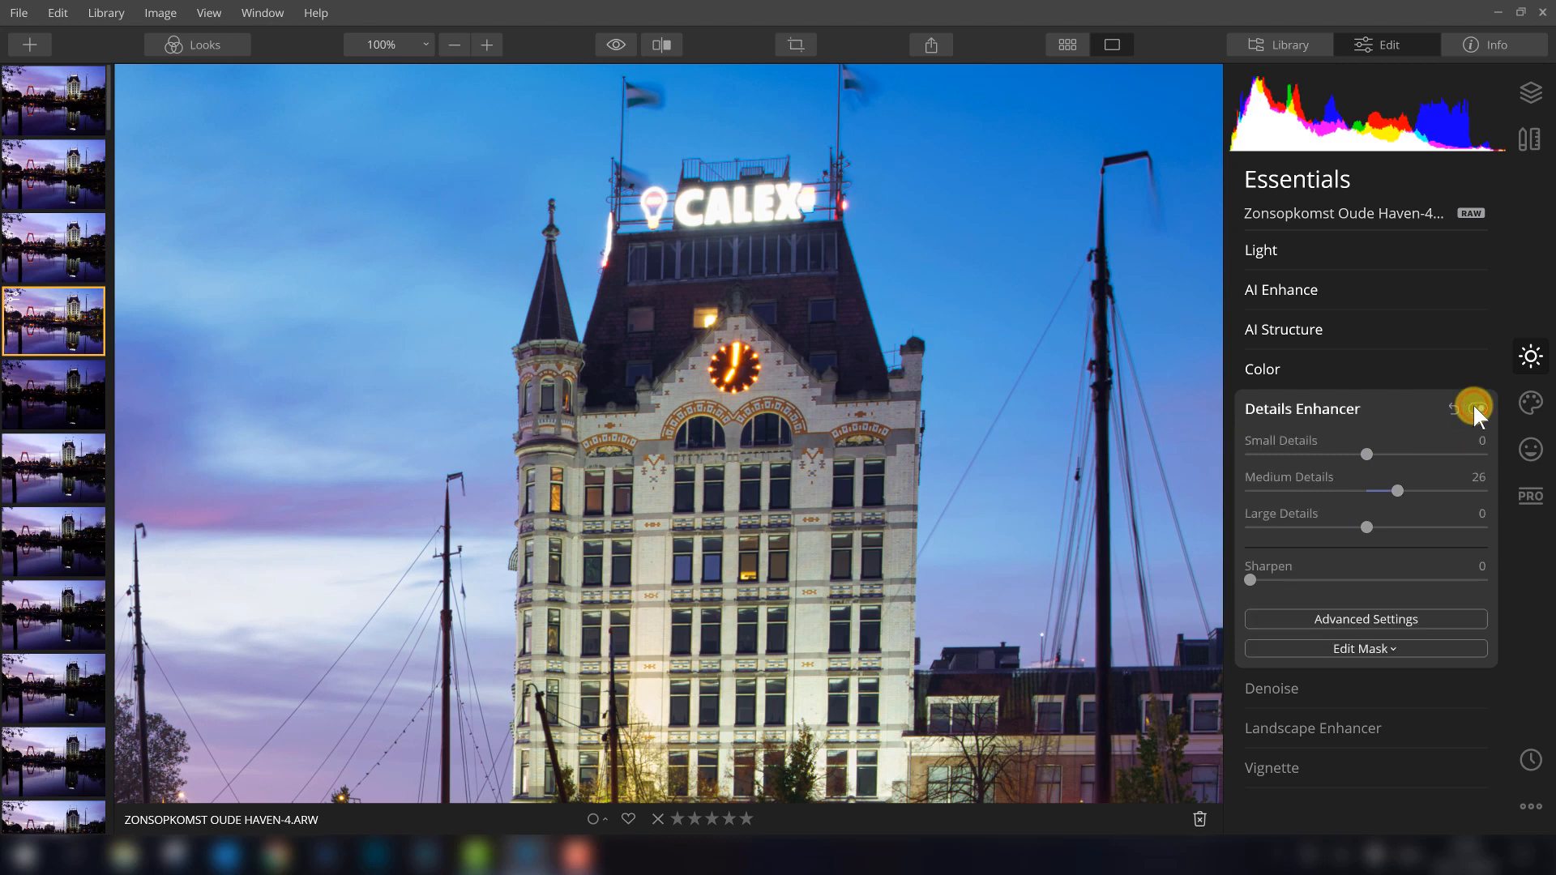
{"action": "left_click", "coordinate": [1475, 409]}
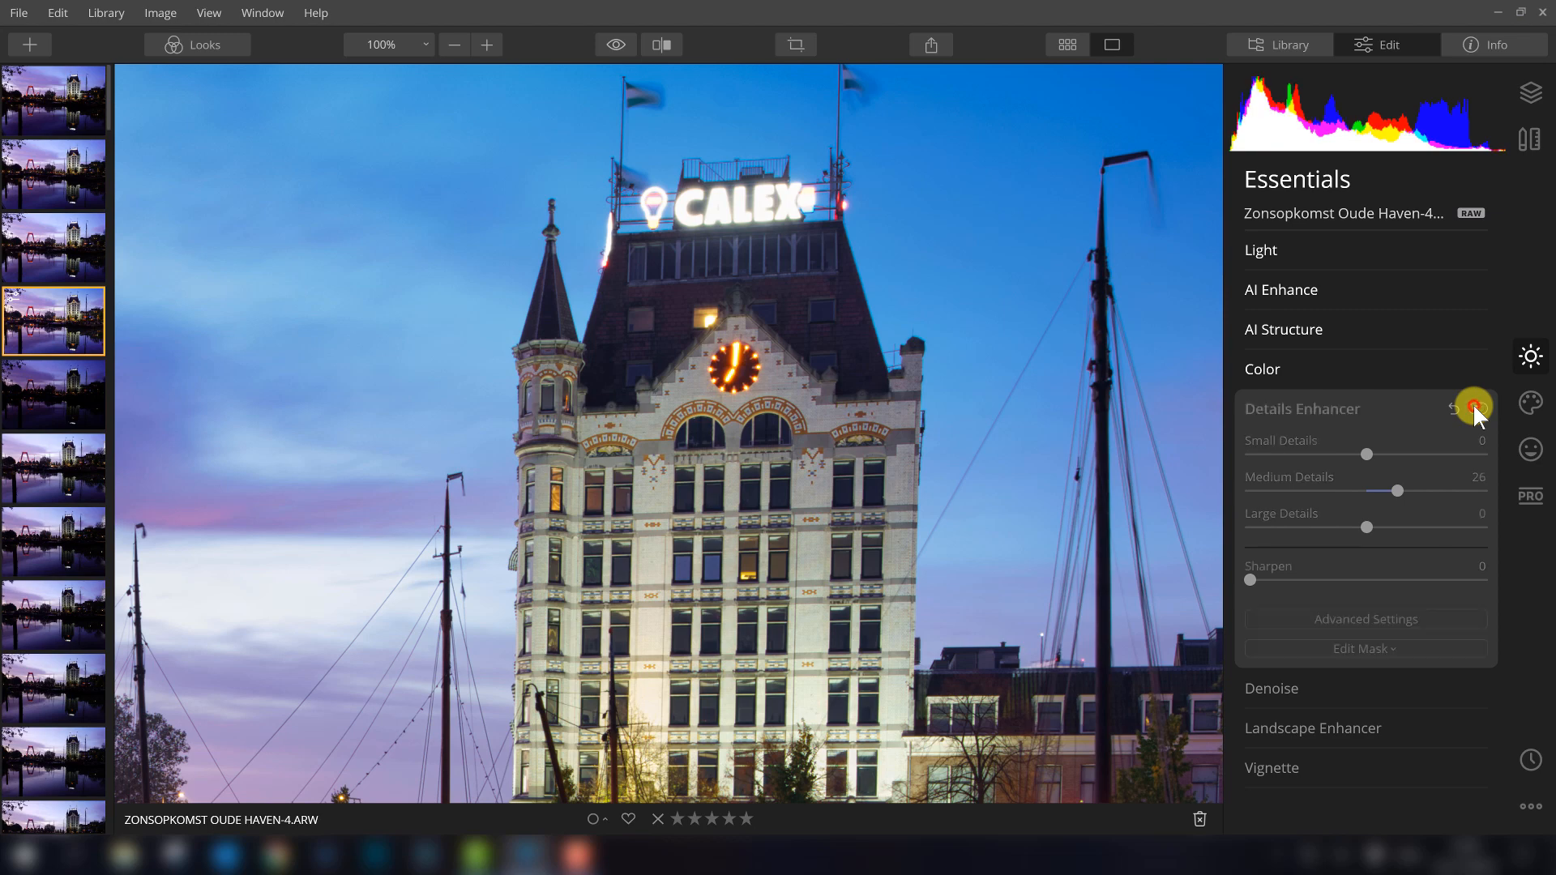
{"action": "left_click", "coordinate": [1475, 409]}
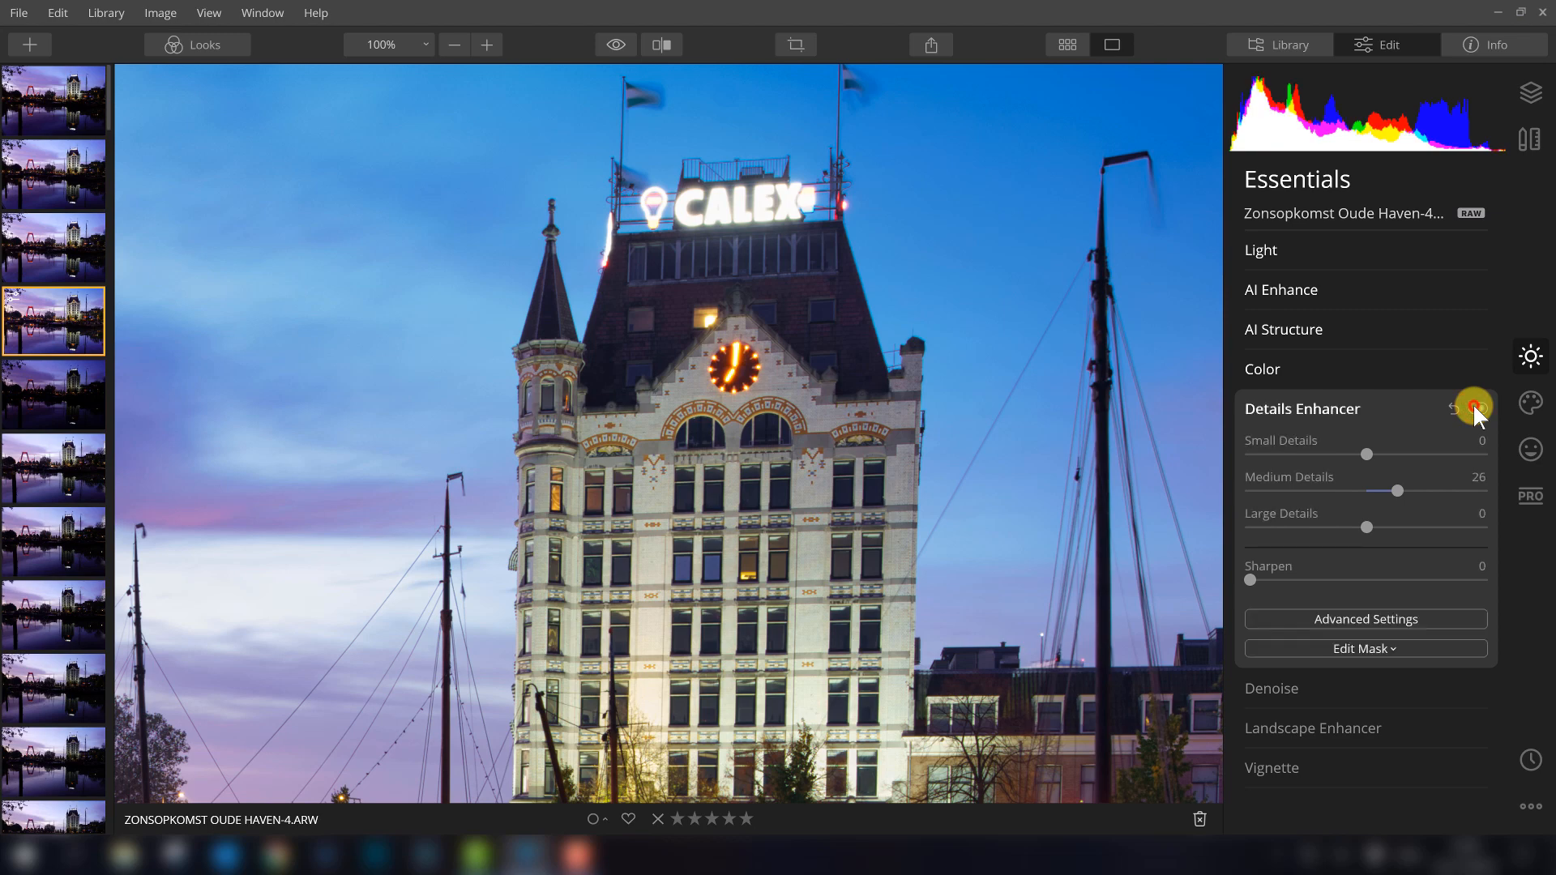
{"action": "left_click_drag", "start_coordinate": [674, 606], "coordinate": [805, 284]}
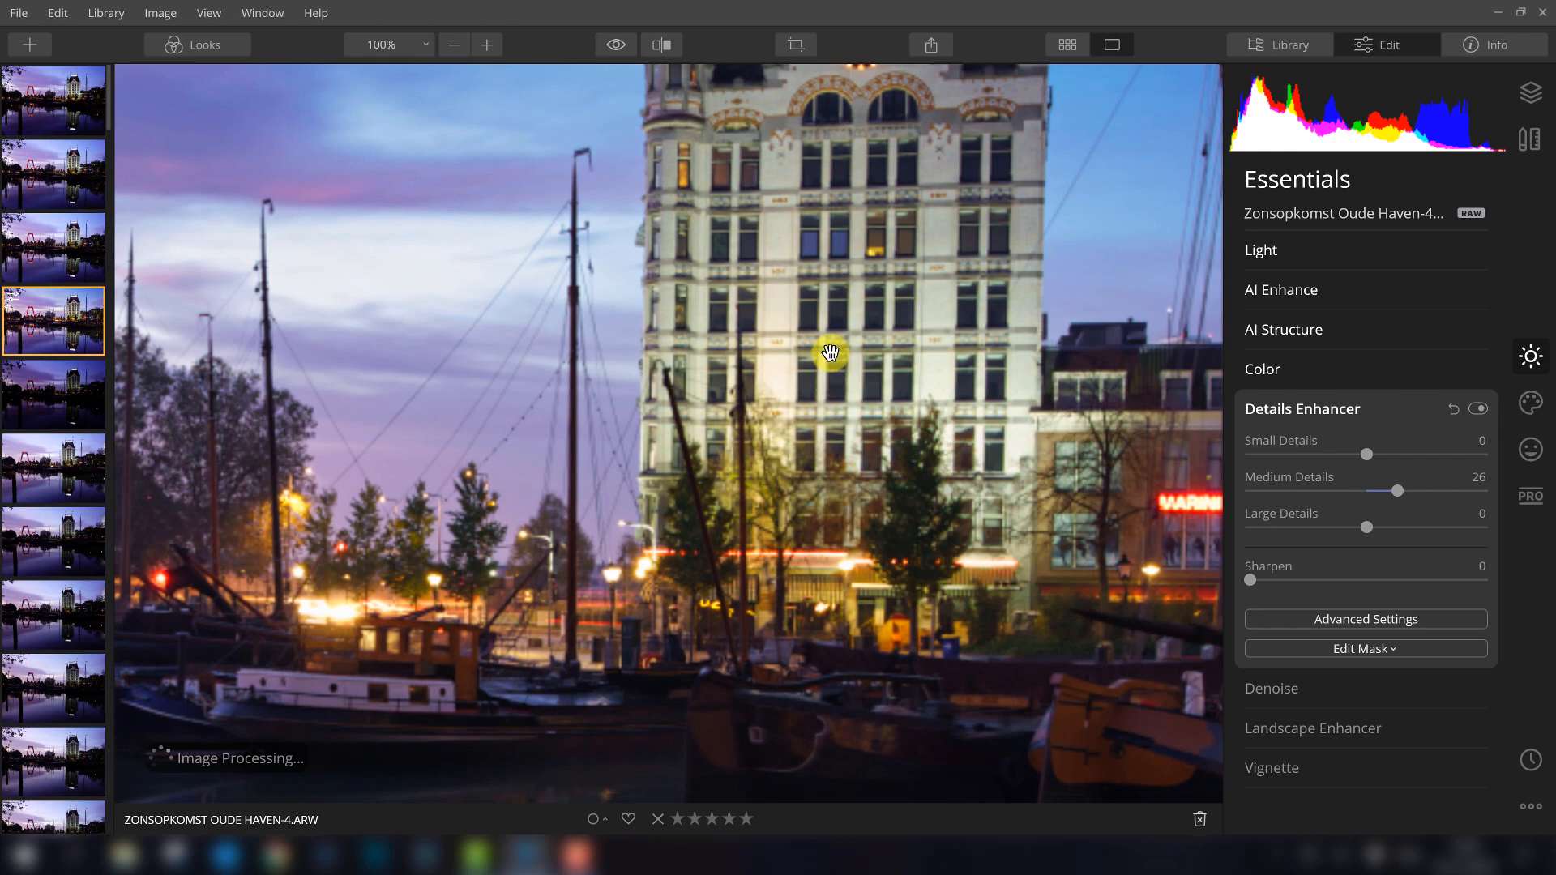
{"action": "left_click_drag", "start_coordinate": [830, 352], "coordinate": [739, 402]}
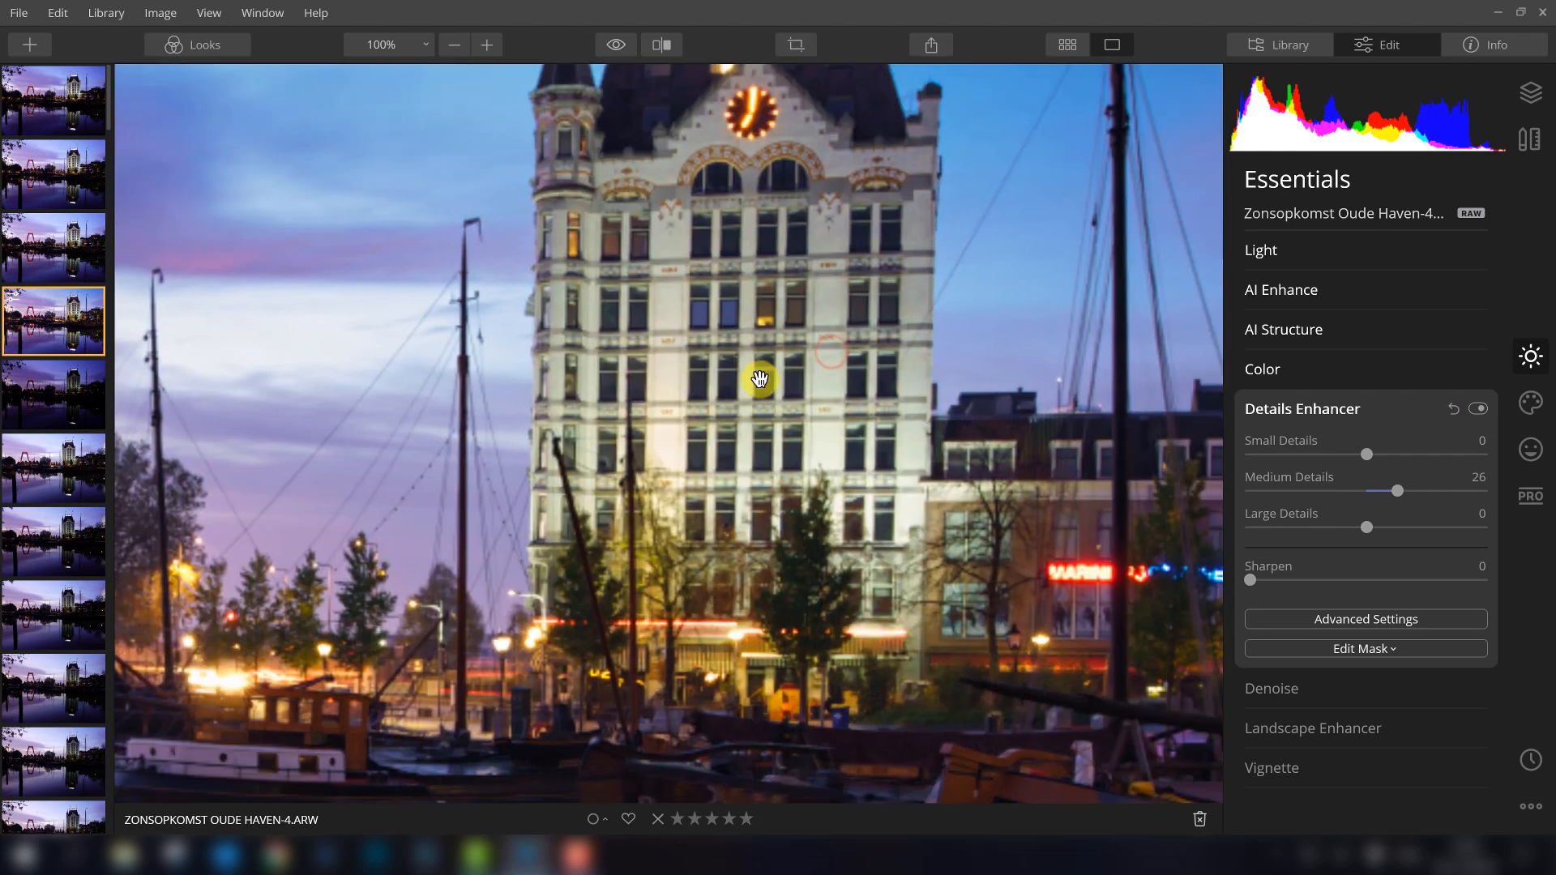
{"action": "left_click", "coordinate": [760, 380]}
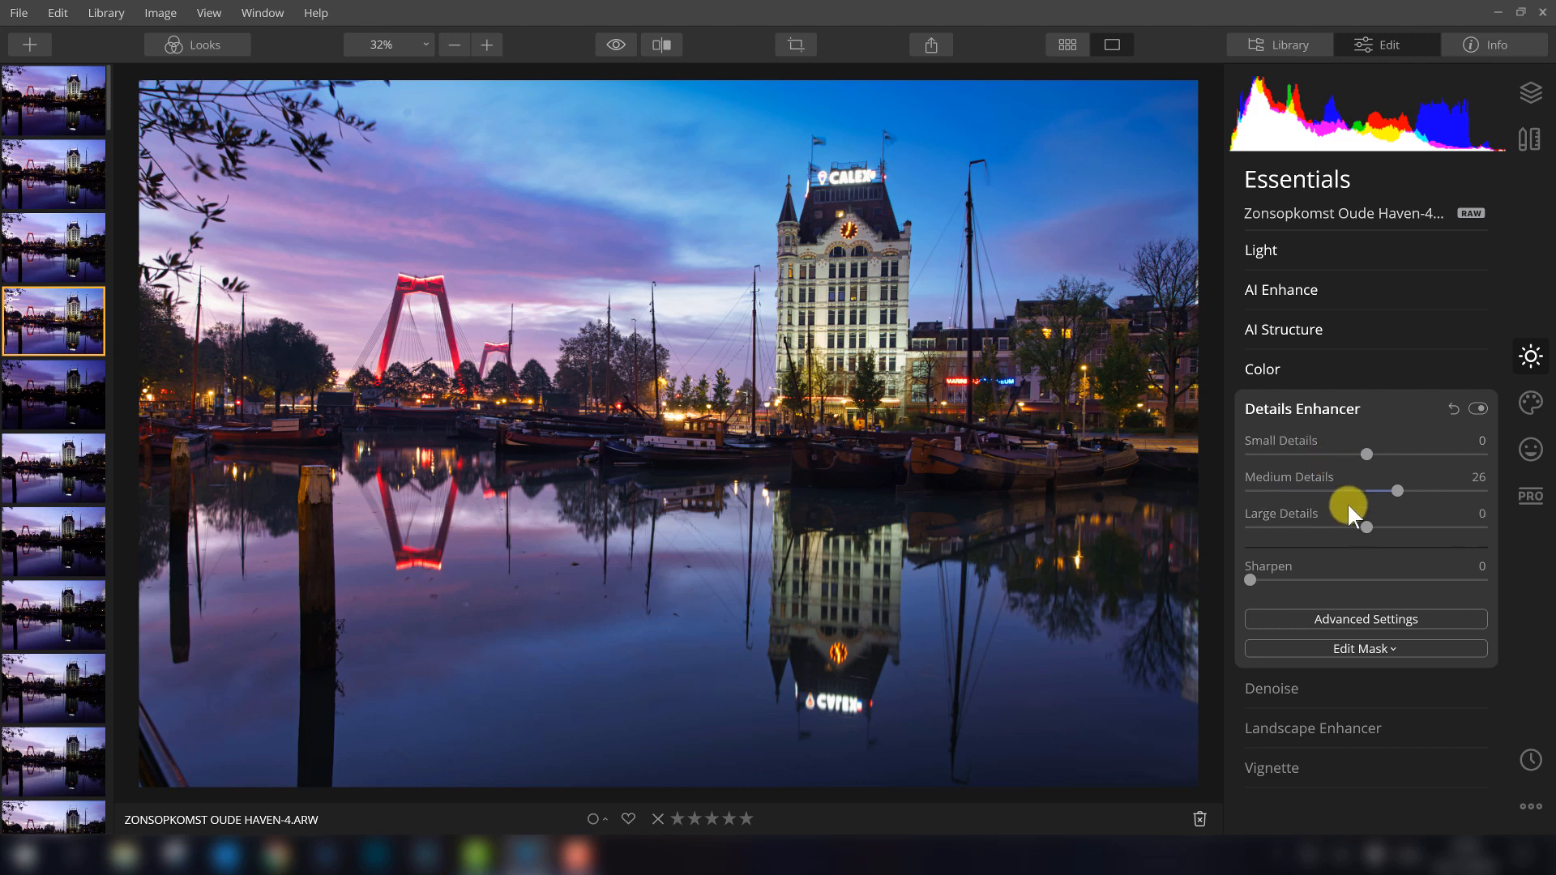
Step: Try a Sharpen amount of 77 and then 59 while viewing the tower and masts at 100% zoom
{"action": "left_click", "coordinate": [868, 290]}
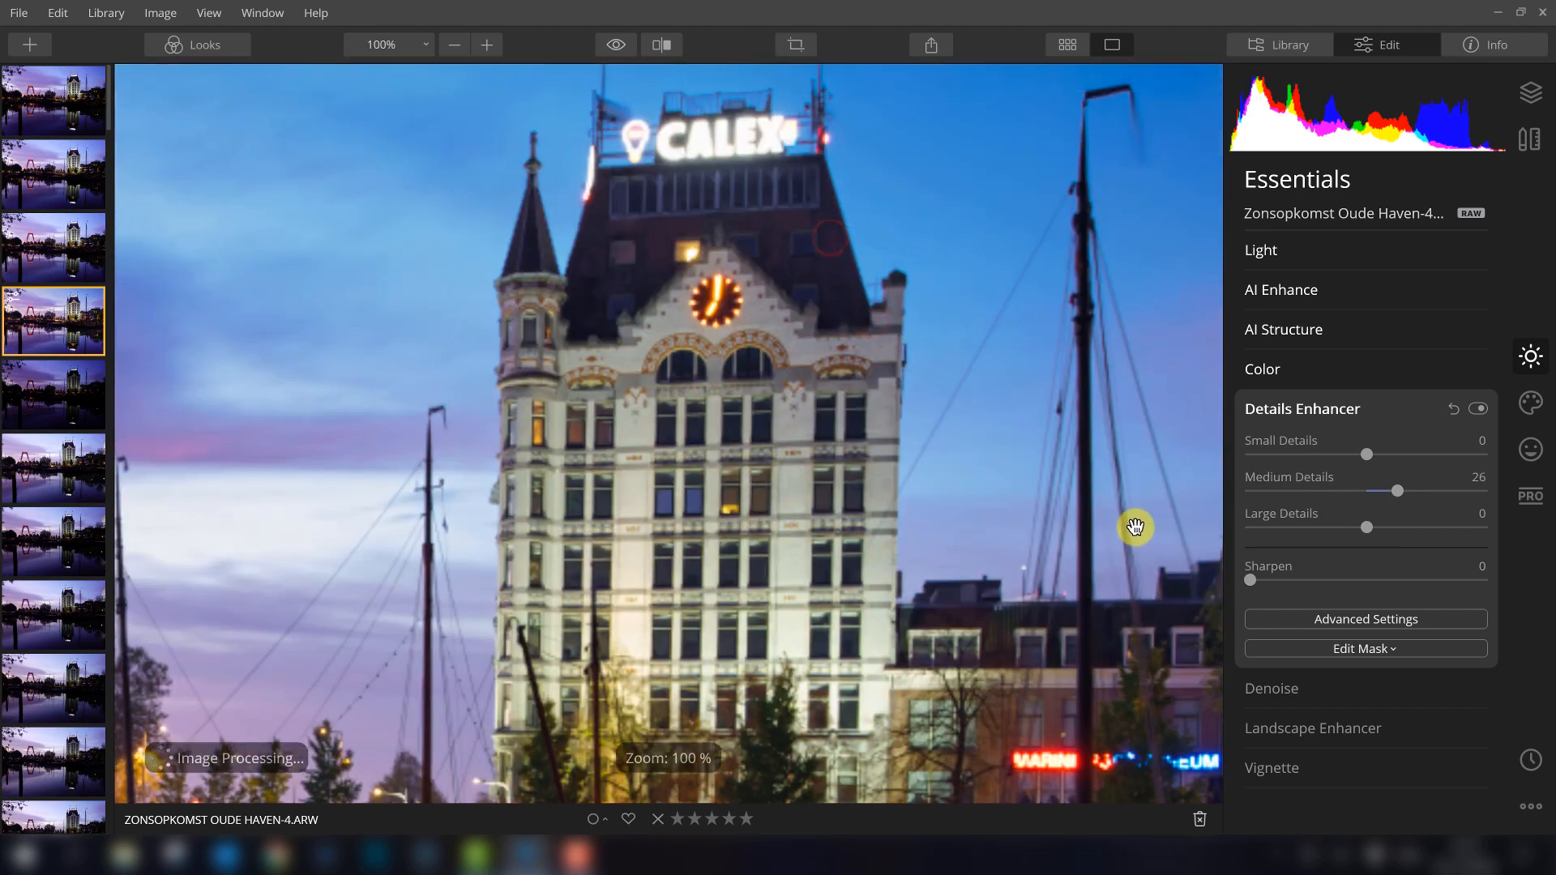
{"action": "left_click_drag", "start_coordinate": [535, 526], "coordinate": [679, 447]}
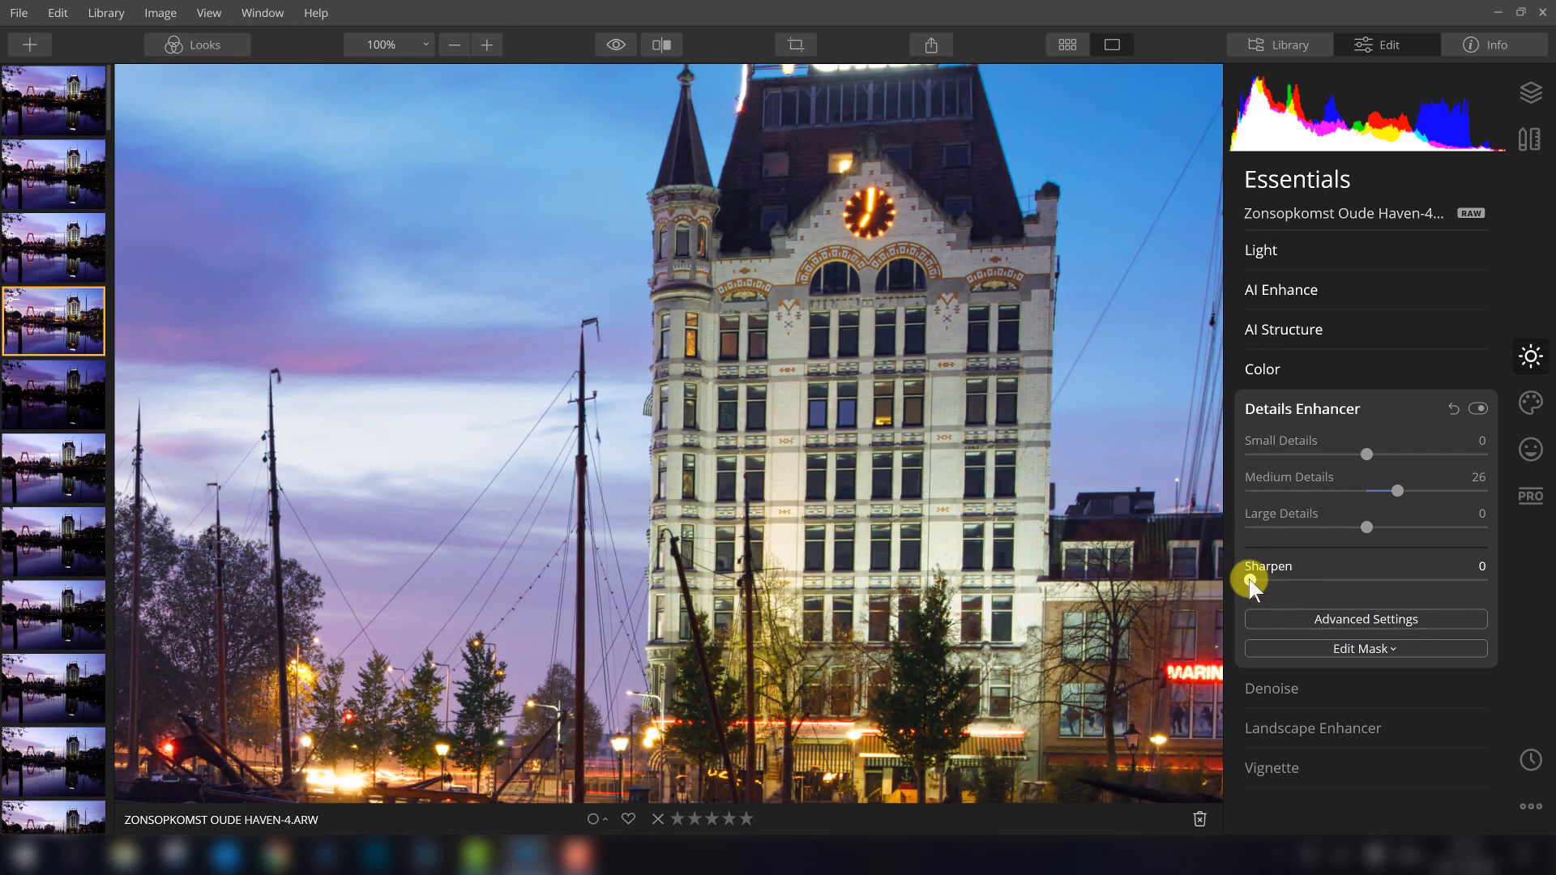
{"action": "left_click_drag", "start_coordinate": [1248, 580], "coordinate": [1407, 585]}
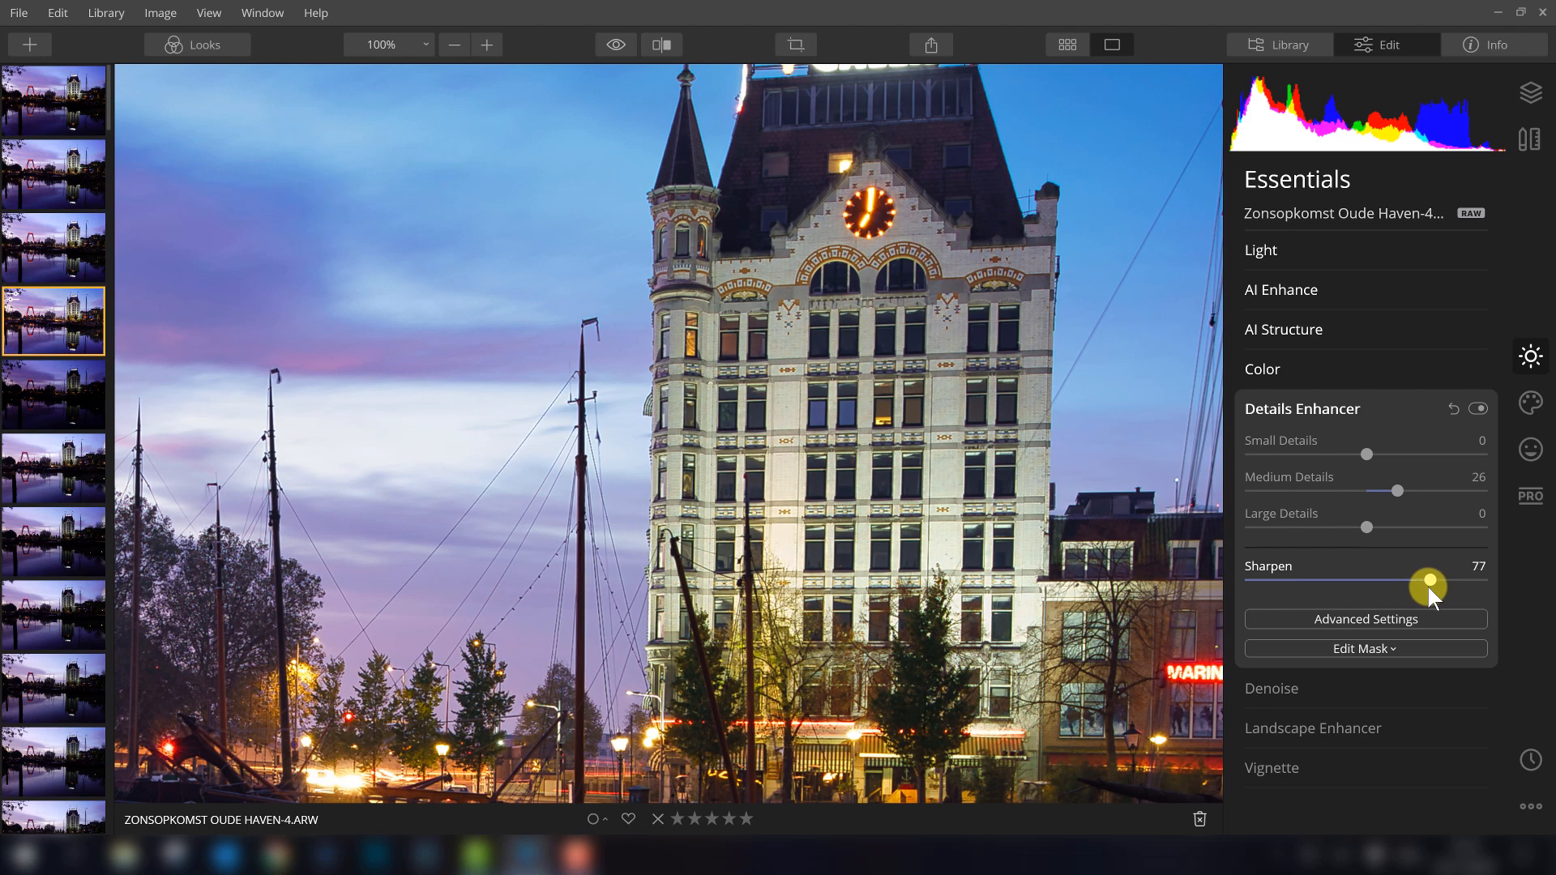
{"action": "left_click_drag", "start_coordinate": [1417, 588], "coordinate": [1387, 587]}
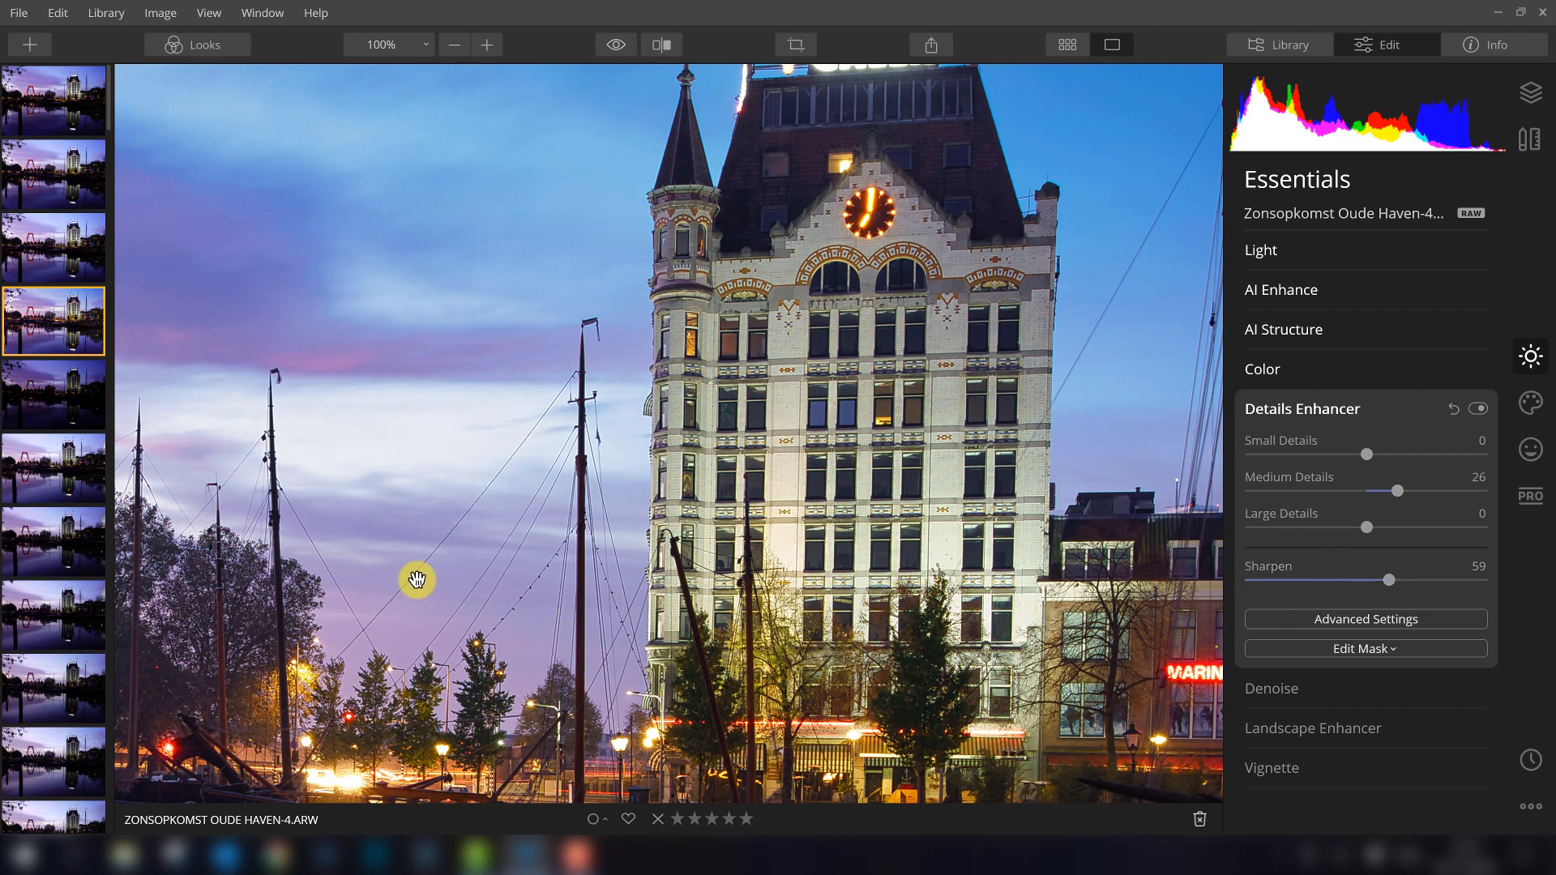
Step: Compare Sharpen at 26 and 63 on the mast rigging at 300% zoom, settle on 19, and close the Details Enhancer
{"action": "left_click", "coordinate": [393, 45]}
{"action": "left_click", "coordinate": [389, 174]}
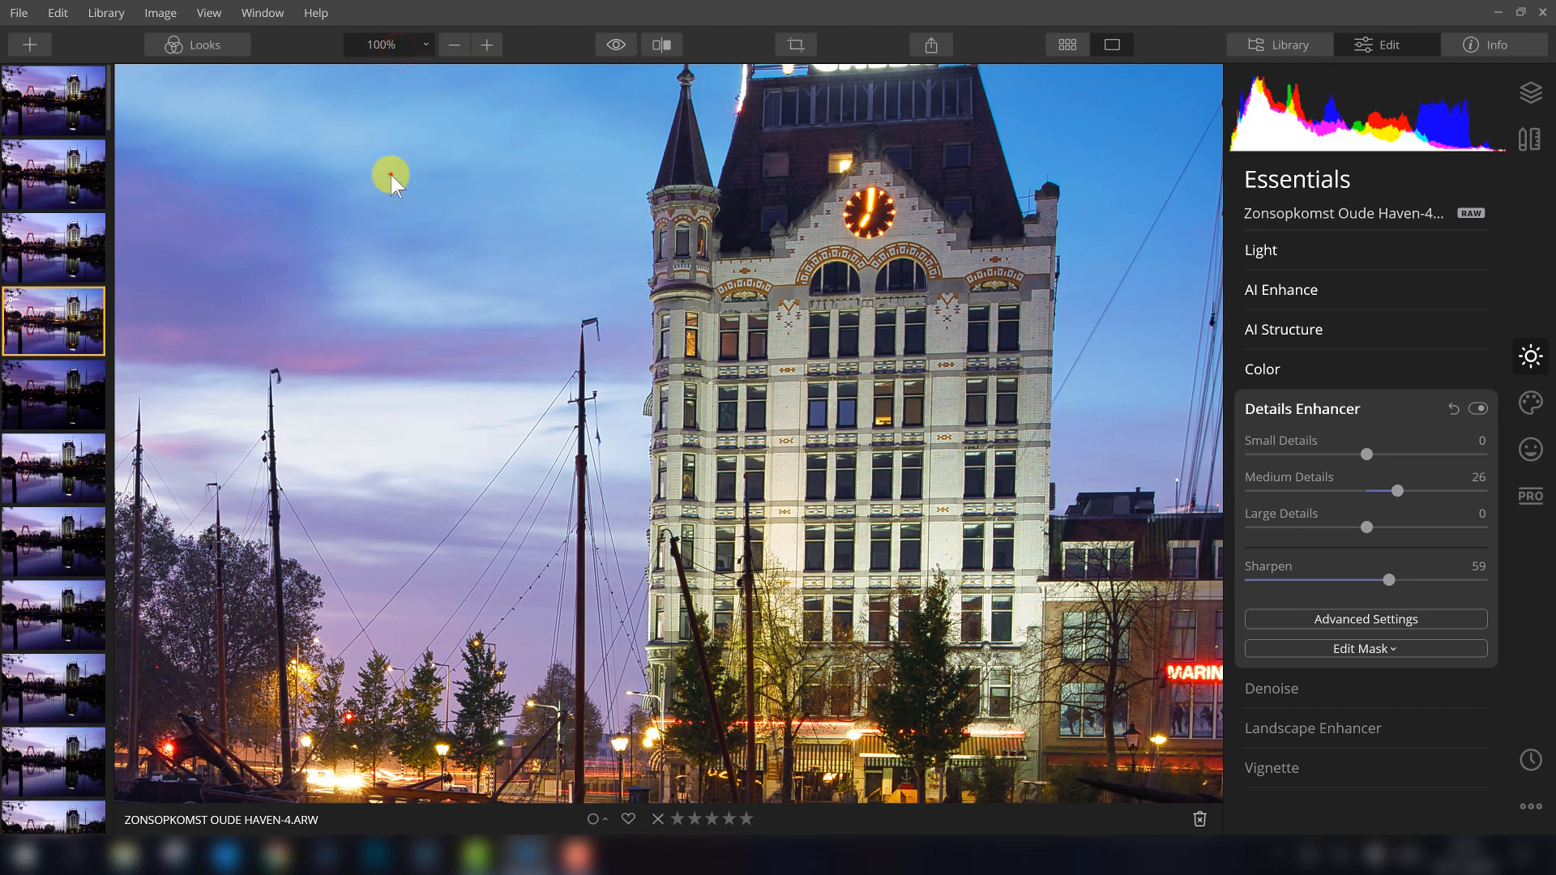
{"action": "left_click_drag", "start_coordinate": [316, 410], "coordinate": [722, 256]}
{"action": "left_click_drag", "start_coordinate": [476, 535], "coordinate": [655, 416]}
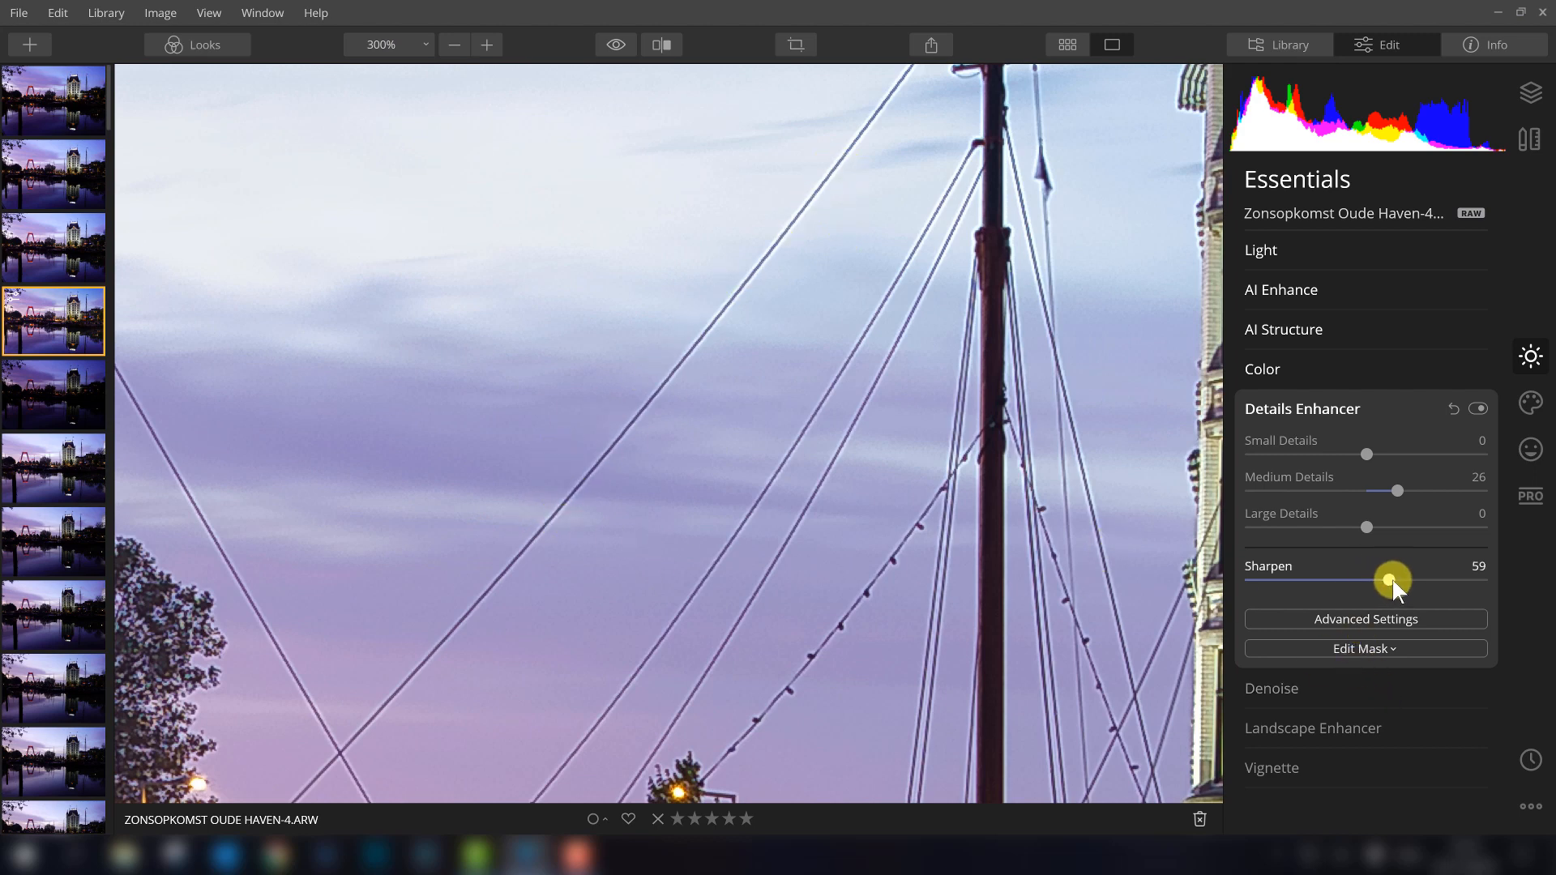
{"action": "left_click_drag", "start_coordinate": [1391, 581], "coordinate": [1310, 581]}
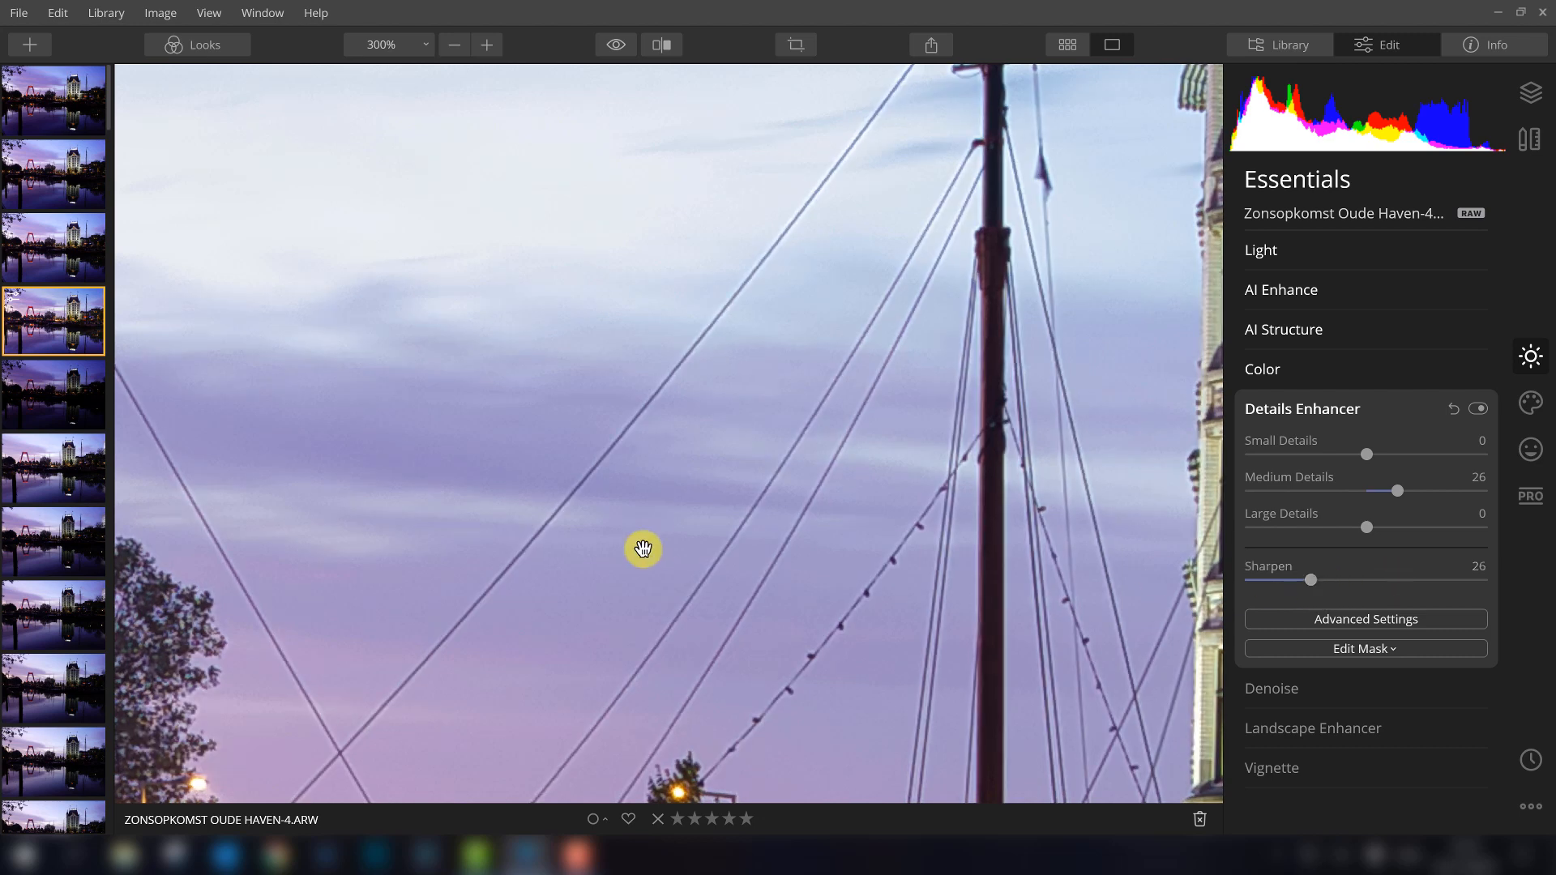
{"action": "left_click", "coordinate": [1395, 577]}
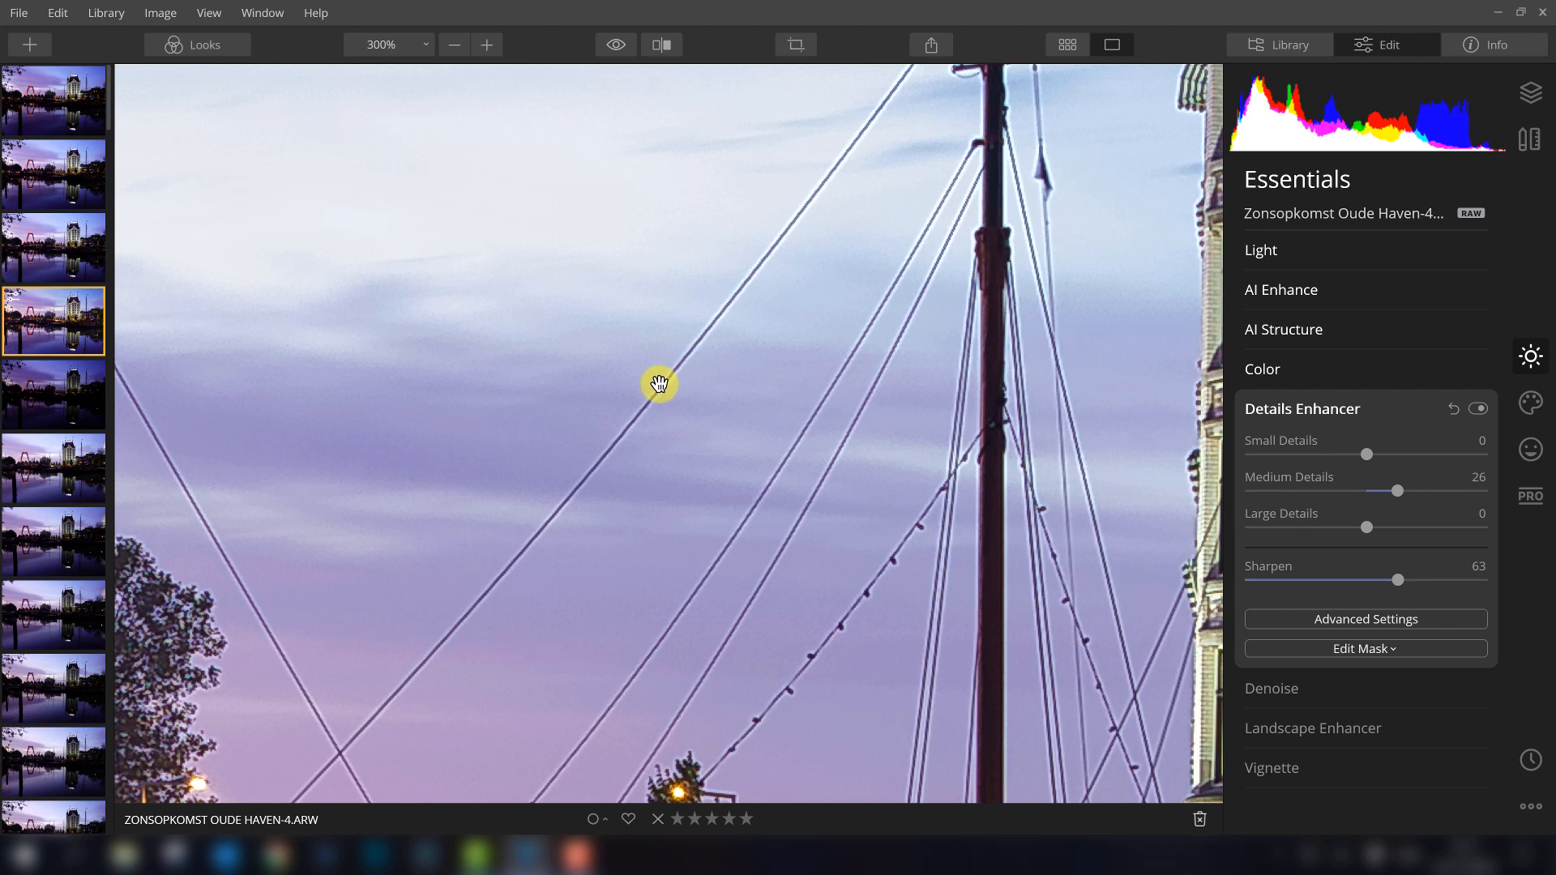
{"action": "left_click", "coordinate": [1308, 580]}
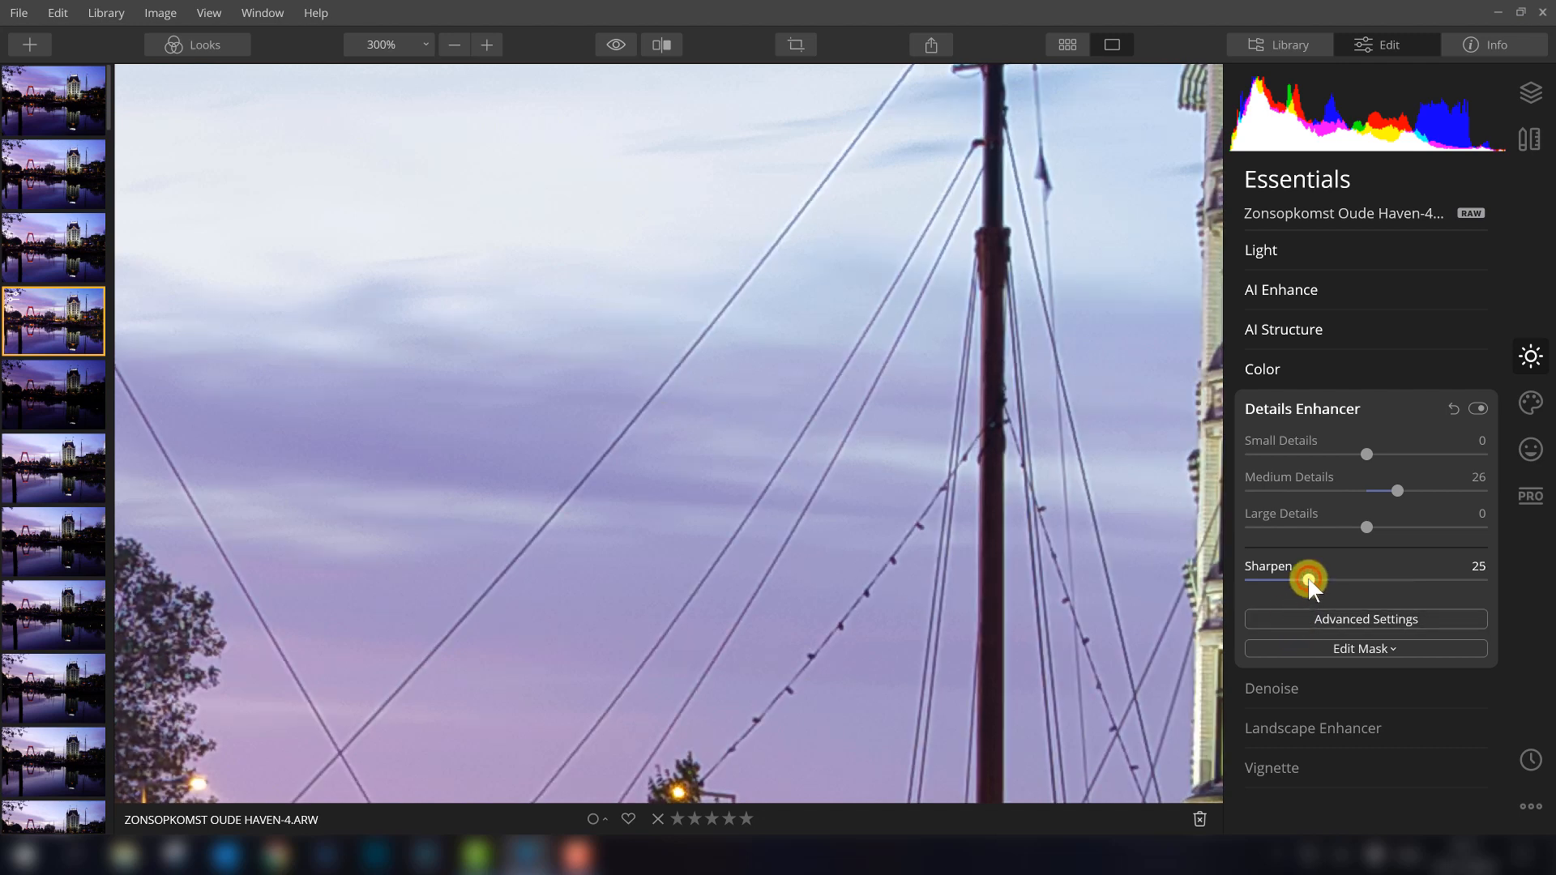
{"action": "left_click_drag", "start_coordinate": [1308, 580], "coordinate": [1295, 580]}
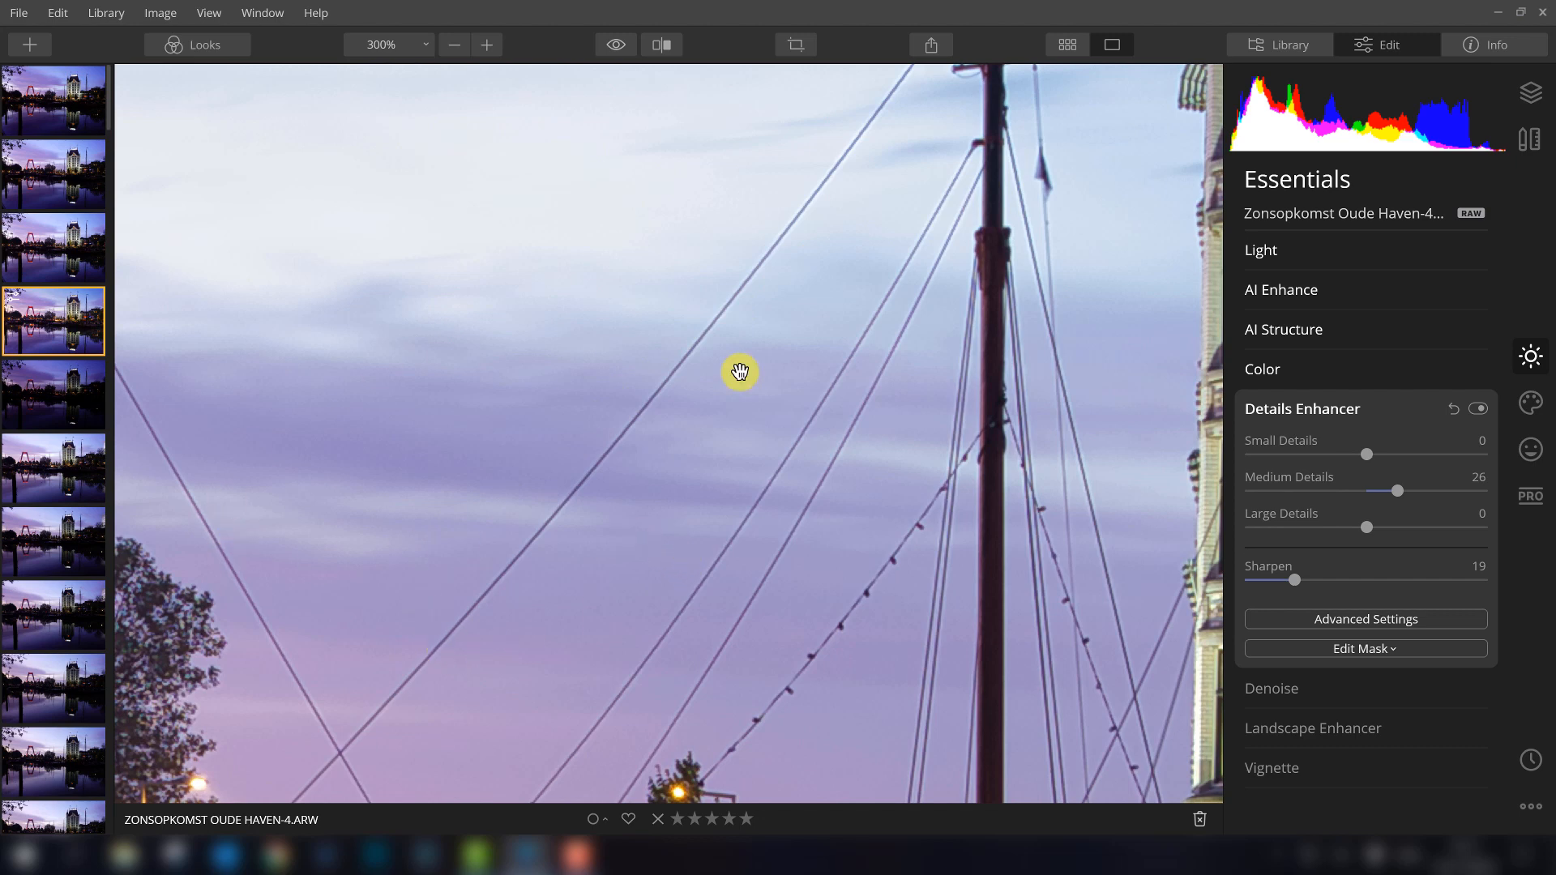
{"action": "left_click", "coordinate": [851, 401]}
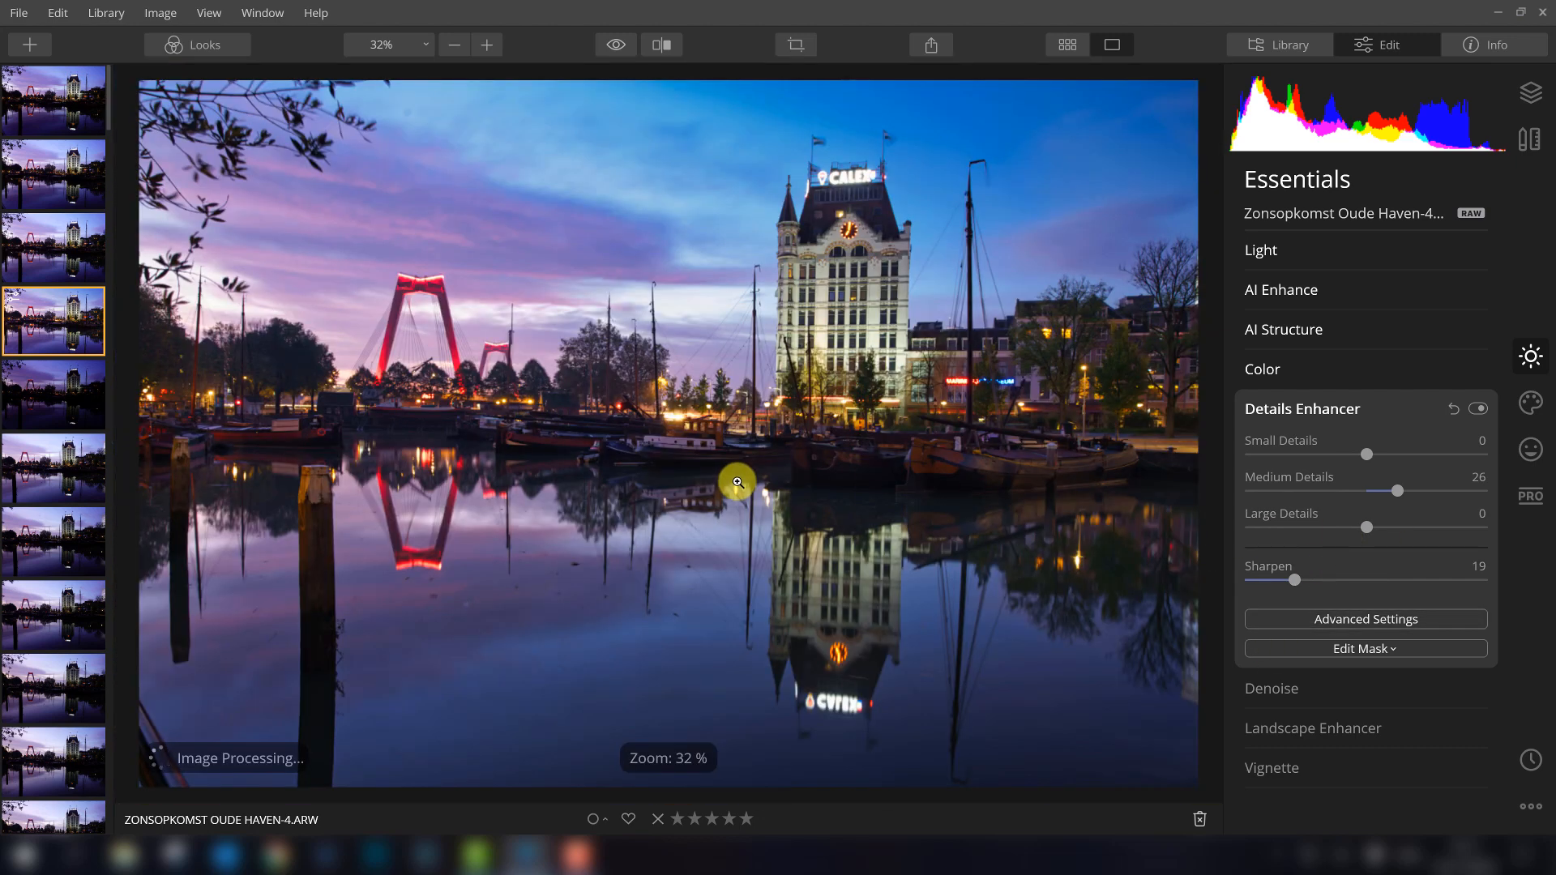
{"action": "left_click", "coordinate": [1353, 619]}
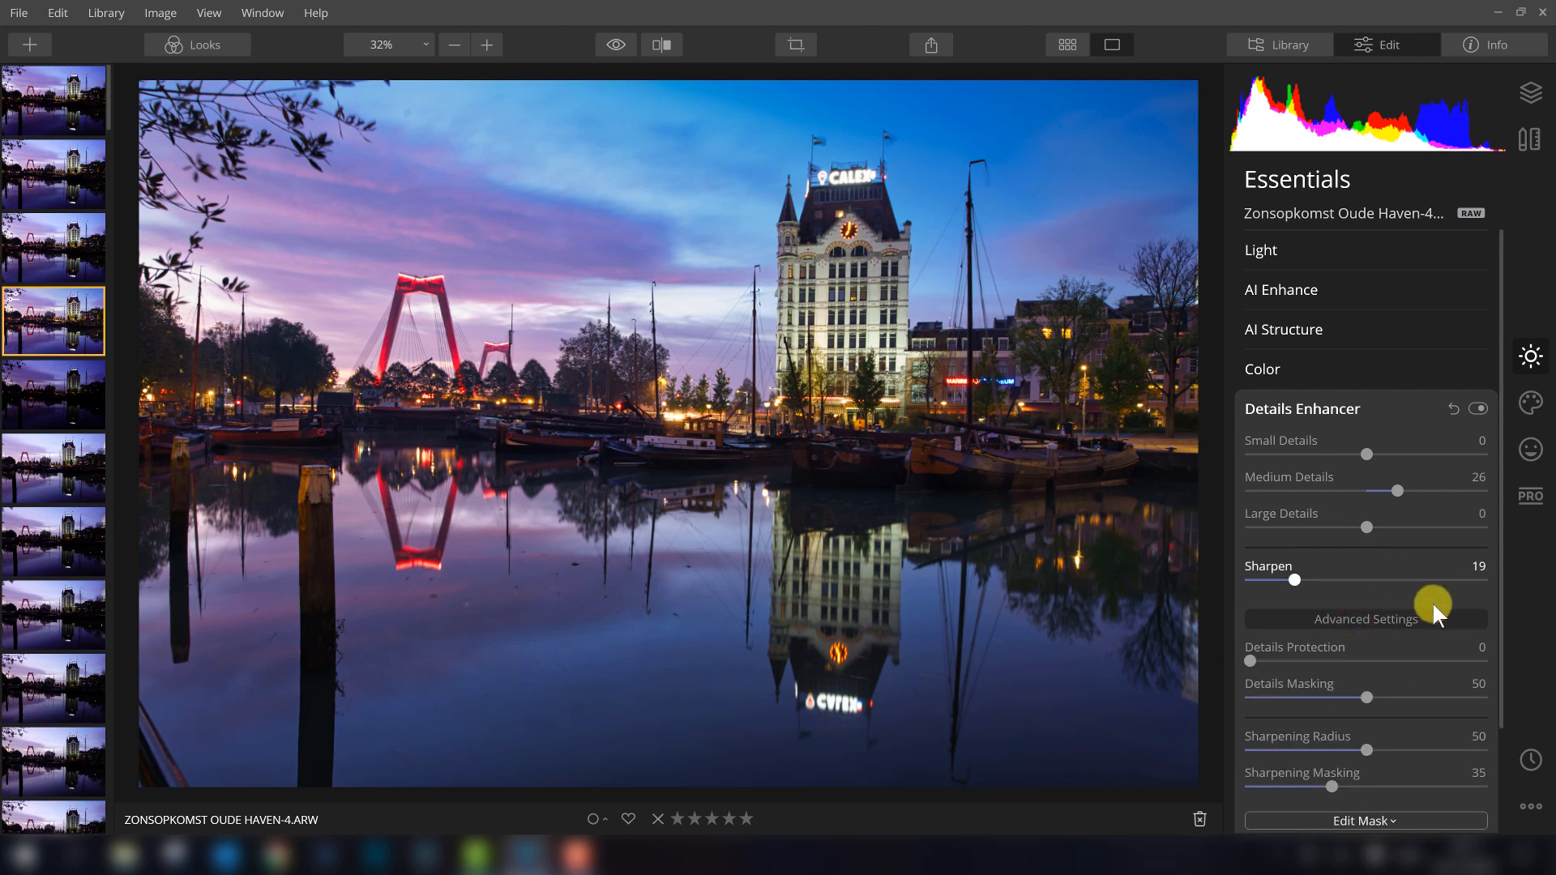
{"action": "left_click", "coordinate": [1329, 410]}
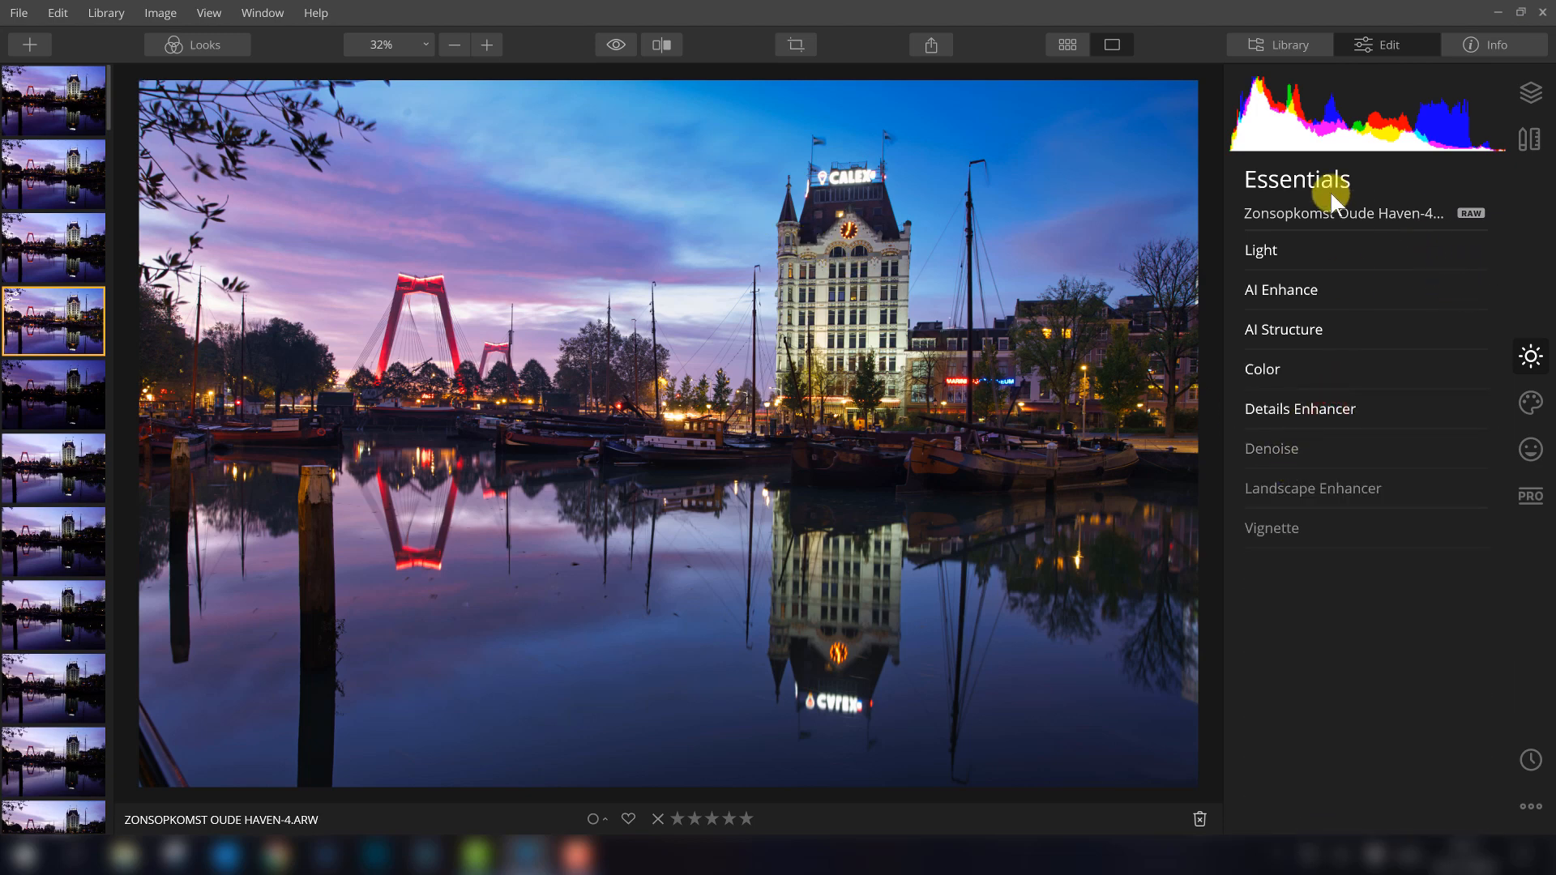
Step: Examine the tower and sky at 100% zoom, return to the full photo, and look at the Denoise settings without changing them
{"action": "left_click", "coordinate": [814, 218]}
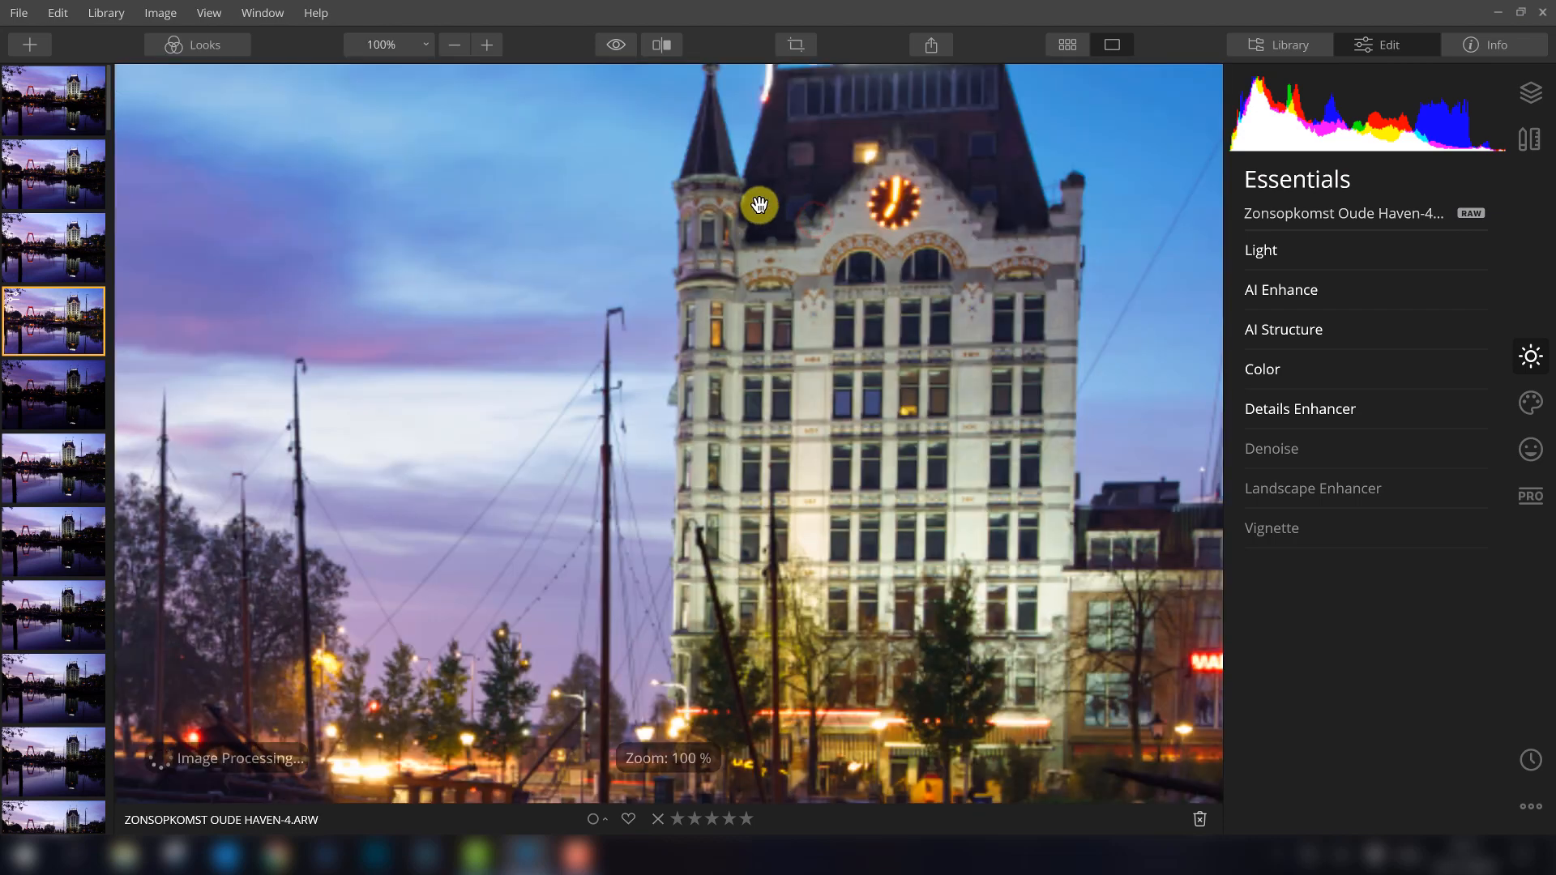
{"action": "left_click_drag", "start_coordinate": [757, 201], "coordinate": [729, 497]}
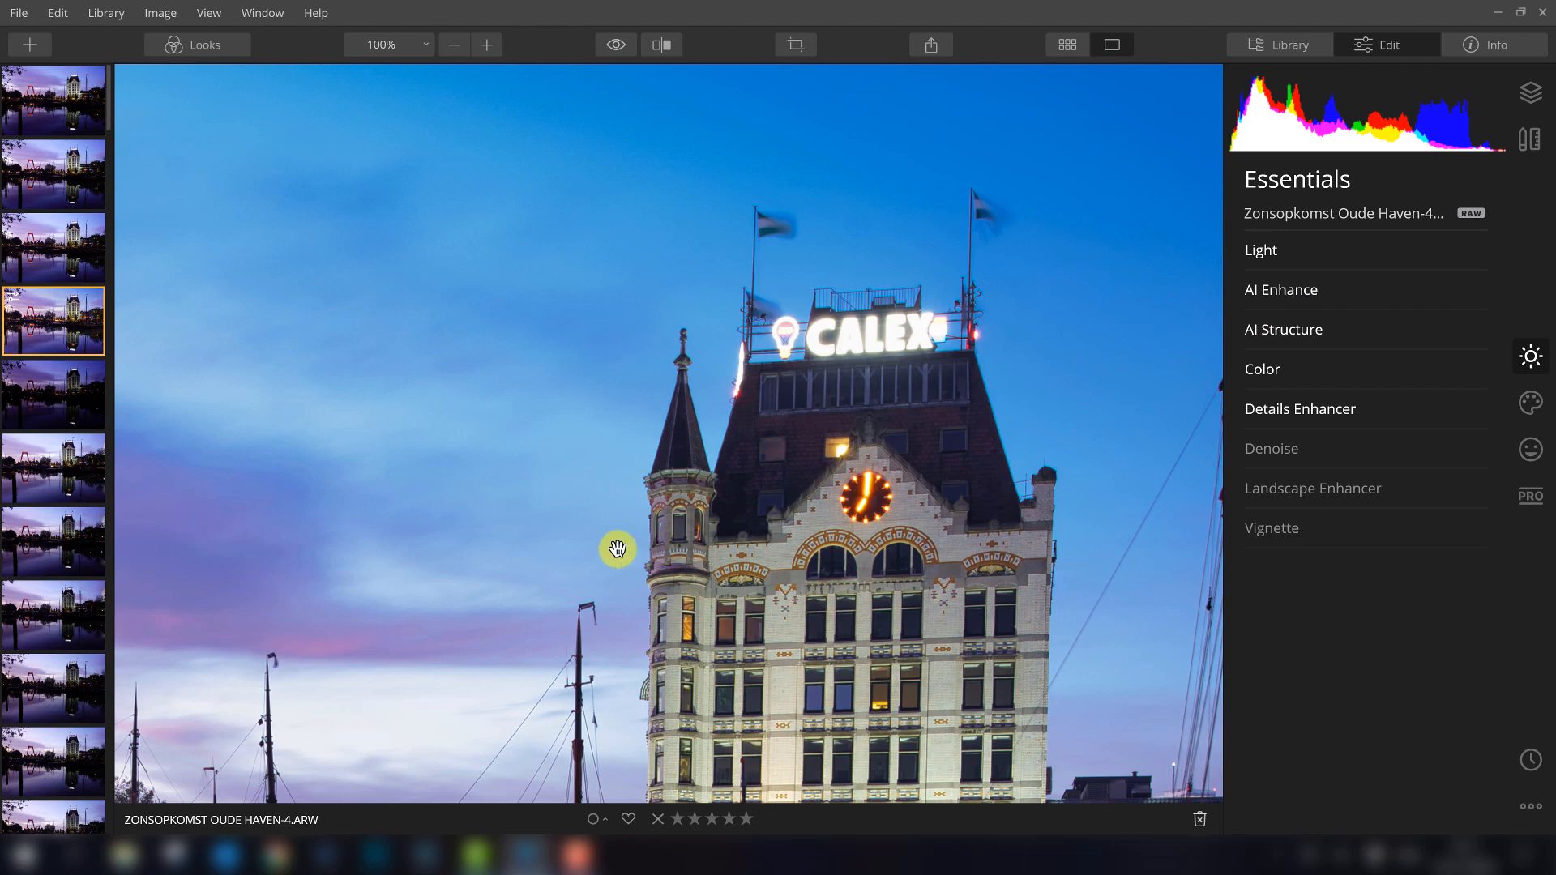
{"action": "left_click_drag", "start_coordinate": [617, 561], "coordinate": [666, 268]}
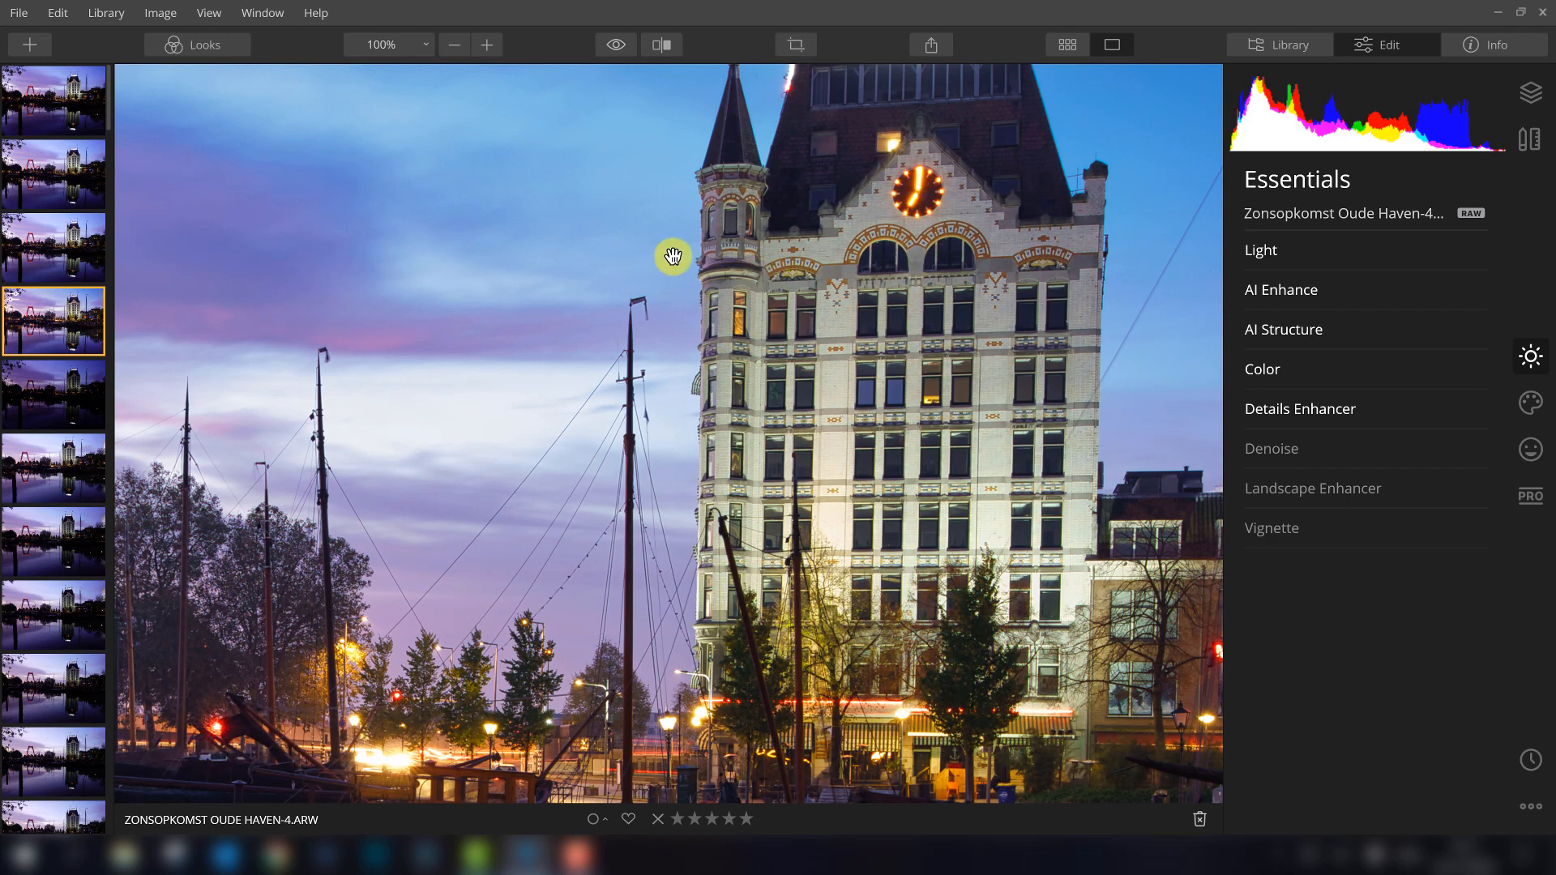
{"action": "left_click_drag", "start_coordinate": [672, 257], "coordinate": [584, 423]}
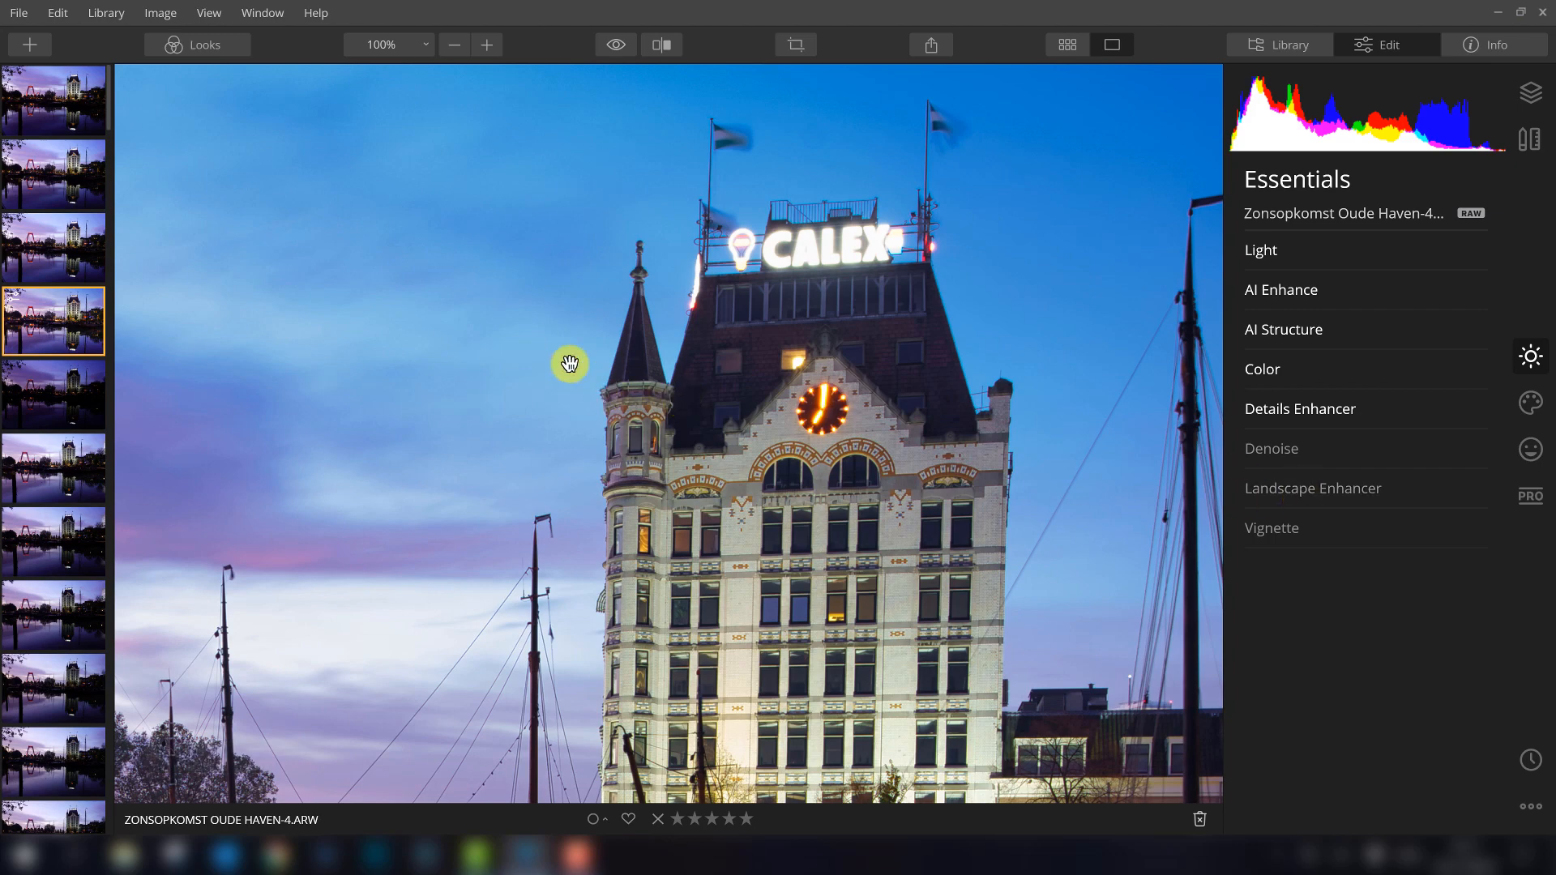
{"action": "left_click", "coordinate": [616, 396]}
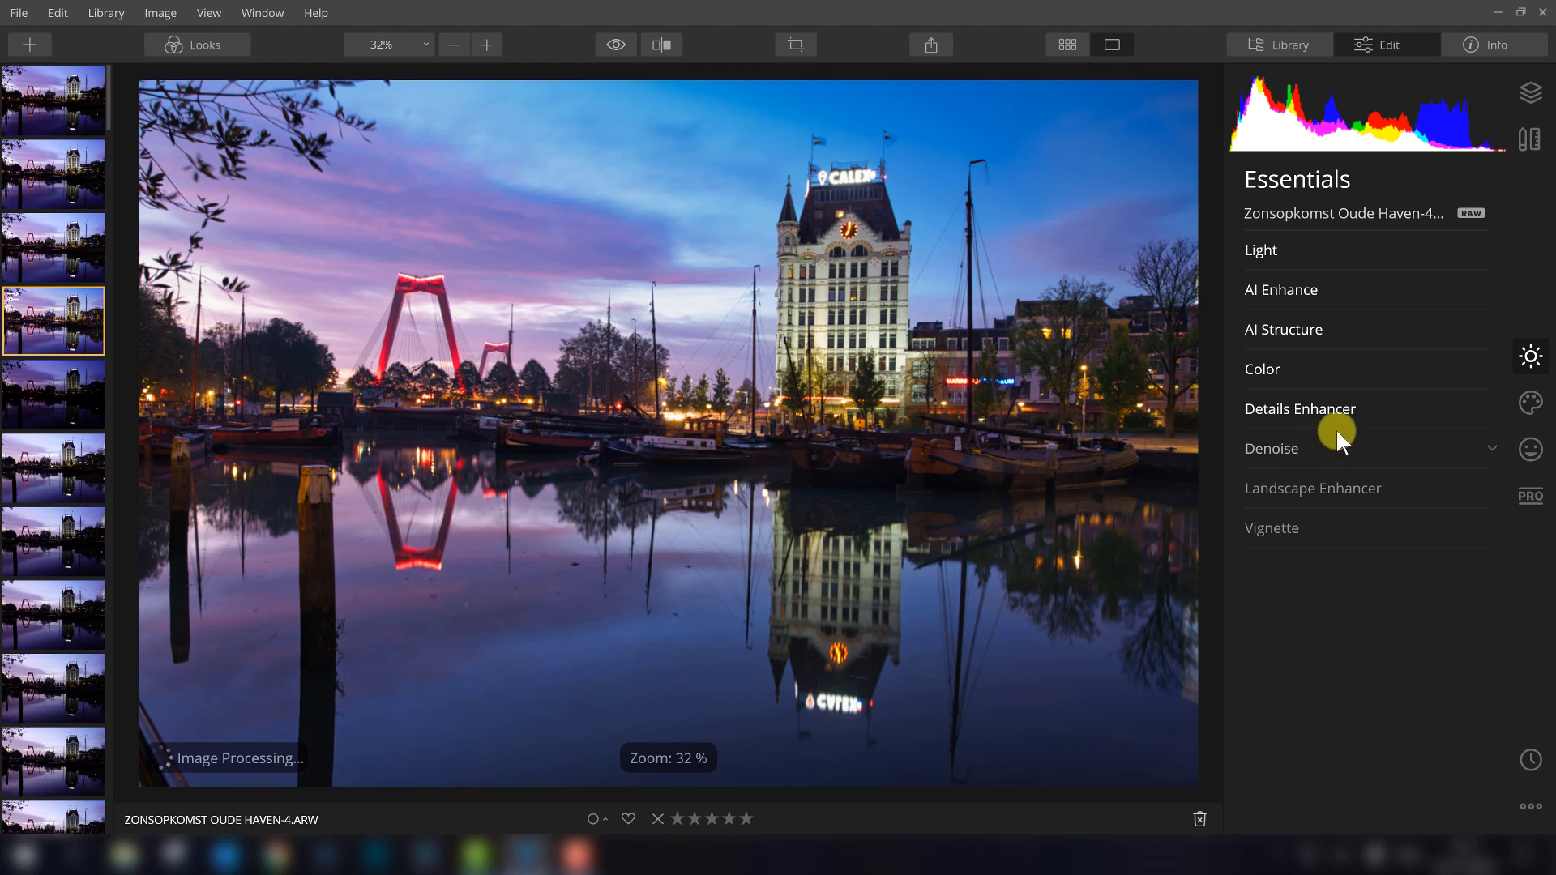
{"action": "left_click", "coordinate": [1278, 449]}
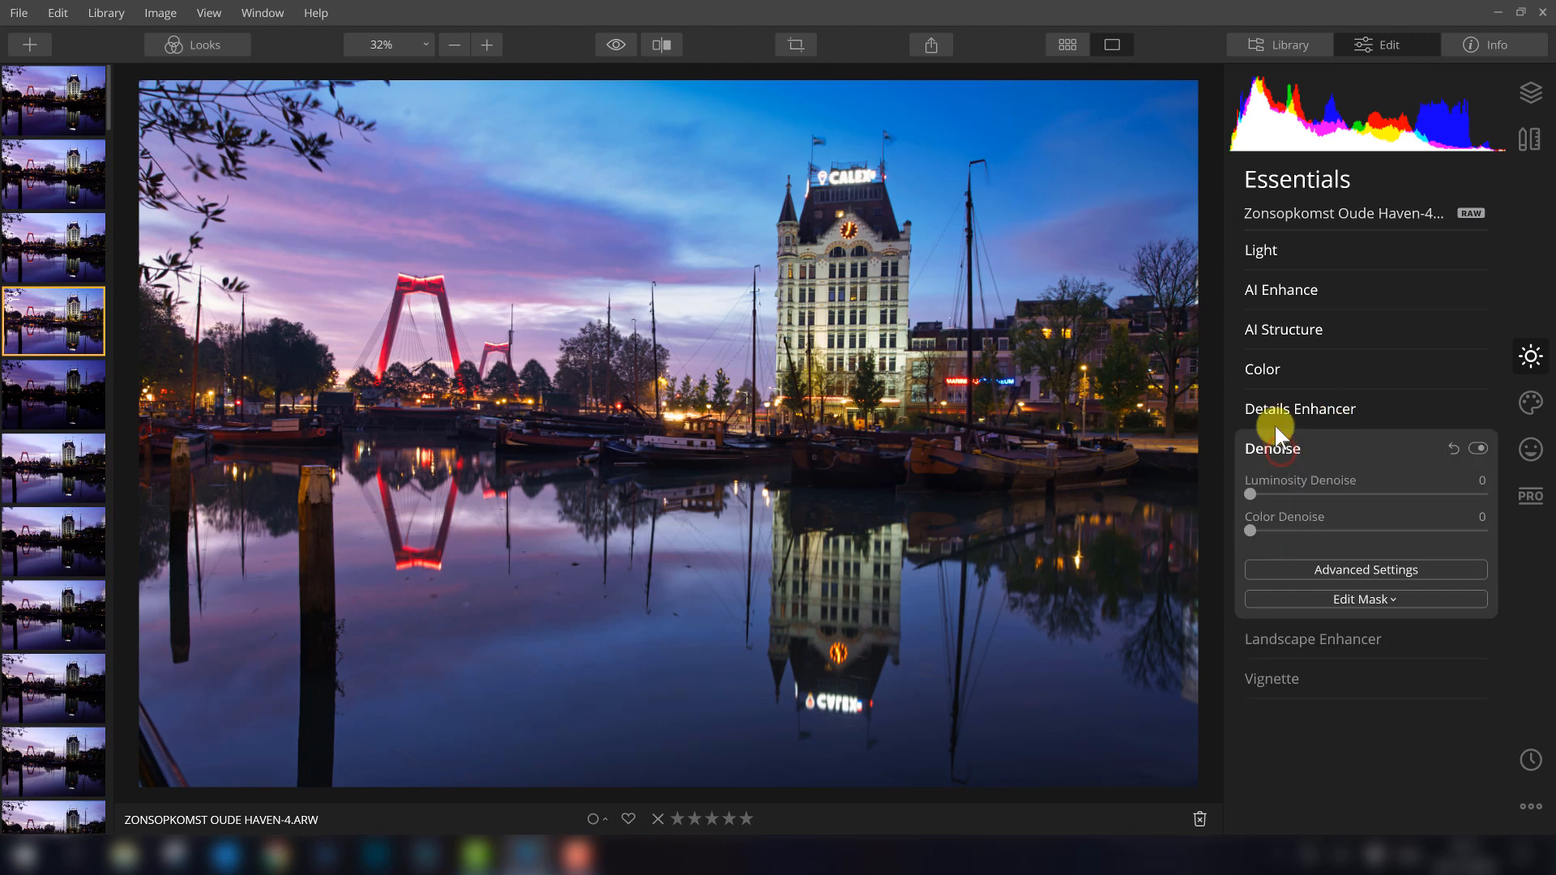
{"action": "left_click", "coordinate": [1320, 442]}
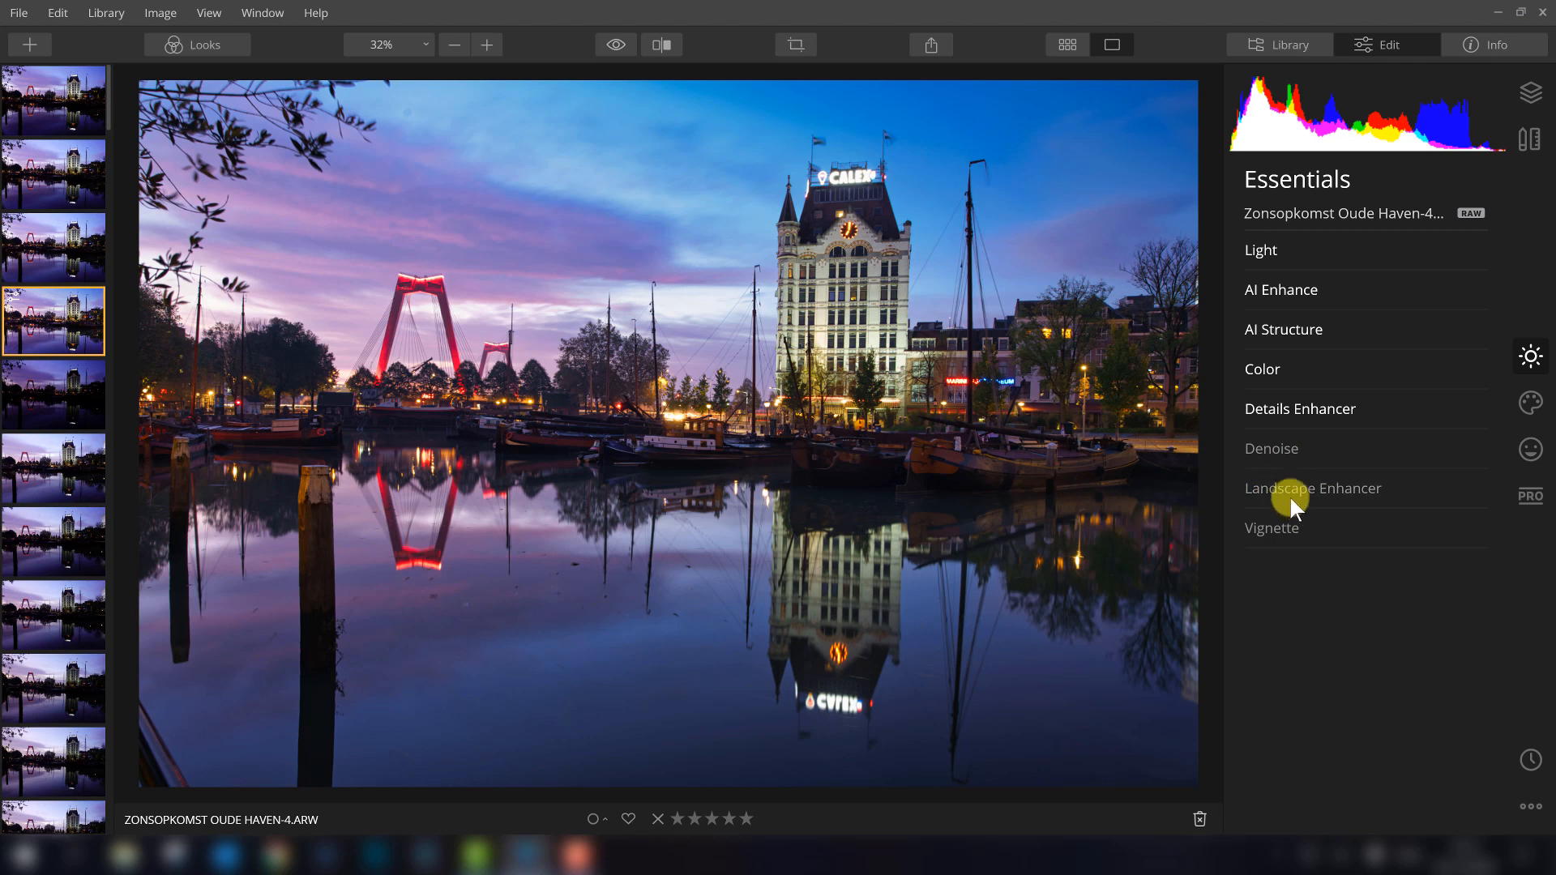
Step: In the Landscape Enhancer, set Golden Hour to 29 and Foliage Enhancer to 67
{"action": "left_click", "coordinate": [1289, 490]}
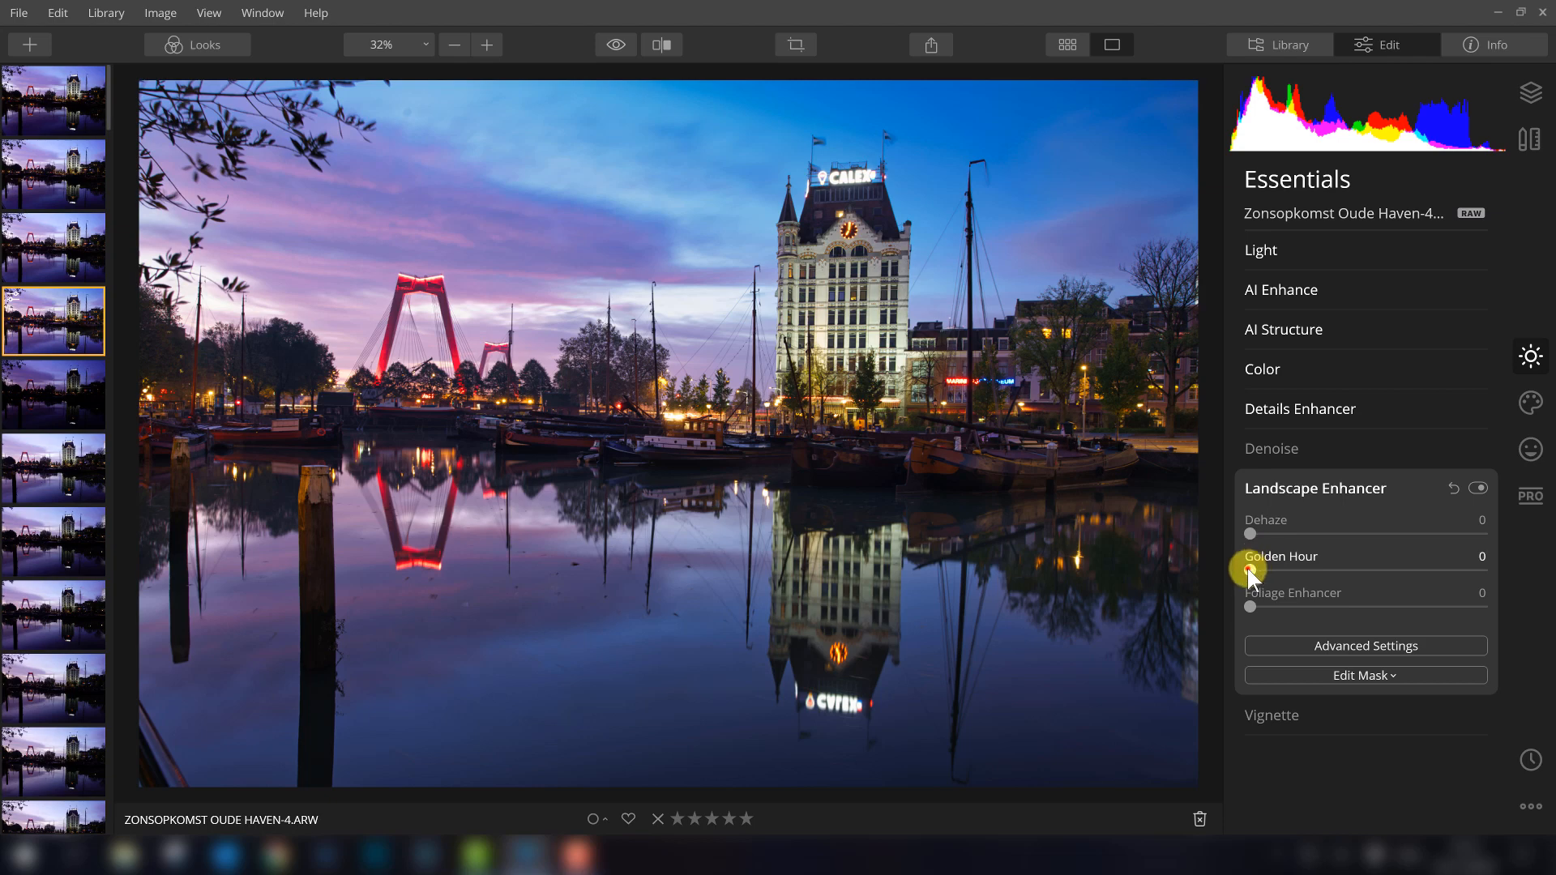
{"action": "left_click_drag", "start_coordinate": [1248, 569], "coordinate": [1314, 571]}
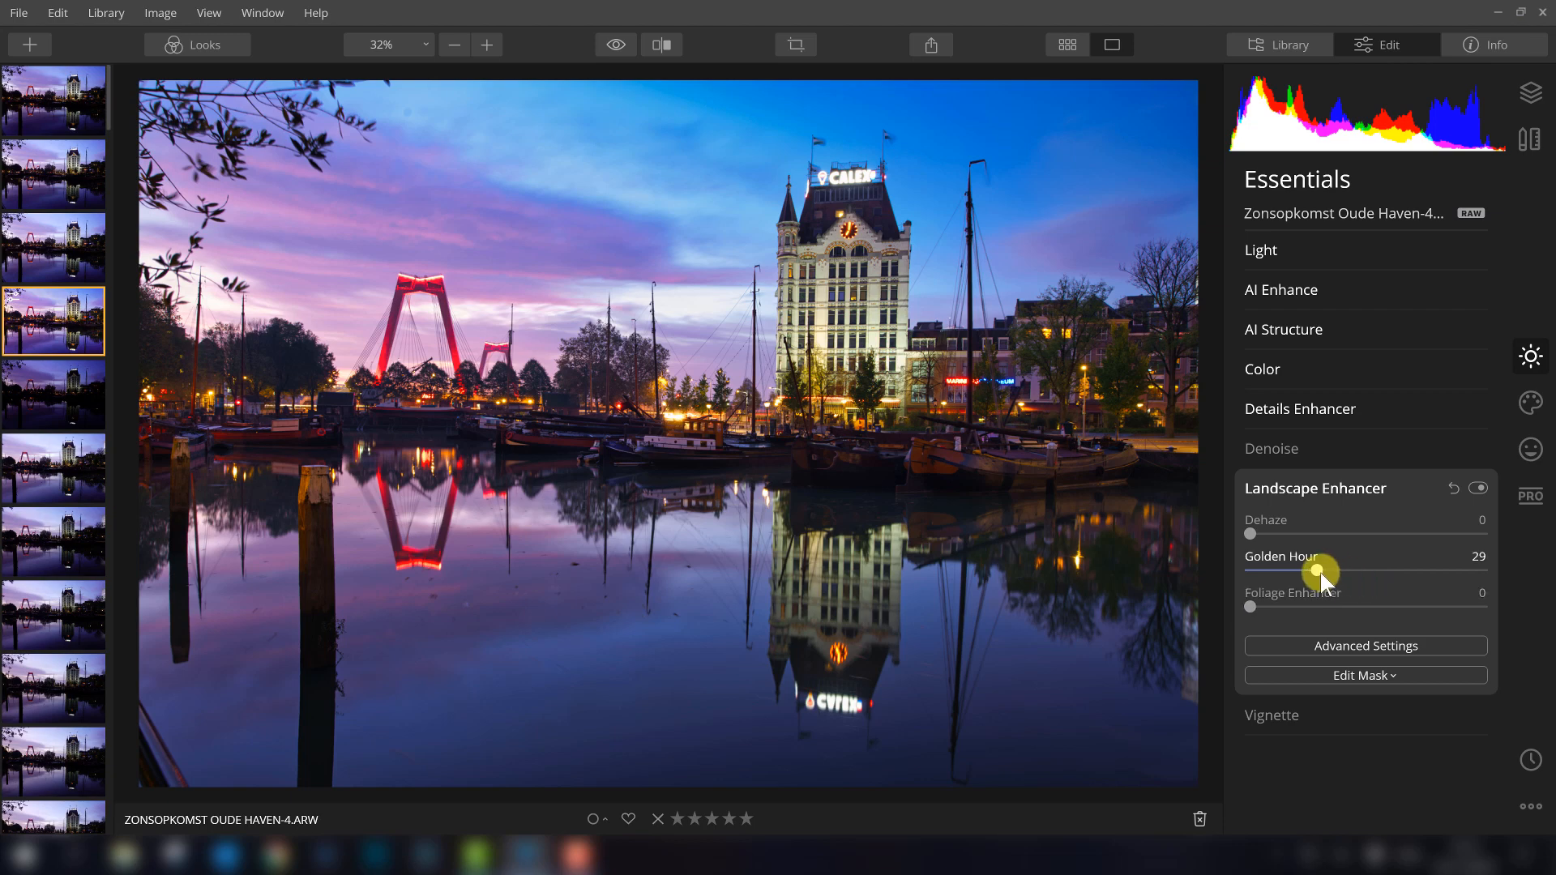
{"action": "left_click", "coordinate": [1321, 571]}
{"action": "left_click_drag", "start_coordinate": [1321, 570], "coordinate": [1314, 570]}
{"action": "mouse_move", "coordinate": [1319, 570]}
{"action": "left_mouse_down"}
{"action": "mouse_move", "coordinate": [1221, 562]}
{"action": "mouse_move", "coordinate": [1336, 561]}
{"action": "mouse_move", "coordinate": [1321, 573]}
{"action": "left_mouse_up"}
{"action": "left_click_drag", "start_coordinate": [1249, 606], "coordinate": [1406, 608]}
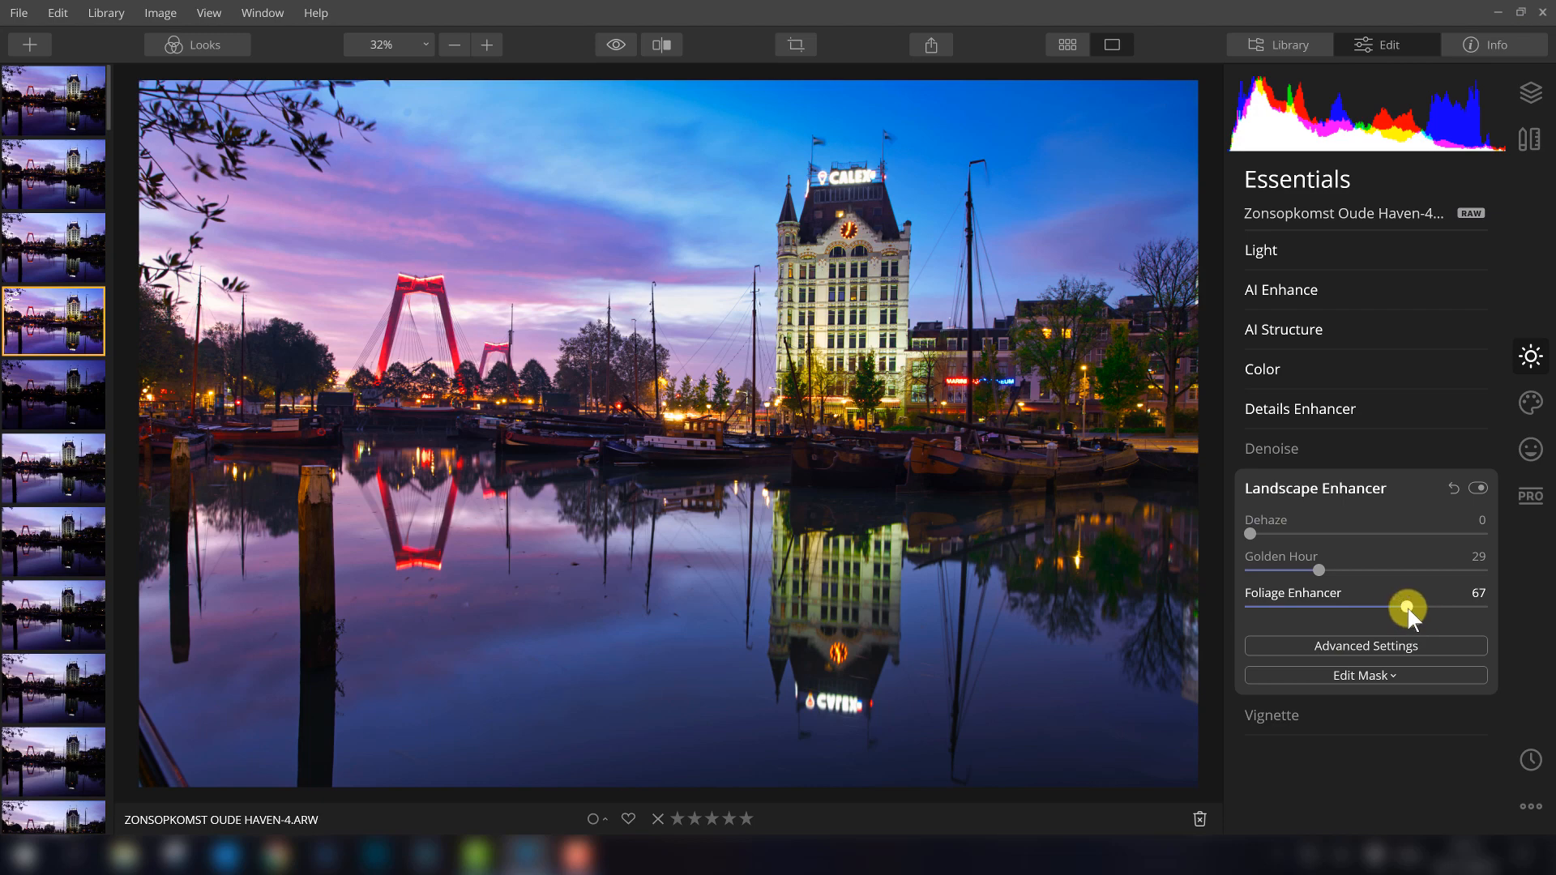
Step: Set the Foliage Enhancer to 10 and close the Landscape Enhancer
{"action": "left_click_drag", "start_coordinate": [1408, 607], "coordinate": [1370, 610]}
{"action": "left_click_drag", "start_coordinate": [1382, 610], "coordinate": [1271, 613]}
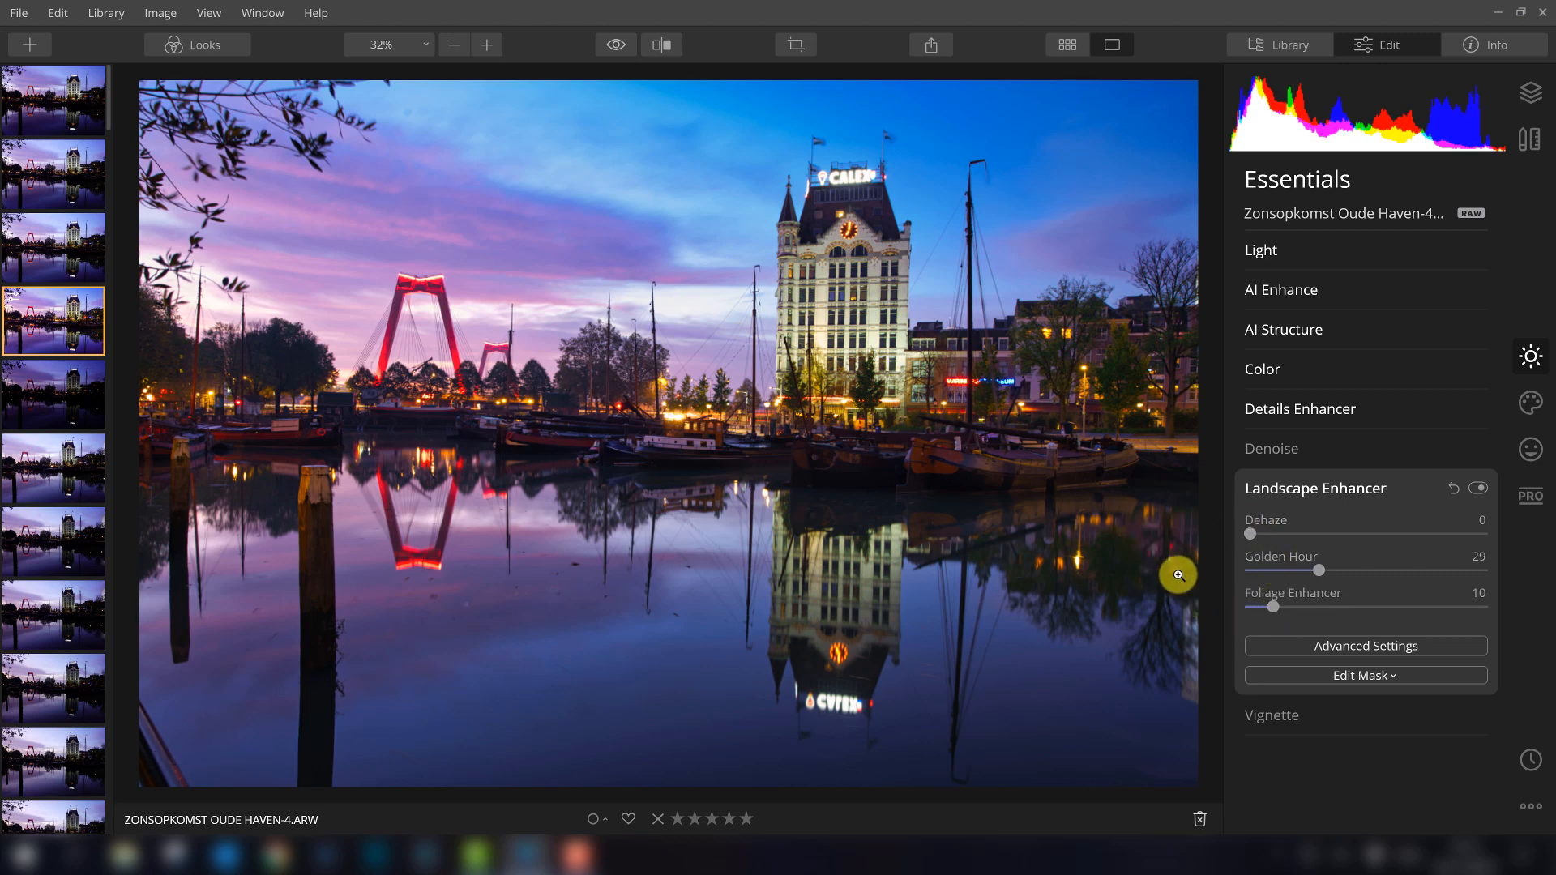
{"action": "left_click", "coordinate": [1305, 489]}
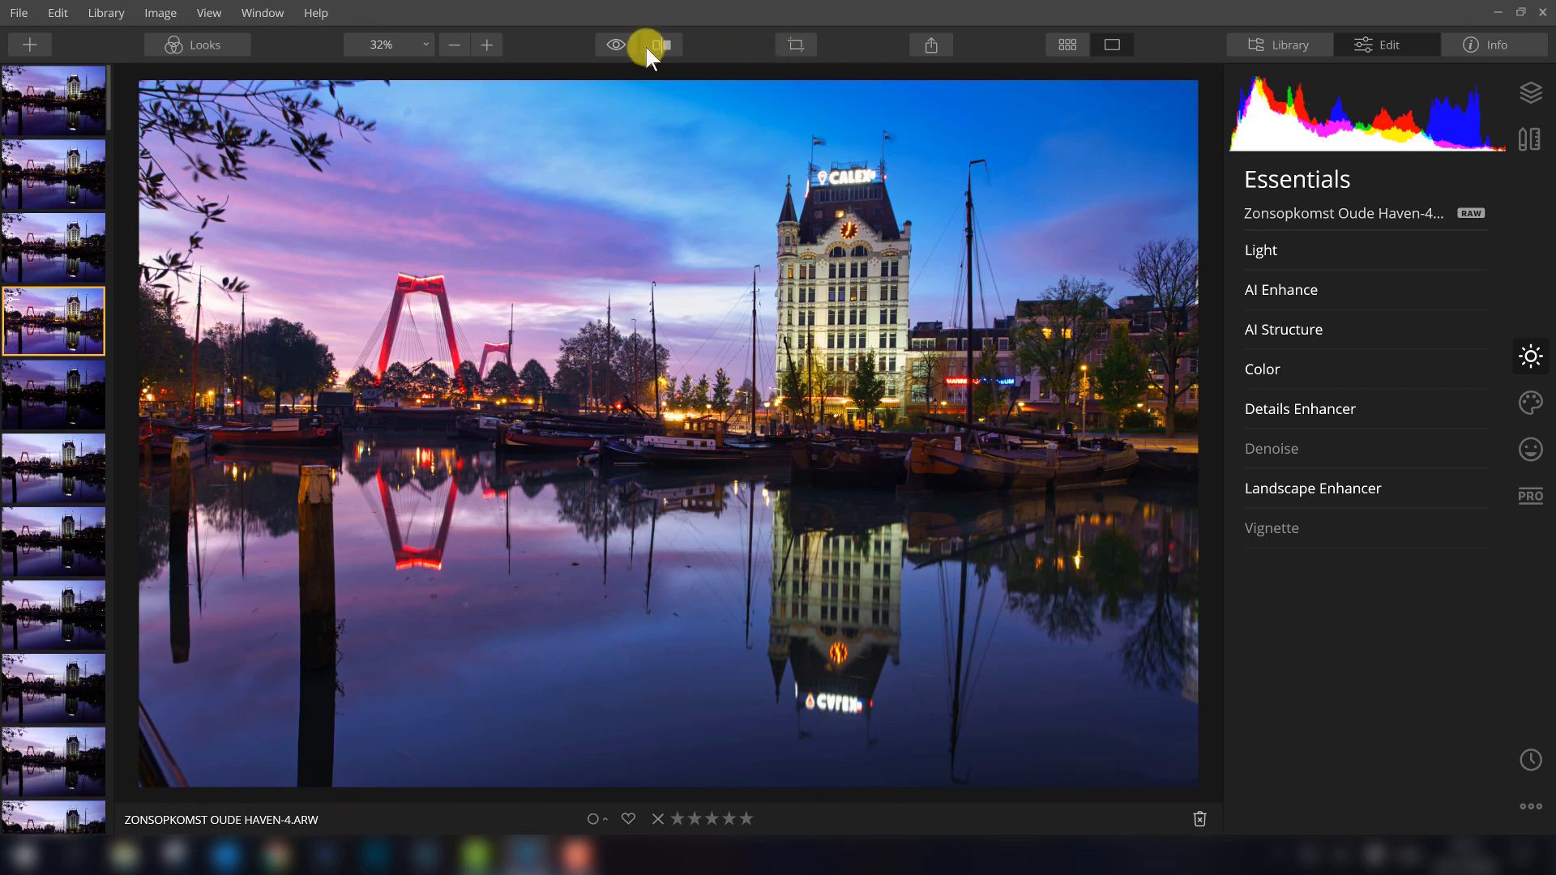
Step: Start a crop with the Original aspect ratio and trim the photo from its upper-left corner to about 7500 × 5000 pixels
{"action": "left_click", "coordinate": [790, 45]}
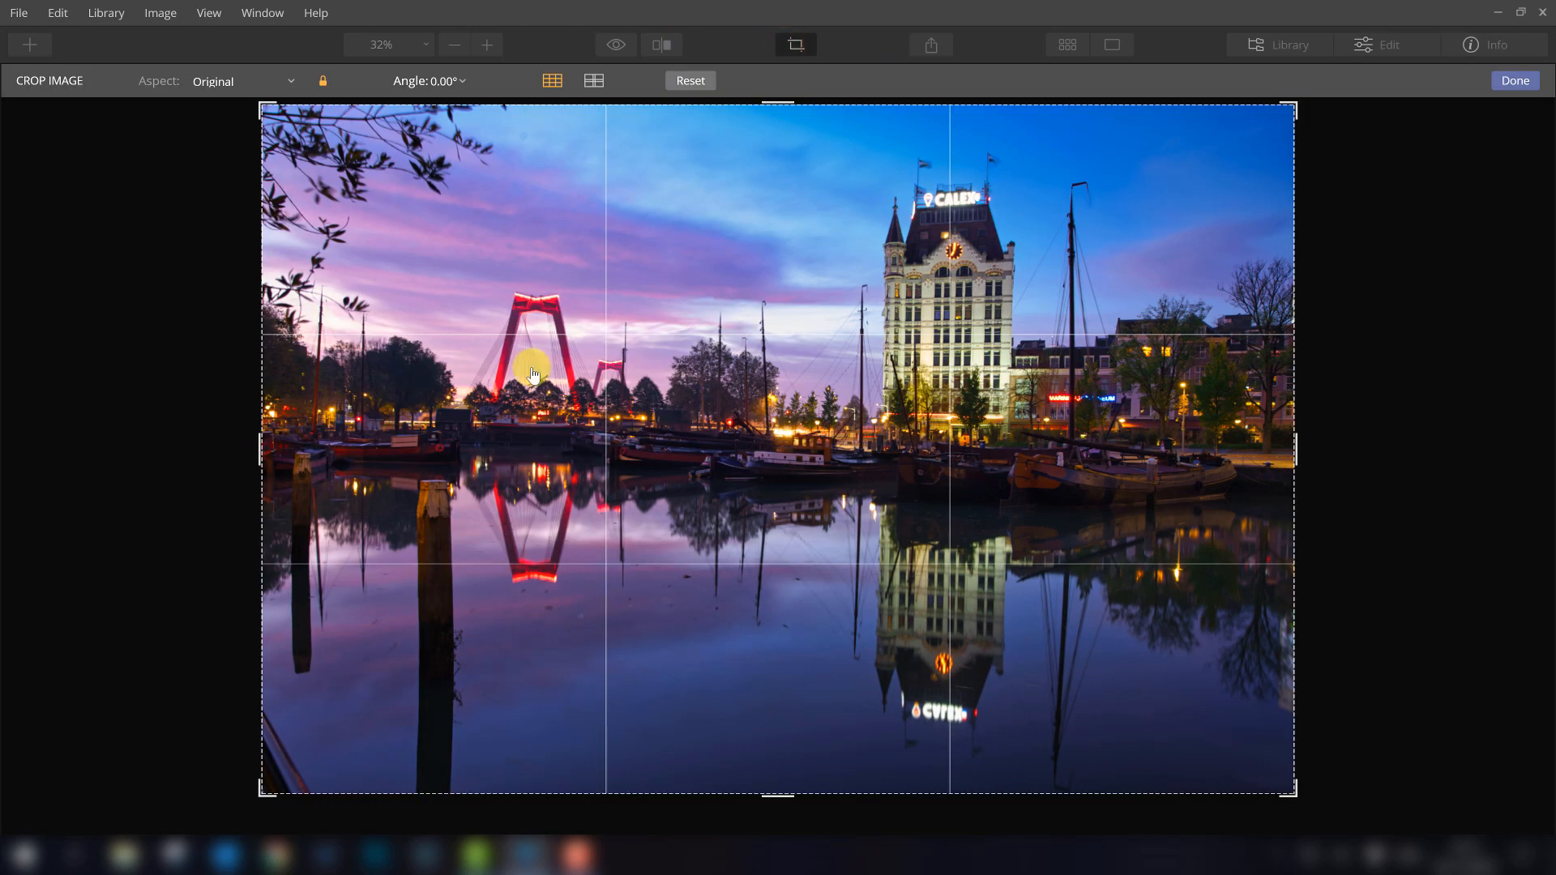
{"action": "left_click", "coordinate": [213, 81]}
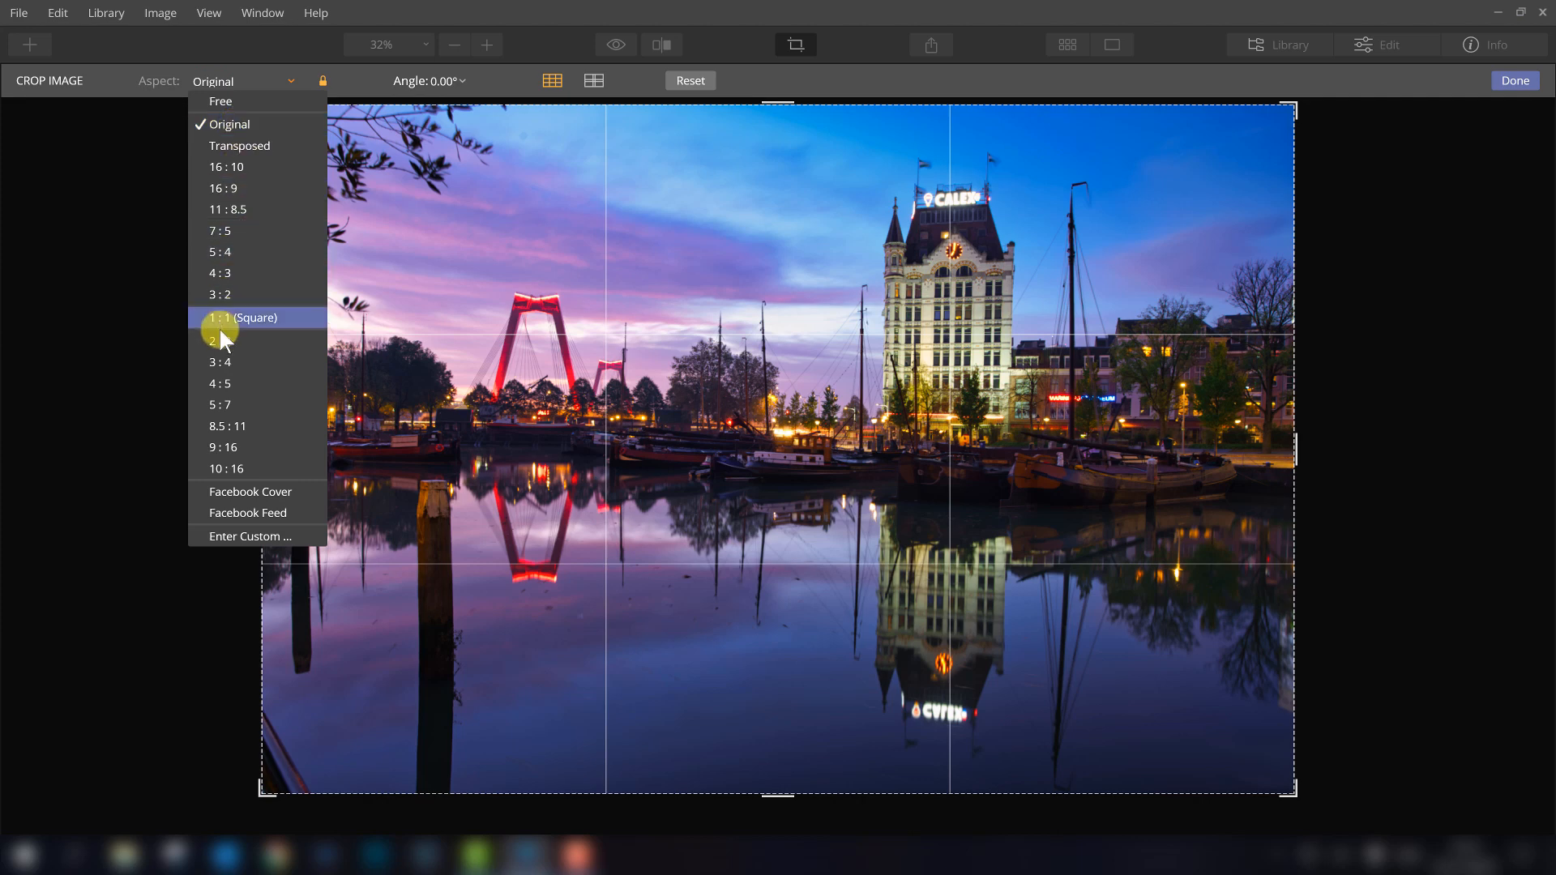
{"action": "left_click", "coordinate": [261, 122]}
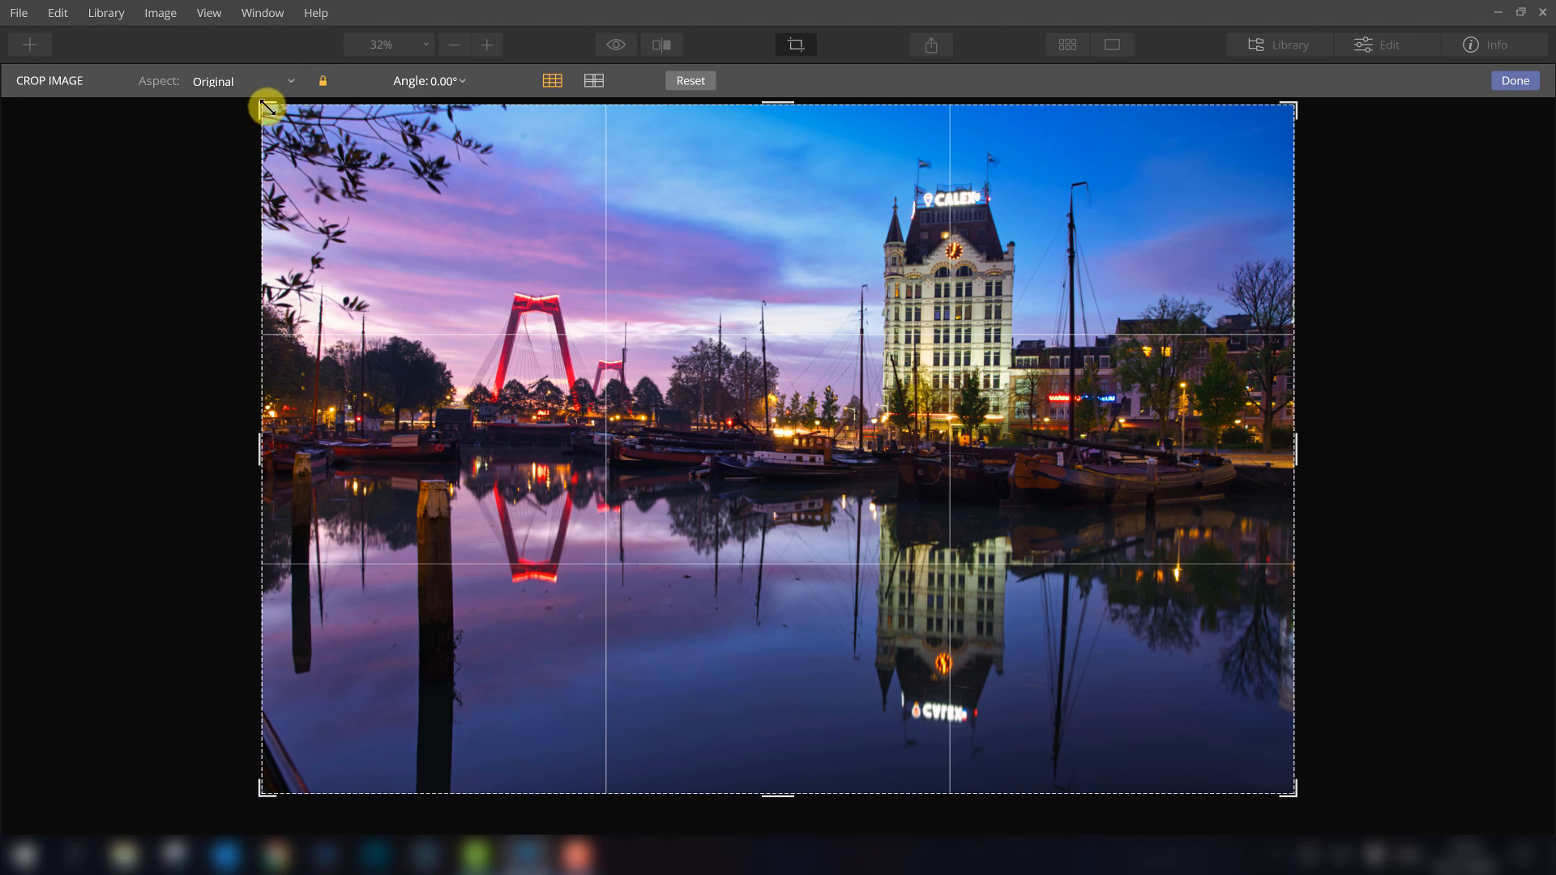
{"action": "left_click_drag", "start_coordinate": [268, 107], "coordinate": [289, 153]}
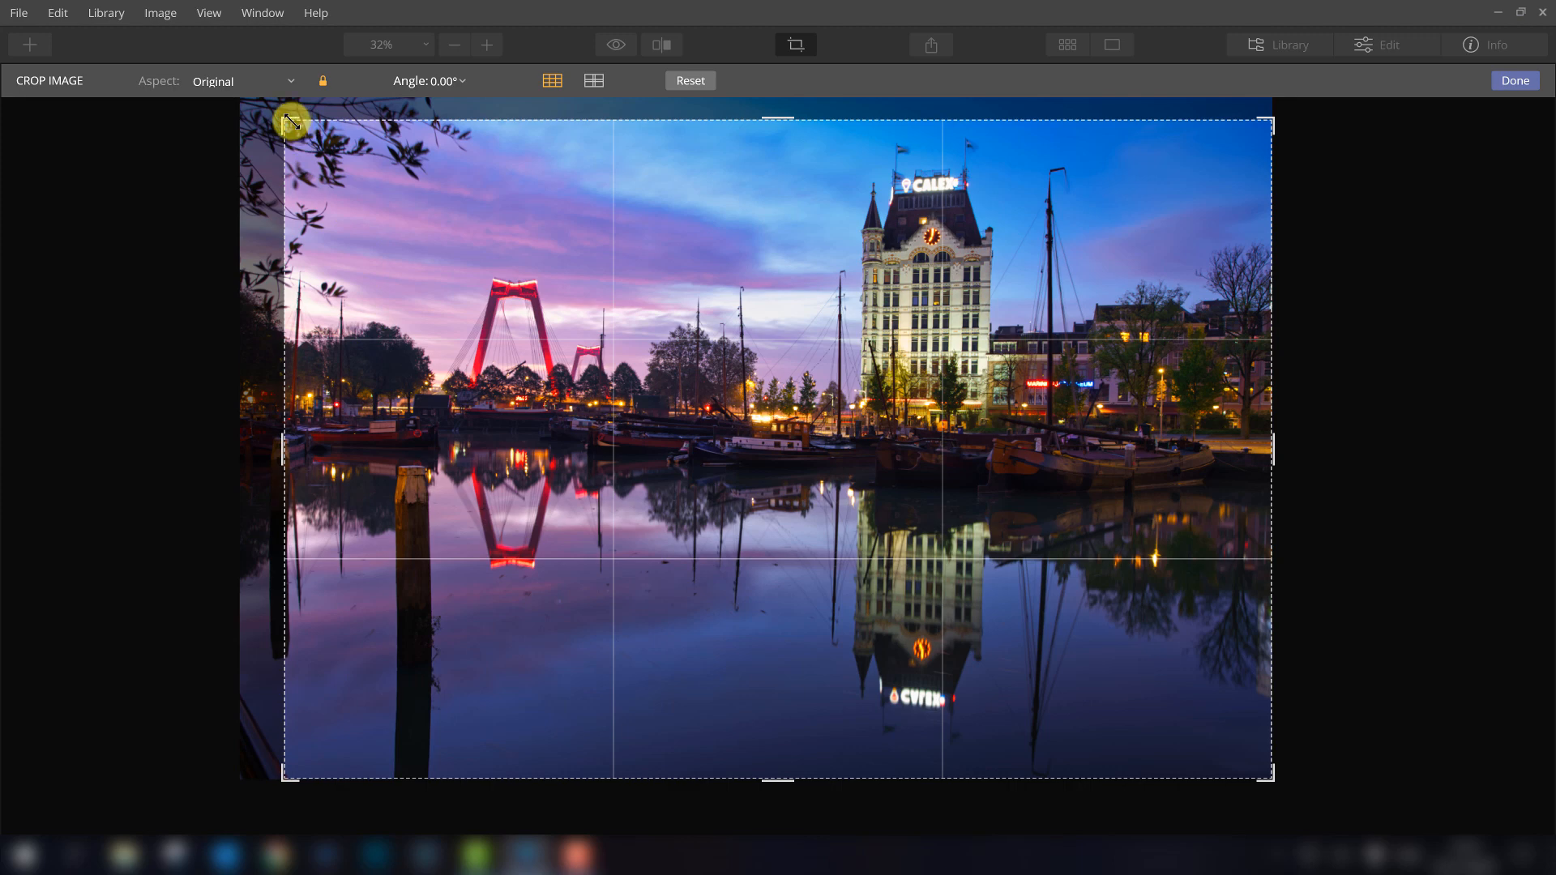
{"action": "left_click_drag", "start_coordinate": [290, 120], "coordinate": [297, 124]}
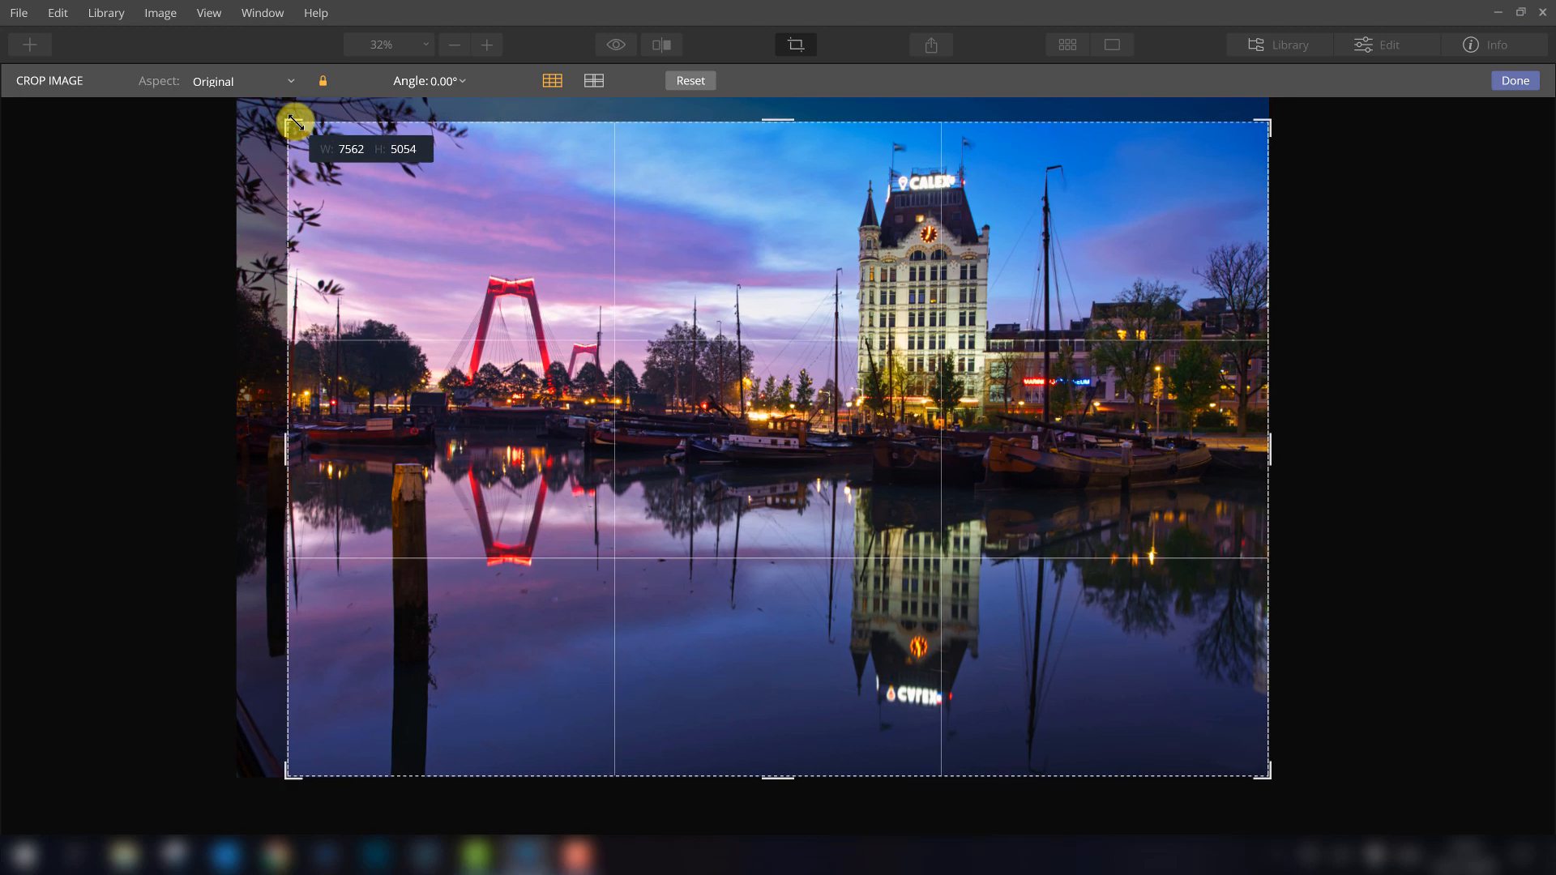
{"action": "left_click_drag", "start_coordinate": [296, 123], "coordinate": [298, 123]}
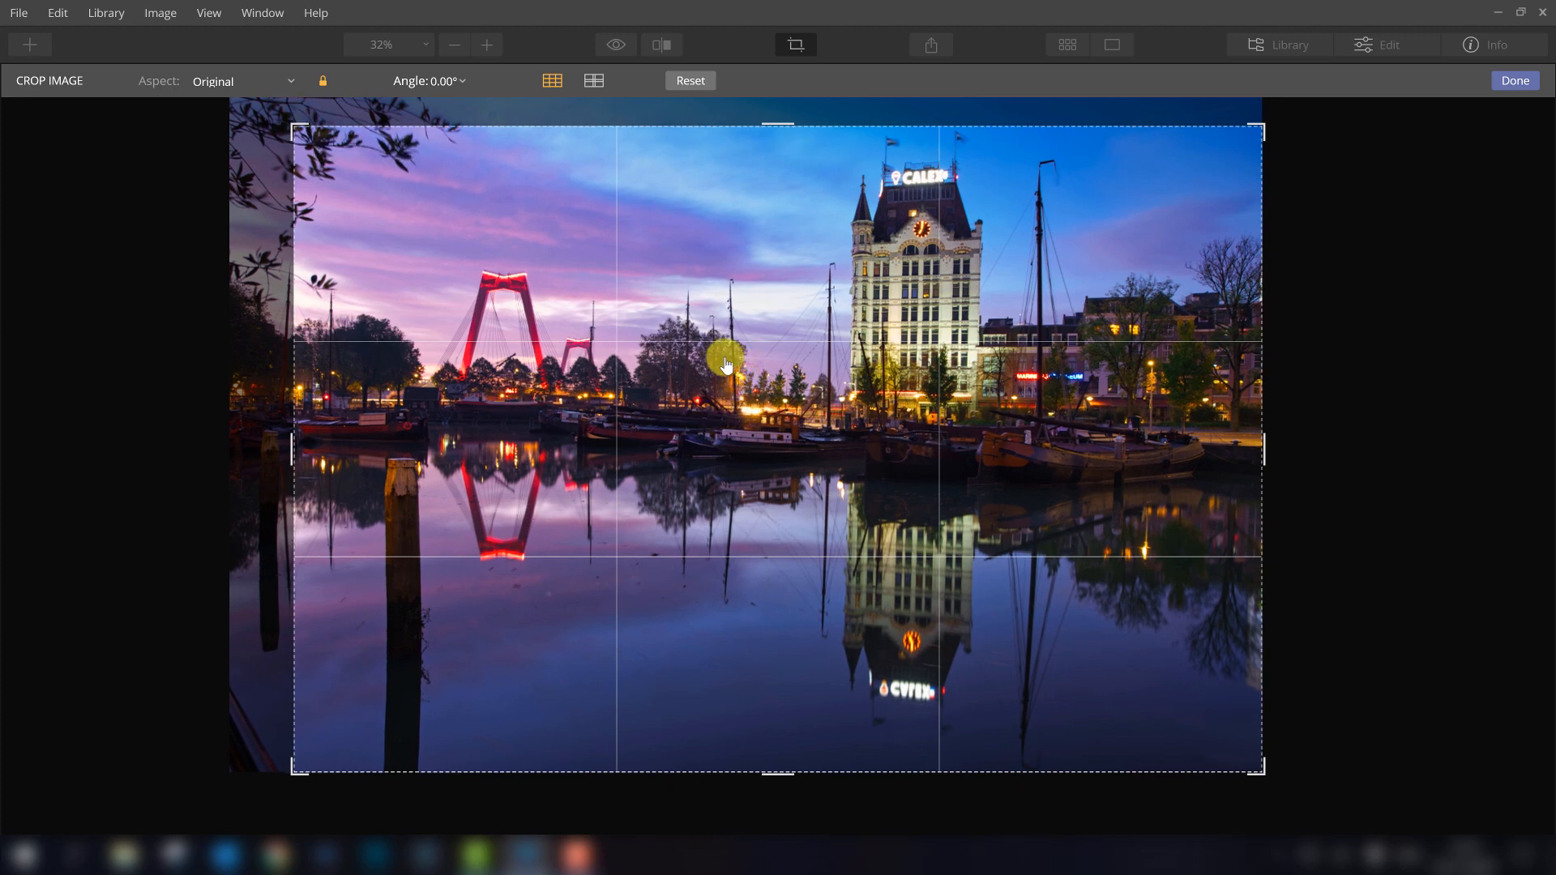
Step: Tighten the crop slightly from its lower-right corner, shift the photo slightly down inside the frame, and apply the crop
{"action": "left_click_drag", "start_coordinate": [532, 273], "coordinate": [535, 270]}
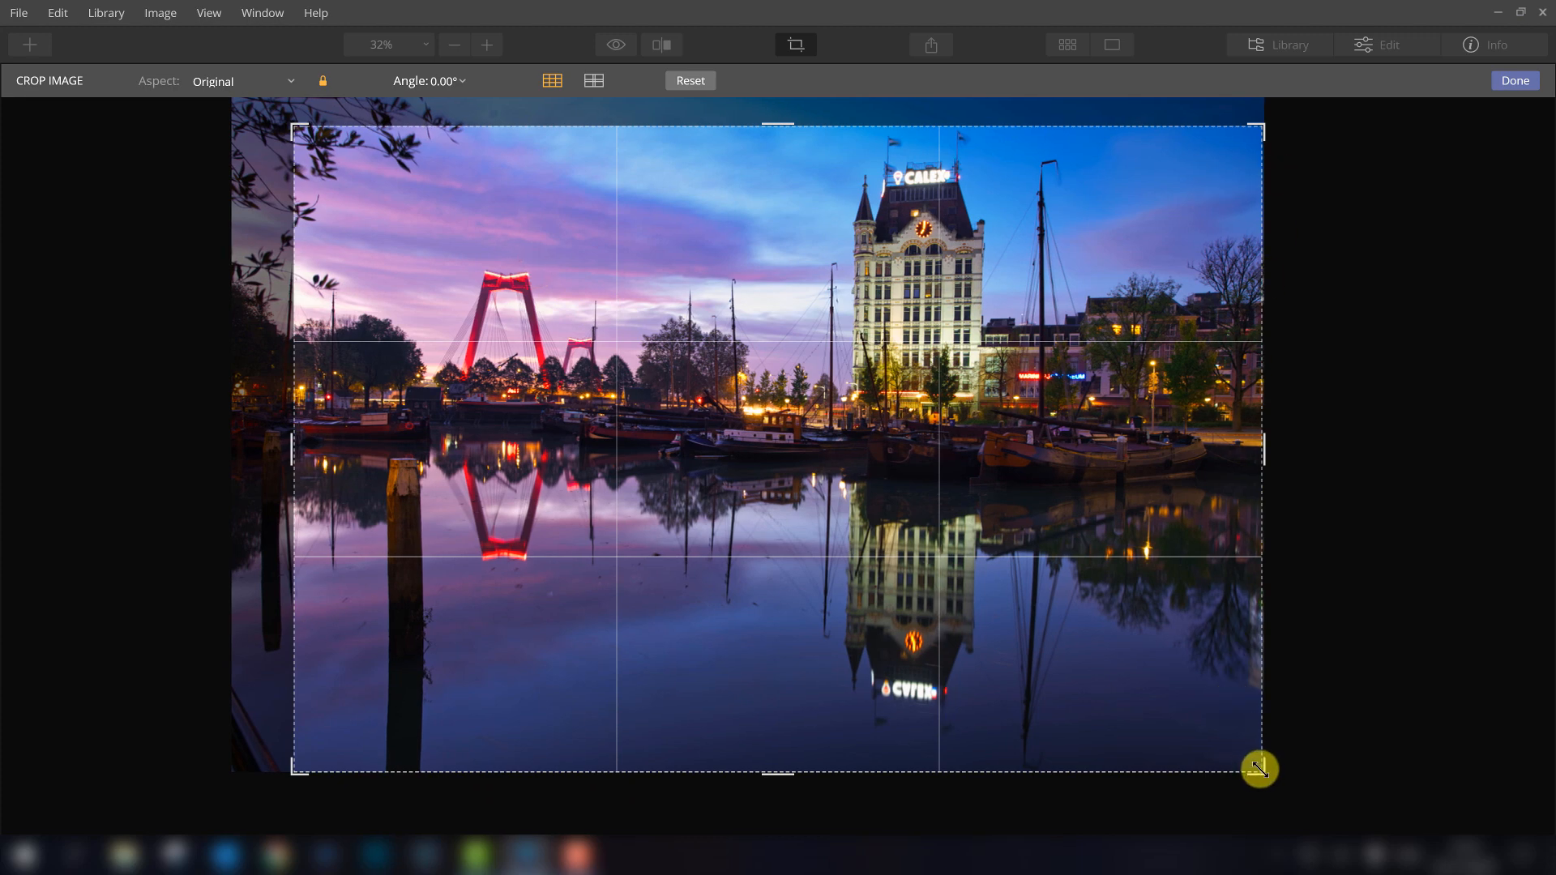
{"action": "left_click_drag", "start_coordinate": [1259, 768], "coordinate": [1251, 762]}
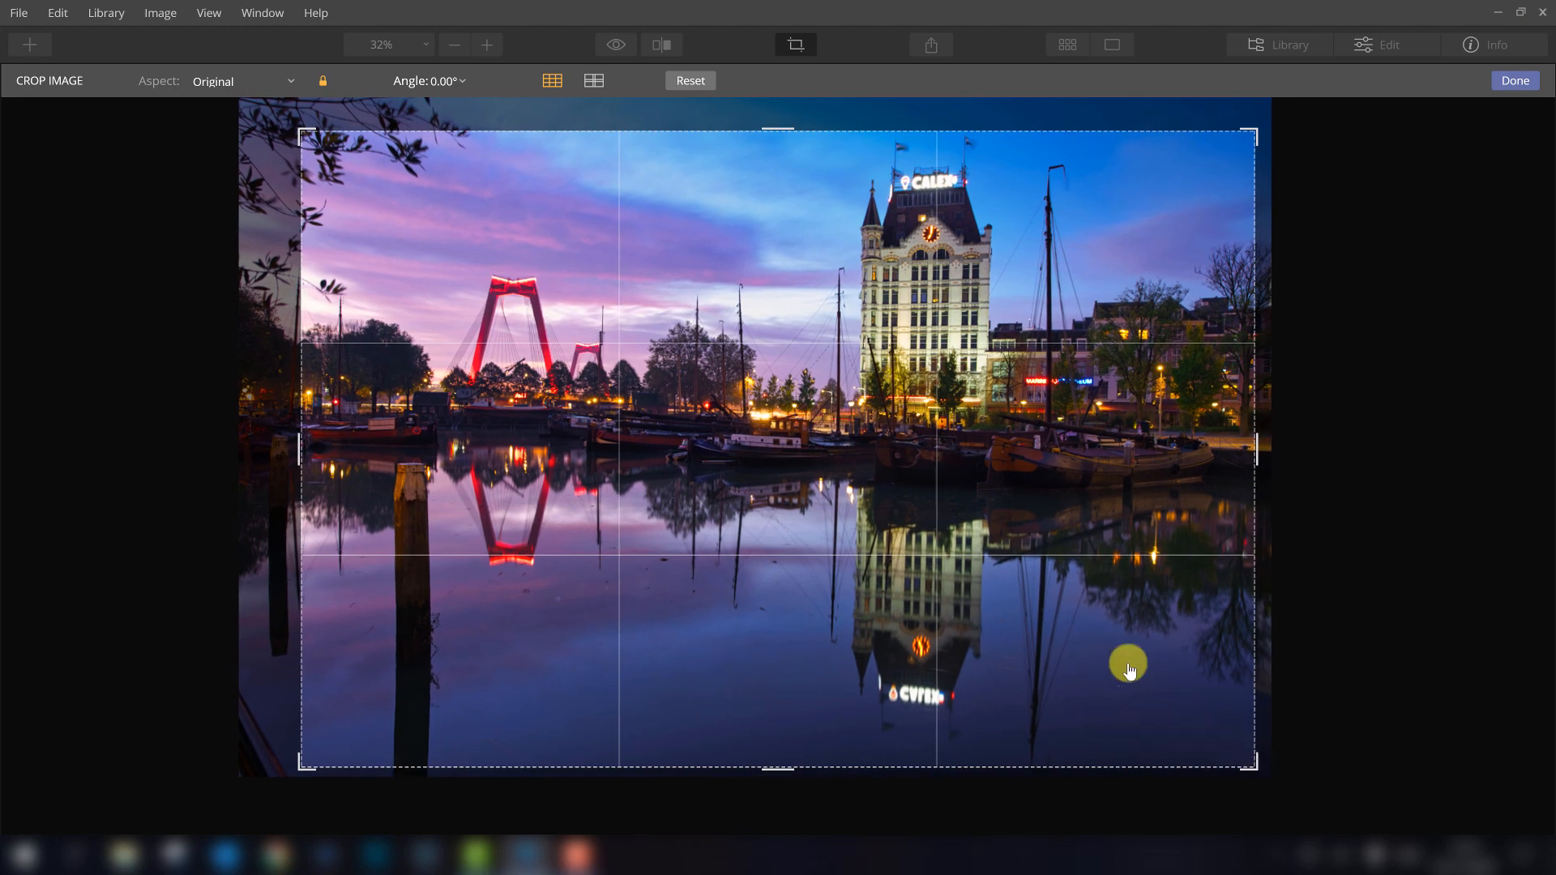
{"action": "left_click_drag", "start_coordinate": [1012, 575], "coordinate": [1011, 597]}
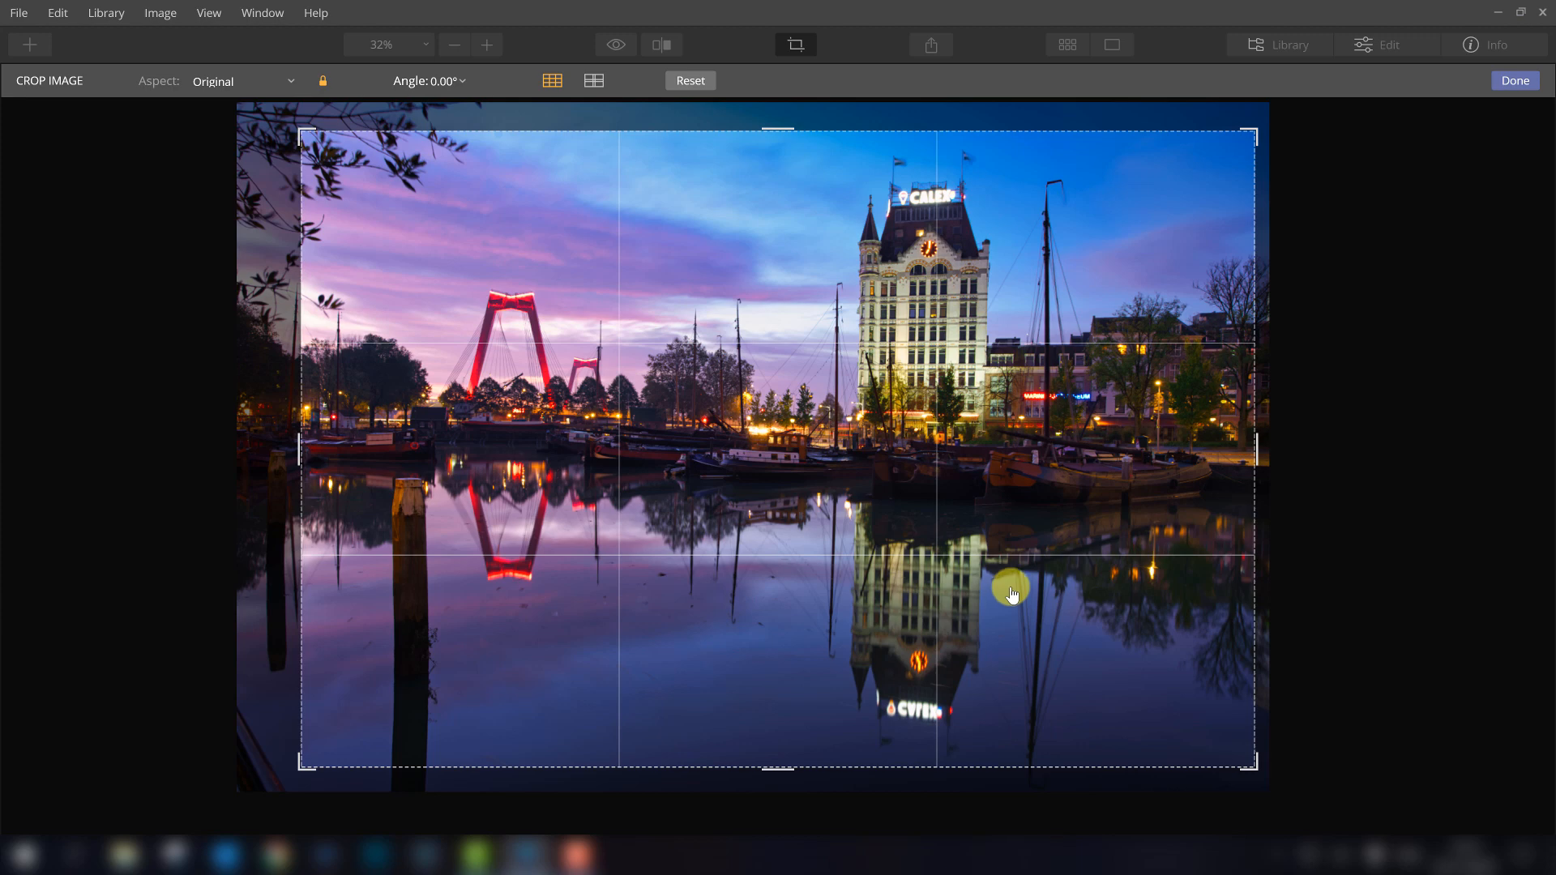
{"action": "left_click_drag", "start_coordinate": [1012, 595], "coordinate": [1013, 590]}
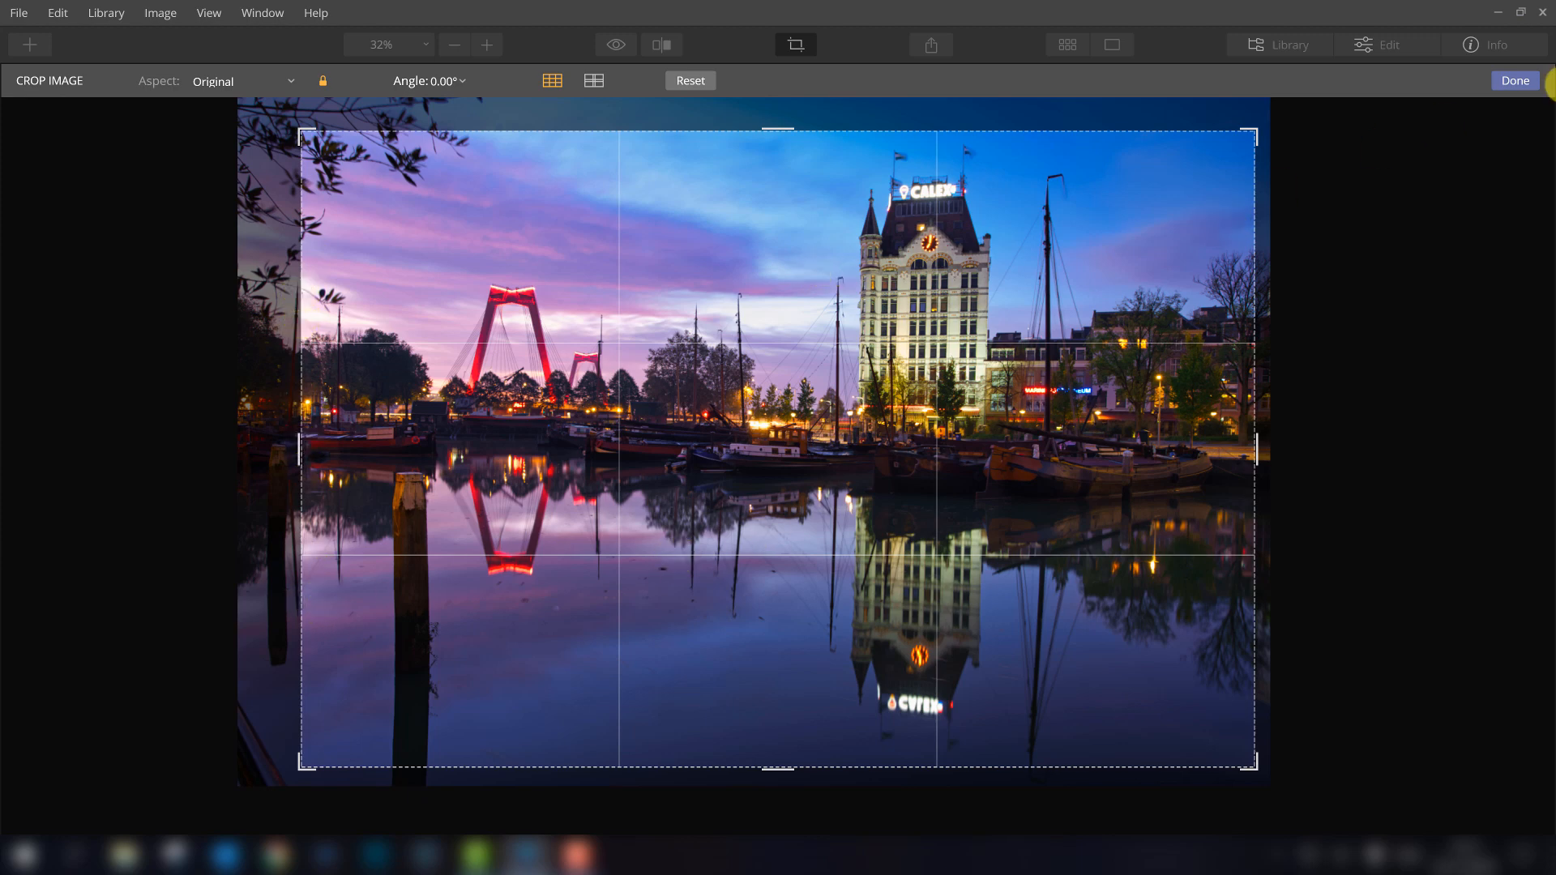
{"action": "left_click", "coordinate": [1515, 80]}
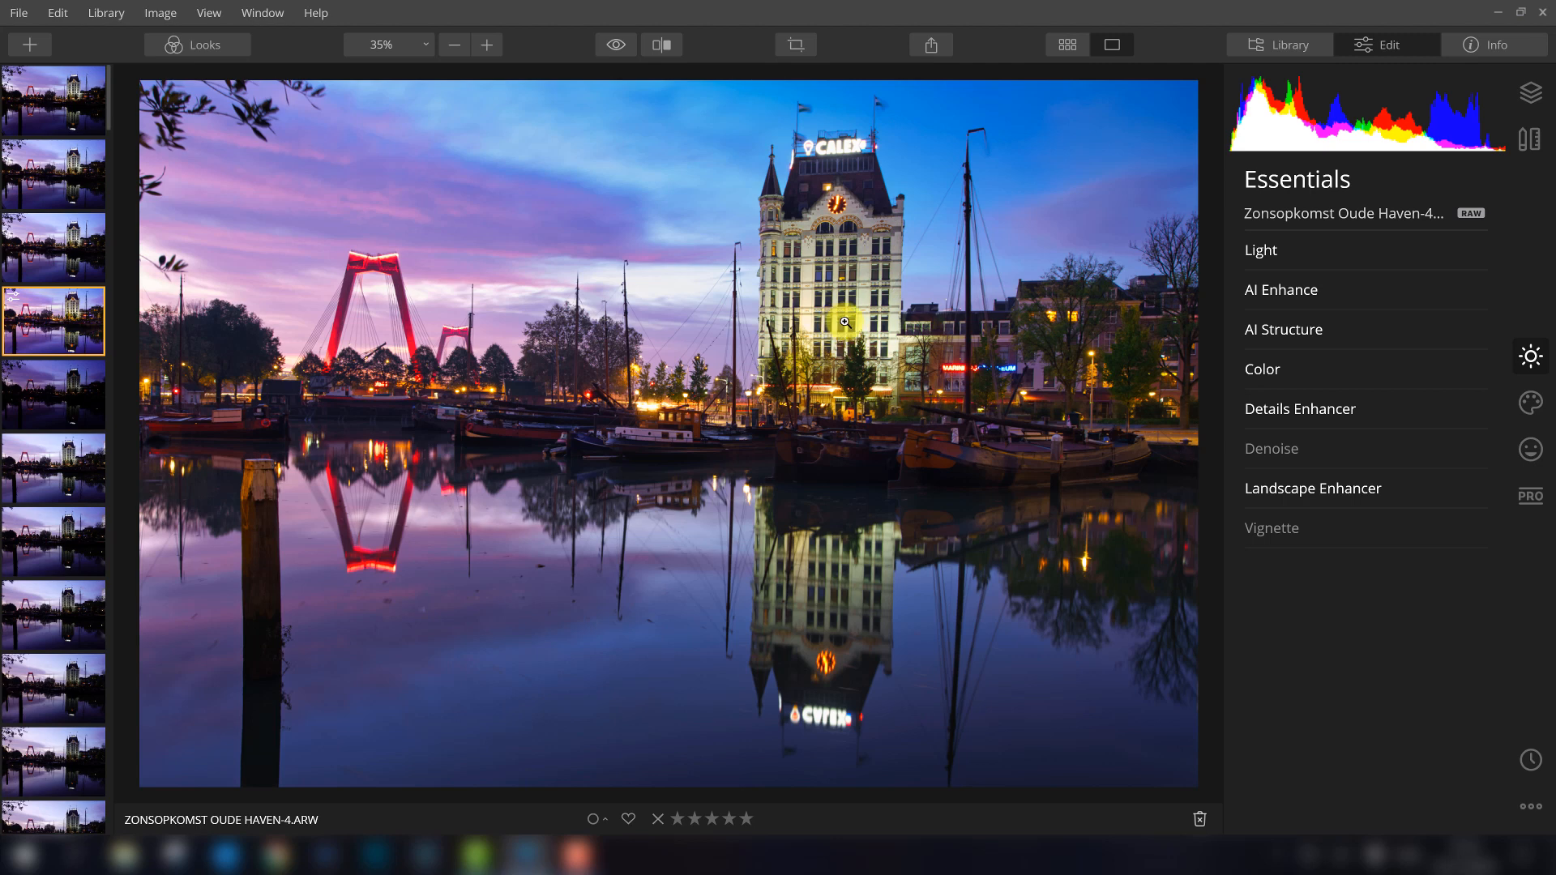
Step: Darken the photo's edges with a Vignette Amount of -62
{"action": "left_click", "coordinate": [1300, 528]}
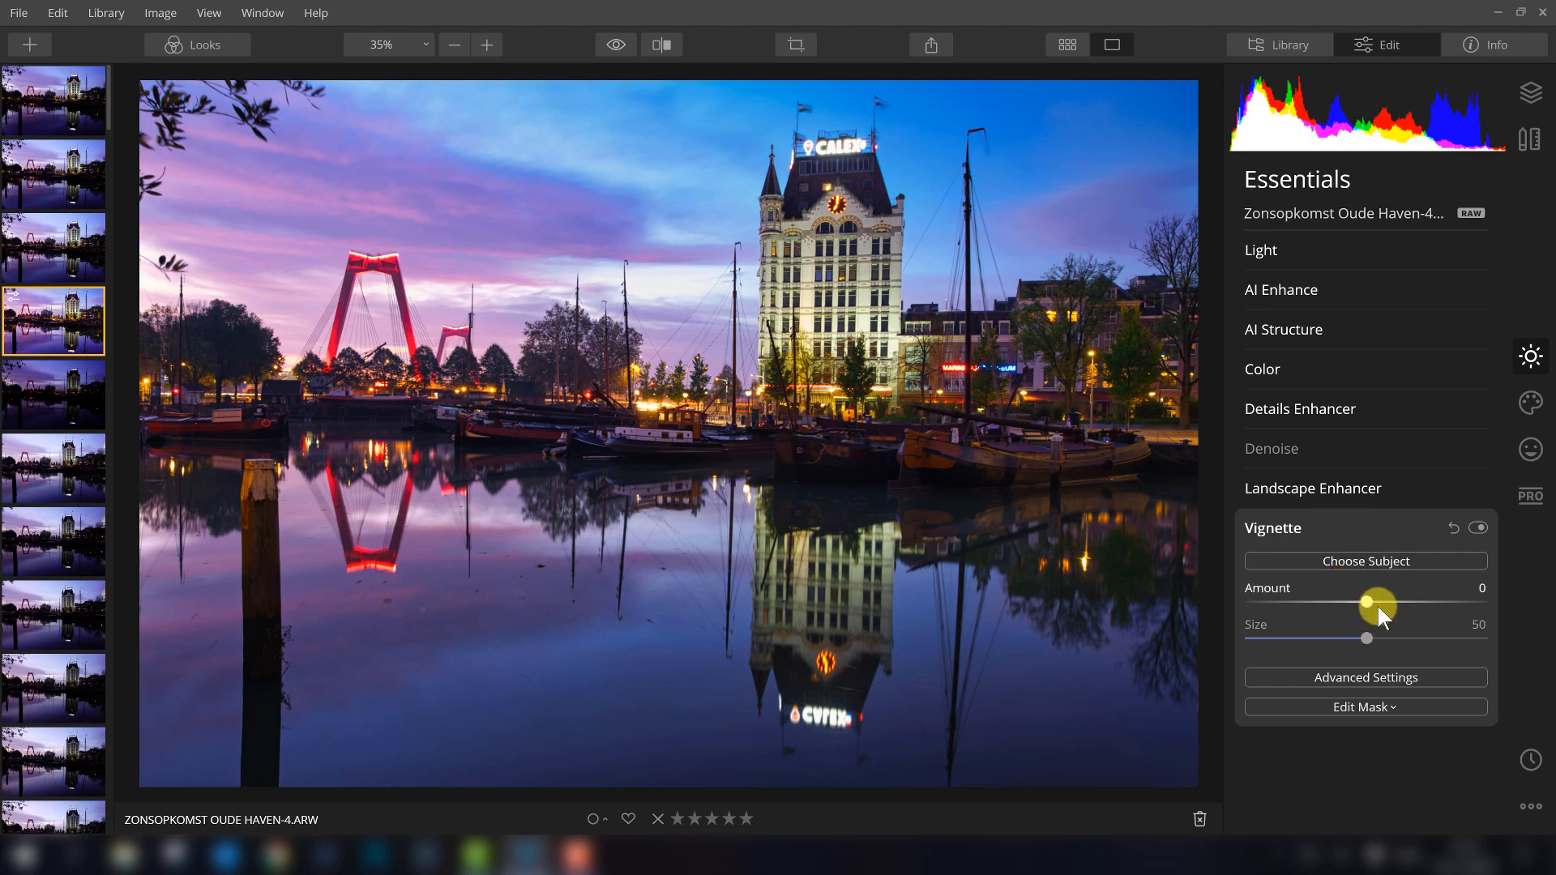
{"action": "left_click_drag", "start_coordinate": [1365, 600], "coordinate": [1382, 601]}
{"action": "left_click", "coordinate": [1292, 602]}
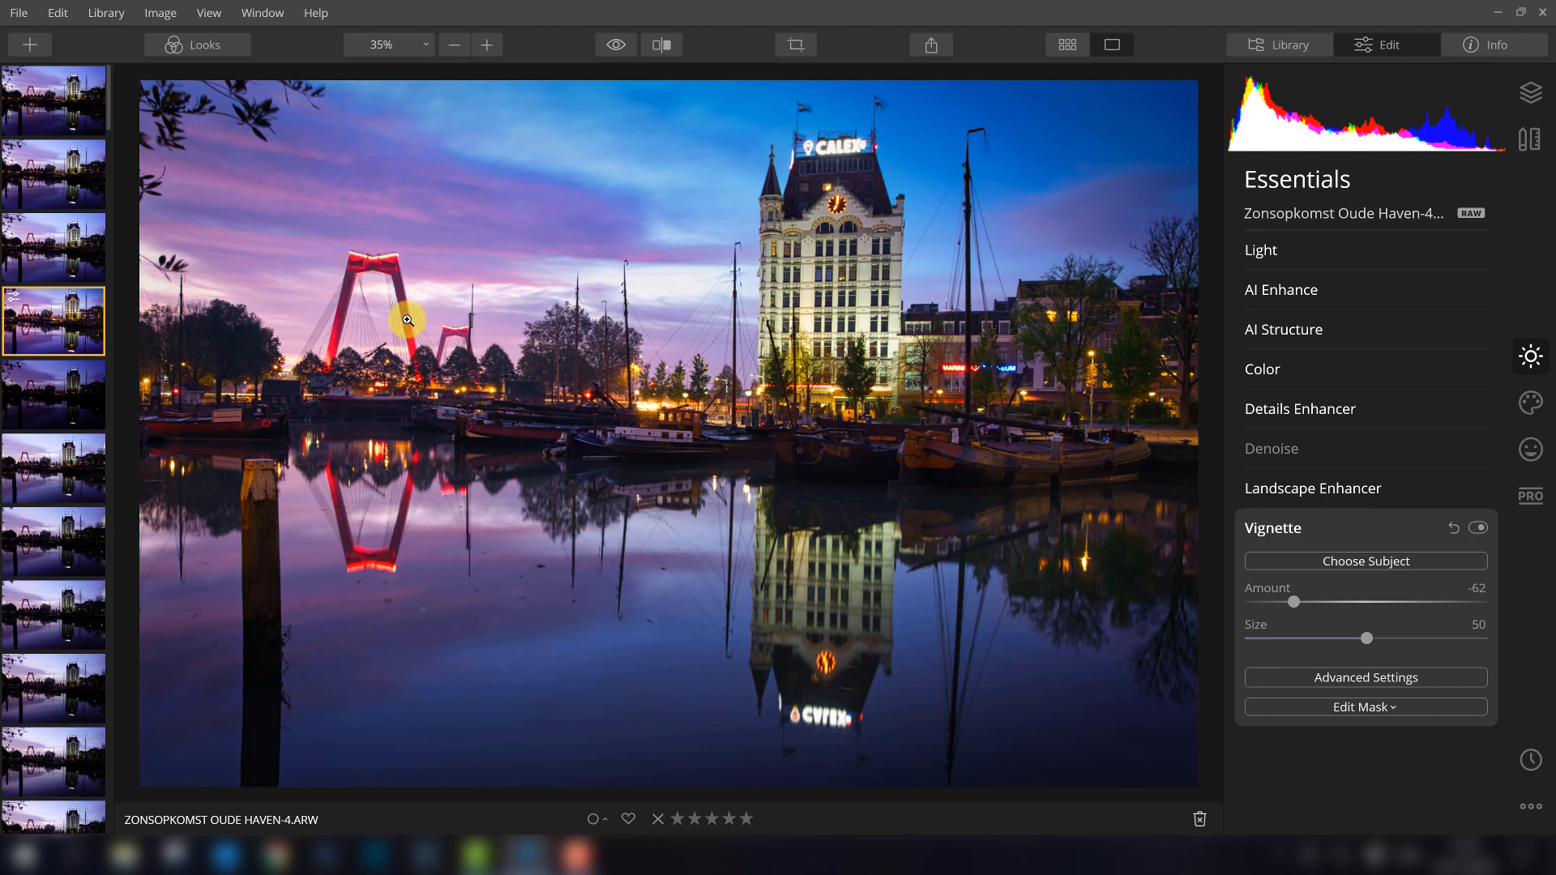
Step: Centre the vignette on the lower part of the lit tower and set its Amount to -64
{"action": "left_click", "coordinate": [1363, 562]}
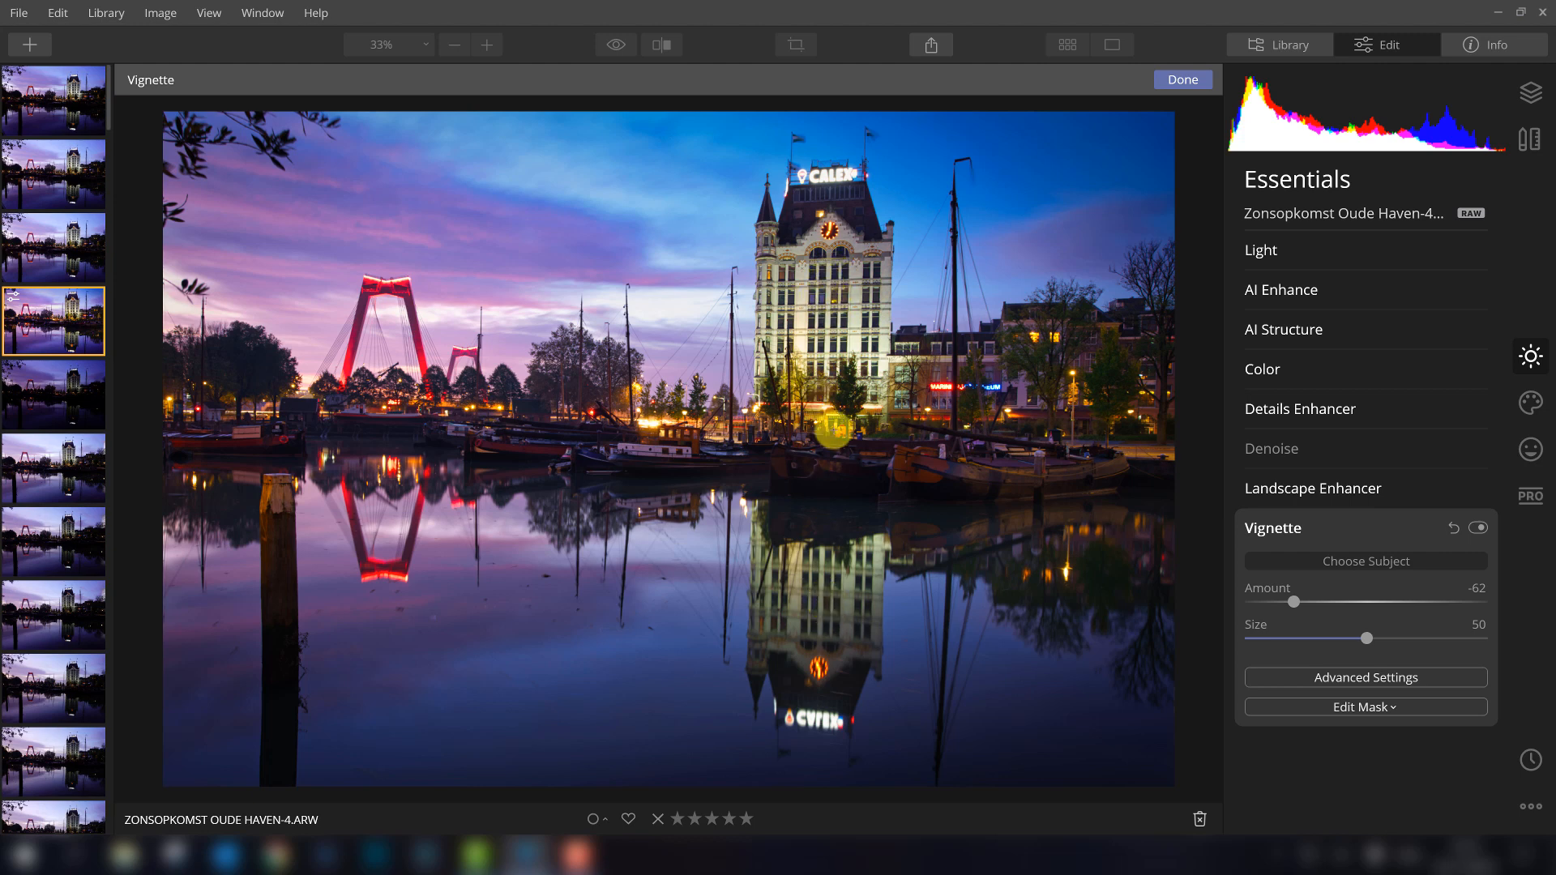
{"action": "left_click", "coordinate": [821, 389]}
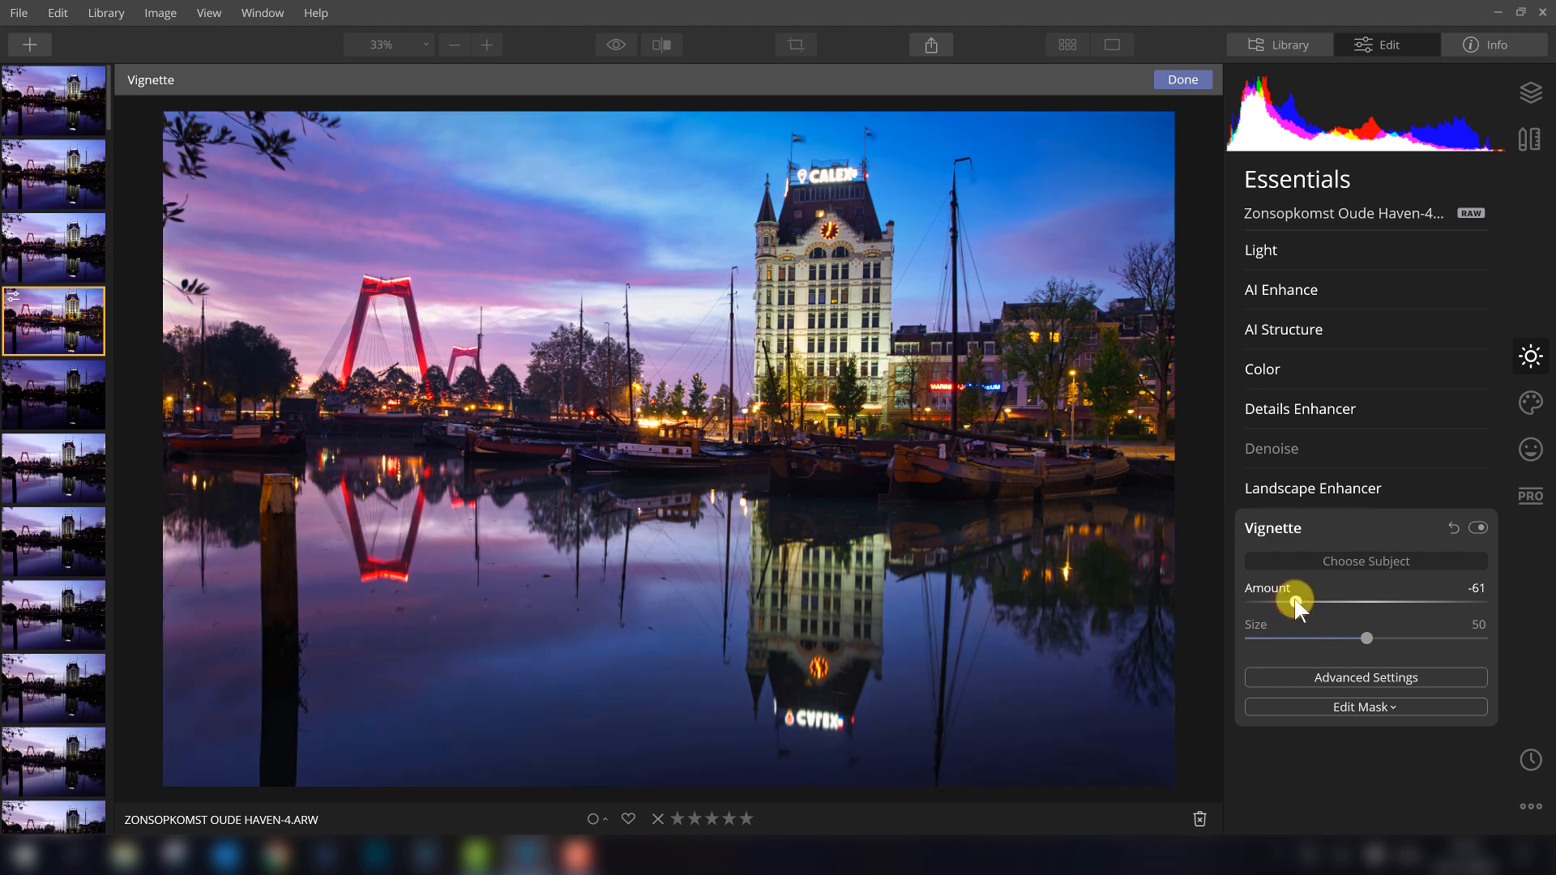
{"action": "left_click_drag", "start_coordinate": [1306, 596], "coordinate": [1290, 609]}
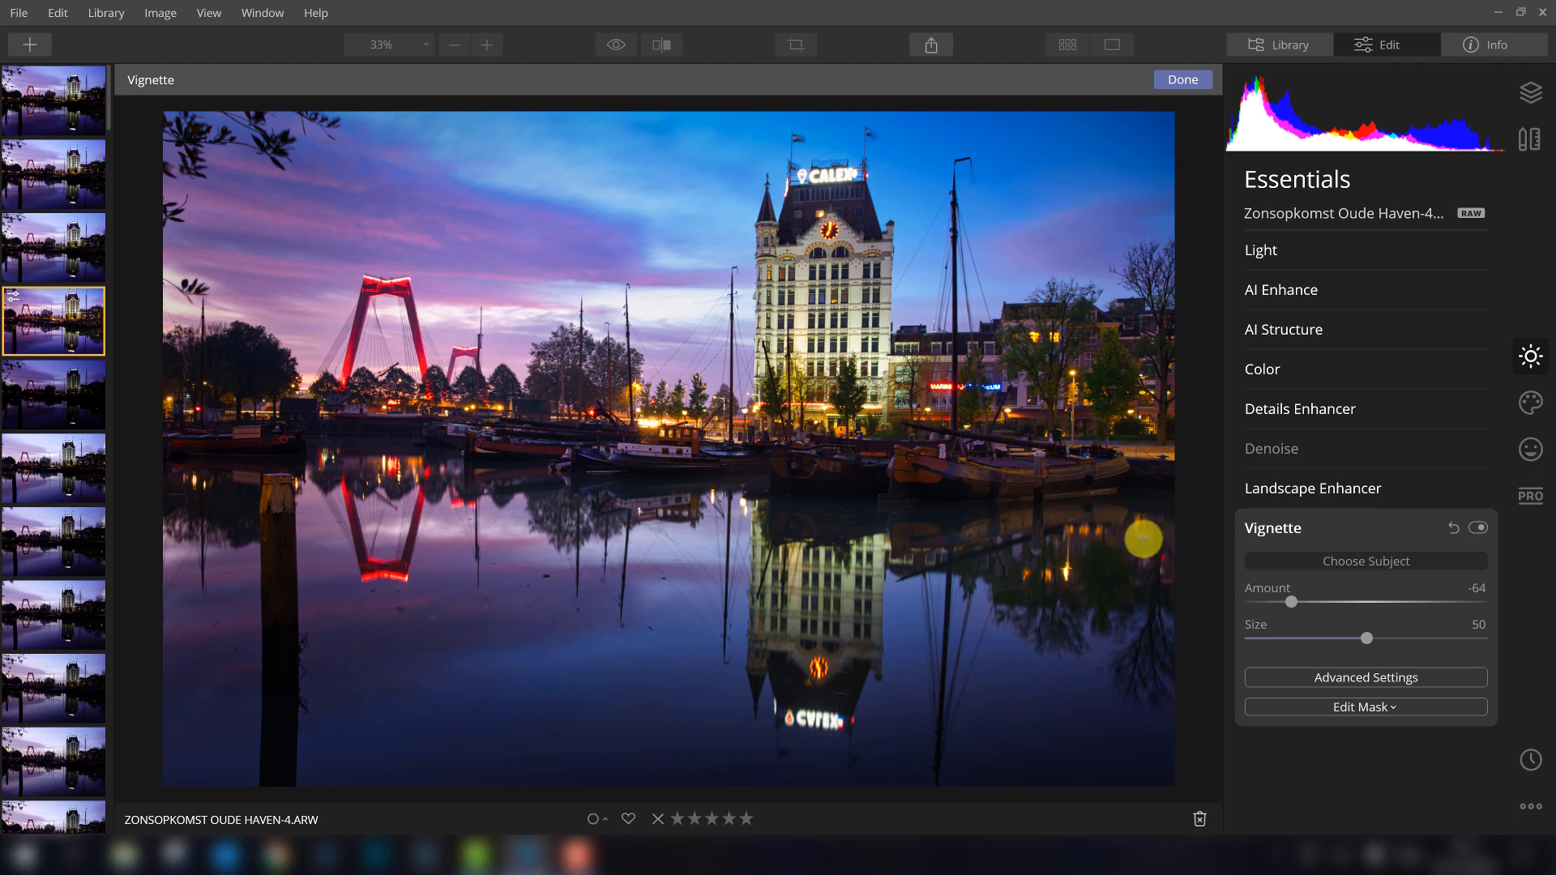
Step: In the vignette's advanced settings, set Roundness to -8 and Feather to 15, try Inner Light at 9 and return it to 0
{"action": "left_click", "coordinate": [1355, 678]}
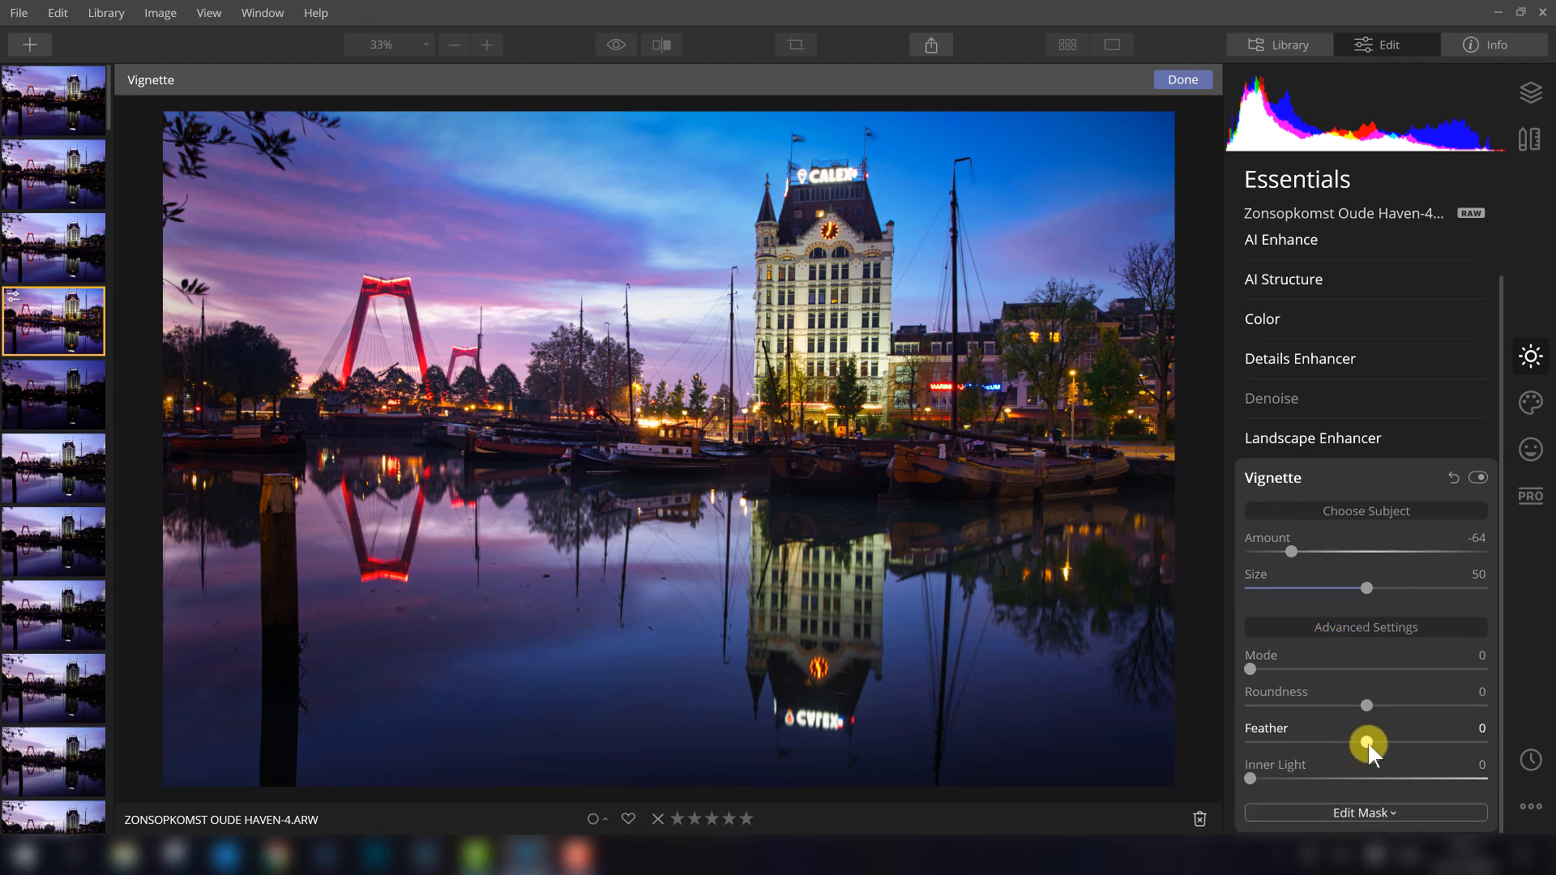
{"action": "left_click_drag", "start_coordinate": [1368, 742], "coordinate": [1359, 709]}
{"action": "left_click", "coordinate": [1363, 707]}
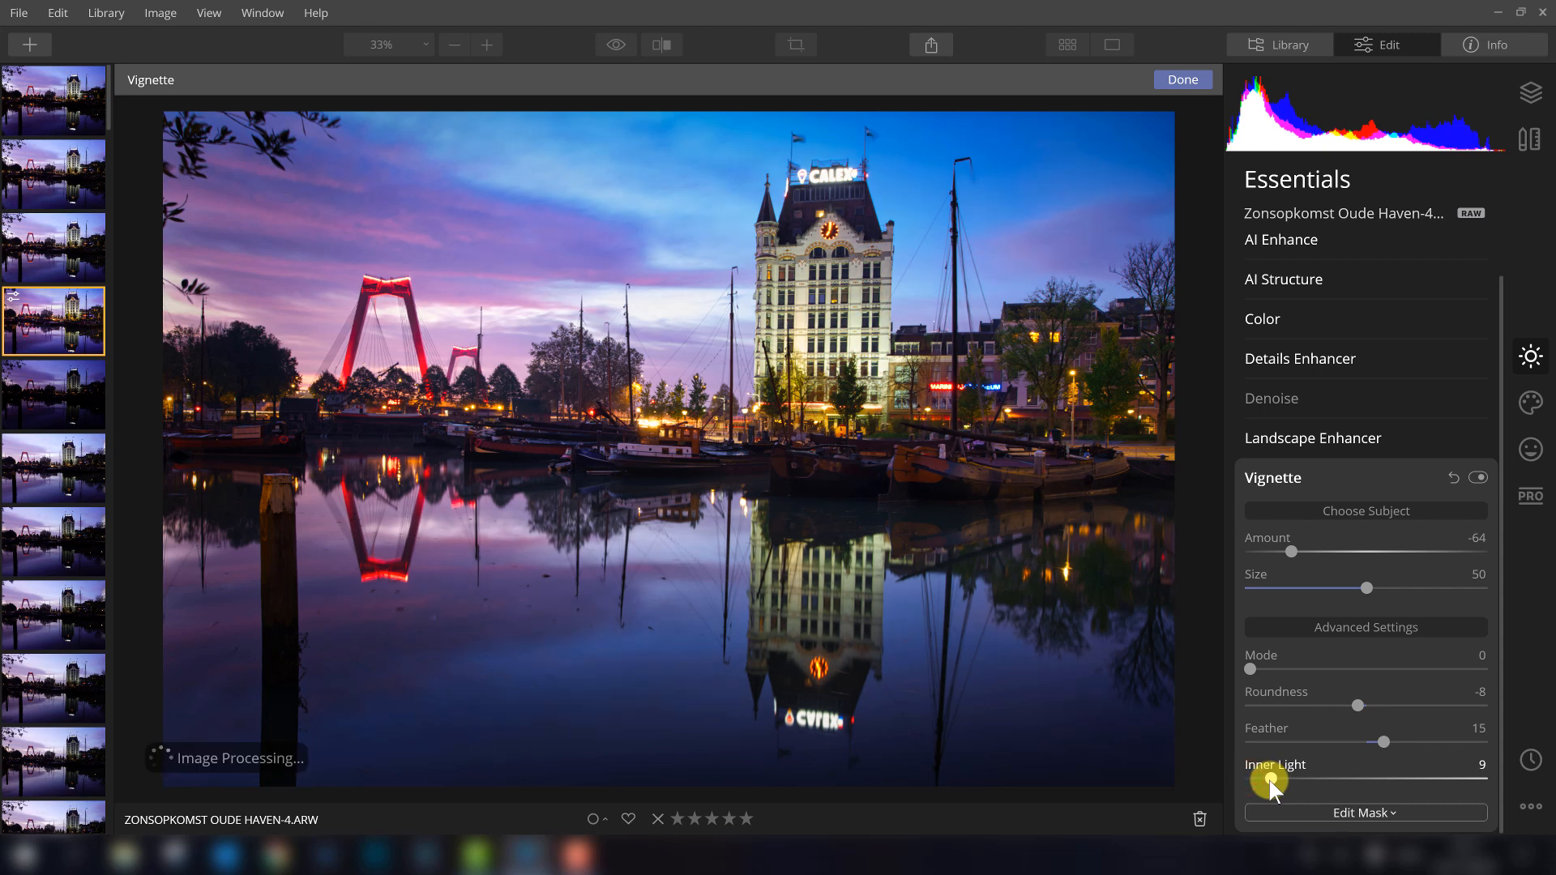
{"action": "left_click_drag", "start_coordinate": [1270, 780], "coordinate": [1223, 782]}
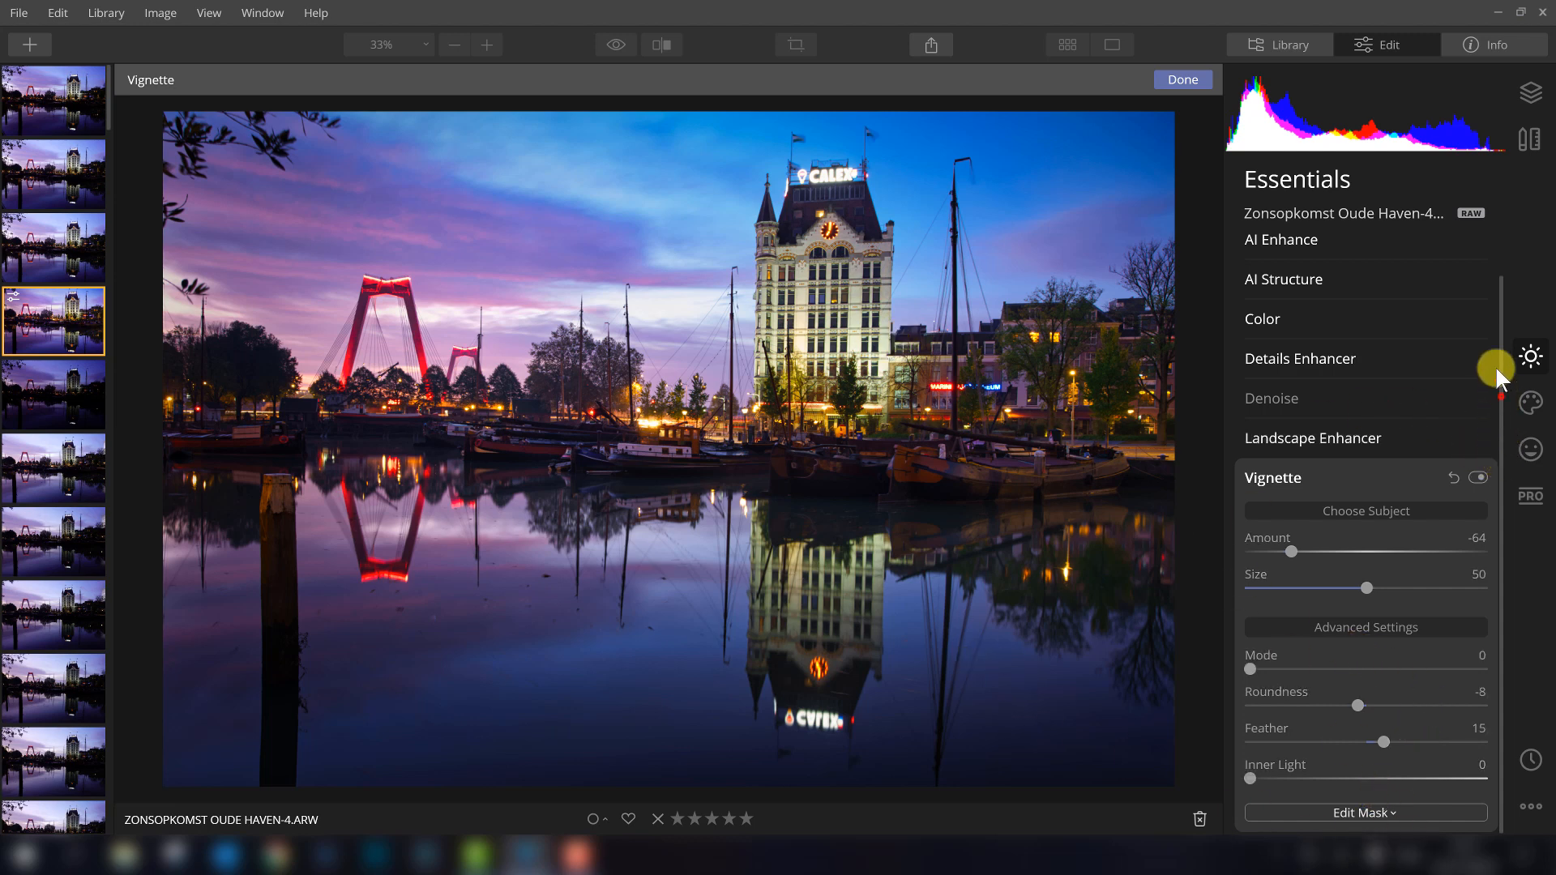
{"action": "scroll", "coordinate": [1494, 366], "scroll_direction": "up", "scroll_amount": 1}
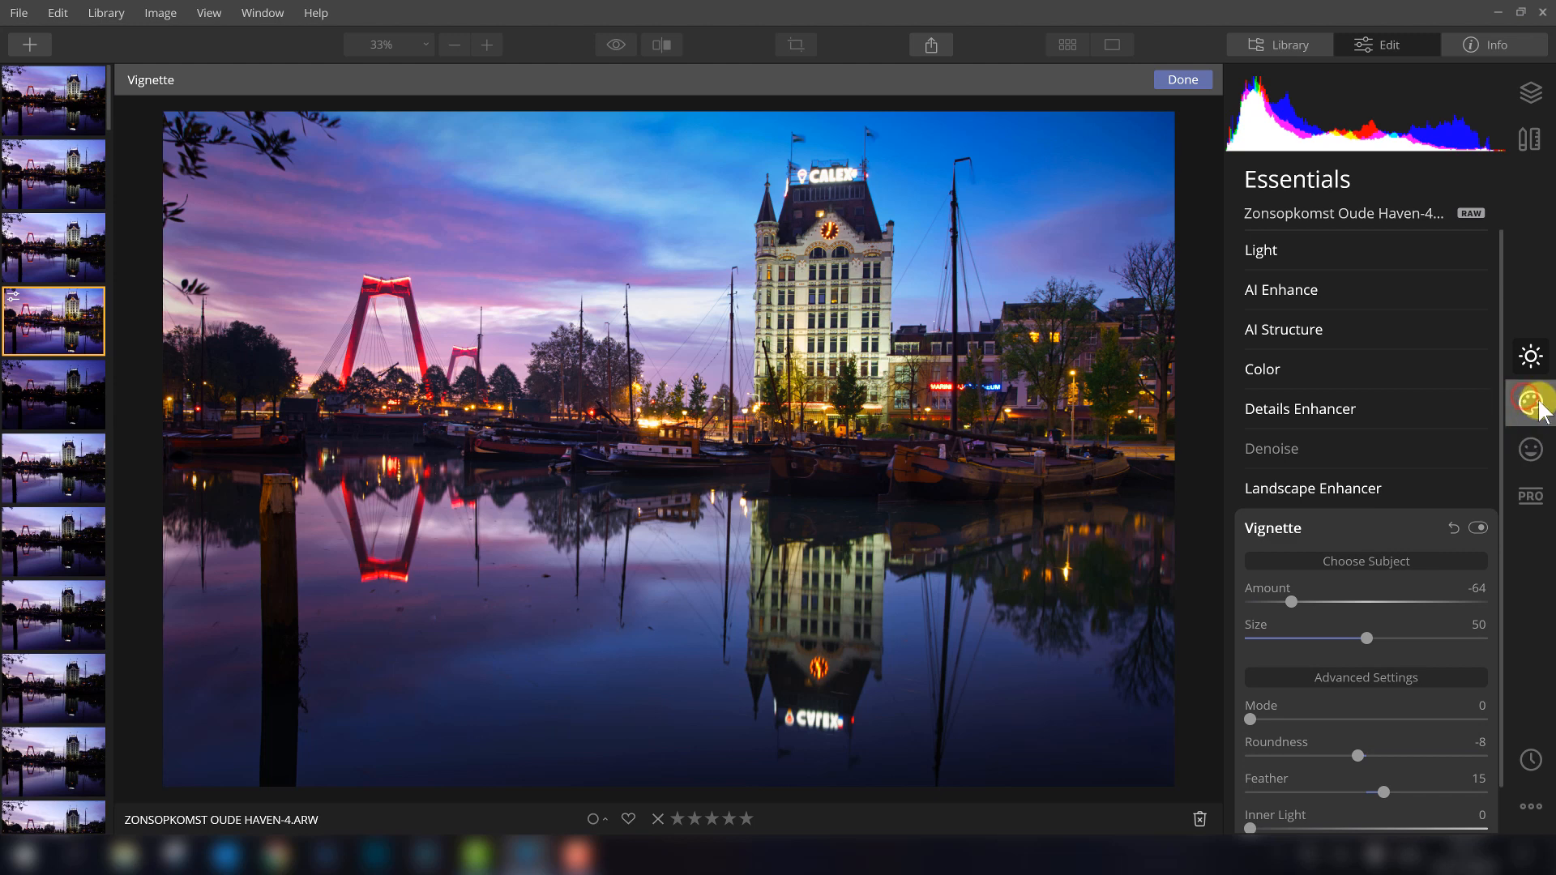
Step: Look through the Creative and Portrait filters, and try Midtones Contrast at 63 and 7 in the Pro filter Advanced Contrast
{"action": "left_click", "coordinate": [1527, 401]}
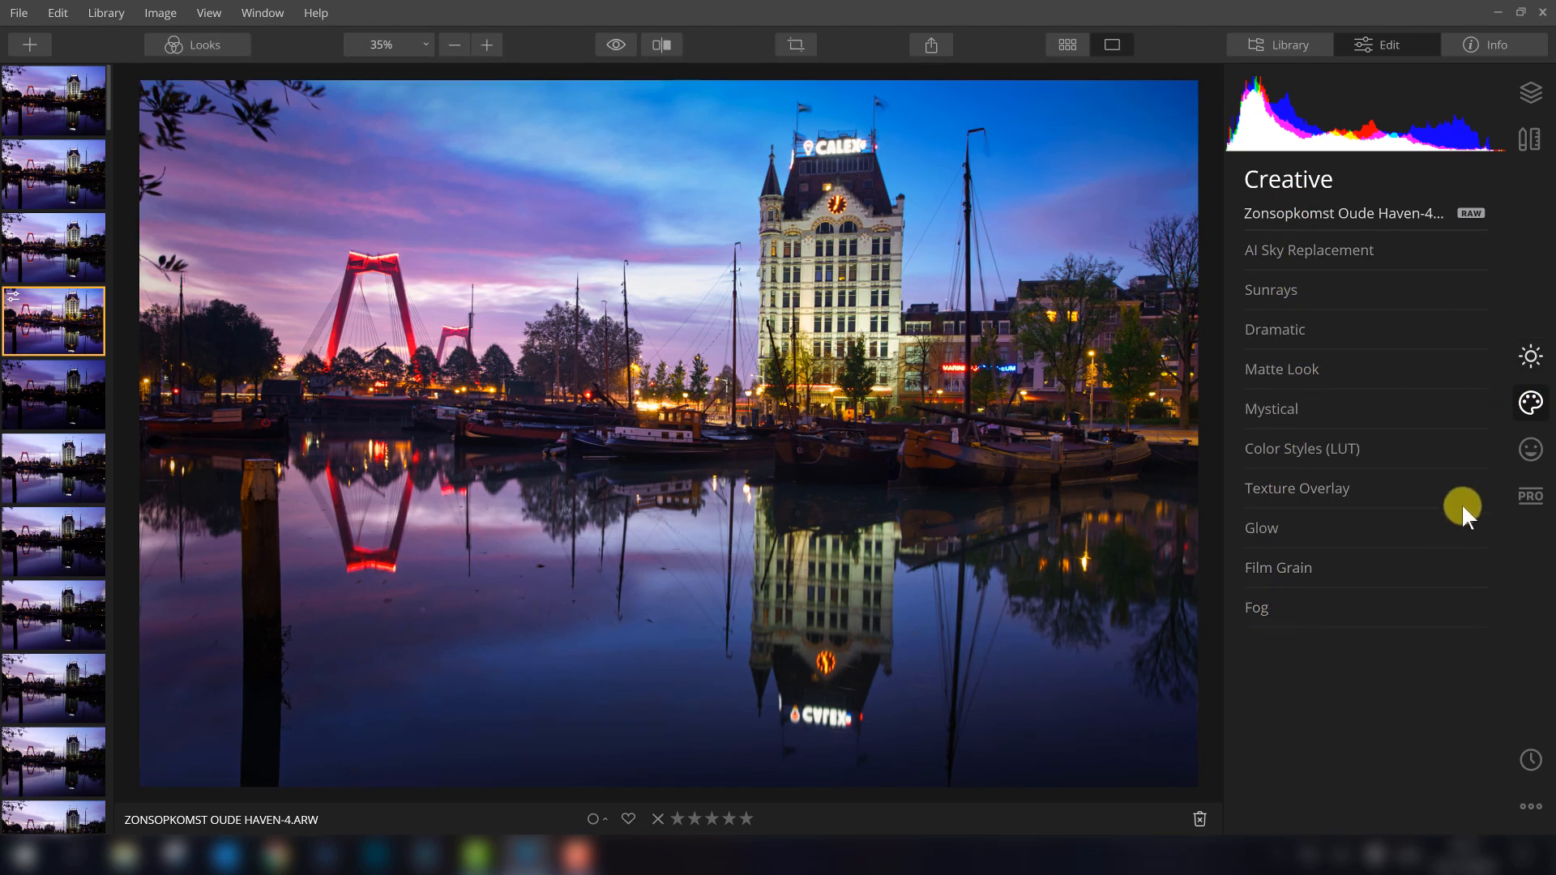
{"action": "left_click", "coordinate": [1529, 449]}
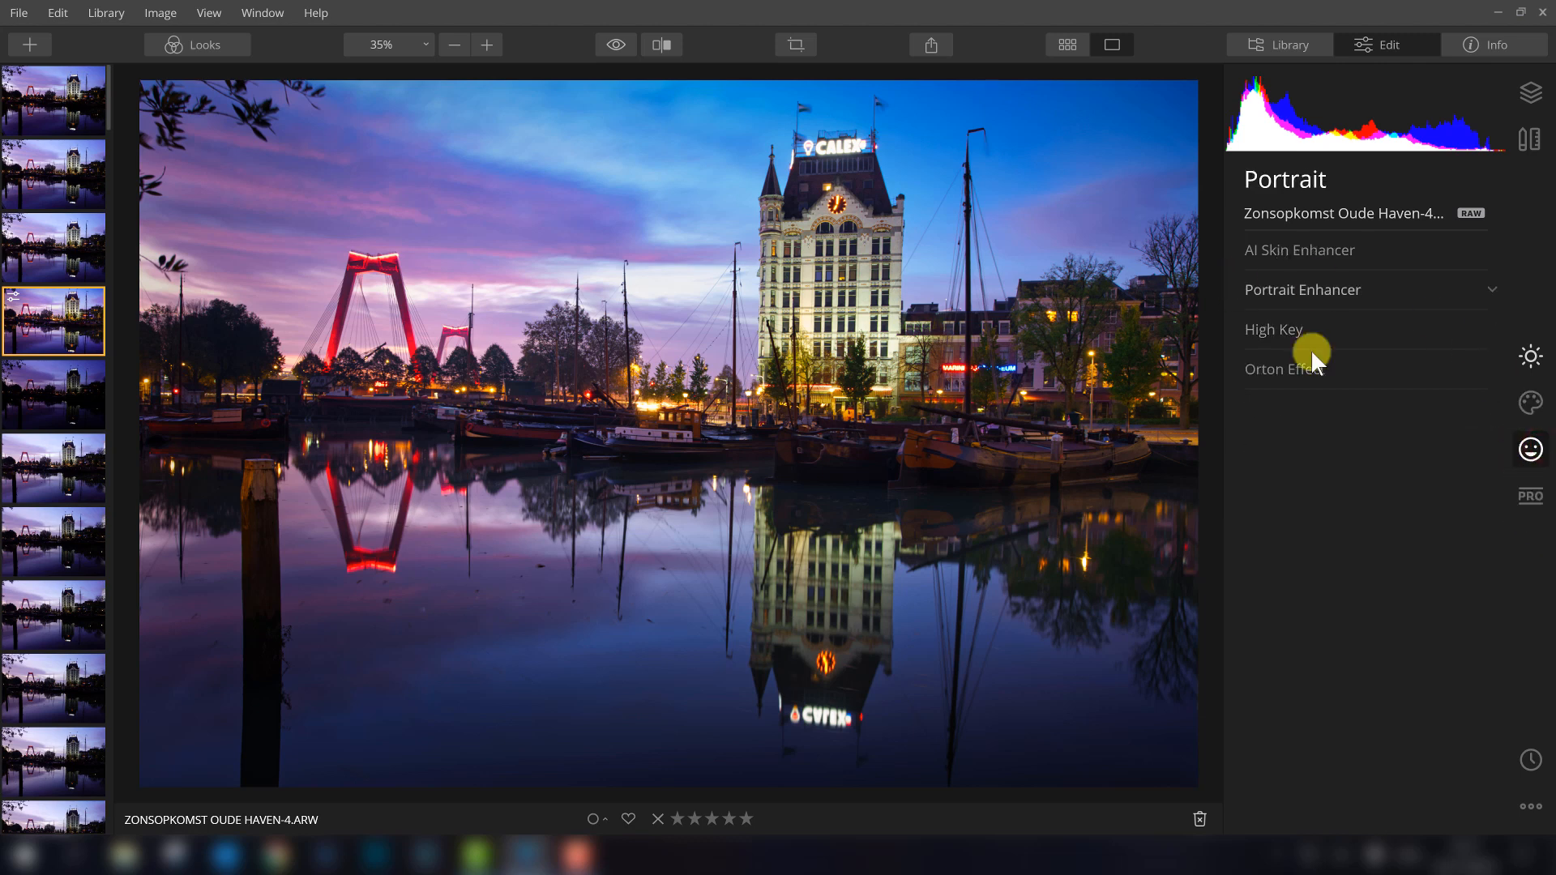
{"action": "left_click", "coordinate": [1530, 496]}
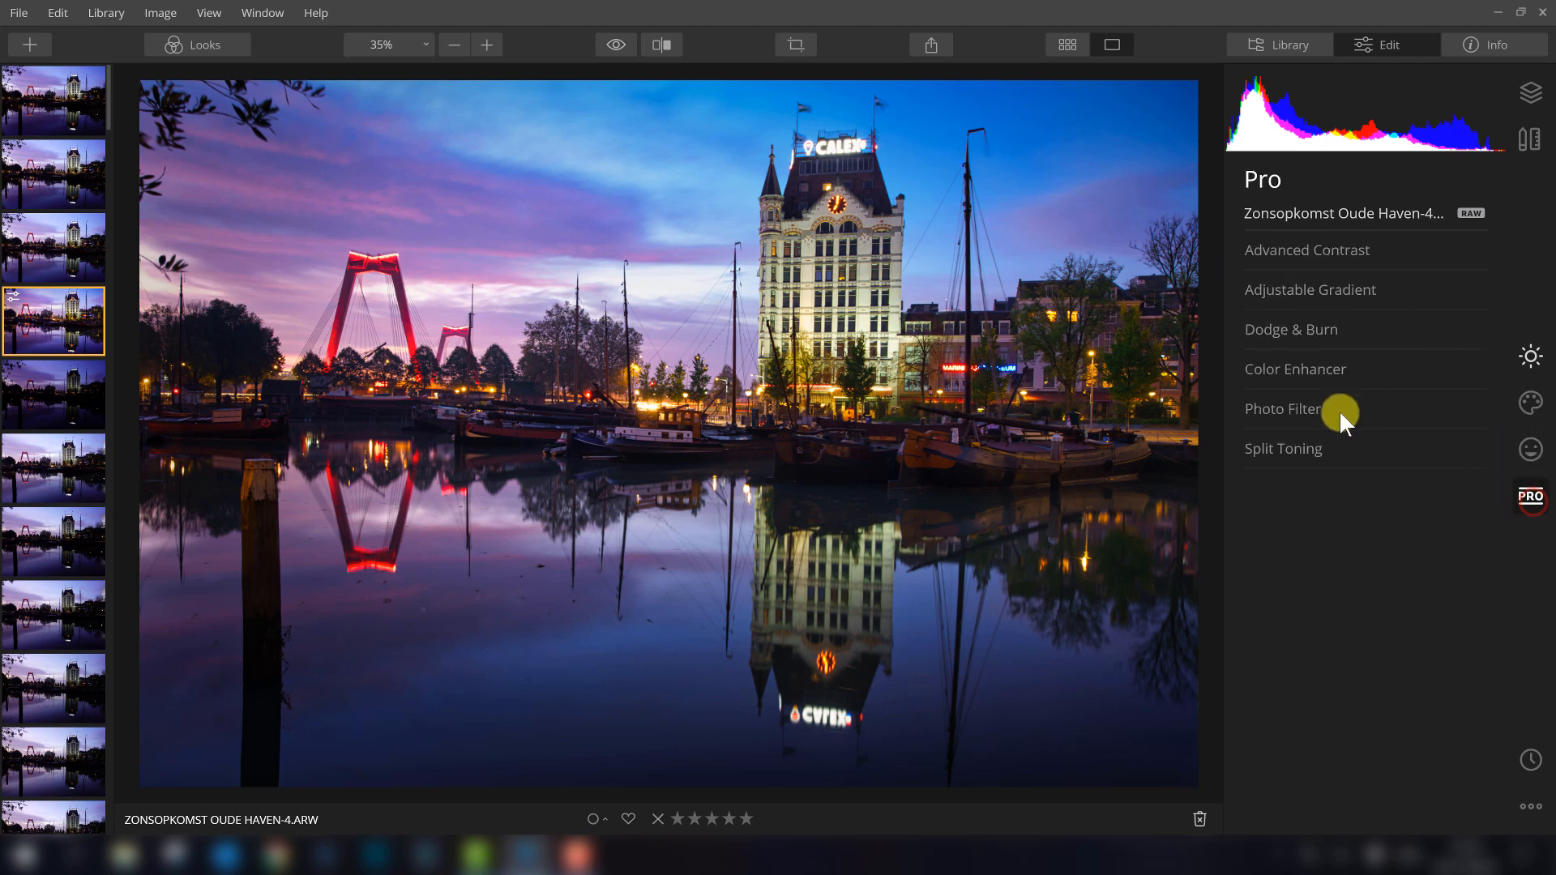
{"action": "left_click", "coordinate": [1305, 247]}
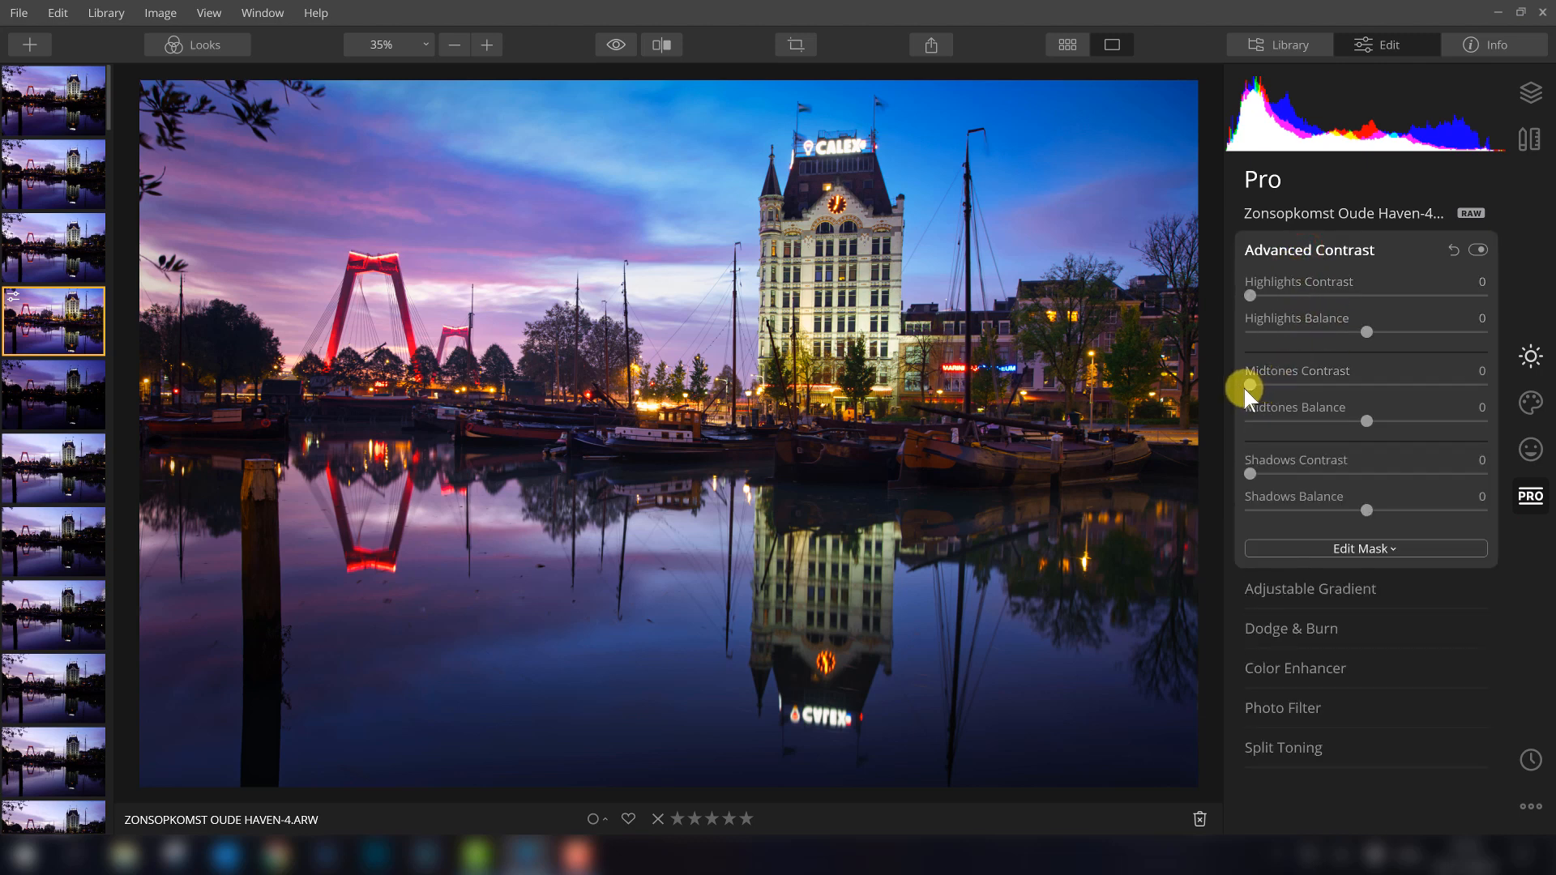
{"action": "left_click_drag", "start_coordinate": [1295, 386], "coordinate": [1398, 393]}
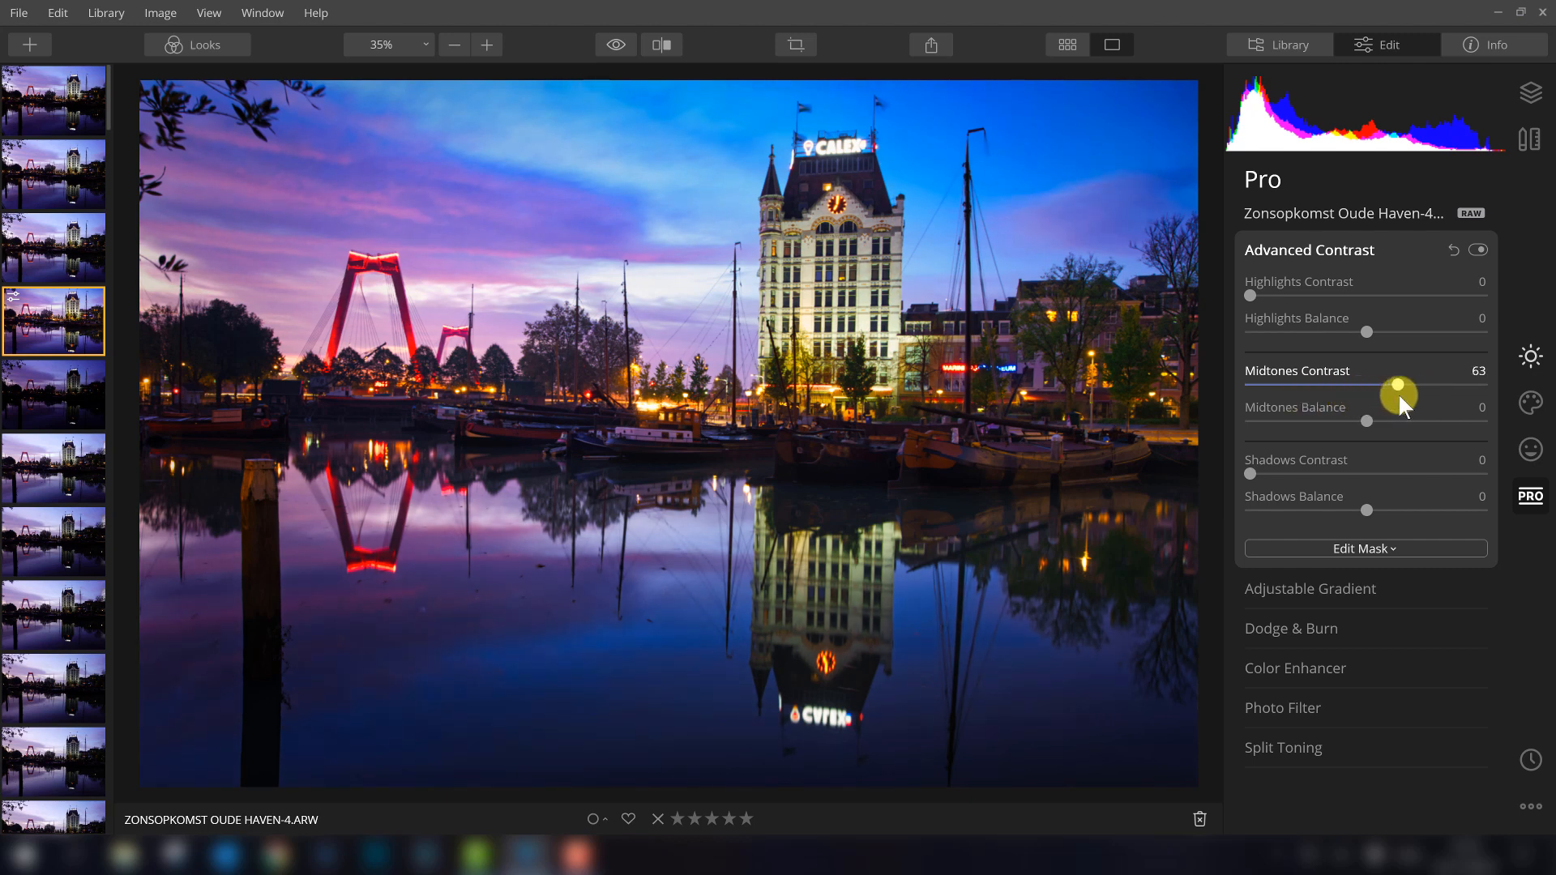
{"action": "left_click_drag", "start_coordinate": [1398, 386], "coordinate": [1267, 386]}
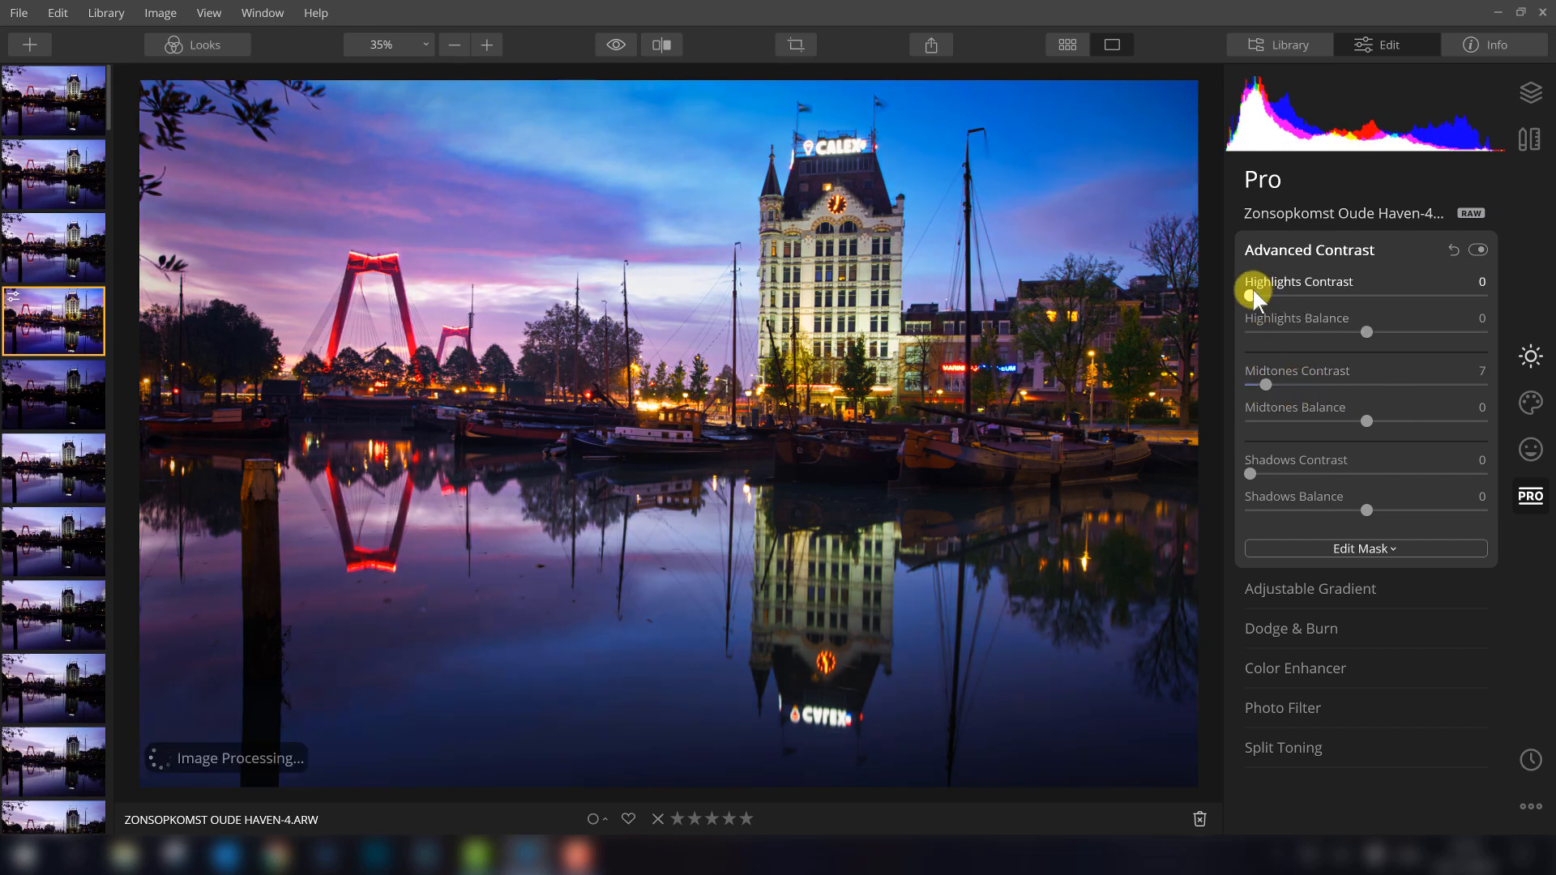
Step: Test the Highlights and Shadows Contrast, reset Midtones Contrast to its default, and close Advanced Contrast
{"action": "left_click_drag", "start_coordinate": [1273, 290], "coordinate": [1151, 289]}
{"action": "mouse_move", "coordinate": [1247, 475]}
{"action": "left_mouse_down"}
{"action": "mouse_move", "coordinate": [1378, 475]}
{"action": "mouse_move", "coordinate": [1168, 486]}
{"action": "mouse_move", "coordinate": [1357, 486]}
{"action": "mouse_move", "coordinate": [1243, 476]}
{"action": "left_mouse_up"}
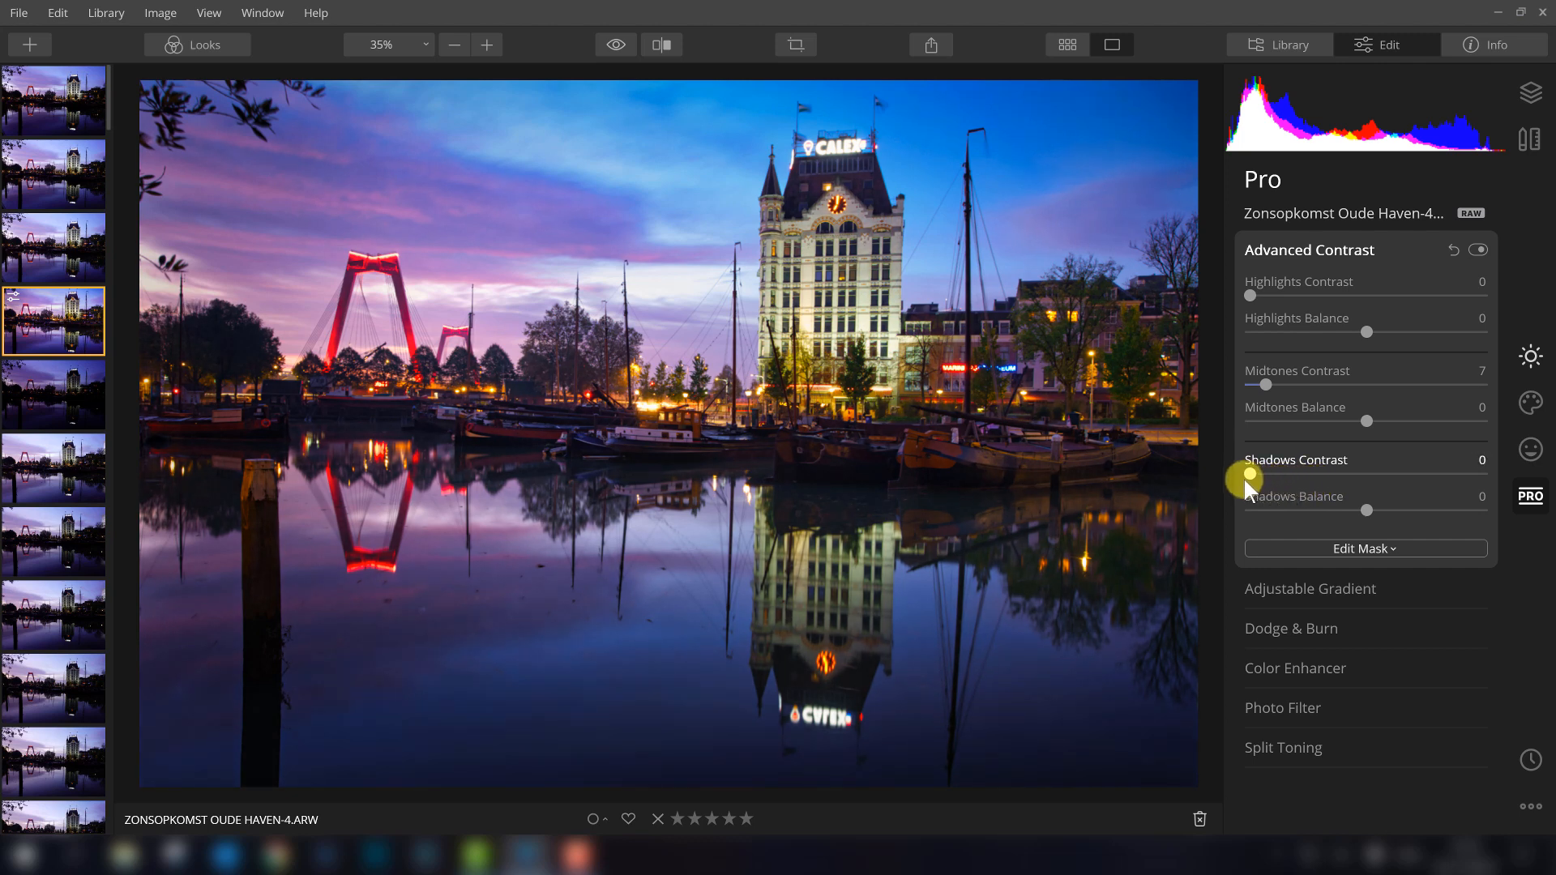
{"action": "double_click", "coordinate": [1264, 384]}
{"action": "left_click", "coordinate": [1304, 249]}
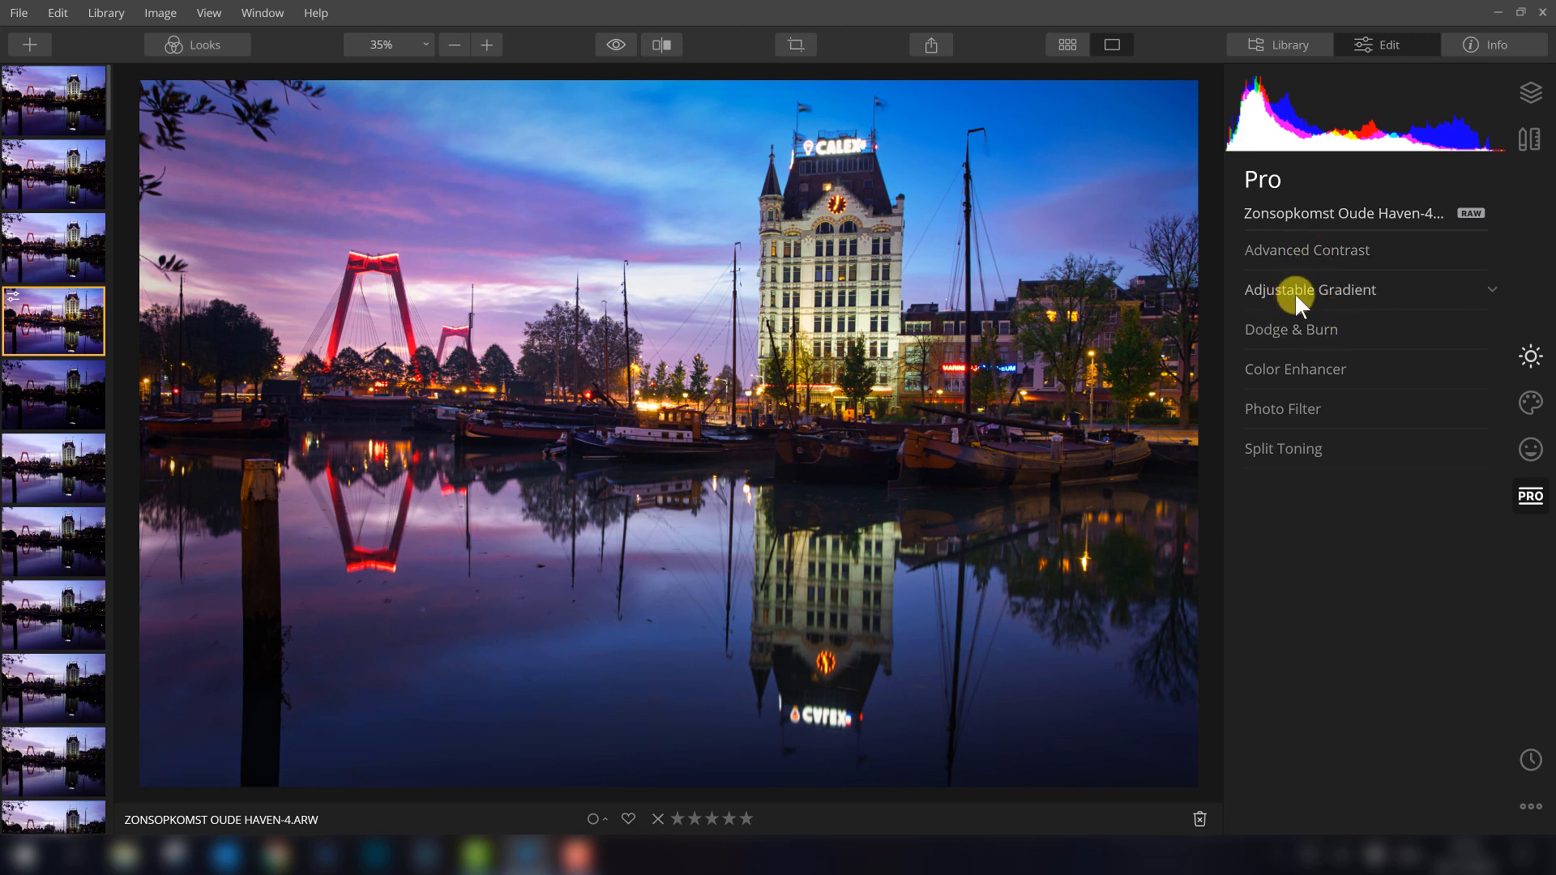
Step: Look over the Color Enhancer settings without changing them, and compare the edited harbor photo with the original several times
{"action": "left_click", "coordinate": [1281, 372]}
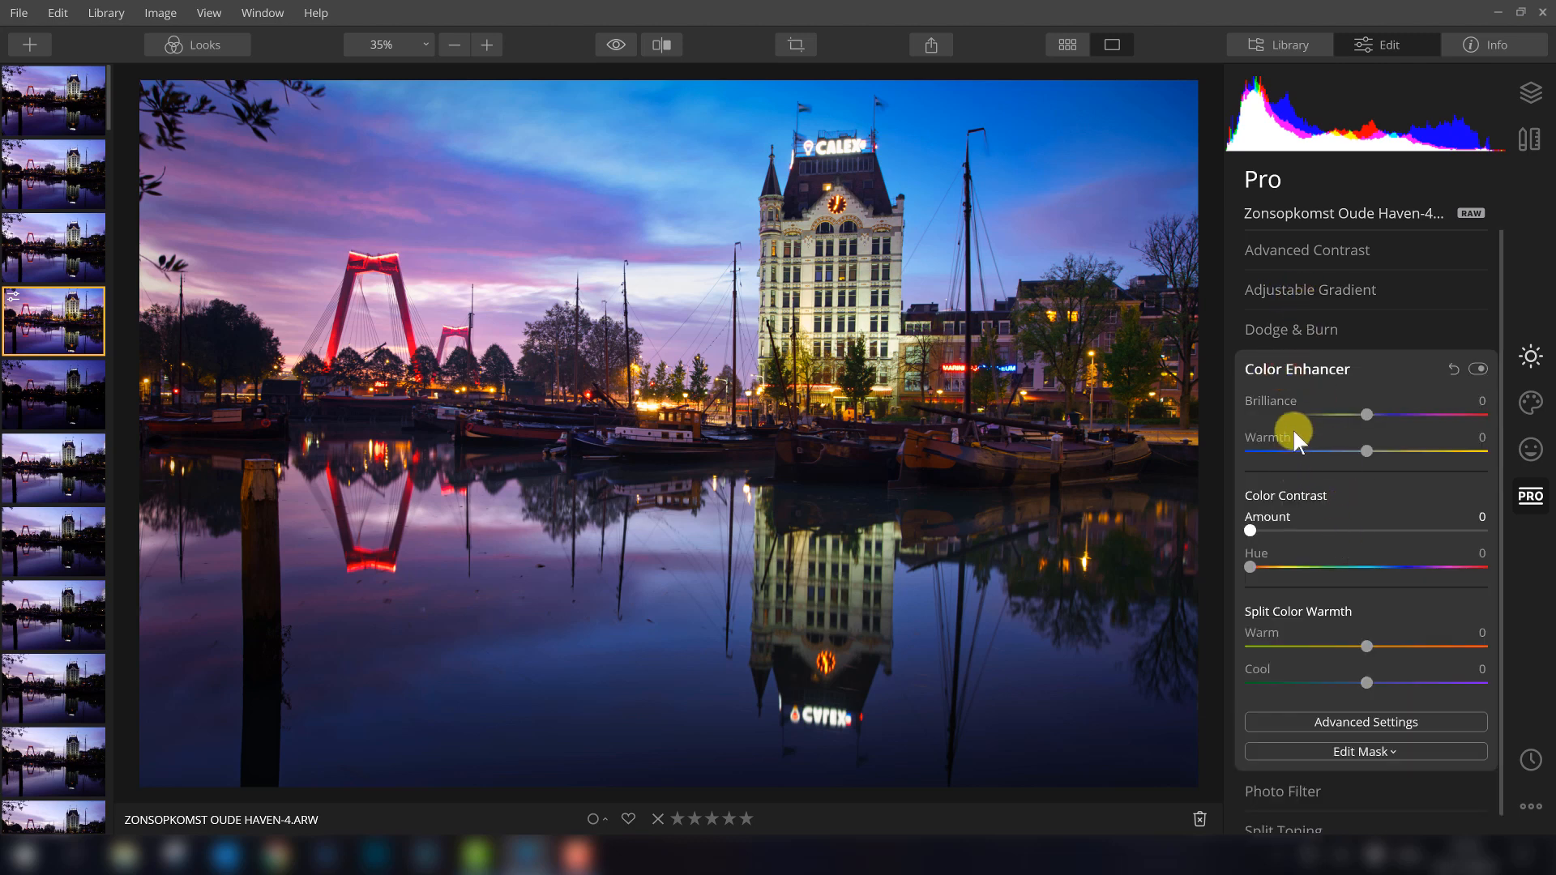
{"action": "left_click", "coordinate": [1298, 371]}
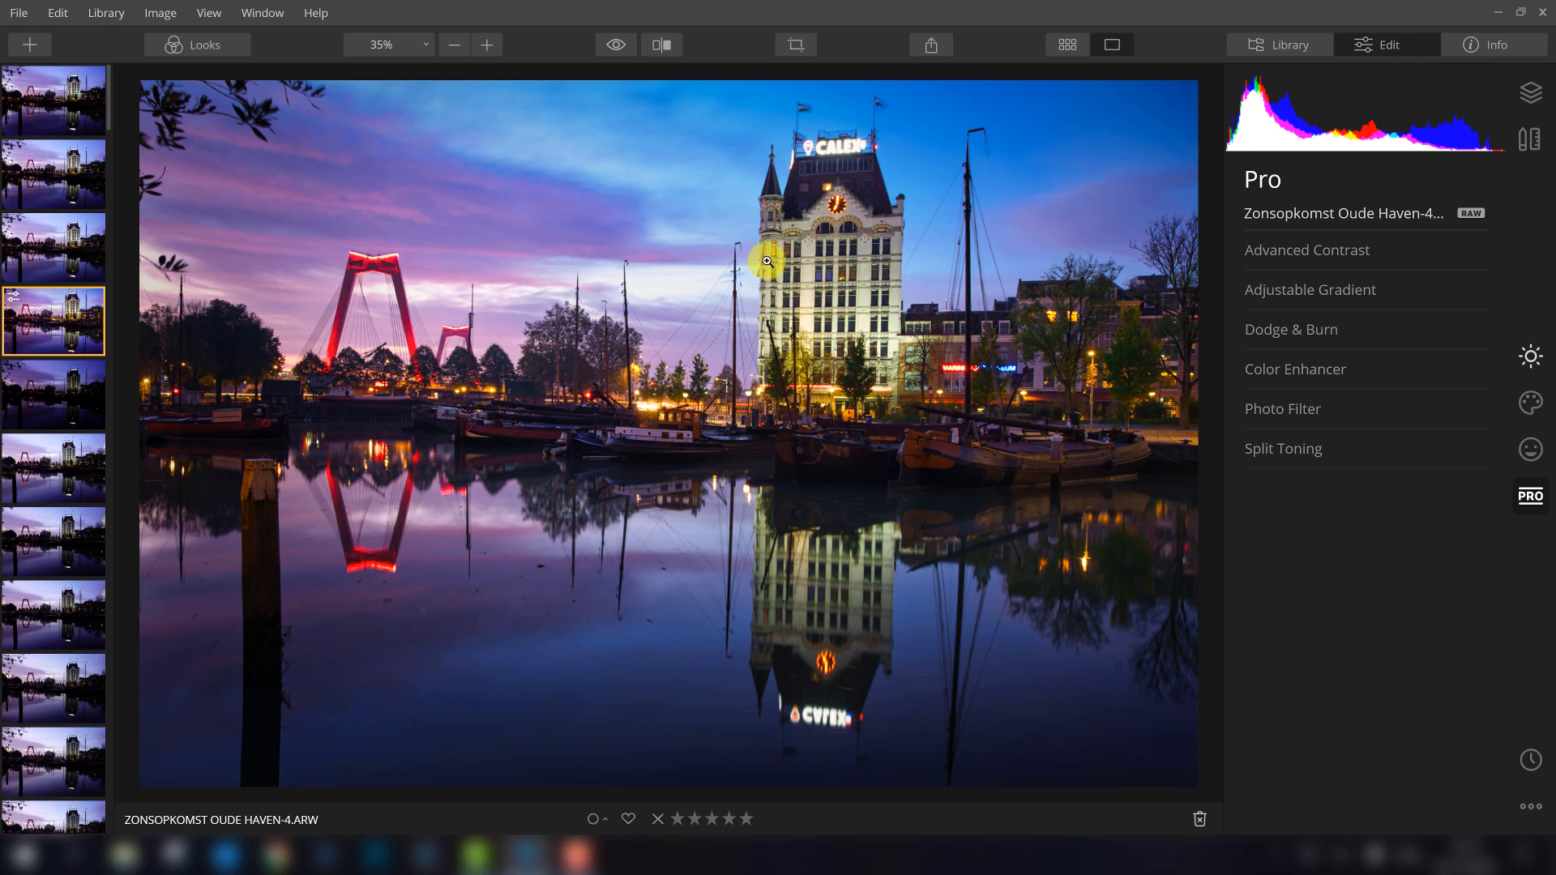
{"action": "left_click", "coordinate": [618, 45]}
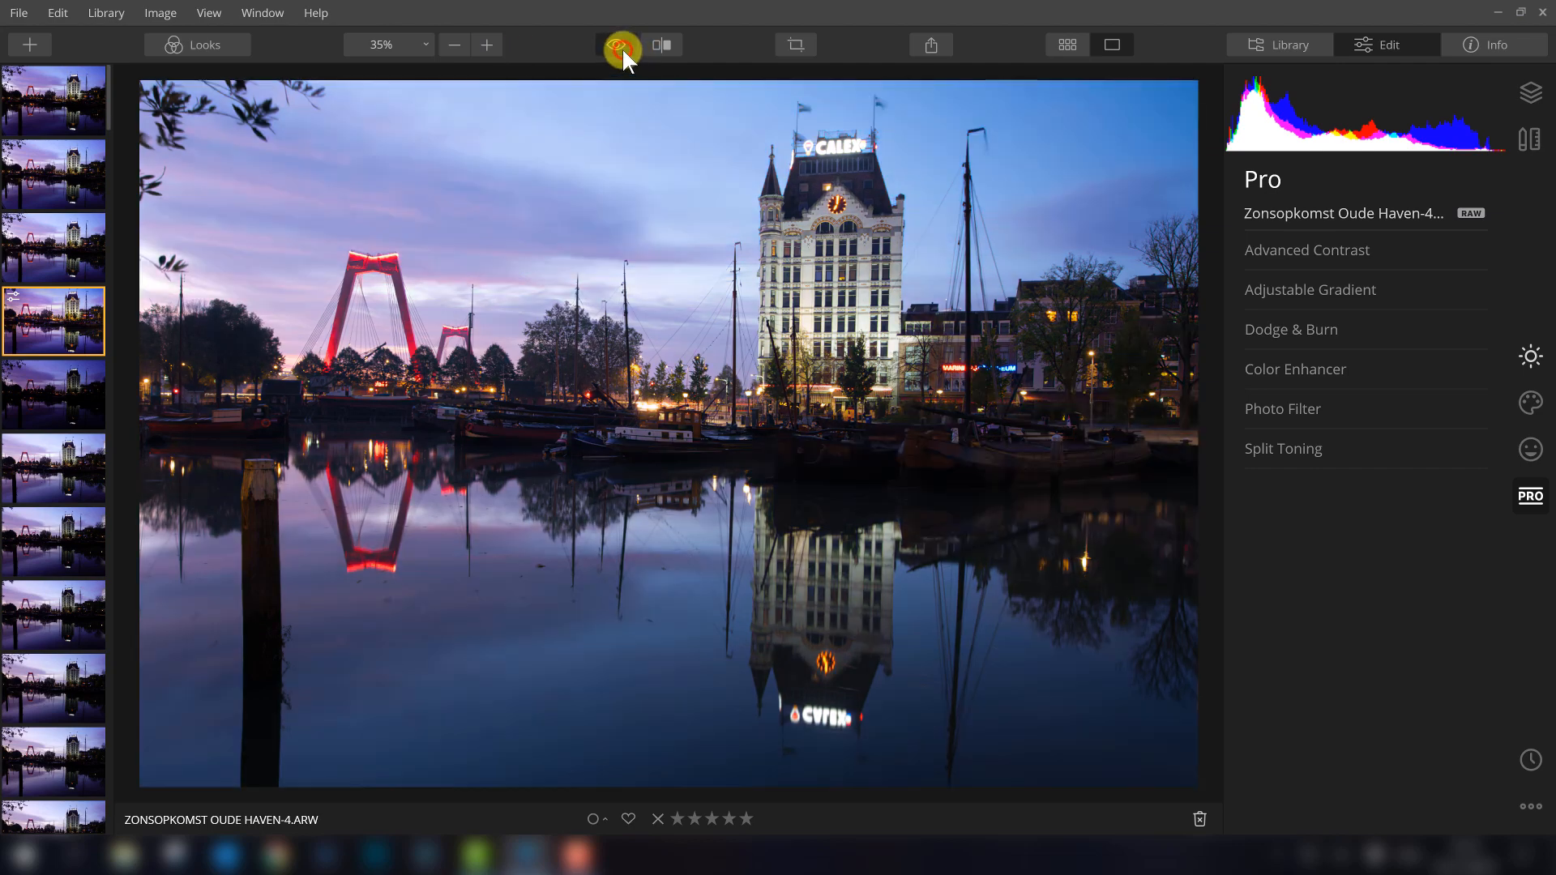
{"action": "left_click", "coordinate": [617, 45]}
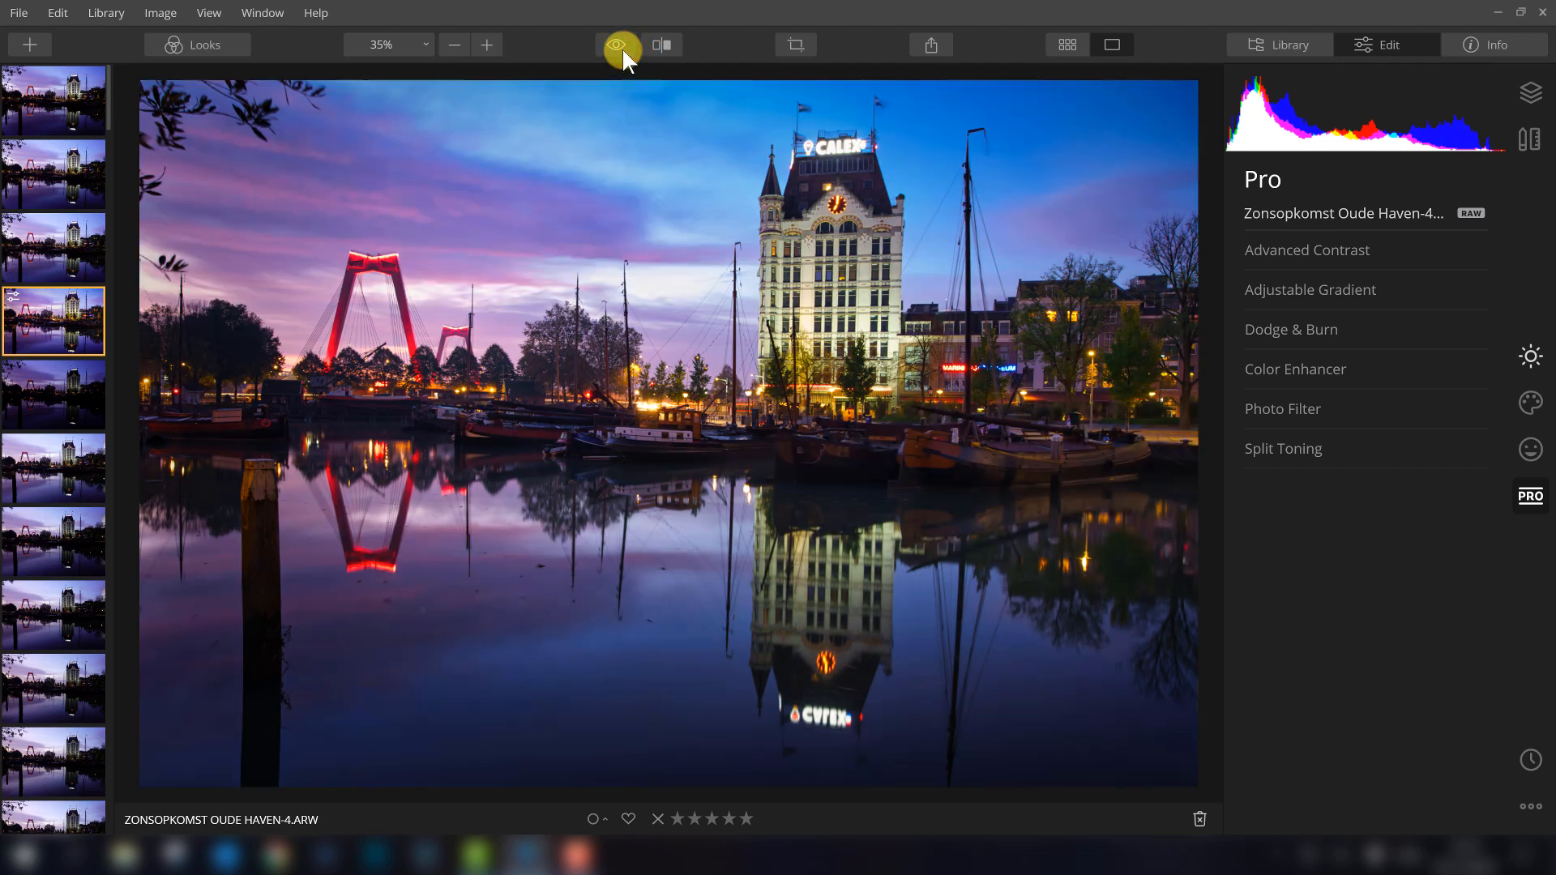
{"action": "left_click", "coordinate": [620, 47]}
{"action": "left_click", "coordinate": [621, 47]}
{"action": "left_click", "coordinate": [620, 47]}
{"action": "left_click", "coordinate": [621, 47]}
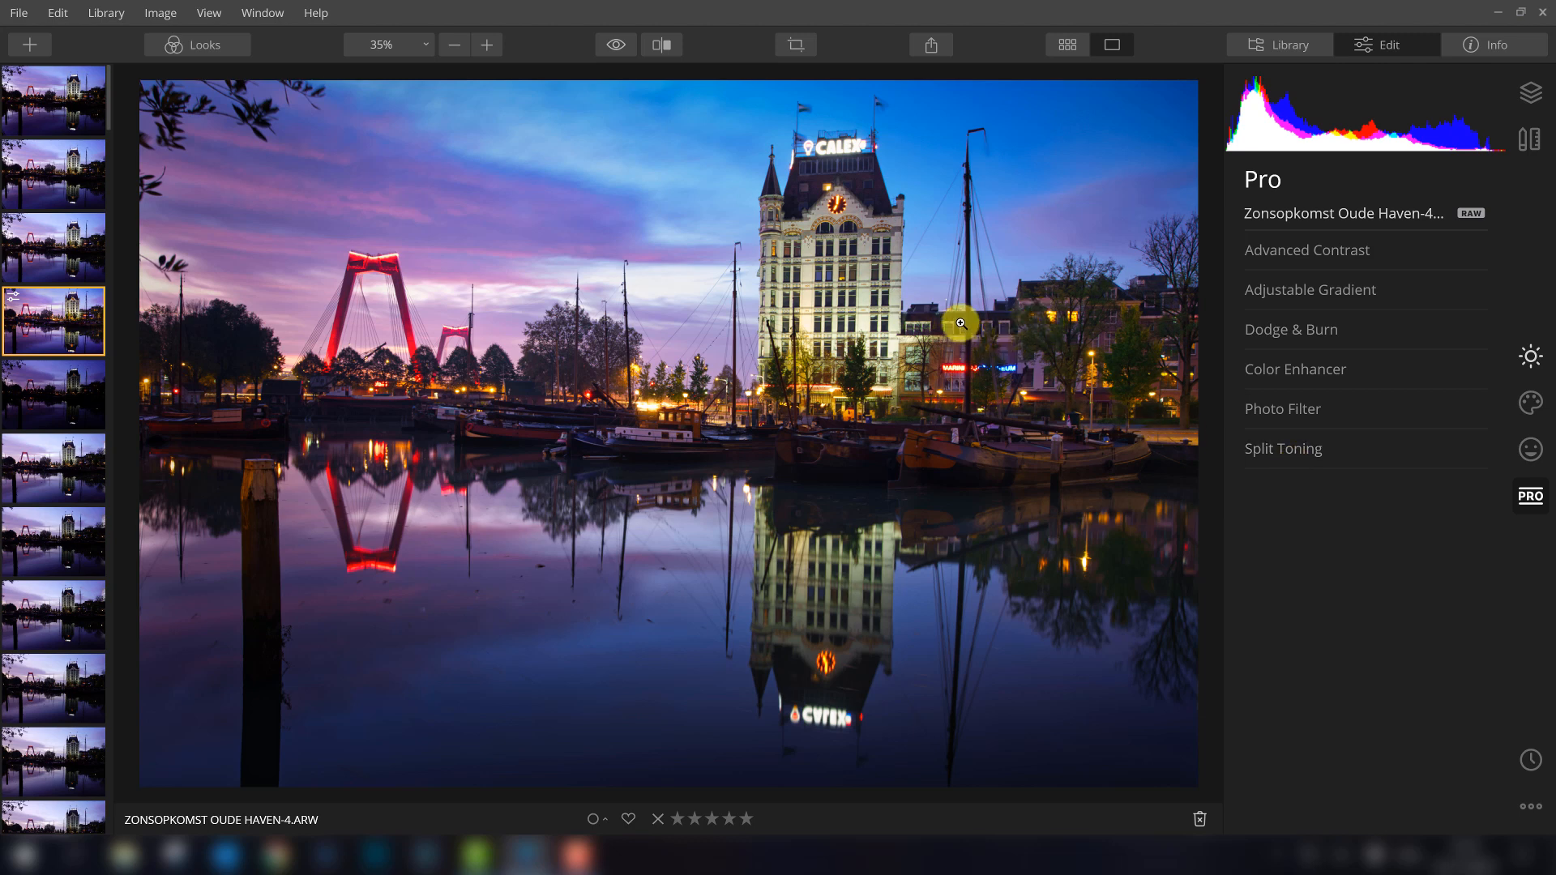
Step: Start Dodge & Burn painting near the CALEX sign with the Darken brush at 17% strength and size 45
{"action": "left_click", "coordinate": [842, 146]}
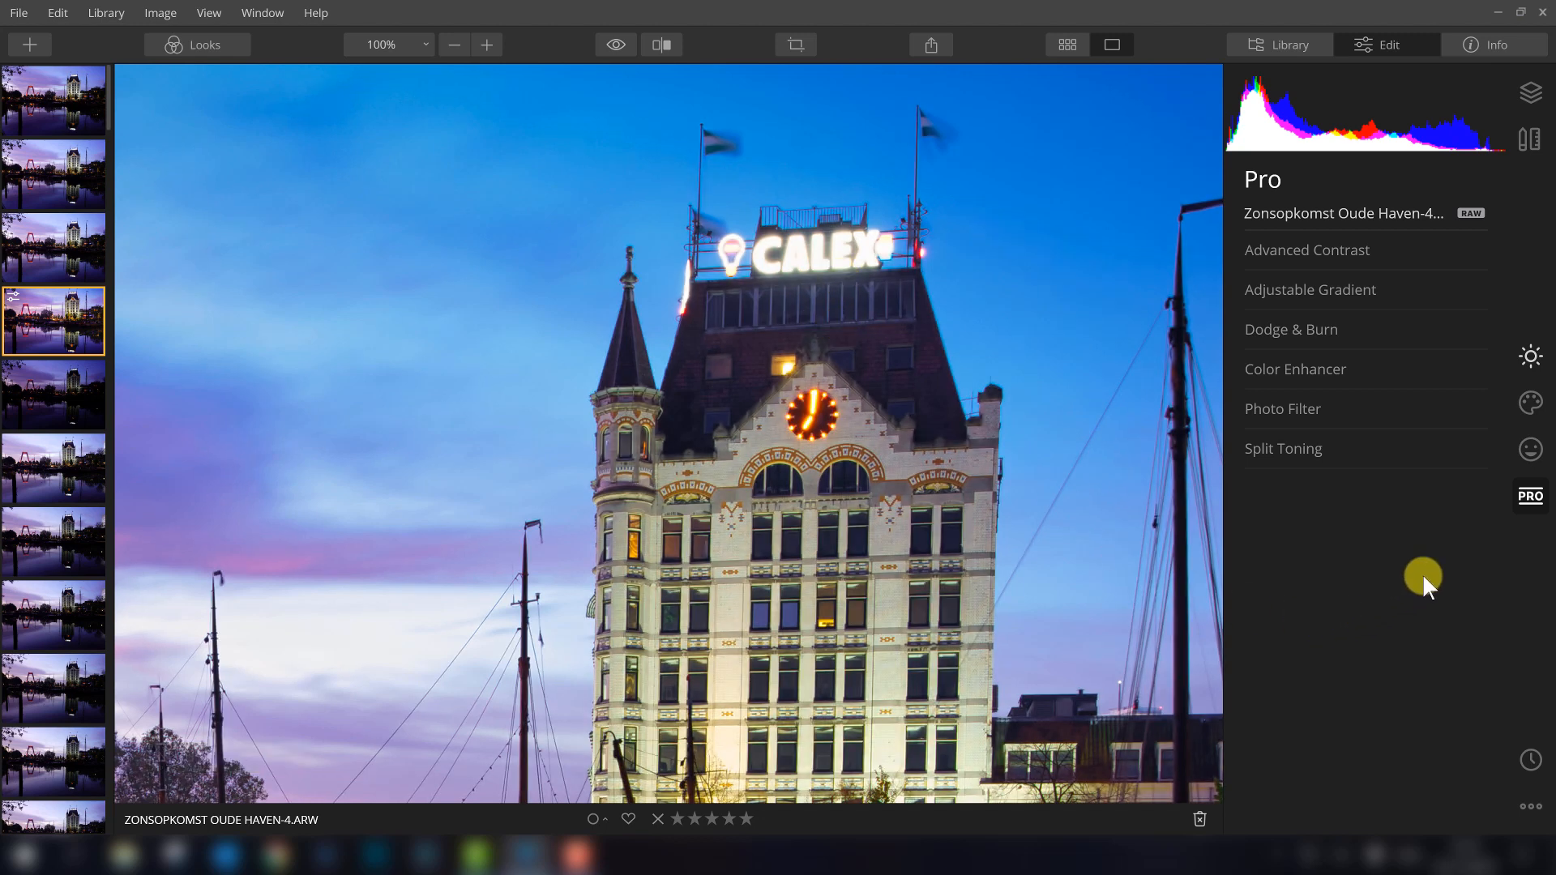
{"action": "left_click", "coordinate": [1296, 325]}
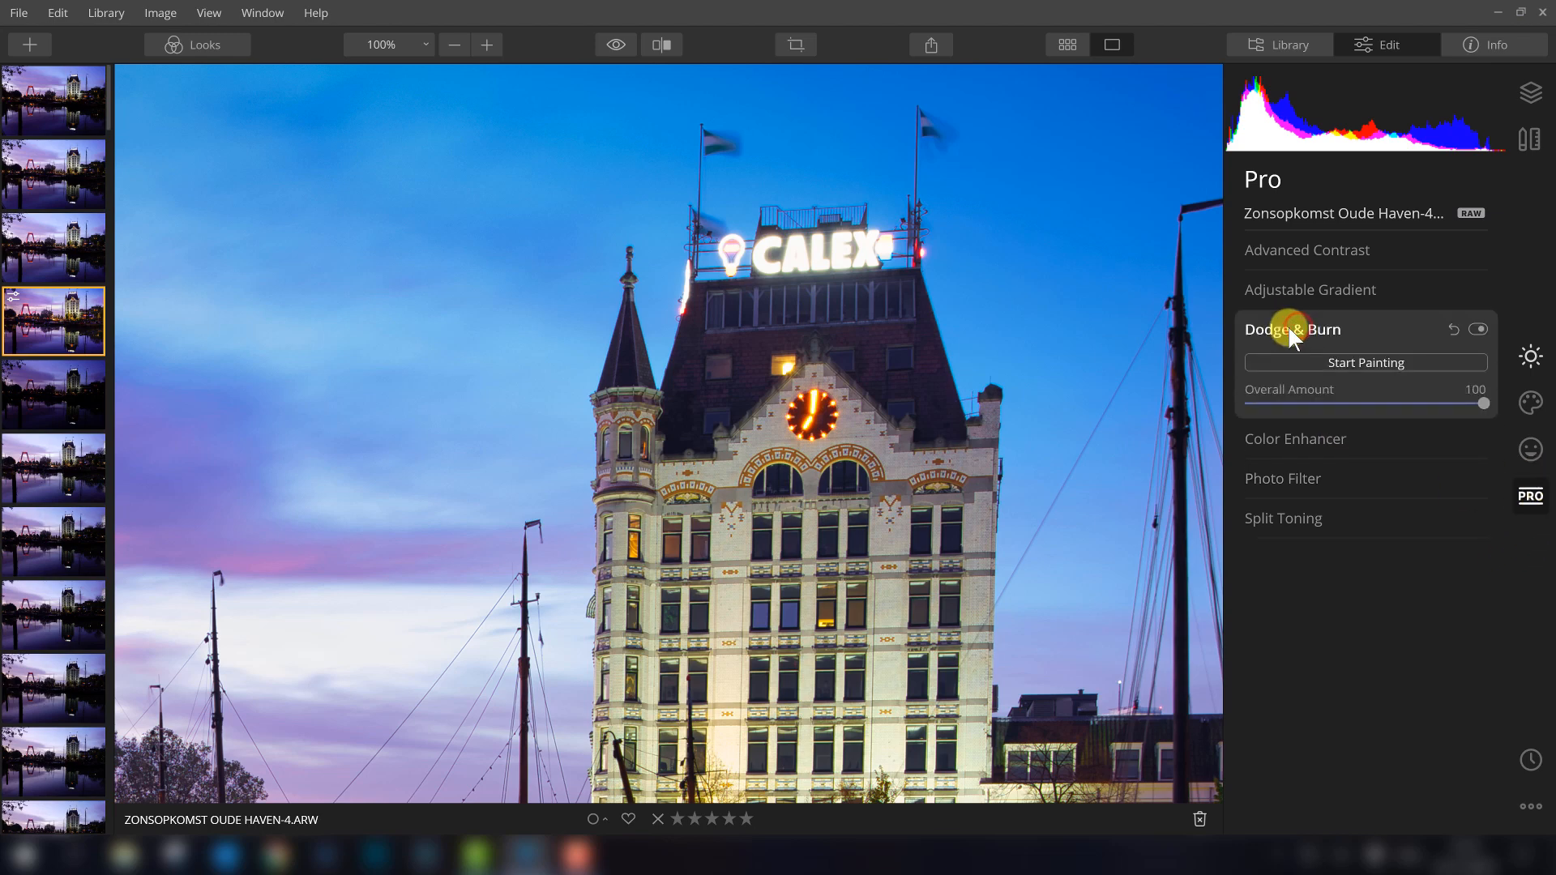
{"action": "left_click", "coordinate": [1361, 362]}
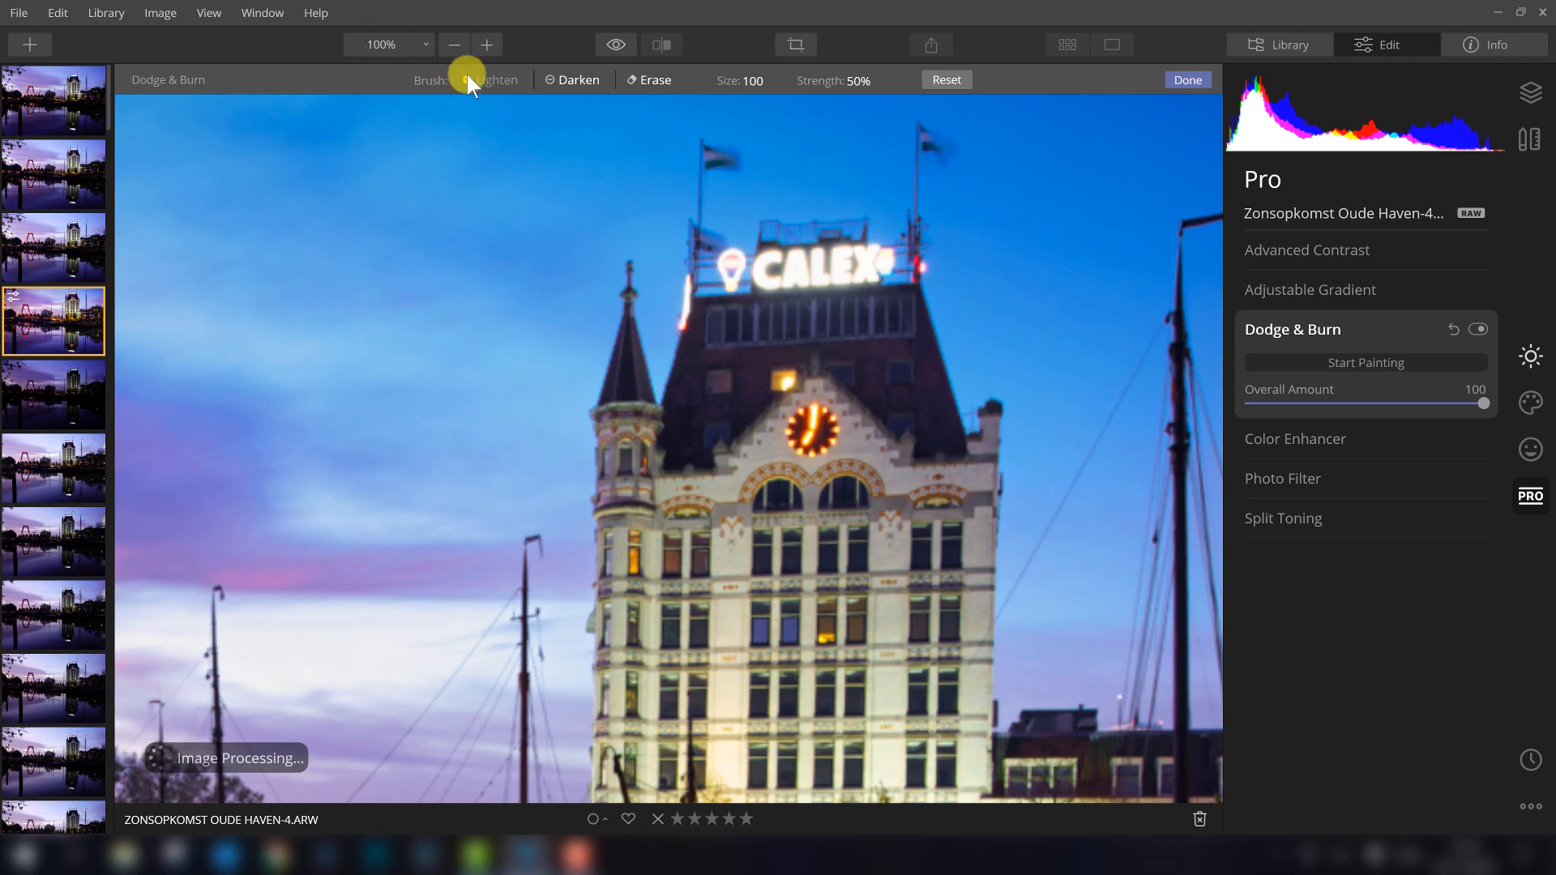
{"action": "left_click", "coordinate": [575, 81]}
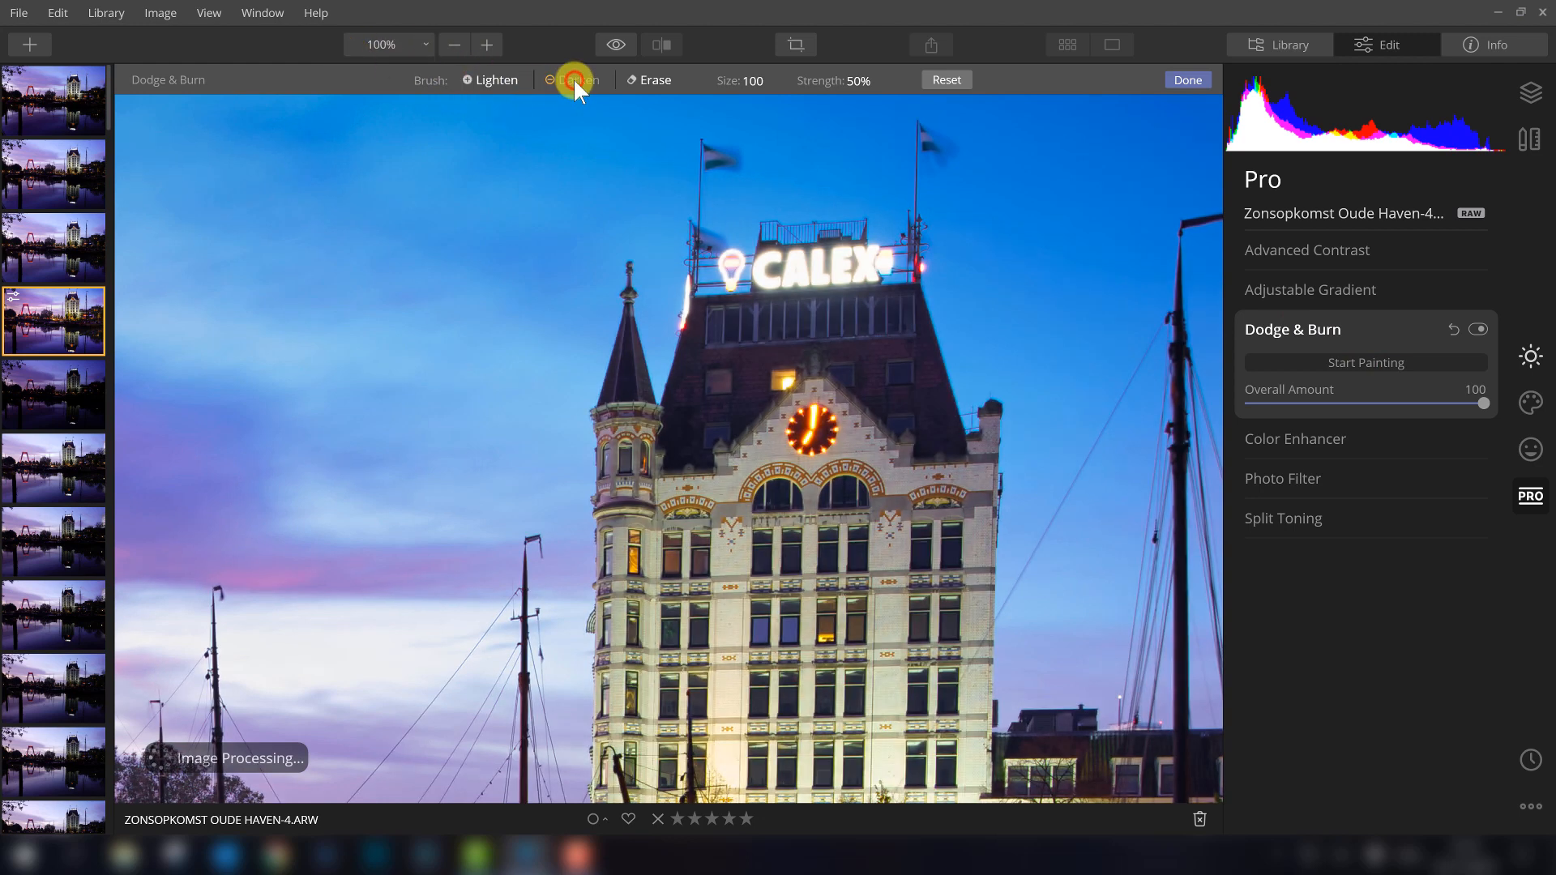
{"action": "left_click", "coordinate": [867, 81]}
{"action": "left_click_drag", "start_coordinate": [868, 114], "coordinate": [831, 111]}
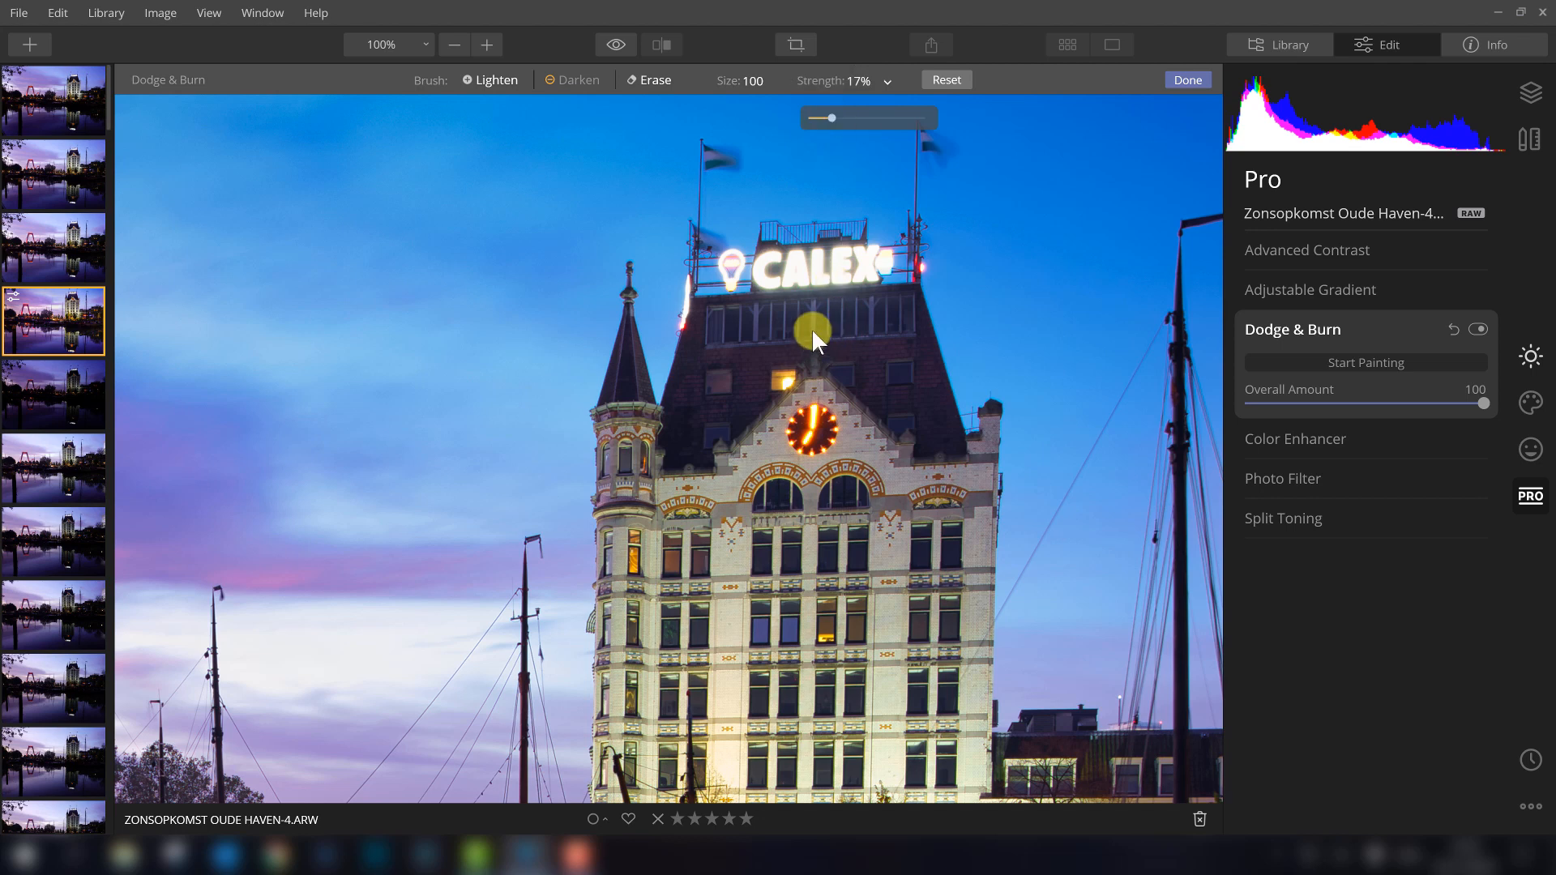
{"action": "left_click", "coordinate": [755, 80]}
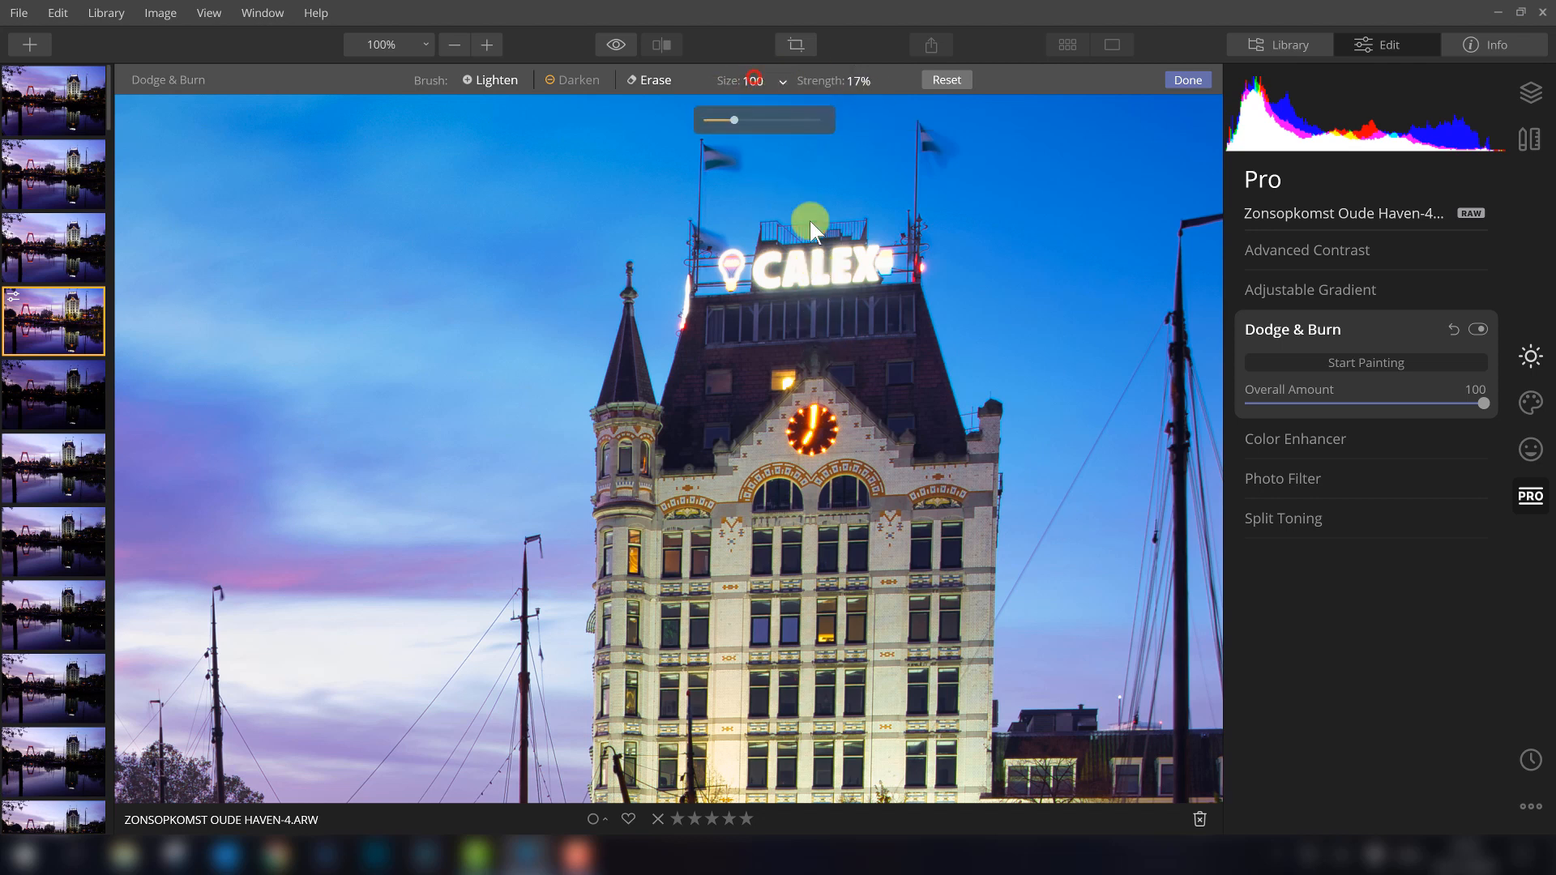
{"action": "left_click_drag", "start_coordinate": [736, 120], "coordinate": [717, 120]}
{"action": "left_click", "coordinate": [720, 75]}
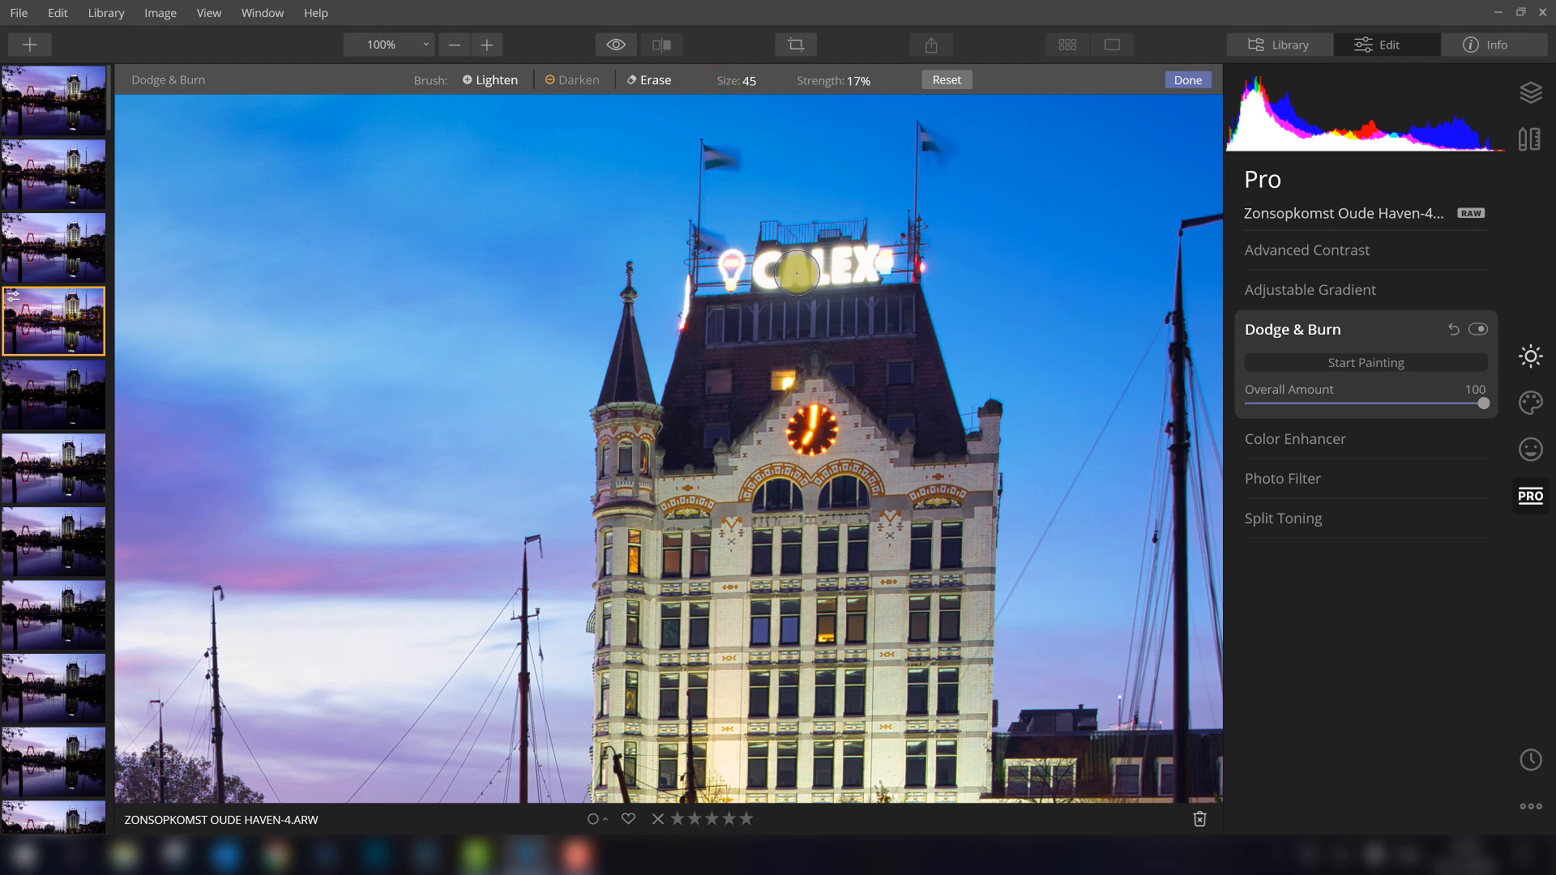
Step: Paint darkening strokes over the lit CALEX sign on the tower and compare the result with the original
{"action": "mouse_move", "coordinate": [797, 273]}
{"action": "left_mouse_down"}
{"action": "mouse_move", "coordinate": [871, 257]}
{"action": "mouse_move", "coordinate": [728, 274]}
{"action": "mouse_move", "coordinate": [883, 260]}
{"action": "mouse_move", "coordinate": [746, 289]}
{"action": "mouse_move", "coordinate": [737, 233]}
{"action": "mouse_move", "coordinate": [763, 303]}
{"action": "mouse_move", "coordinate": [821, 290]}
{"action": "mouse_move", "coordinate": [787, 269]}
{"action": "mouse_move", "coordinate": [774, 289]}
{"action": "mouse_move", "coordinate": [733, 243]}
{"action": "mouse_move", "coordinate": [800, 268]}
{"action": "mouse_move", "coordinate": [873, 266]}
{"action": "mouse_move", "coordinate": [788, 271]}
{"action": "mouse_move", "coordinate": [890, 260]}
{"action": "left_mouse_up"}
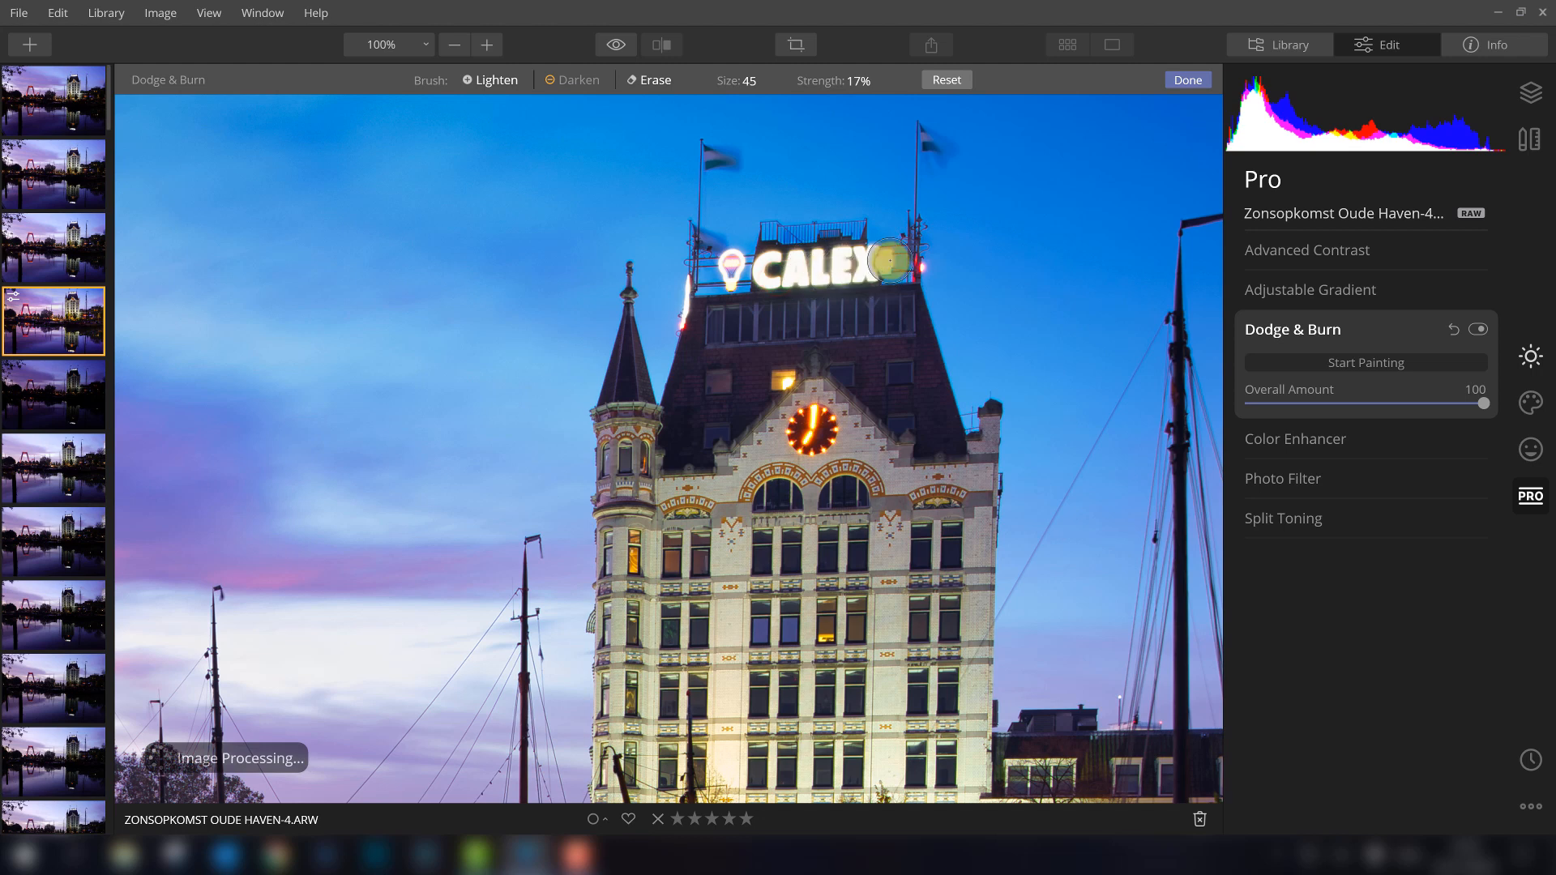
{"action": "mouse_move", "coordinate": [770, 268]}
{"action": "left_mouse_down"}
{"action": "mouse_move", "coordinate": [829, 283]}
{"action": "mouse_move", "coordinate": [880, 267]}
{"action": "mouse_move", "coordinate": [796, 252]}
{"action": "mouse_move", "coordinate": [772, 269]}
{"action": "mouse_move", "coordinate": [844, 281]}
{"action": "mouse_move", "coordinate": [882, 360]}
{"action": "mouse_move", "coordinate": [852, 304]}
{"action": "mouse_move", "coordinate": [874, 264]}
{"action": "mouse_move", "coordinate": [730, 267]}
{"action": "mouse_move", "coordinate": [769, 286]}
{"action": "mouse_move", "coordinate": [871, 271]}
{"action": "left_mouse_up"}
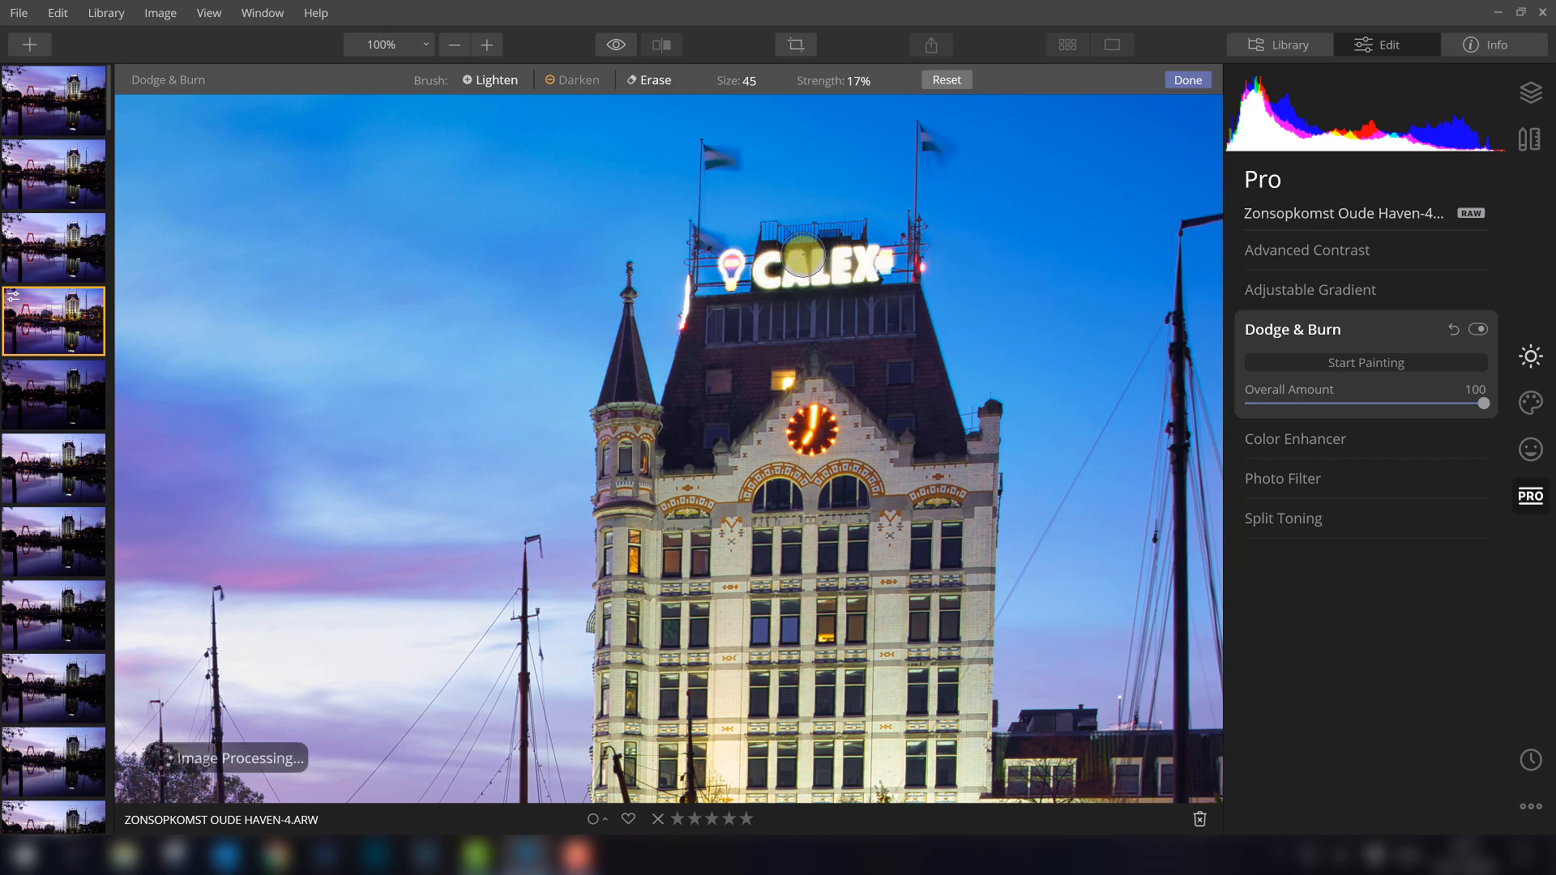
{"action": "left_click", "coordinate": [617, 44]}
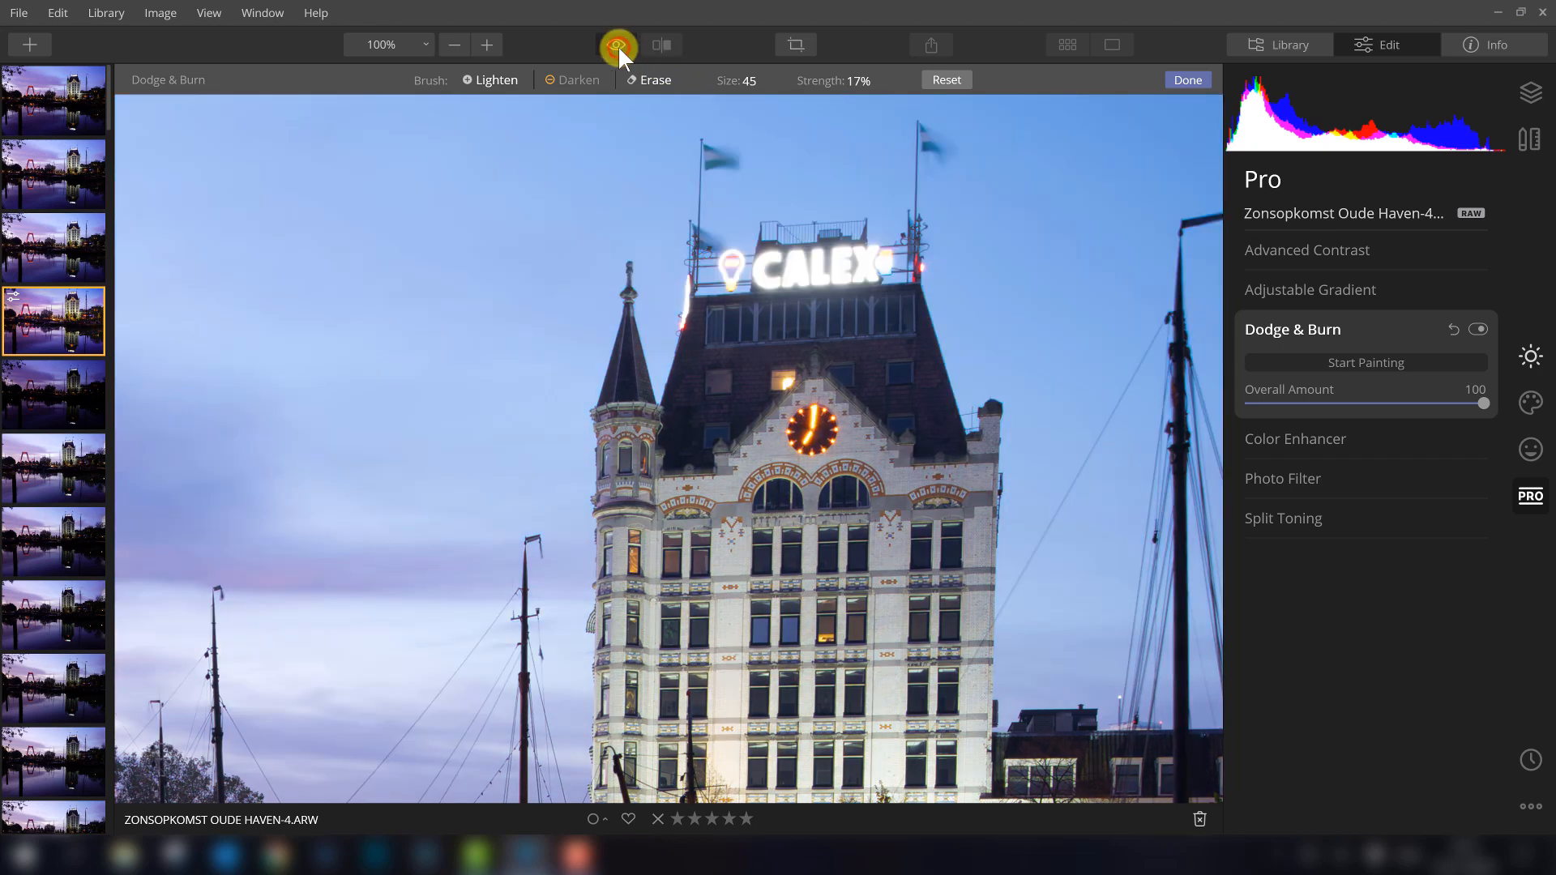
{"action": "left_click", "coordinate": [618, 46]}
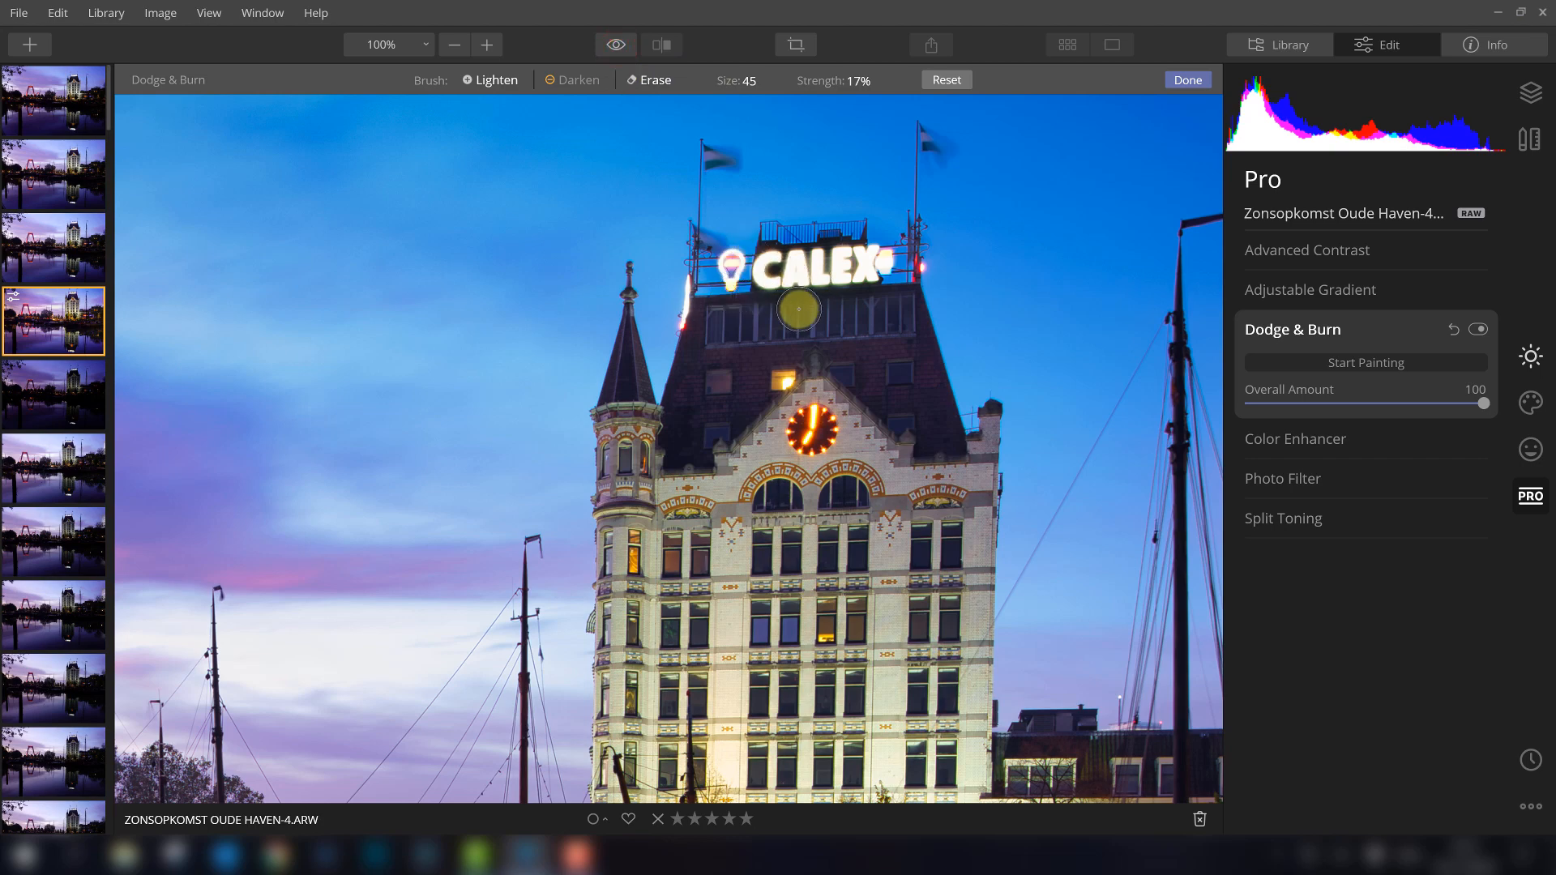
{"action": "left_click", "coordinate": [614, 46]}
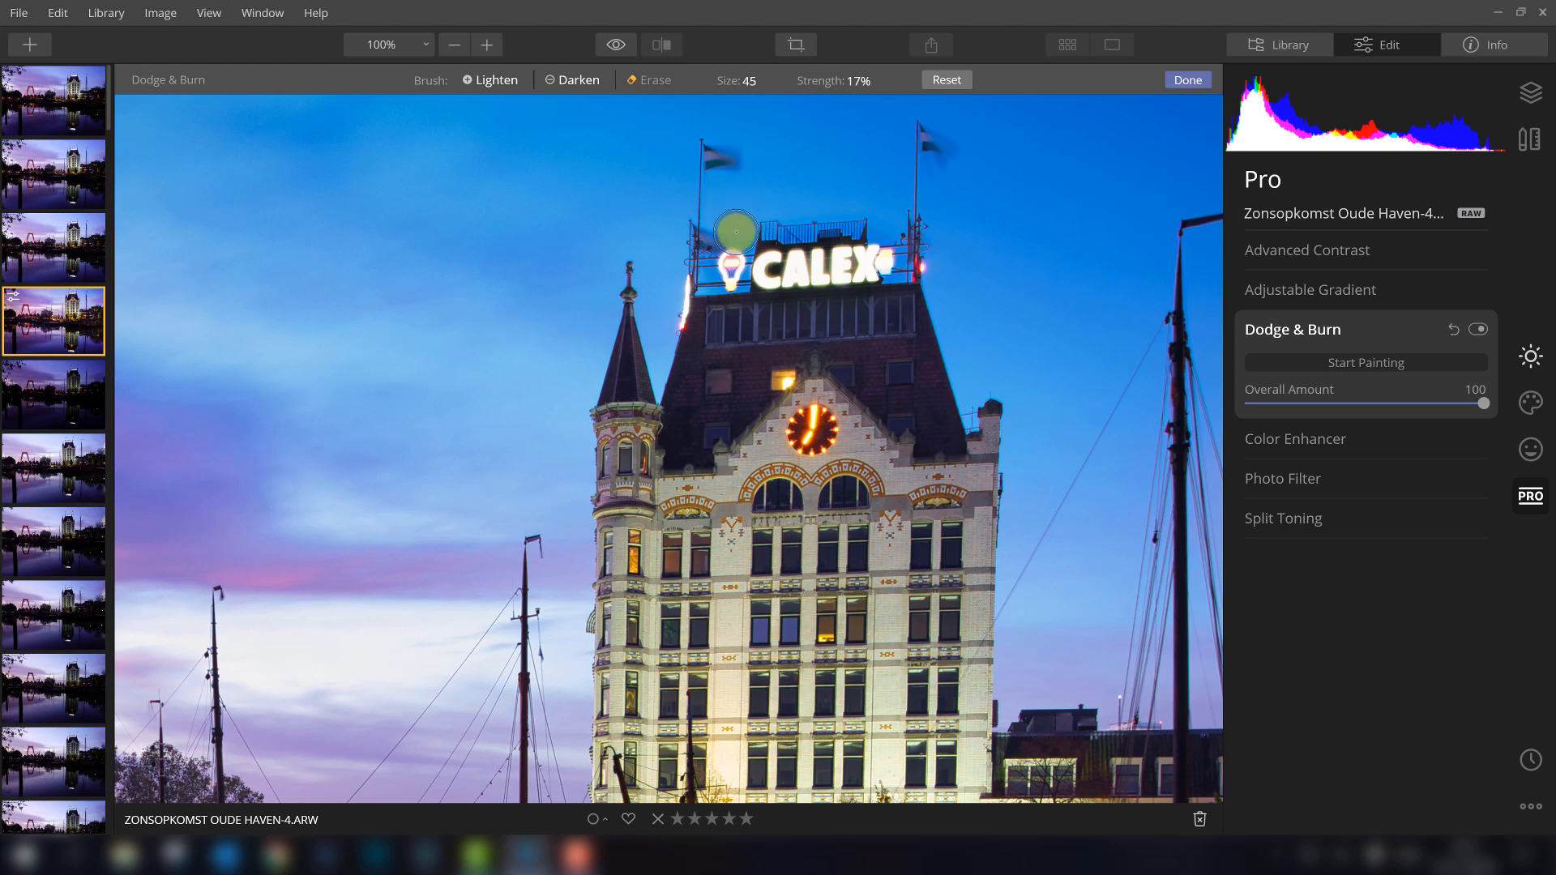
Step: Erase excess darkening around the sign's lamp symbol and the roof's edge, reducing the eraser size to 24, and finish painting
{"action": "left_click", "coordinate": [738, 224]}
{"action": "left_click", "coordinate": [741, 214]}
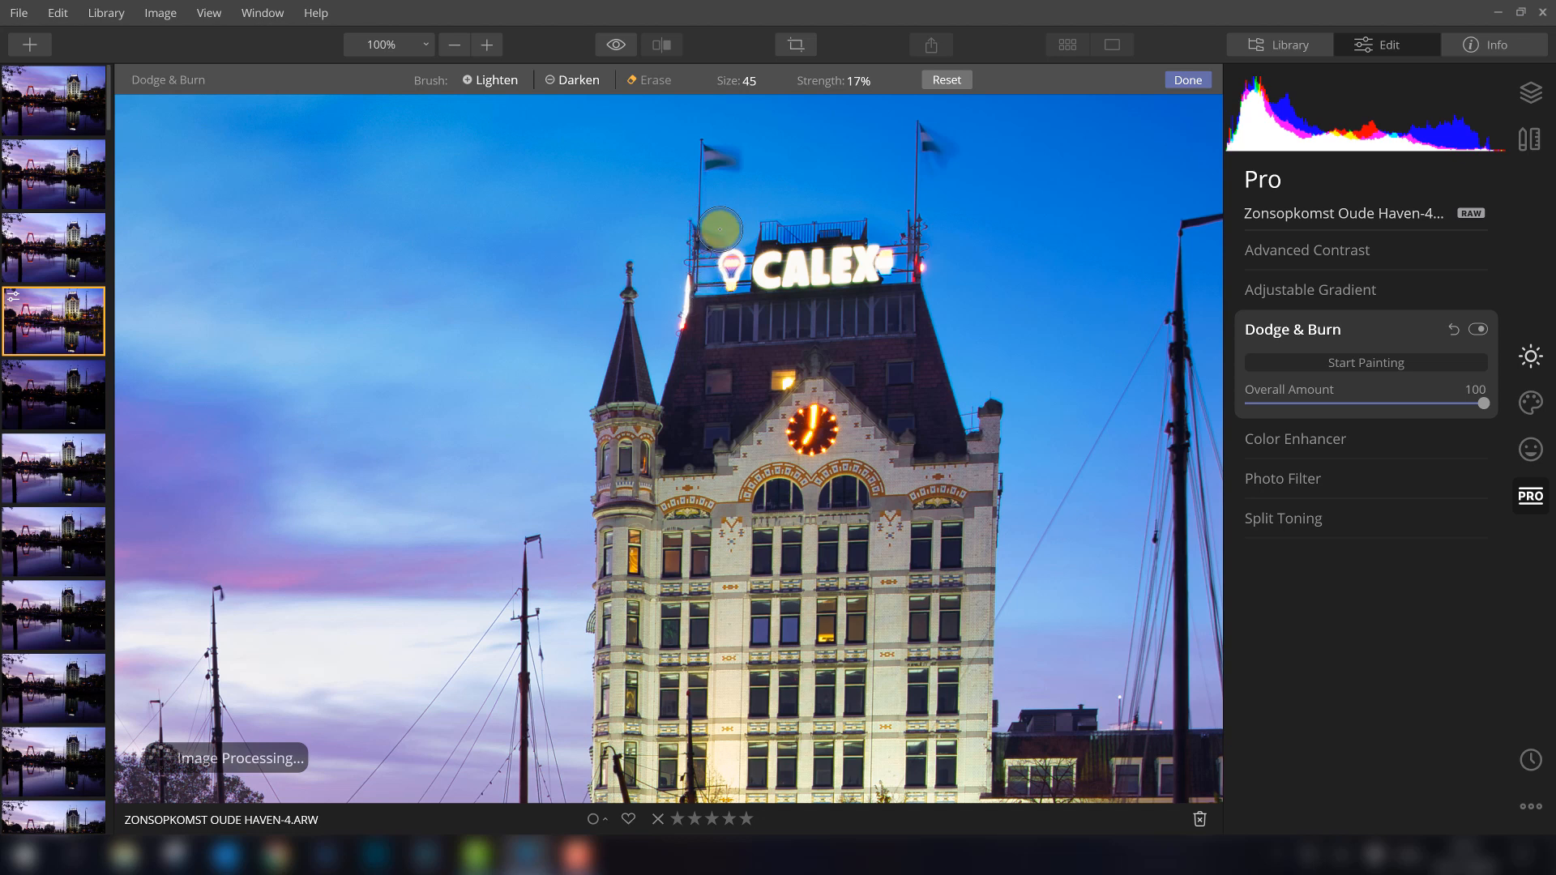
{"action": "left_click", "coordinate": [749, 80]}
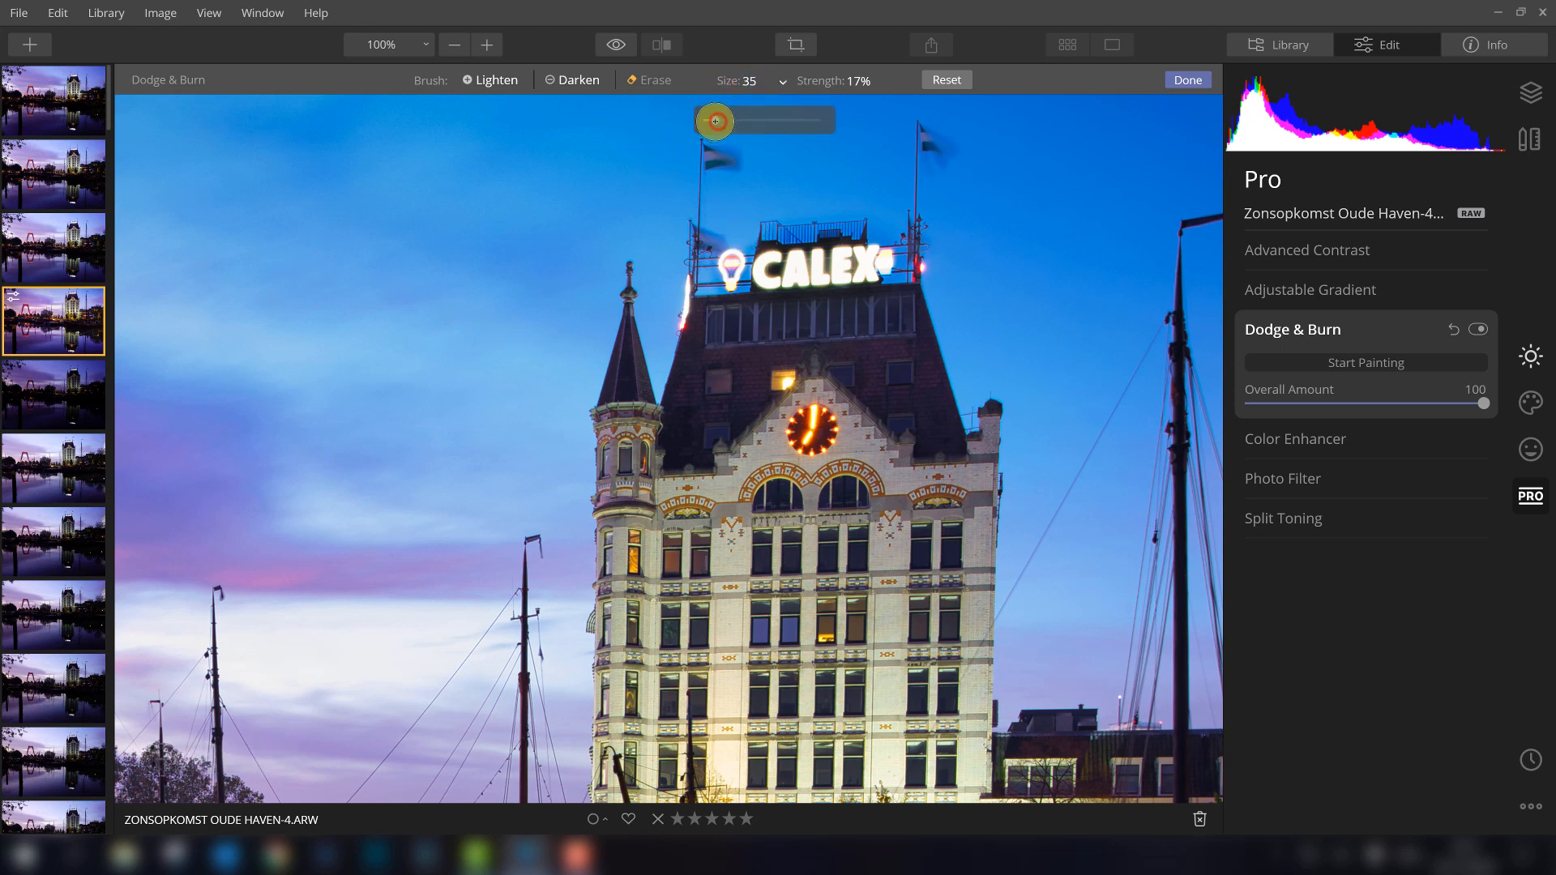
{"action": "left_click_drag", "start_coordinate": [715, 121], "coordinate": [712, 123]}
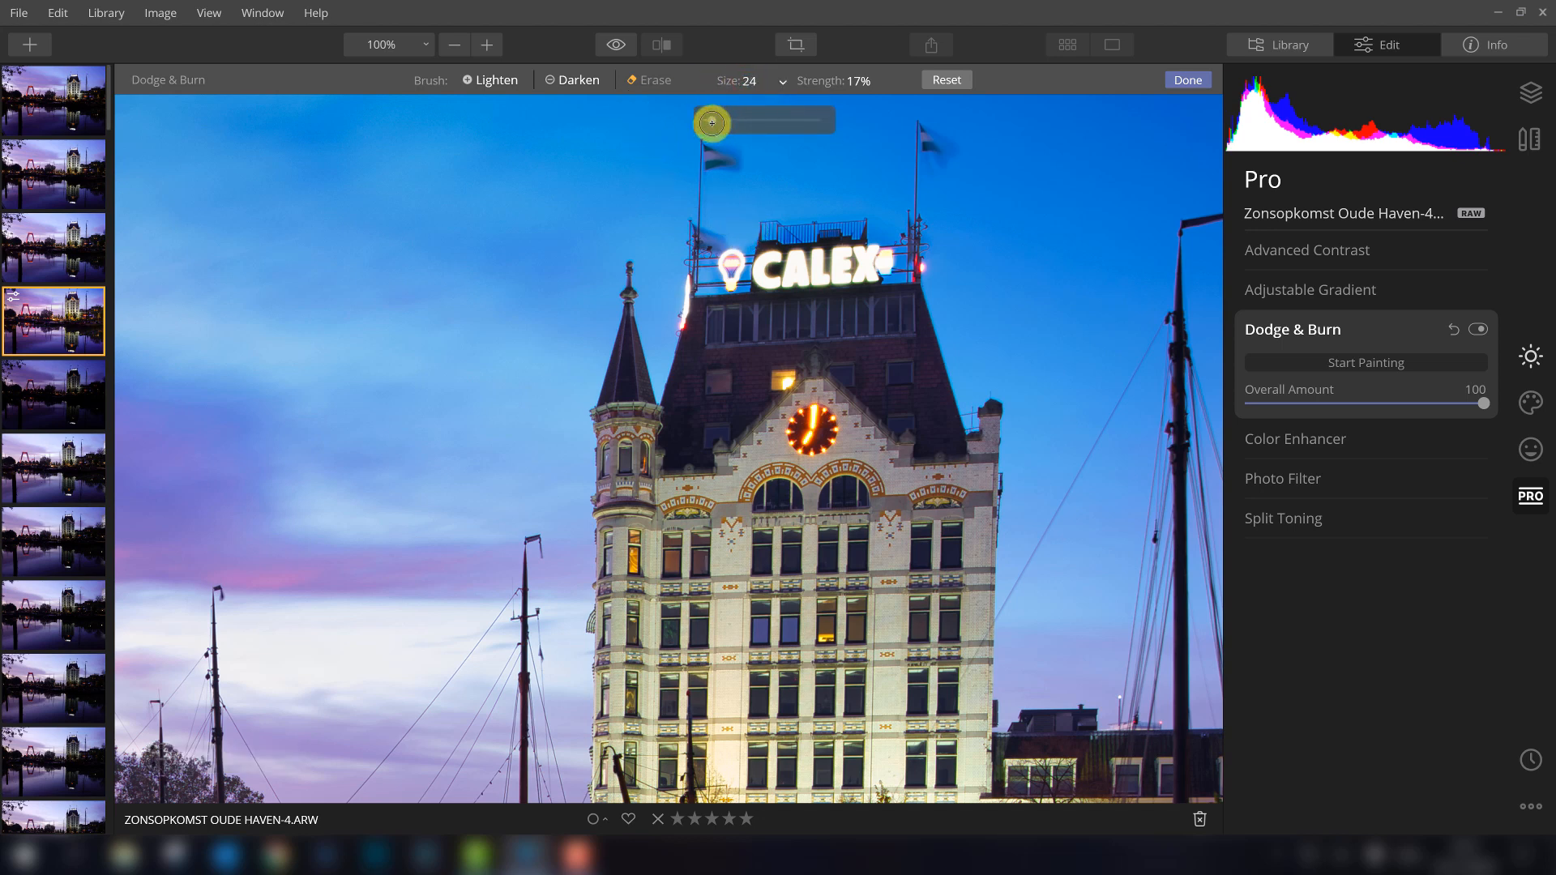
{"action": "left_click", "coordinate": [742, 235]}
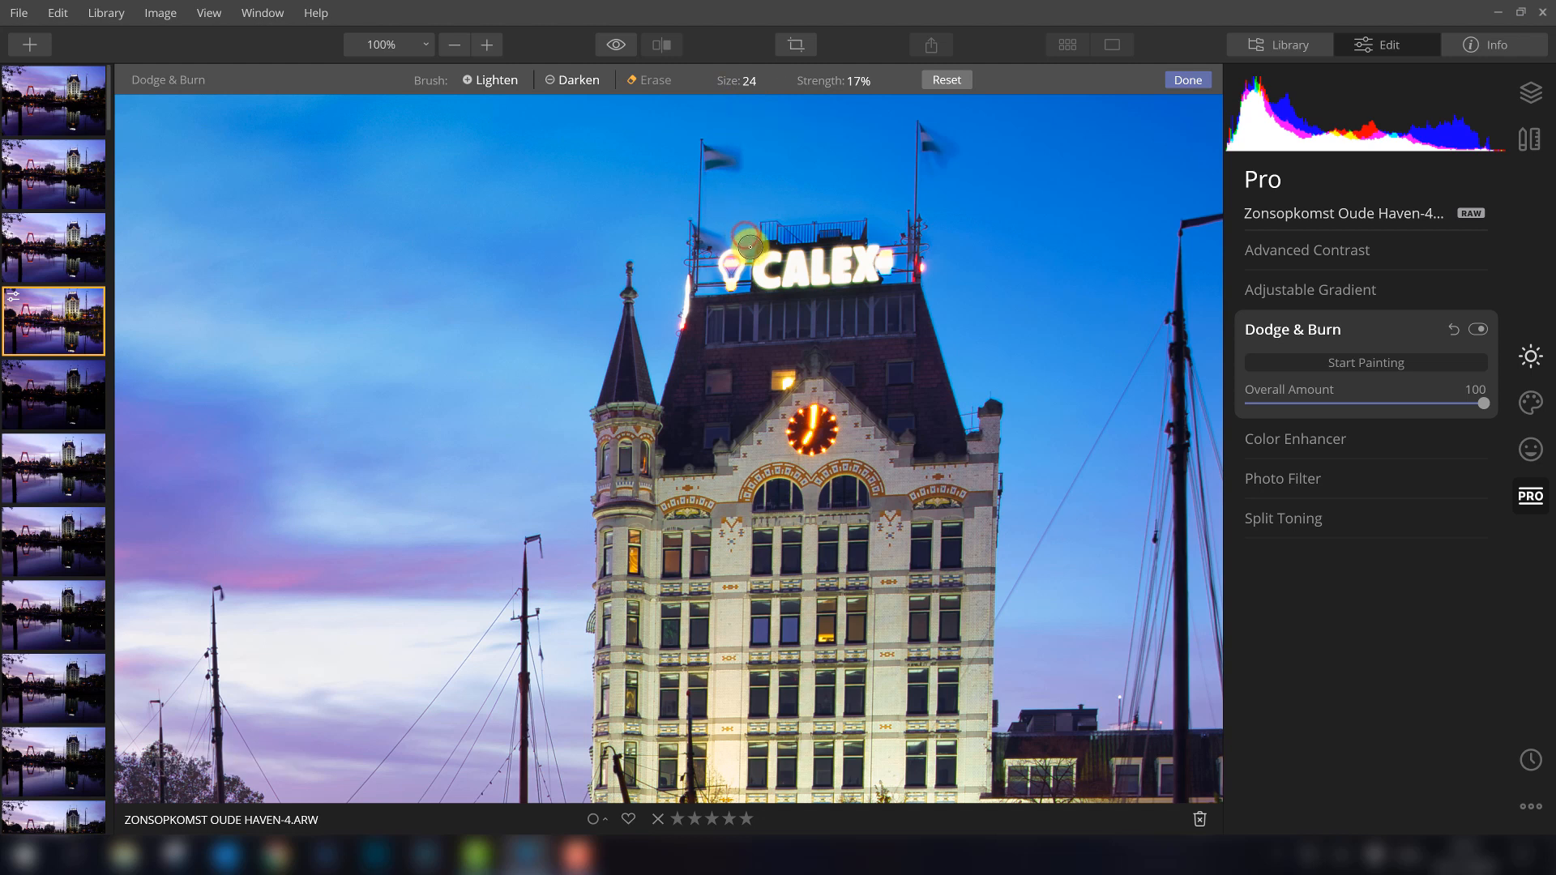
{"action": "mouse_move", "coordinate": [744, 290]}
{"action": "left_mouse_down"}
{"action": "mouse_move", "coordinate": [725, 296]}
{"action": "mouse_move", "coordinate": [705, 258]}
{"action": "mouse_move", "coordinate": [748, 245]}
{"action": "mouse_move", "coordinate": [745, 277]}
{"action": "left_mouse_up"}
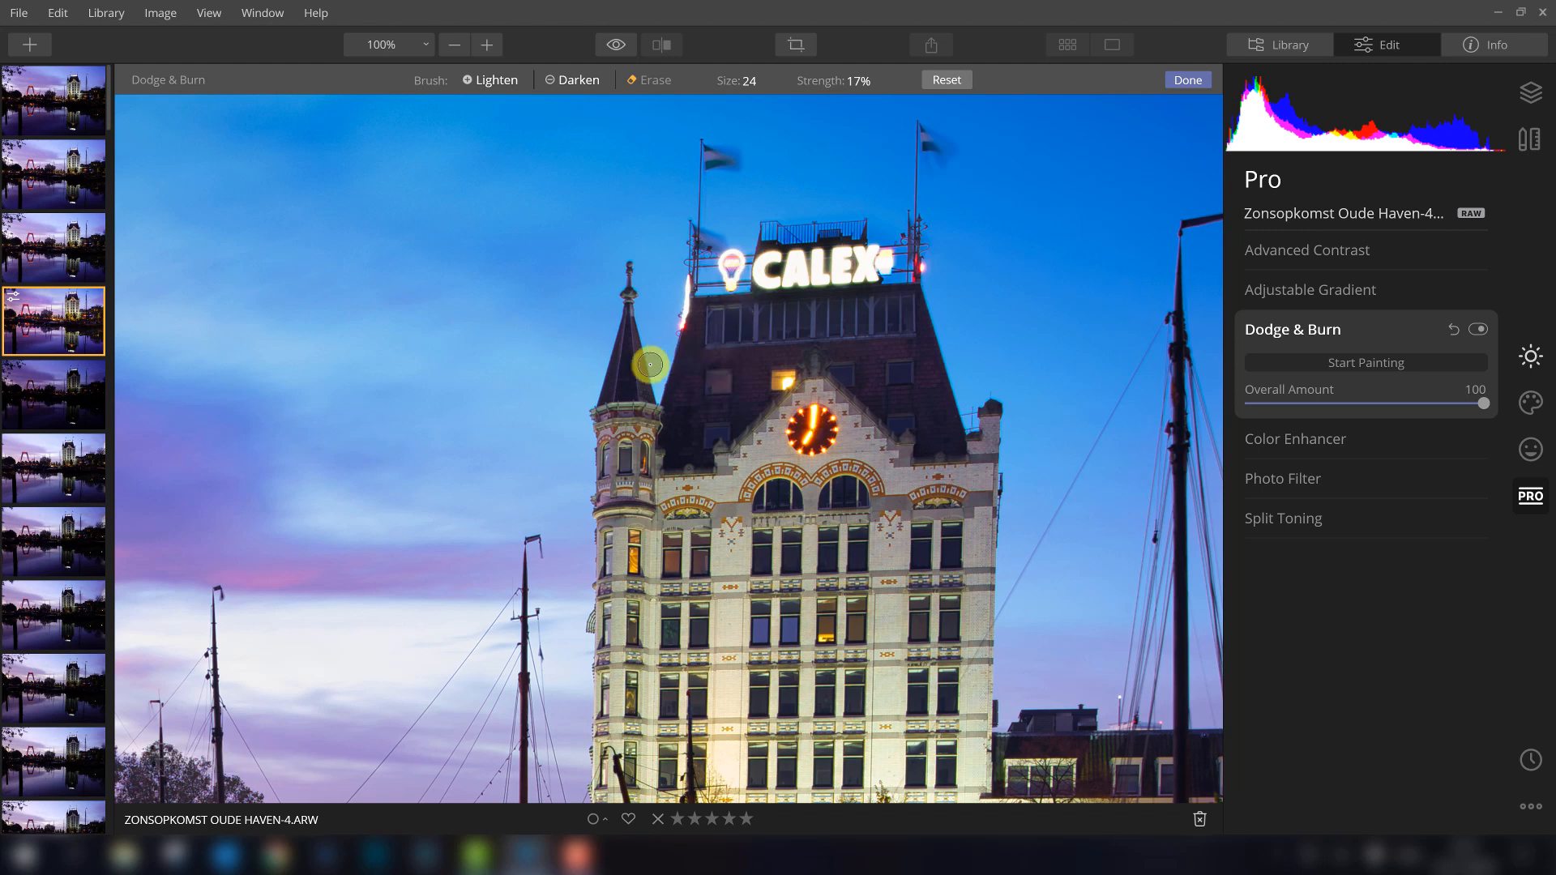
{"action": "left_click_drag", "start_coordinate": [689, 290], "coordinate": [694, 262]}
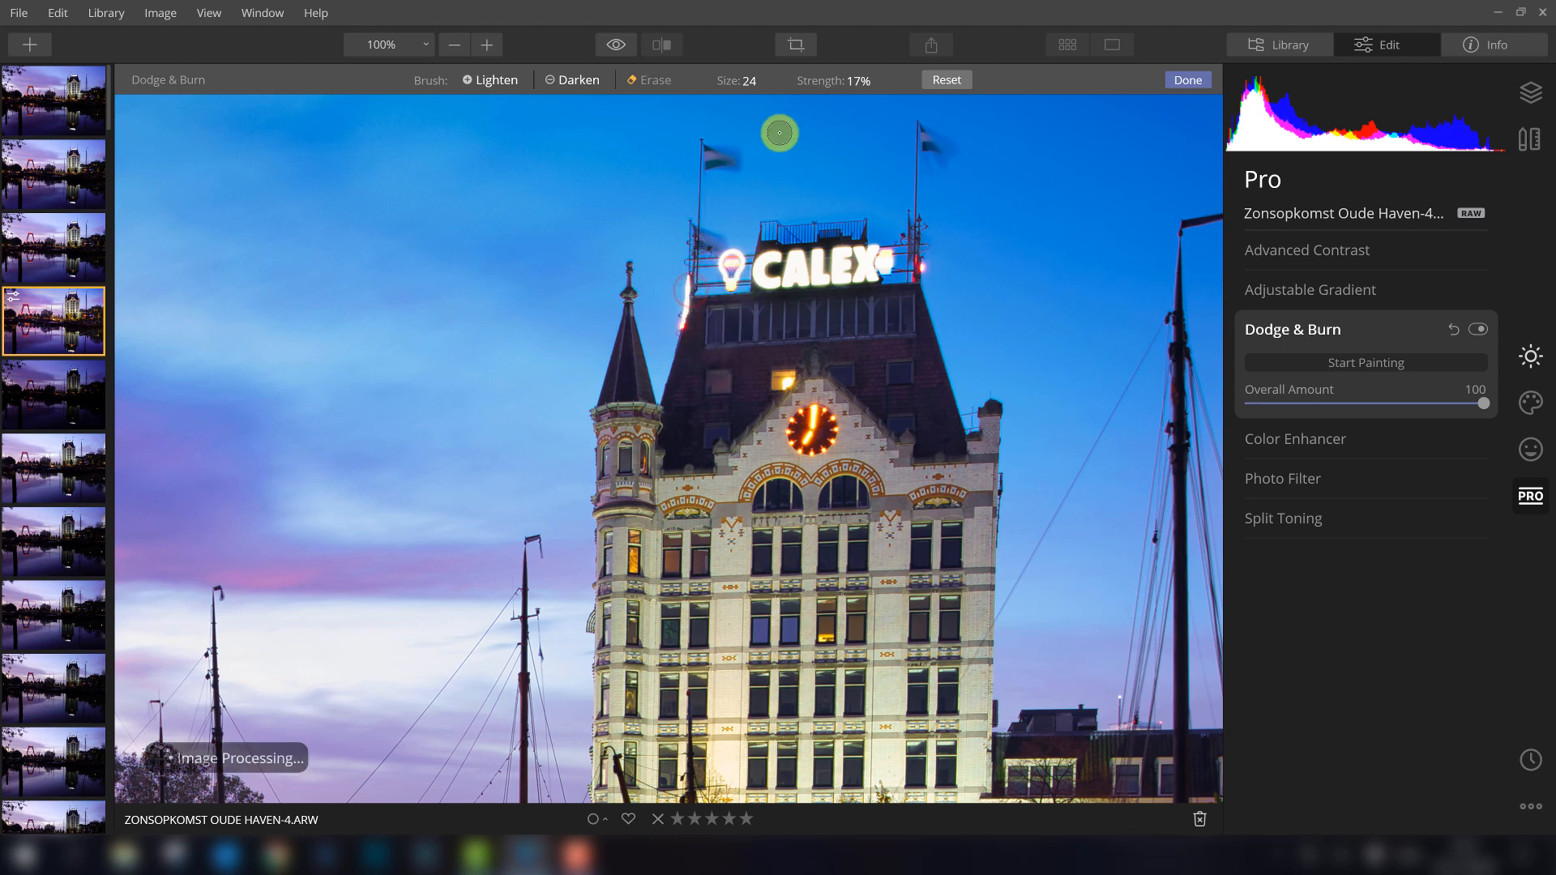
{"action": "left_click", "coordinate": [1191, 80]}
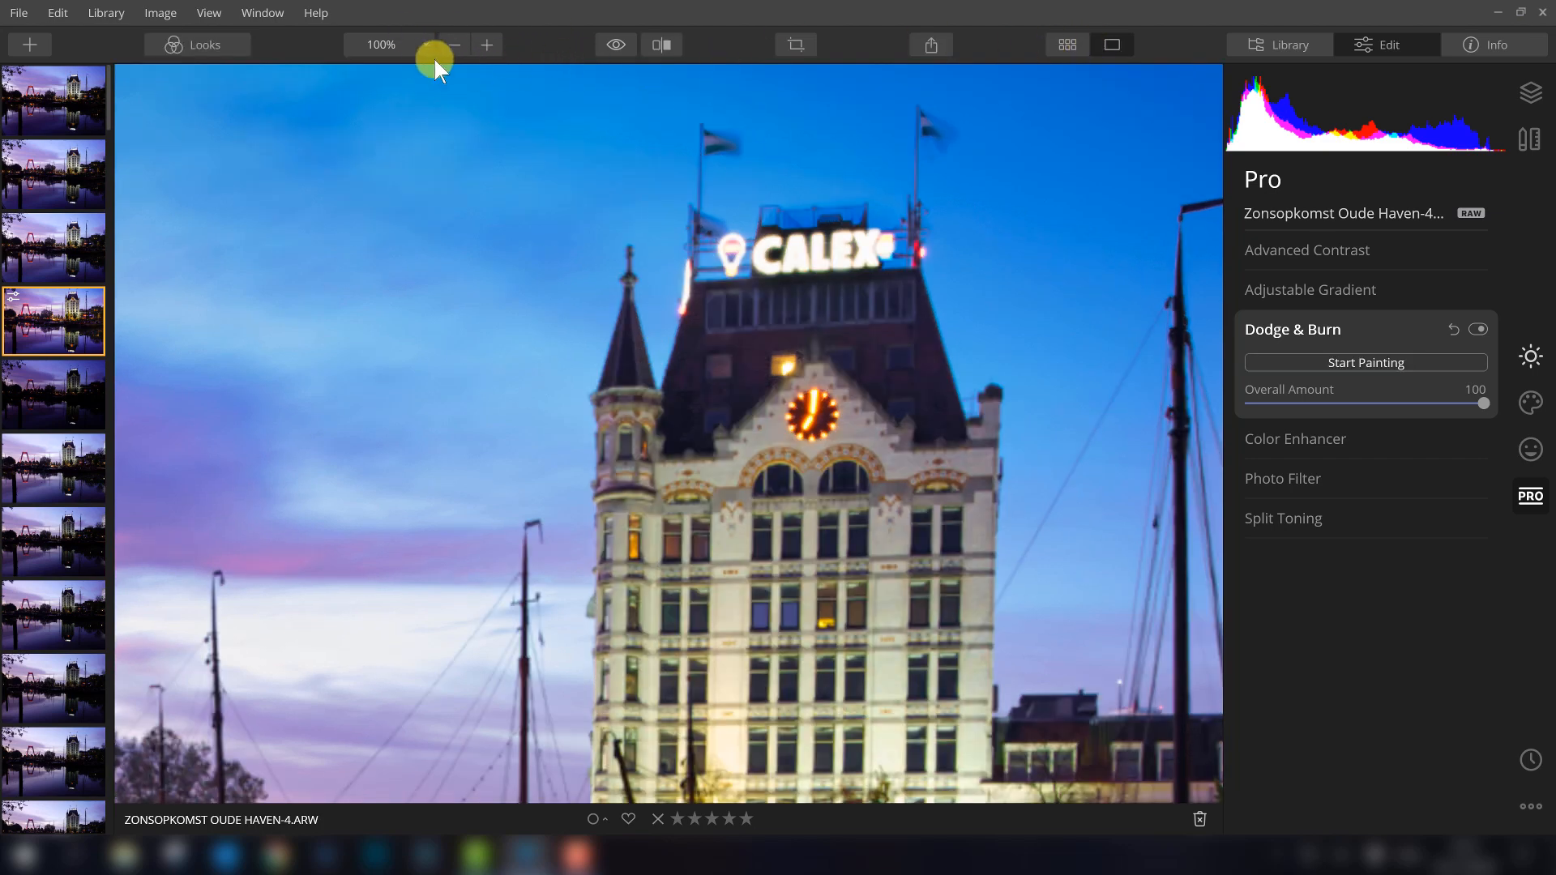
Step: Compare the whole edited harbor photo with the original at 35% zoom
{"action": "left_click", "coordinate": [405, 50]}
{"action": "left_click", "coordinate": [402, 62]}
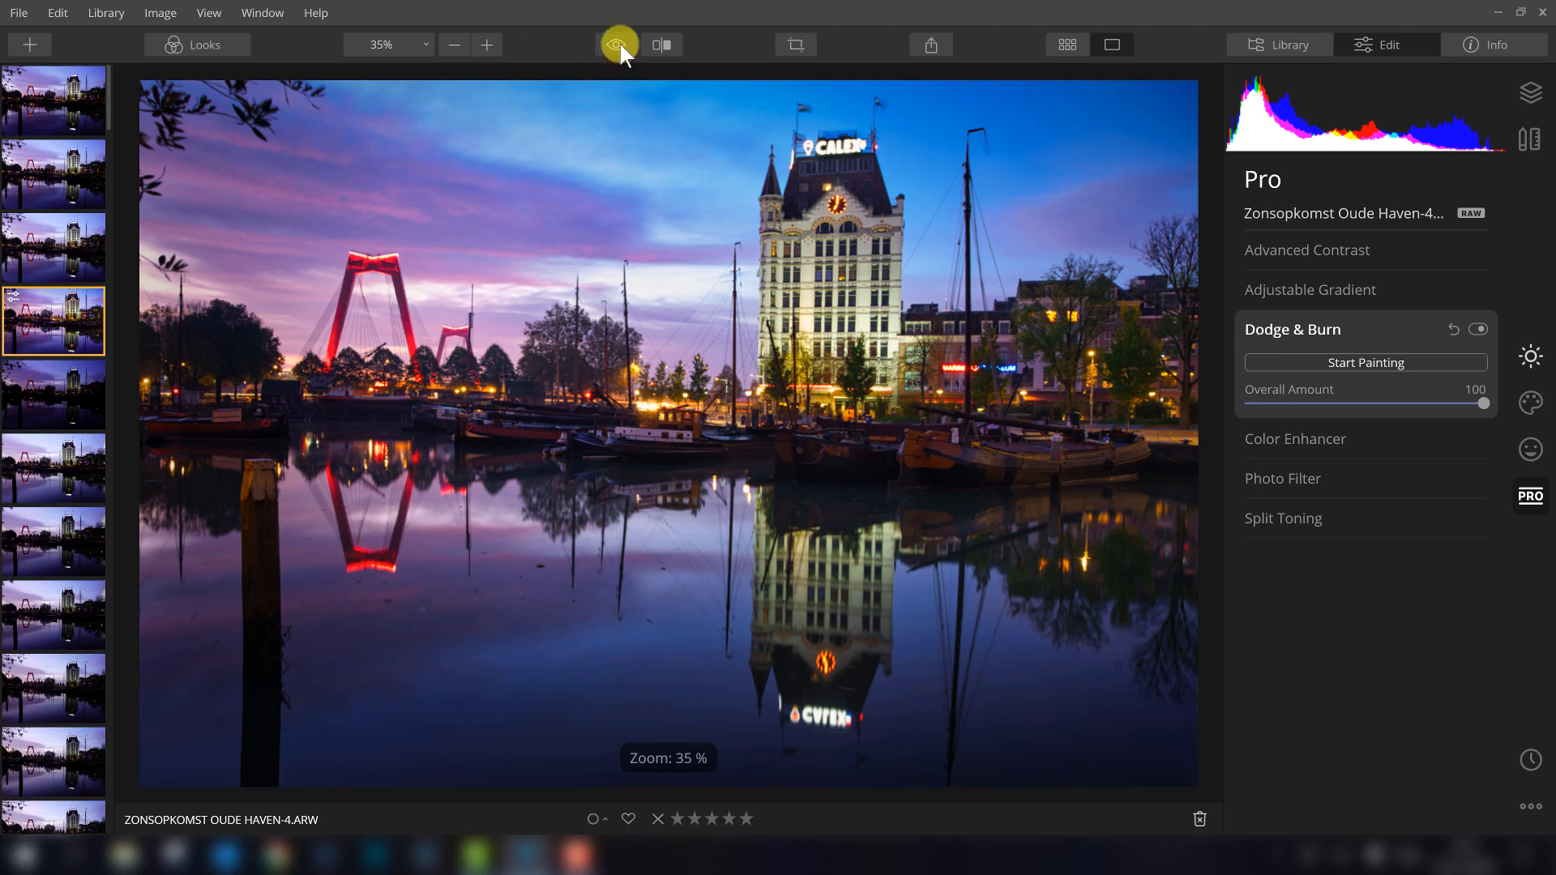
{"action": "left_click_drag", "start_coordinate": [619, 44], "coordinate": [620, 43]}
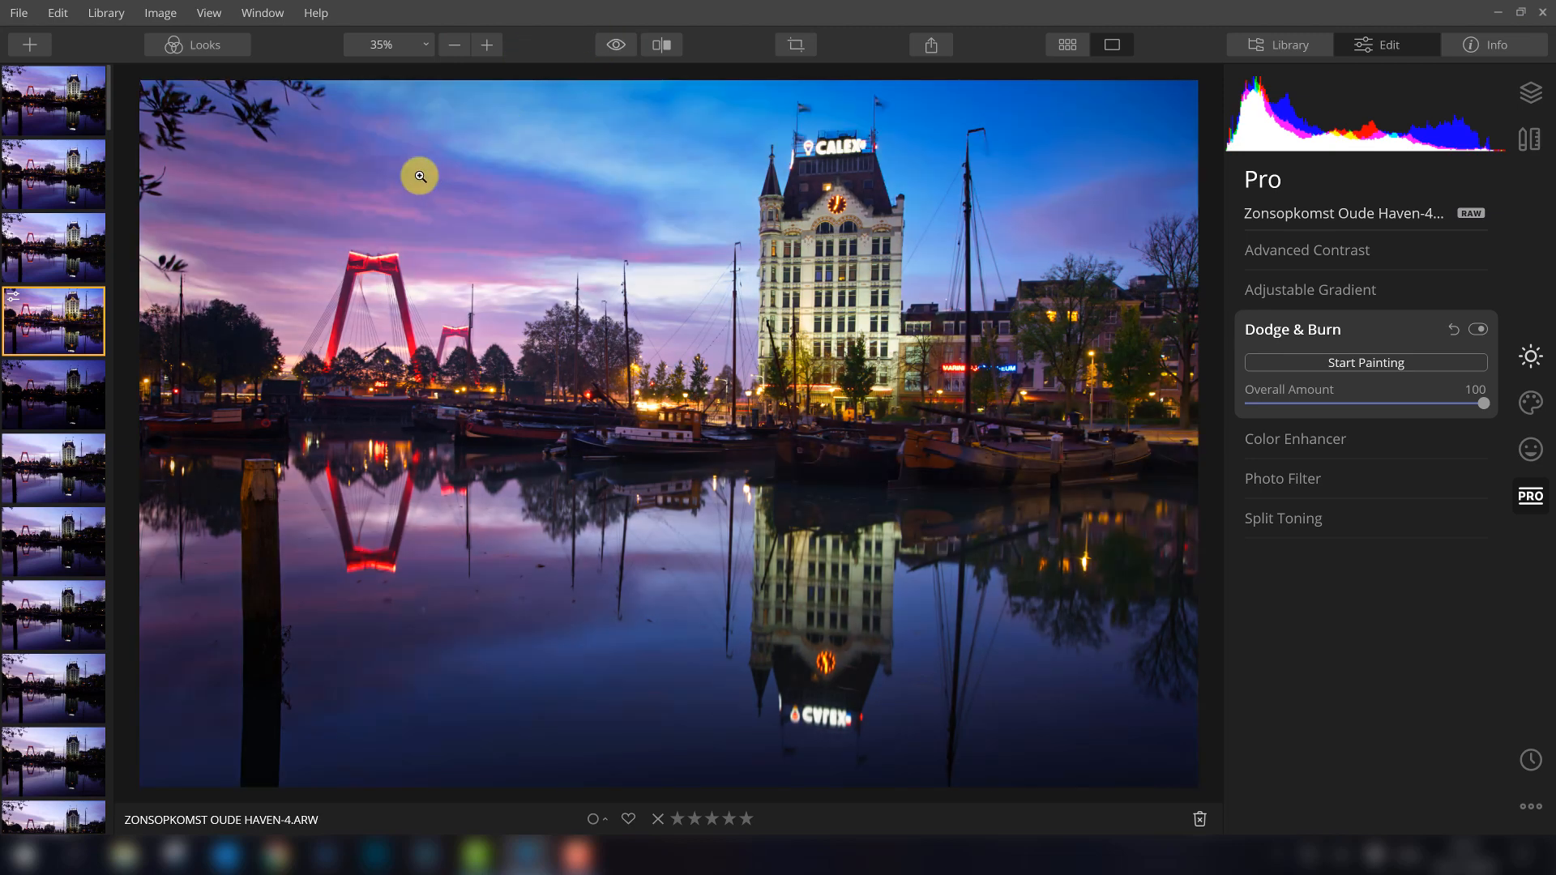